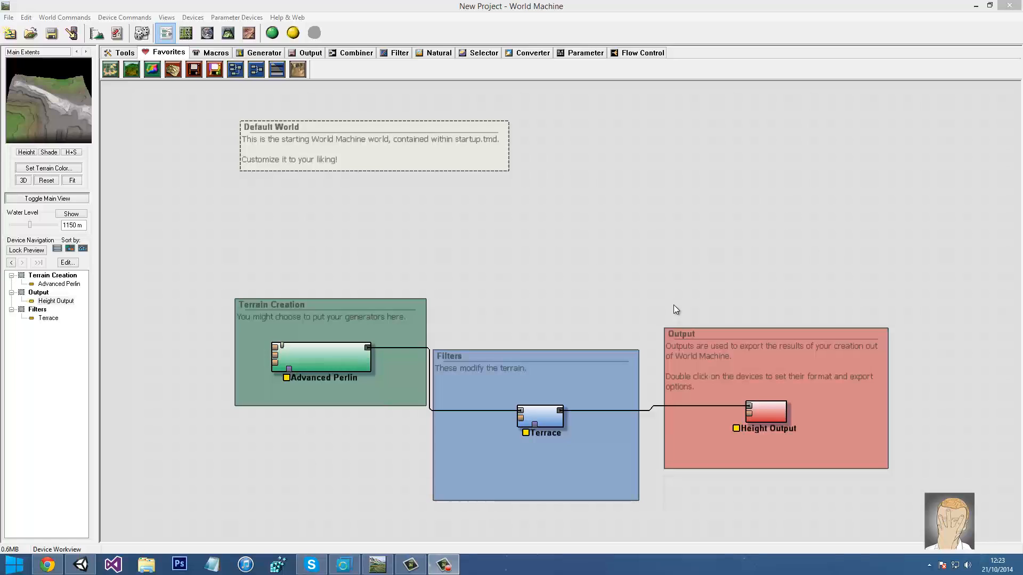
Start a new default project, discarding changes to the old one
click(674, 305)
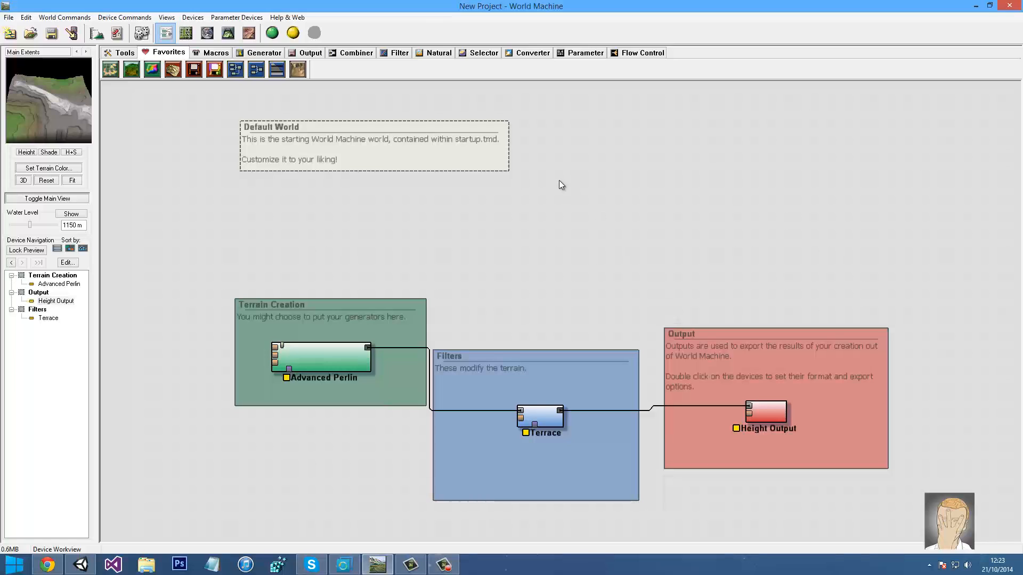
mouse_move(433, 350)
mouse_down()
mouse_move(500, 279)
mouse_move(428, 335)
mouse_move(432, 323)
mouse_move(423, 352)
mouse_up()
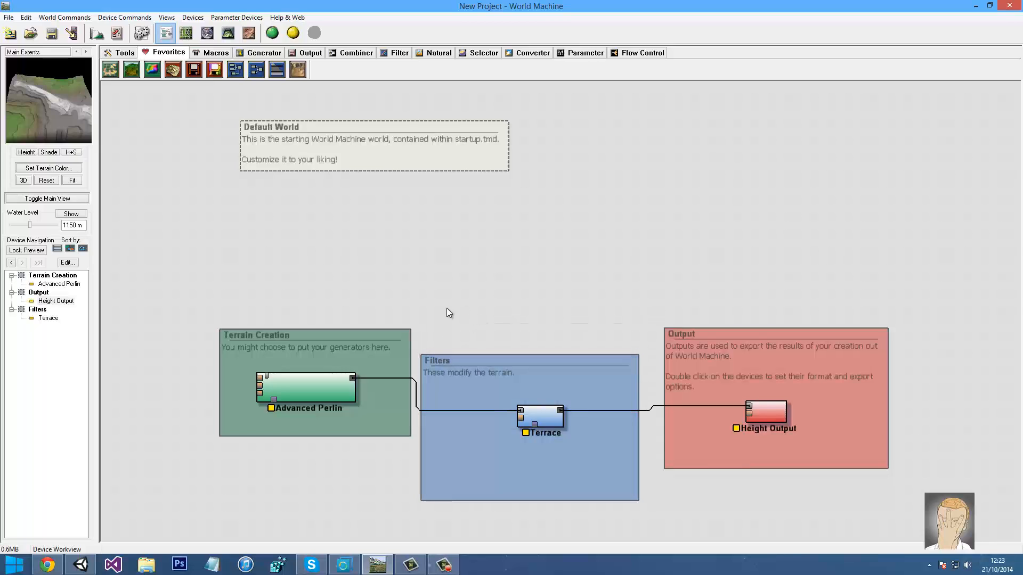
click(244, 341)
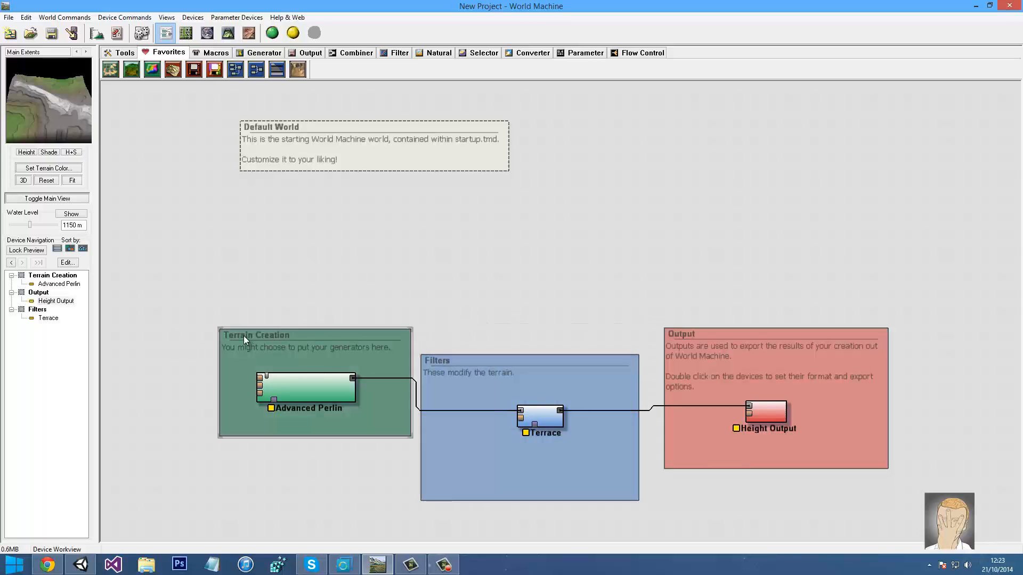
click(363, 293)
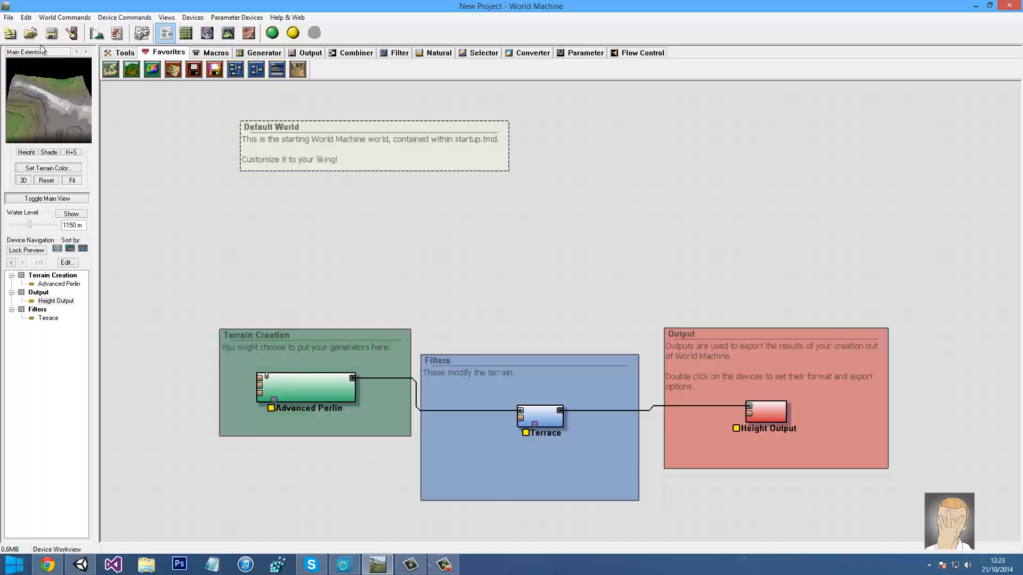
click(8, 17)
click(30, 31)
click(520, 305)
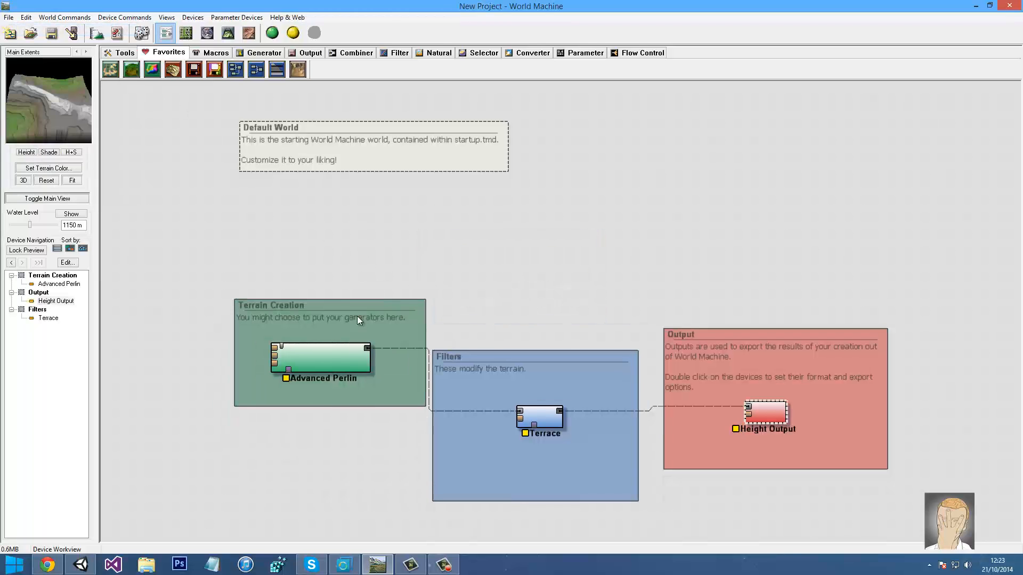
Preview and inspect the Advanced Perlin, Terrace and Height Output devices and their settings
click(316, 359)
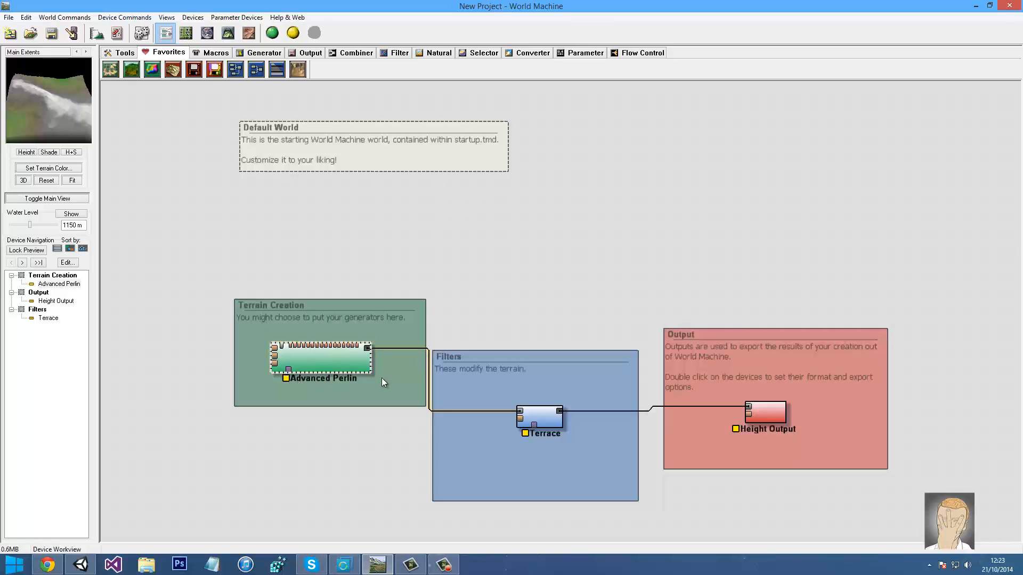
double_click(331, 359)
click(687, 156)
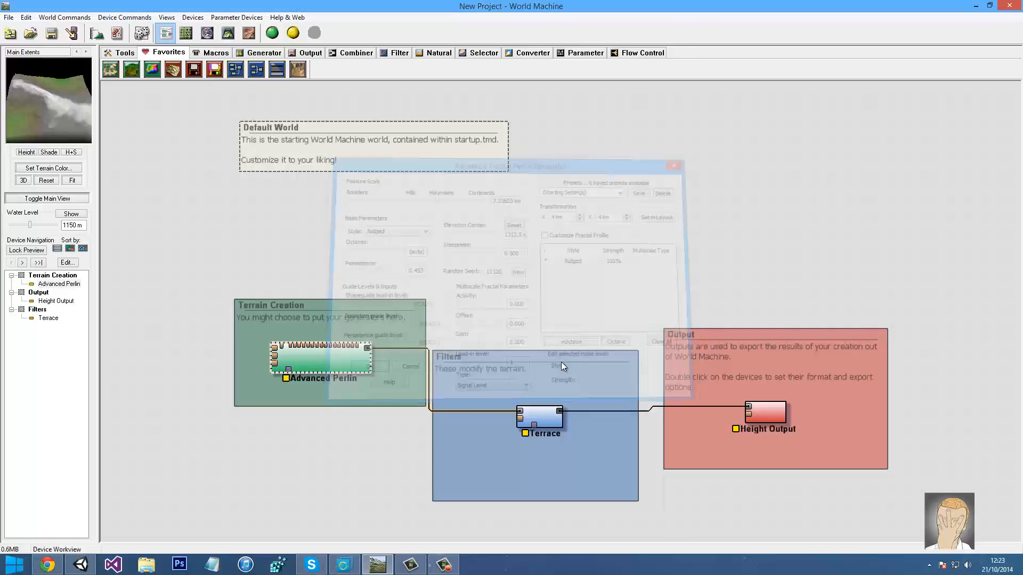
click(546, 408)
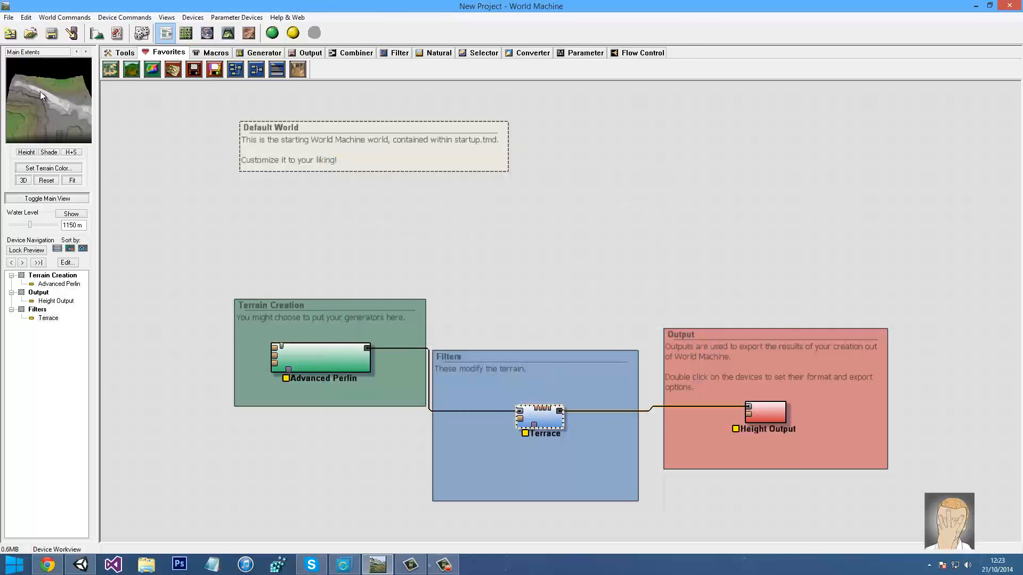
mouse_move(39, 92)
mouse_down()
mouse_move(17, 104)
mouse_move(27, 104)
mouse_up()
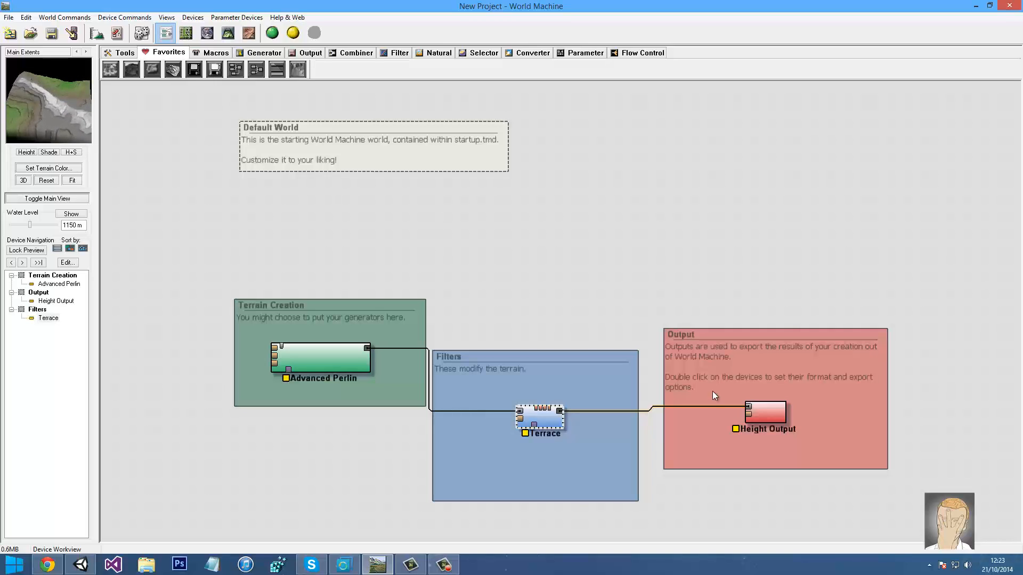
click(760, 408)
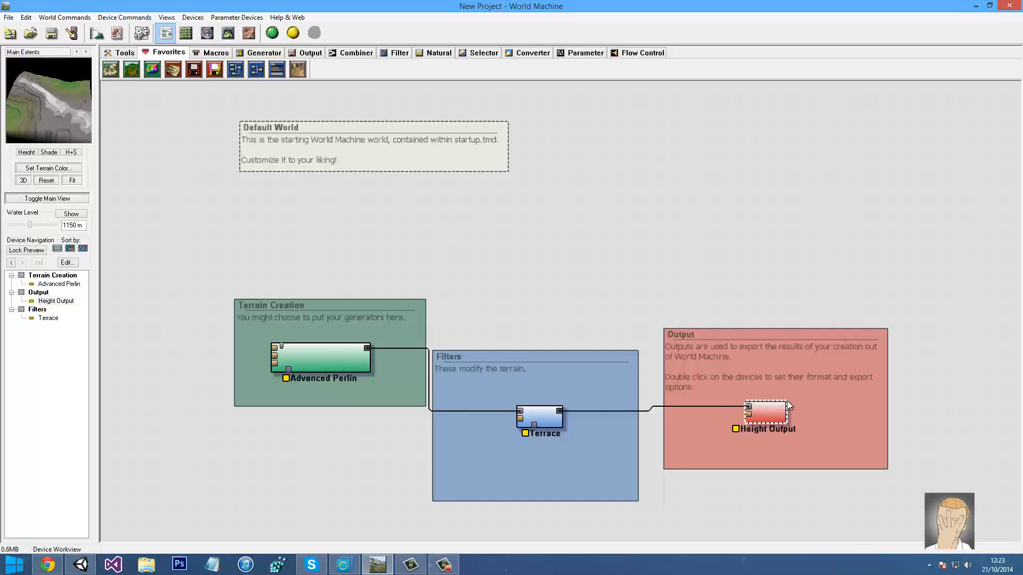
double_click(784, 417)
click(587, 159)
Delete the Terrain Creation, Filters and Output group frames, keeping their devices
click(327, 325)
key(Delete)
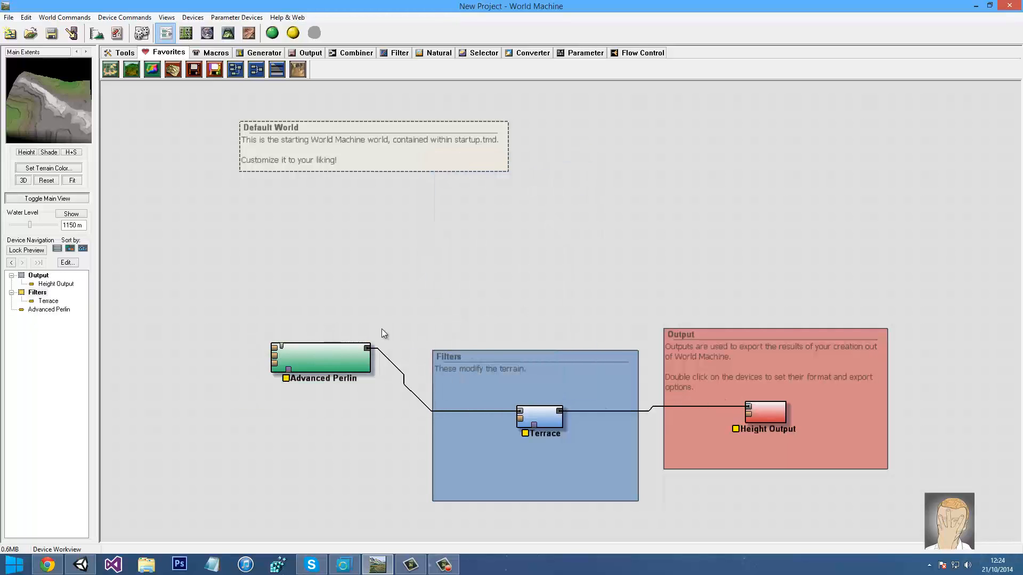
click(490, 358)
key(Delete)
click(701, 329)
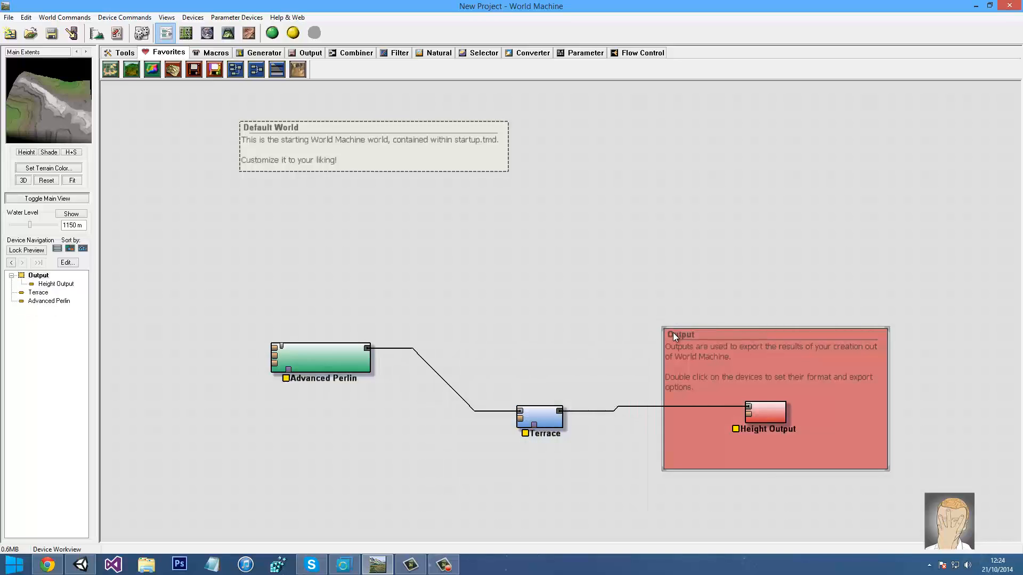
key(Delete)
click(314, 357)
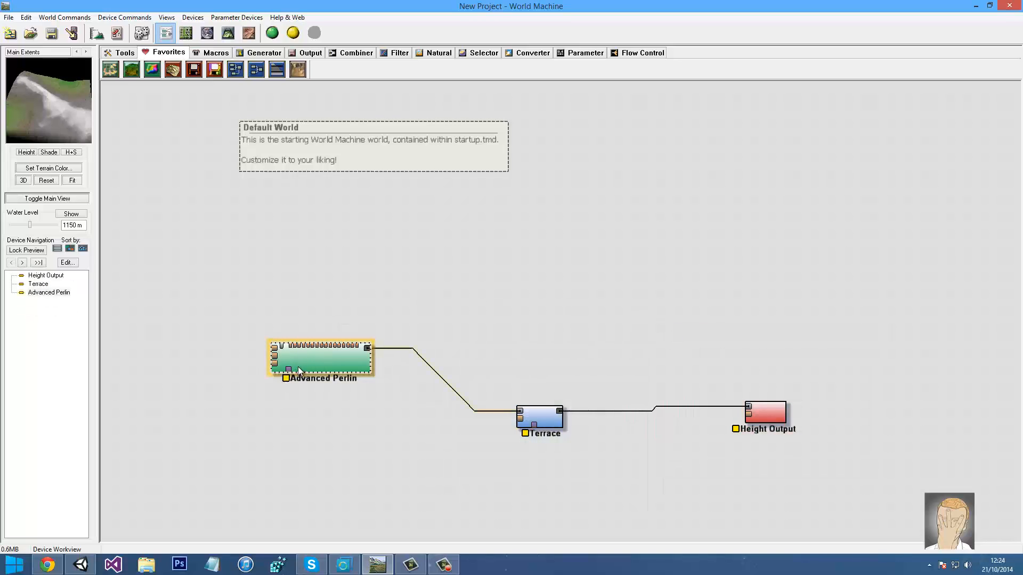
Try the Subtle Layered and Glacially Scraped Terrace presets, settle on Plateau, and confirm
double_click(539, 416)
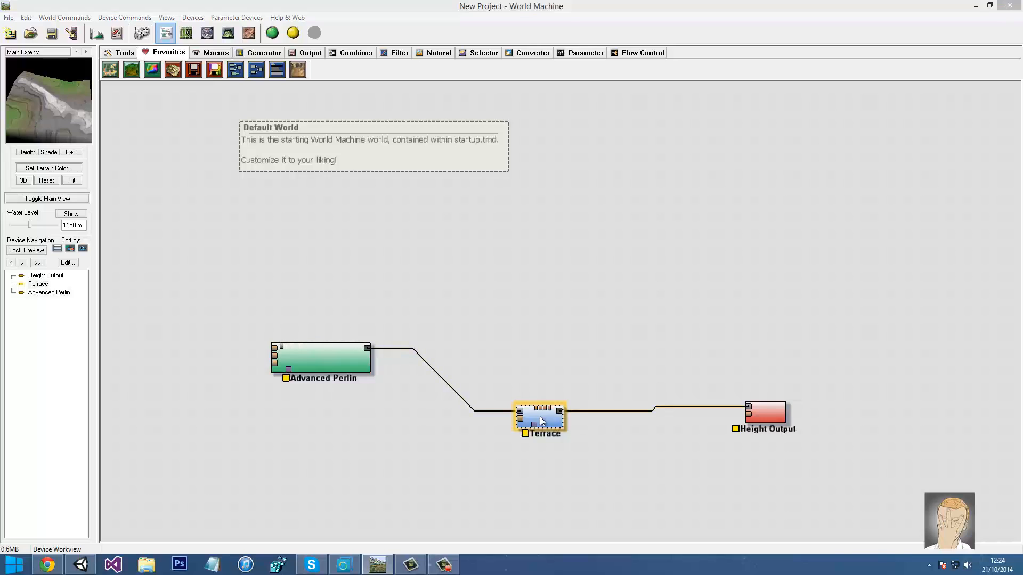
click(594, 250)
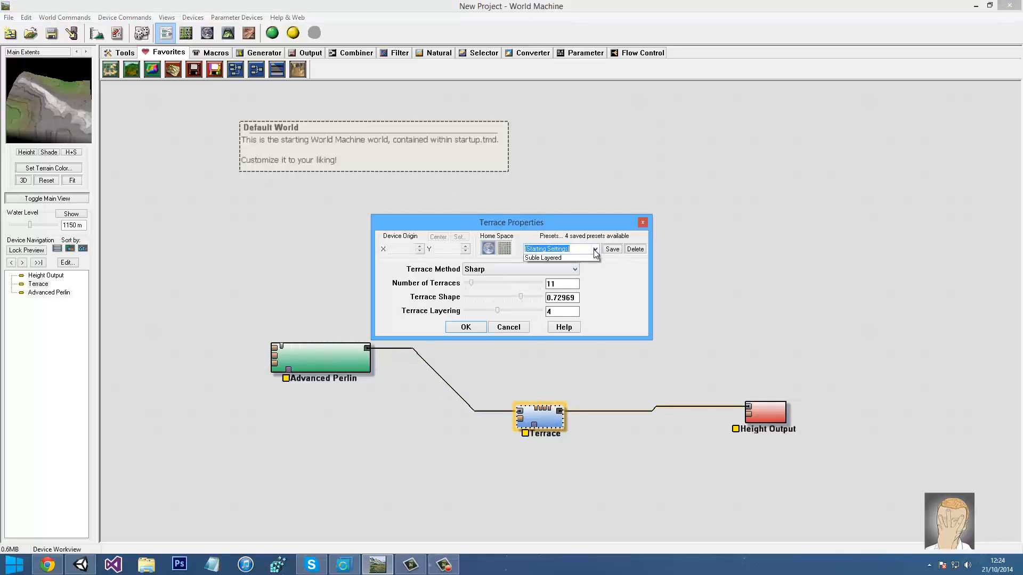
click(594, 250)
click(492, 272)
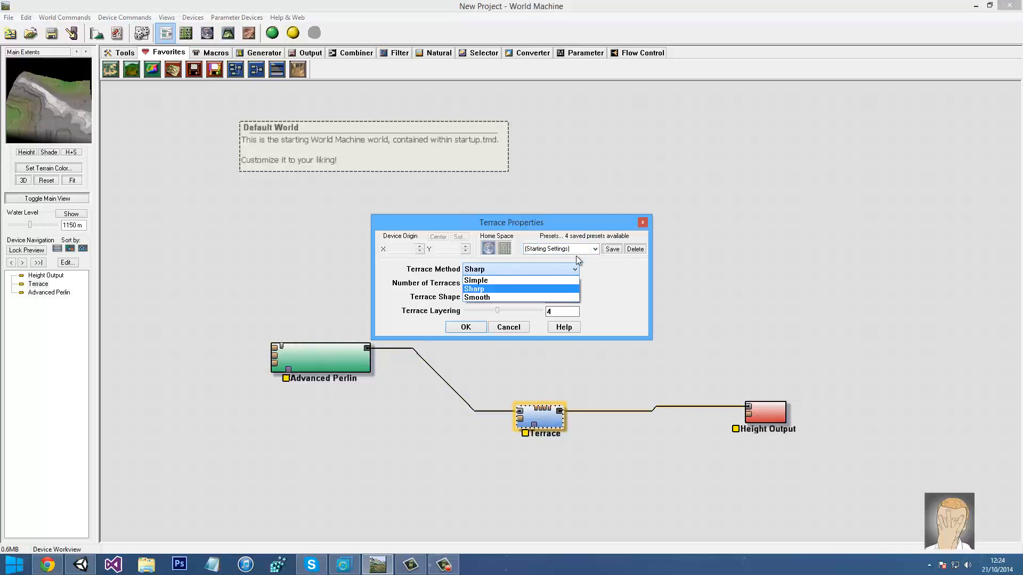
click(594, 251)
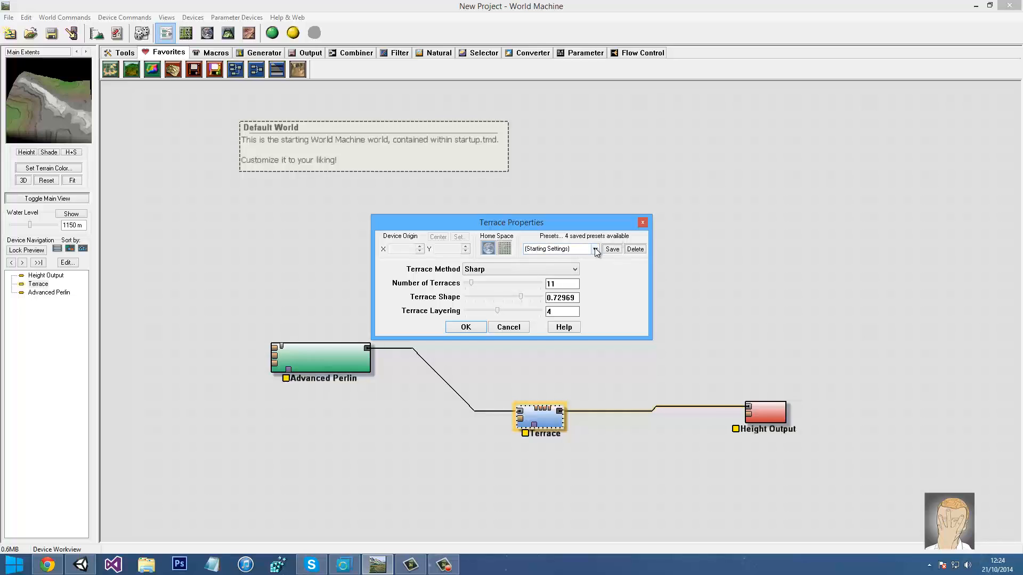
click(577, 251)
click(548, 286)
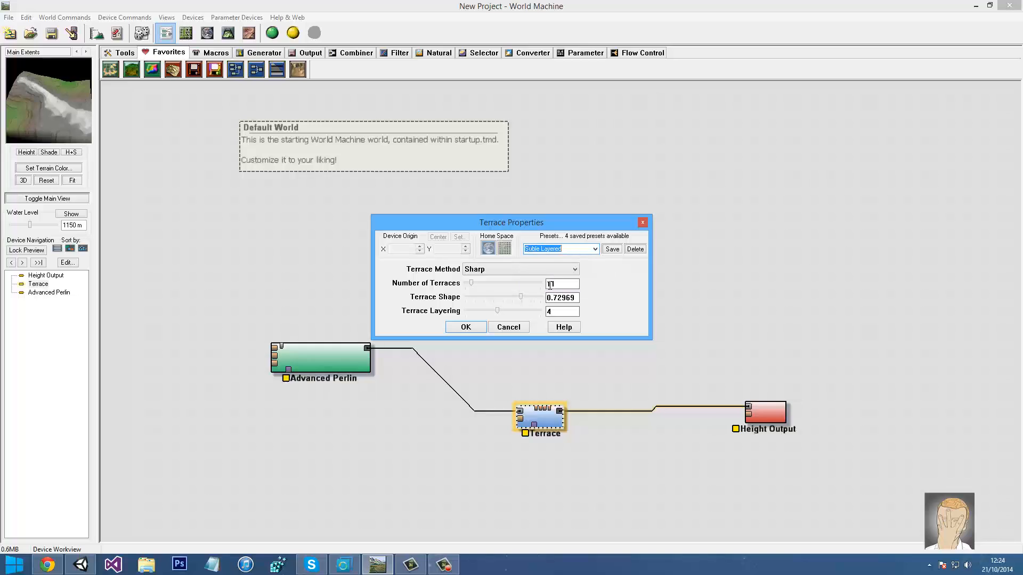
click(578, 249)
click(557, 272)
key(Down)
key(Down)
click(465, 327)
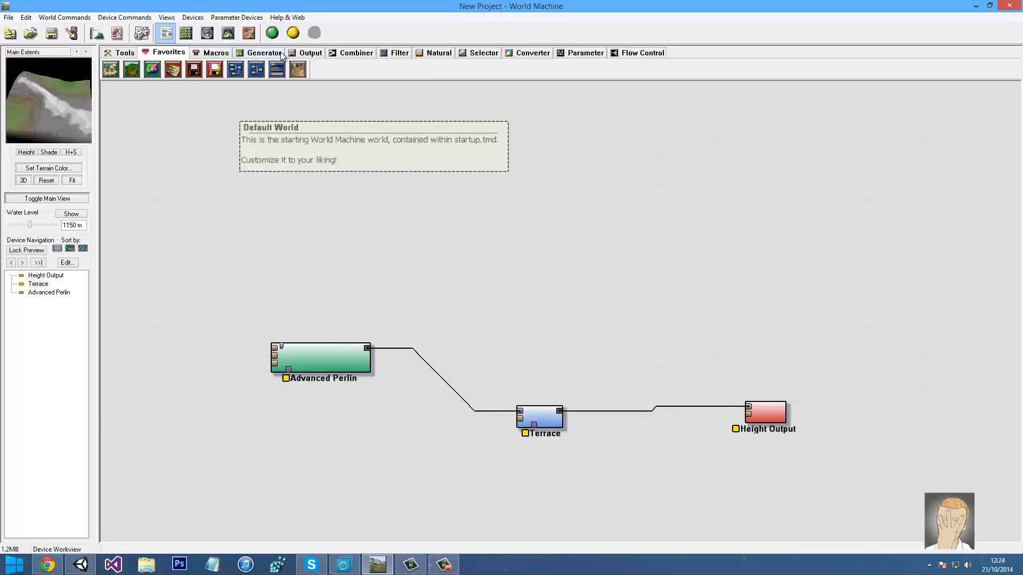
Add two Erosion devices from the Natural category, one above Advanced Perlin and one at right
click(264, 52)
click(224, 53)
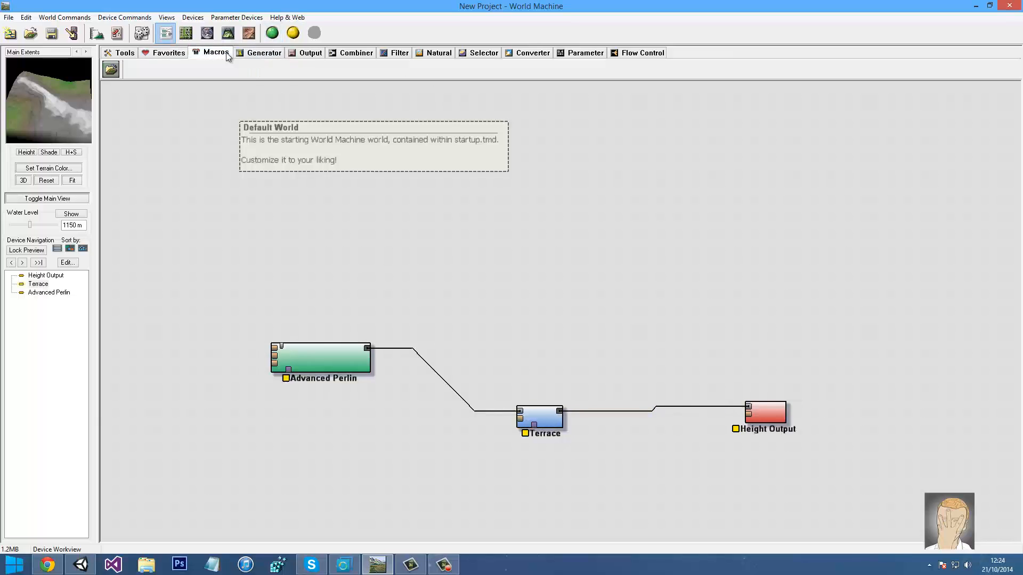
click(424, 56)
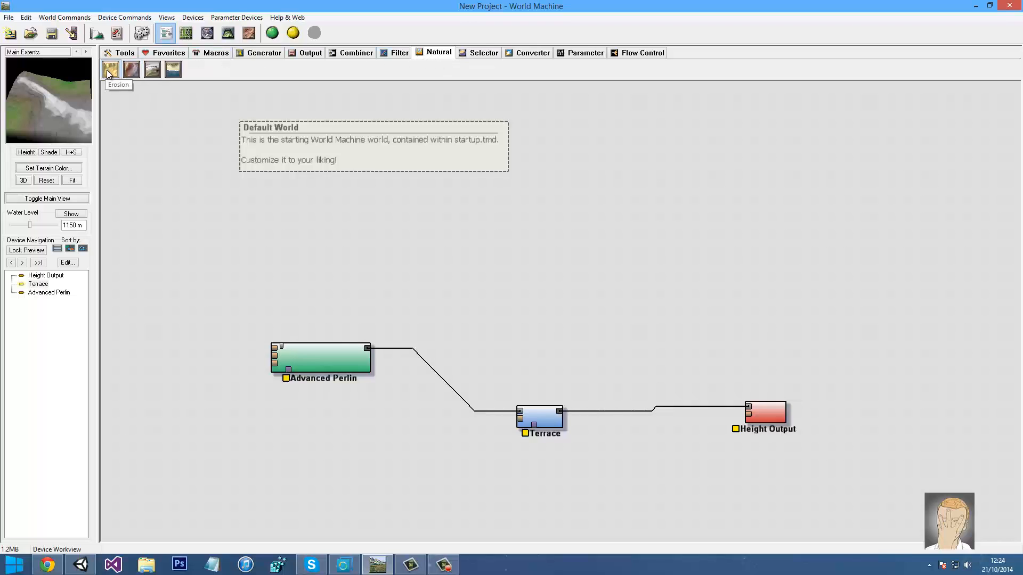
drag(110, 70, 433, 302)
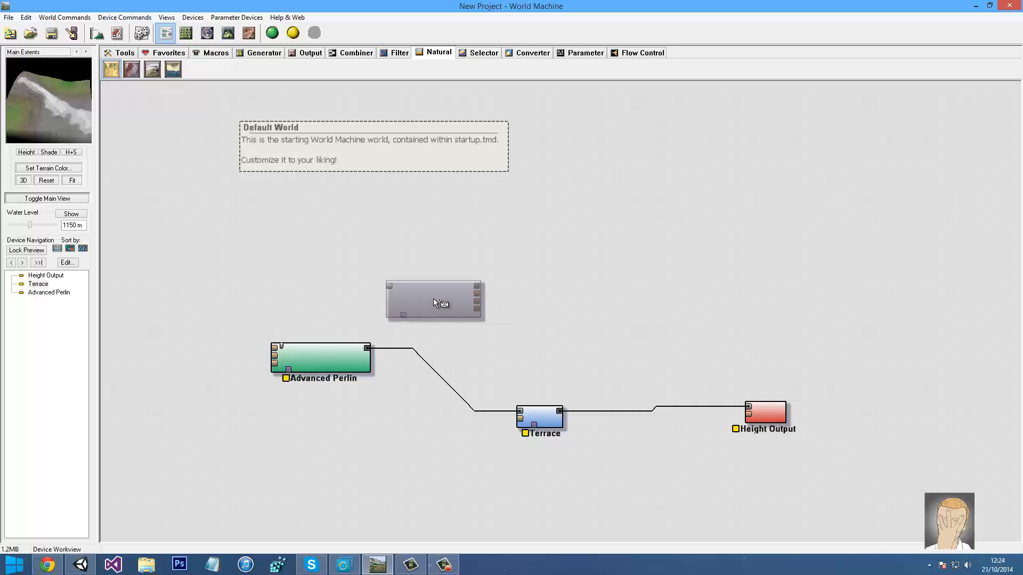
click(433, 303)
click(692, 323)
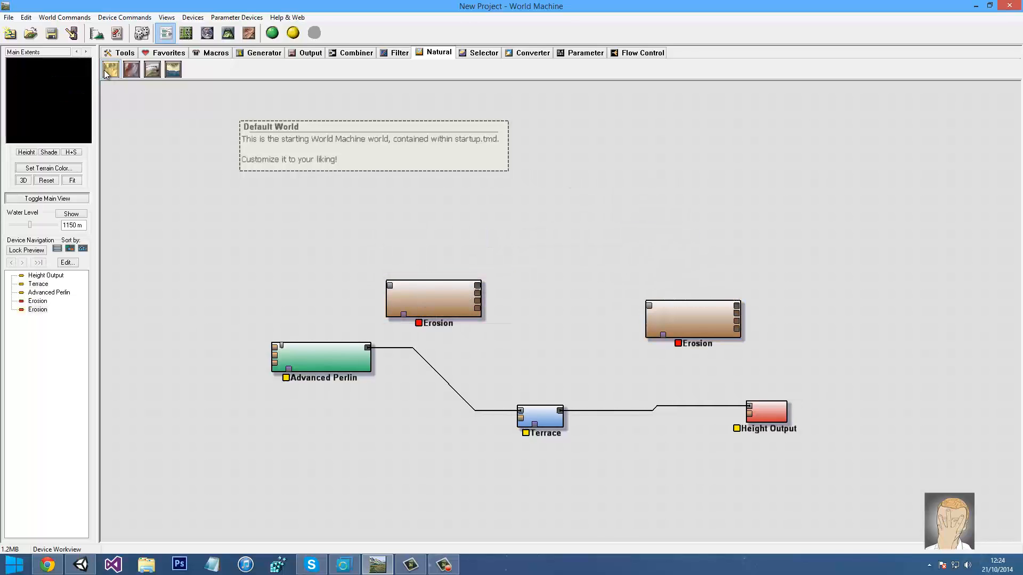
Remove the extra third Erosion device and nudge the first Erosion into position
drag(104, 69, 345, 213)
click(345, 213)
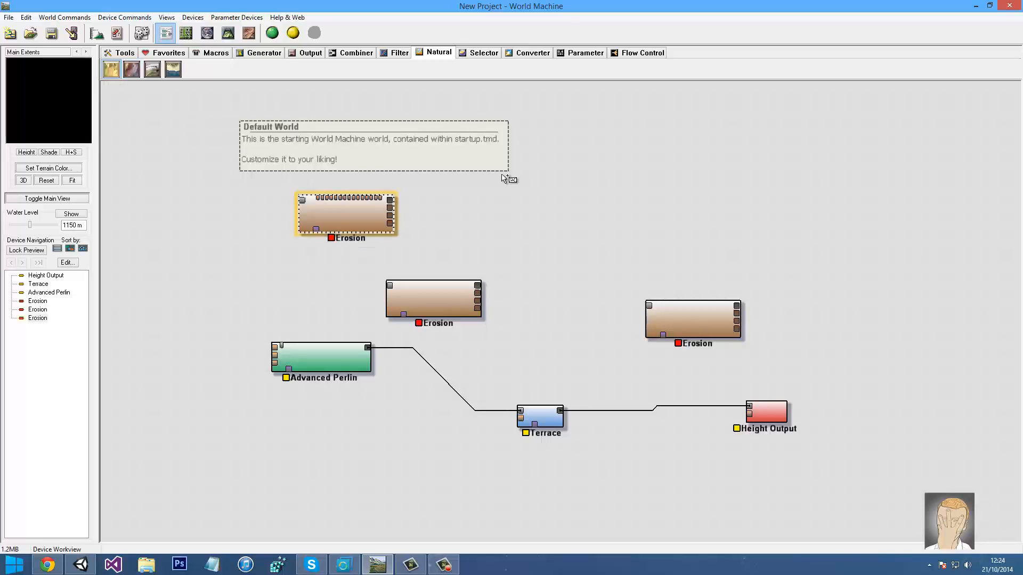
right_click(631, 222)
click(339, 206)
key(Delete)
key(Return)
drag(414, 296, 462, 318)
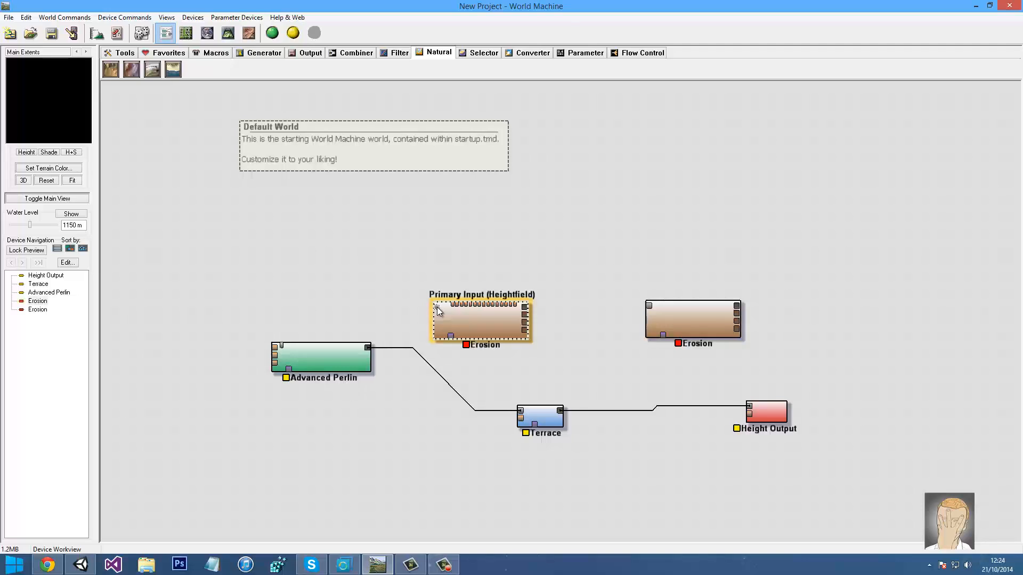
Wire Advanced Perlin's output into the first Erosion device's input
click(366, 349)
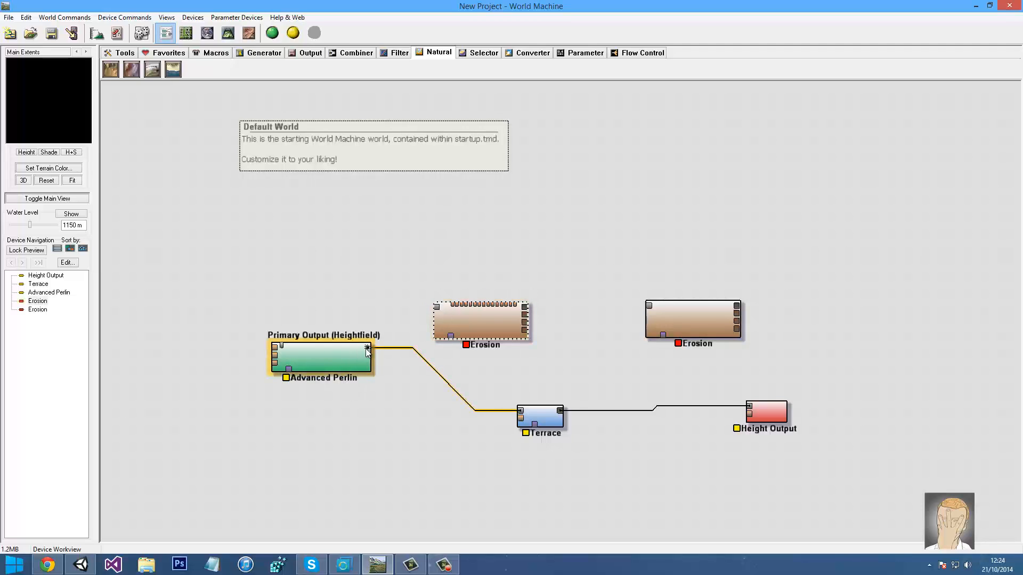
drag(368, 352, 436, 308)
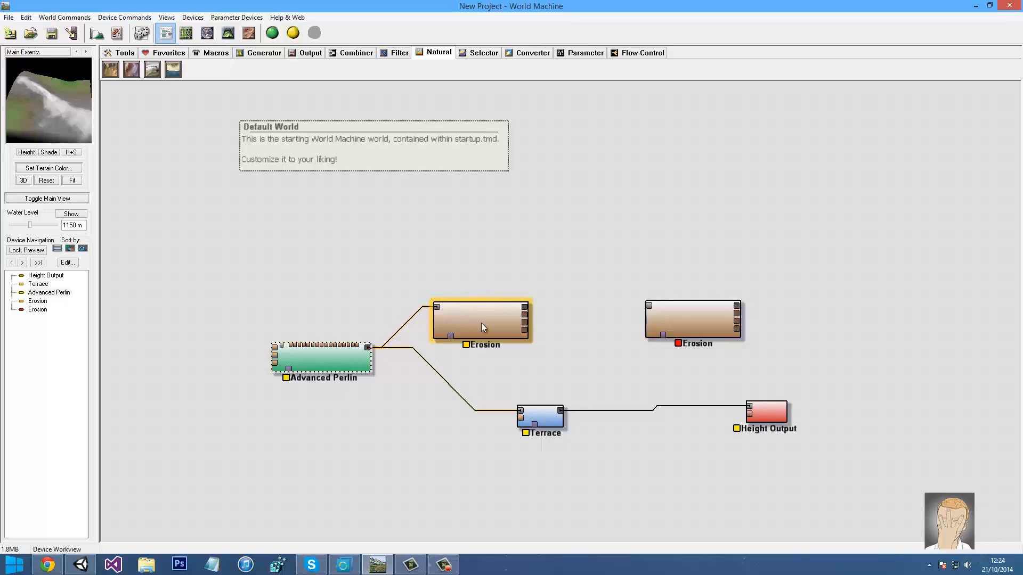
click(483, 323)
click(452, 306)
Load the Classic WM Erosion preset (Channeled Erosion, Inverse Filter) on the first Erosion device
click(483, 326)
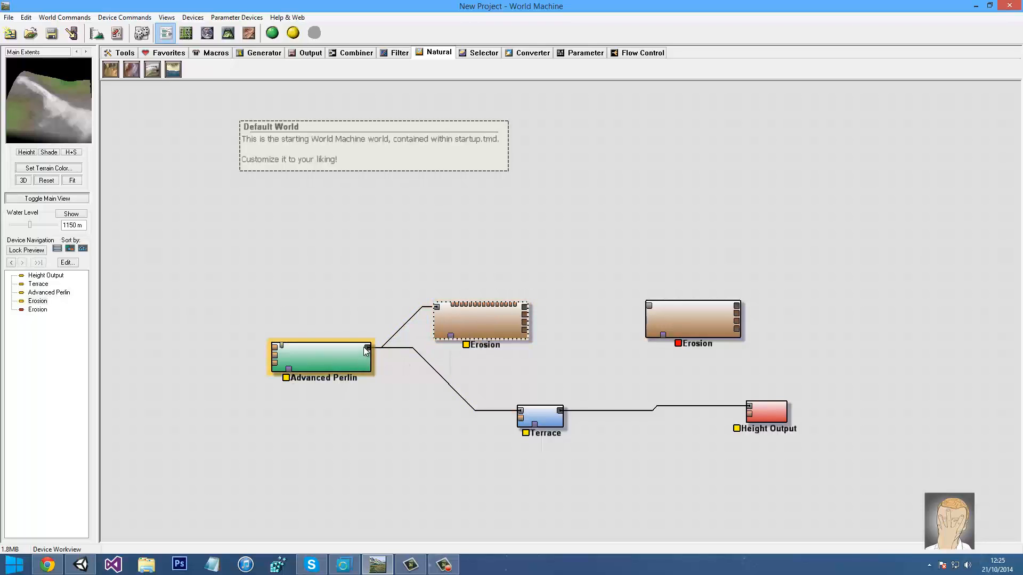
double_click(480, 321)
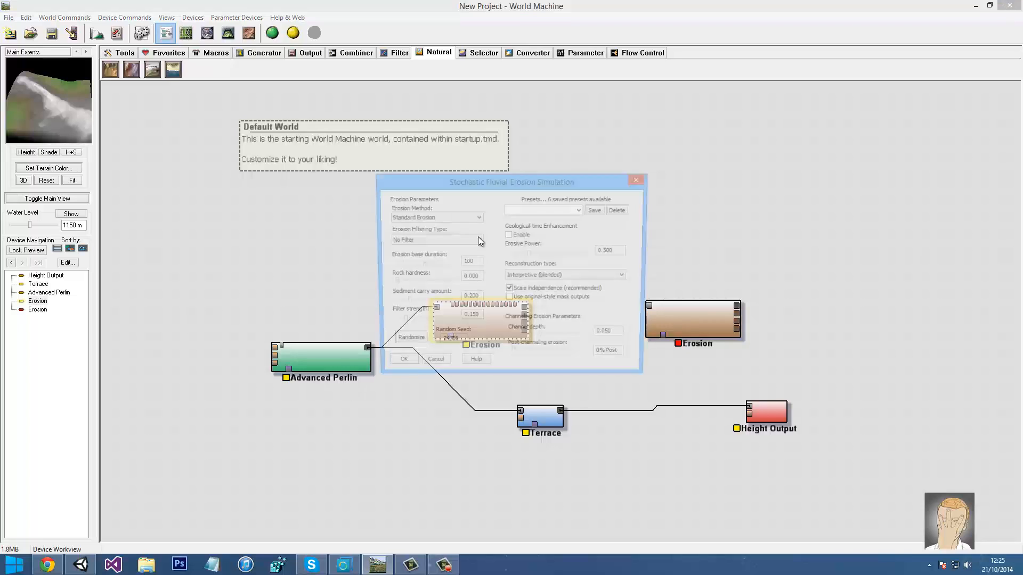
click(583, 211)
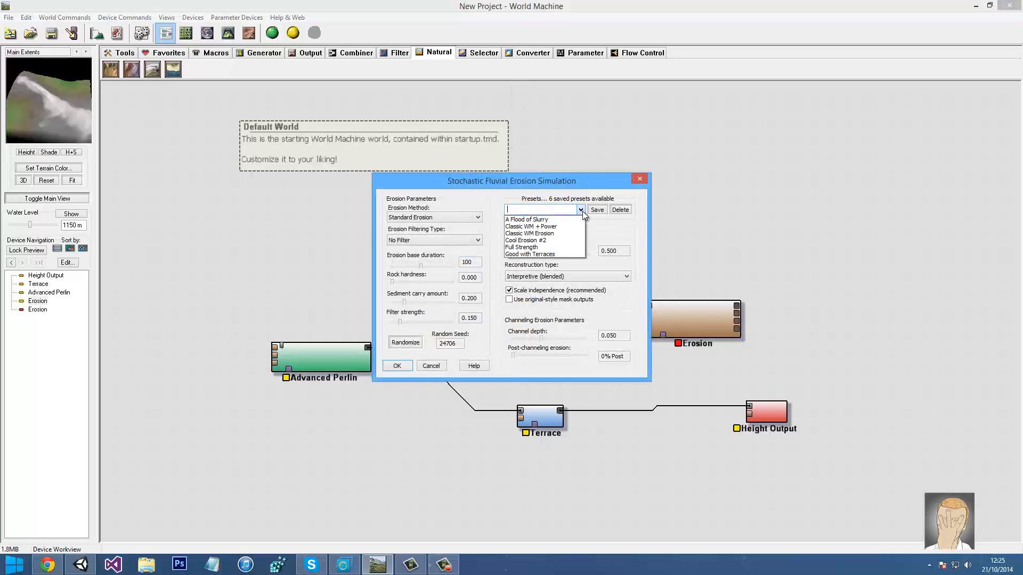
click(556, 234)
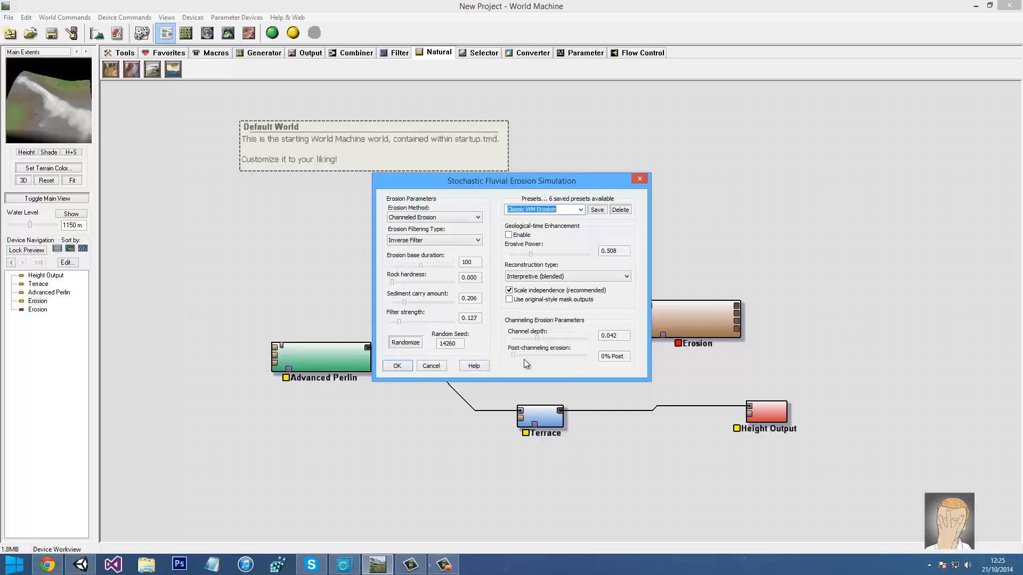
click(397, 366)
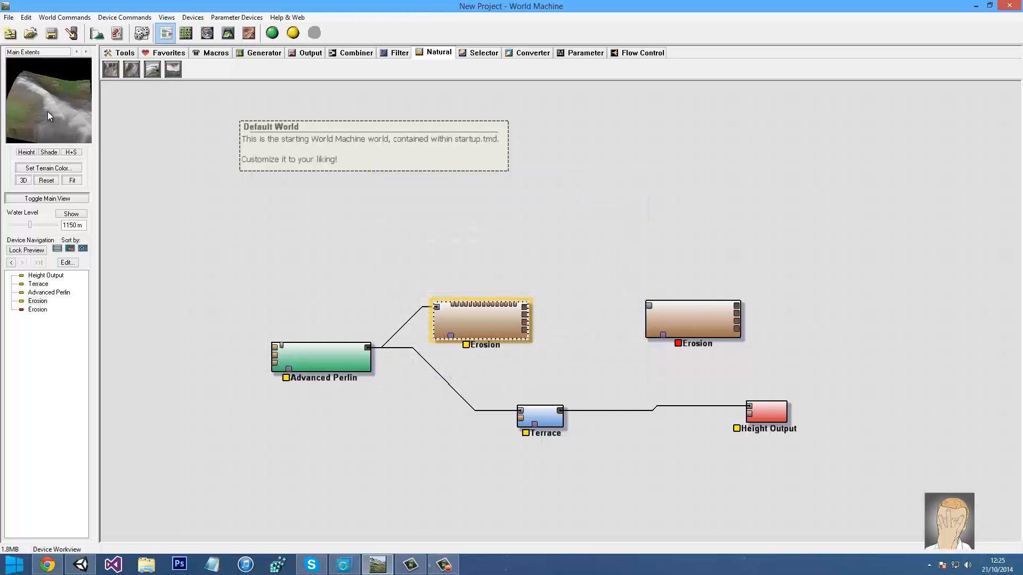
mouse_move(45, 133)
middle_down()
mouse_move(33, 130)
mouse_move(34, 115)
mouse_move(71, 98)
mouse_move(54, 107)
mouse_move(62, 104)
middle_up()
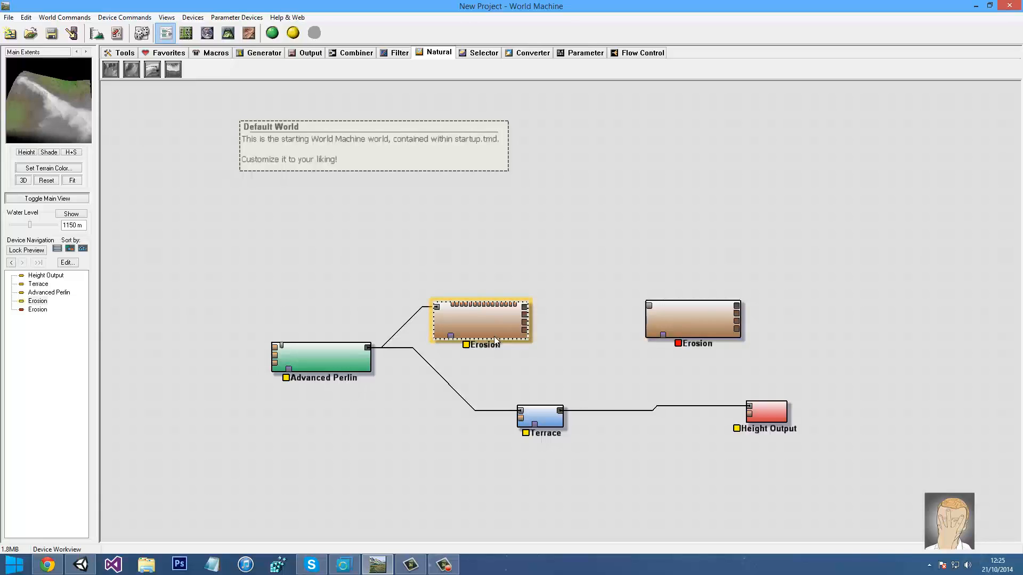
Feed Erosion's output into Terrace and place Erosion between Advanced Perlin and Terrace
click(527, 414)
click(523, 314)
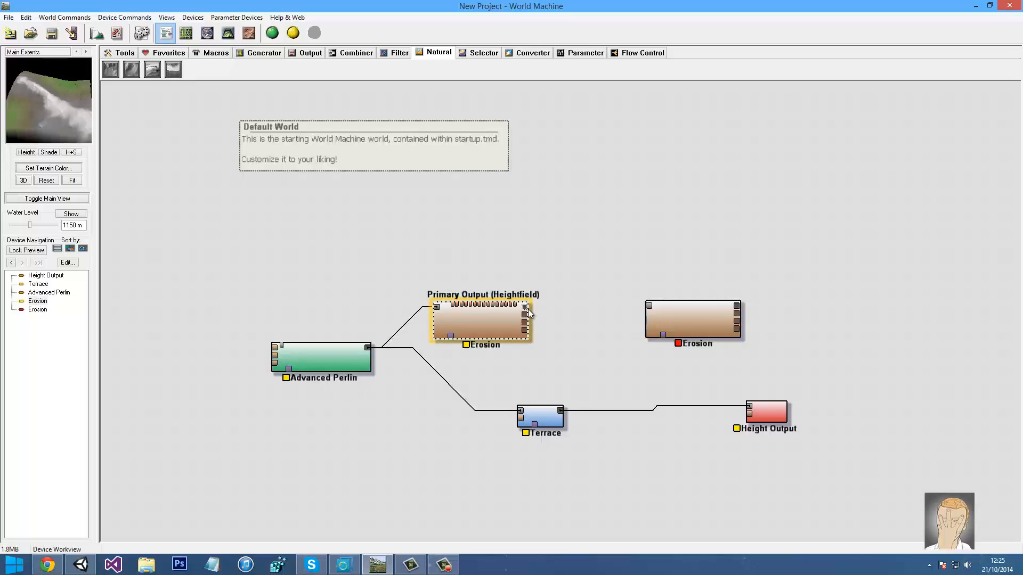
drag(527, 308, 500, 422)
click(526, 312)
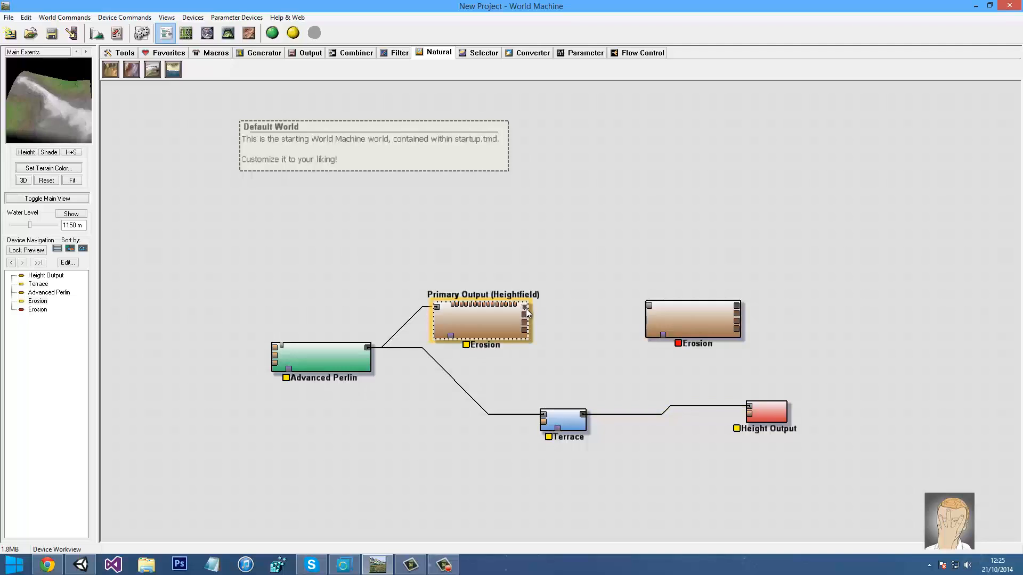
drag(524, 313, 543, 414)
click(556, 418)
click(493, 413)
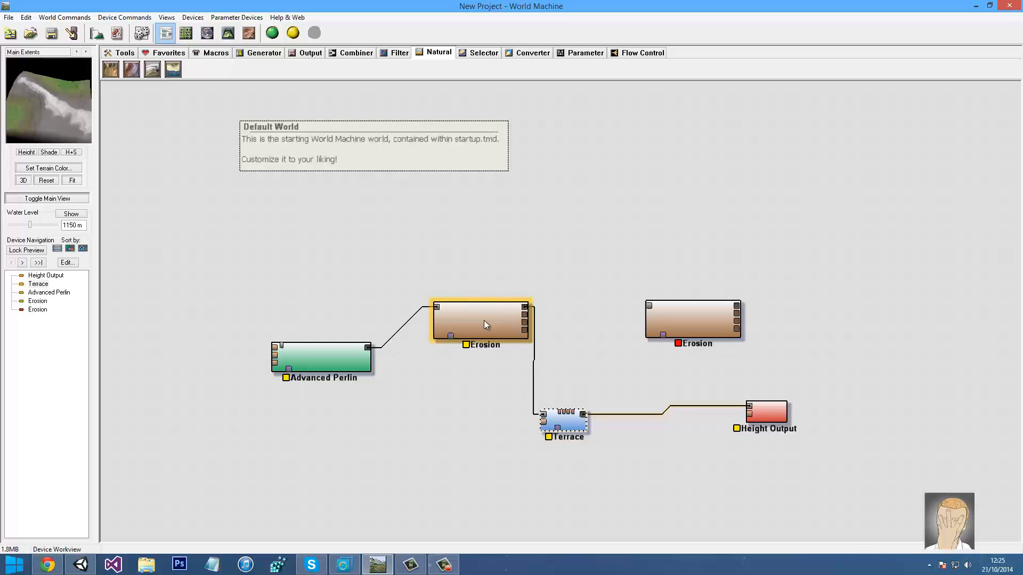
drag(483, 320, 469, 367)
click(565, 417)
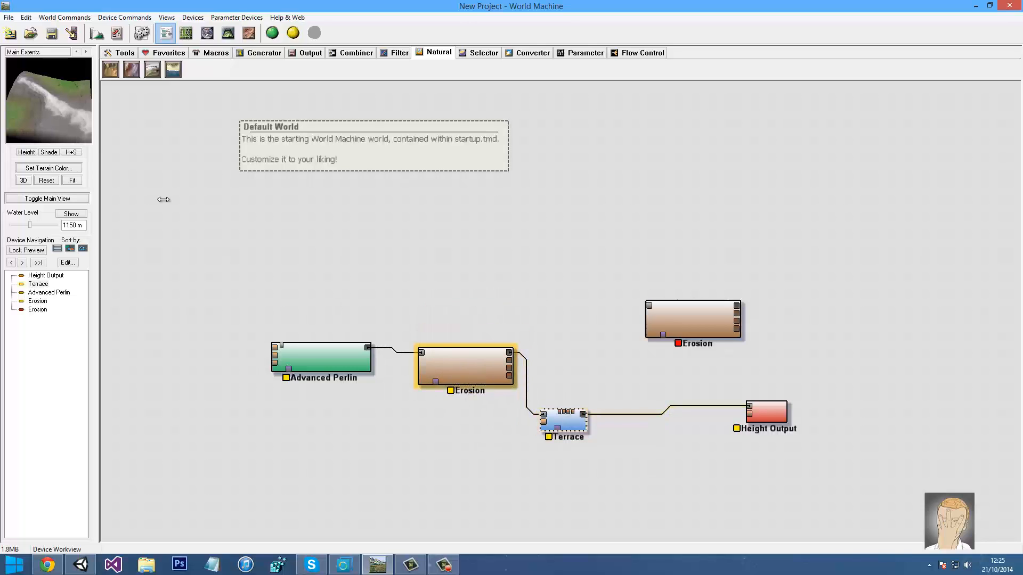
mouse_move(68, 101)
mouse_down()
mouse_move(70, 75)
mouse_move(41, 123)
mouse_move(56, 113)
mouse_up()
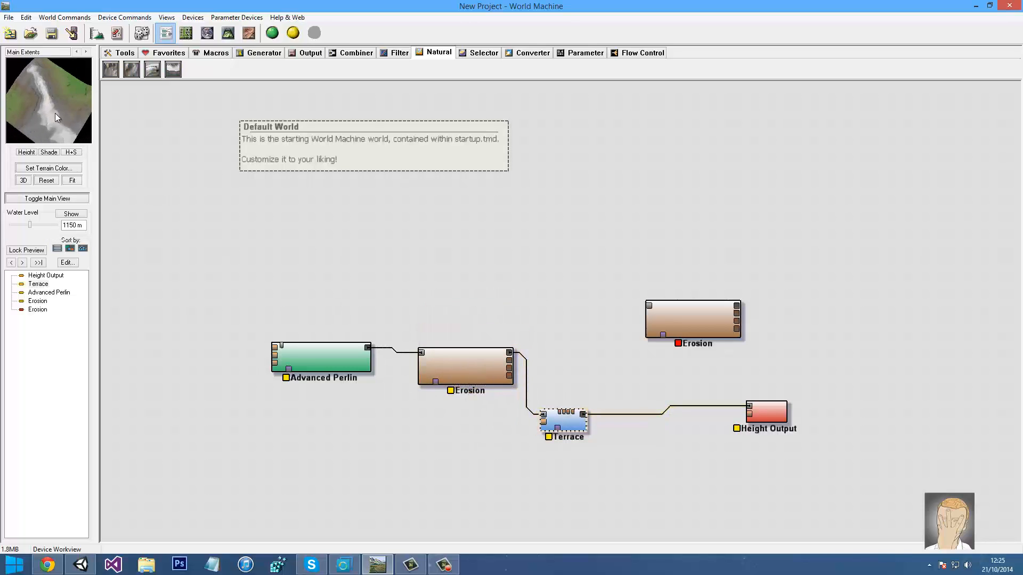
Apply the Glacially Scraped preset to Terrace and switch its method to Smooth
double_click(552, 418)
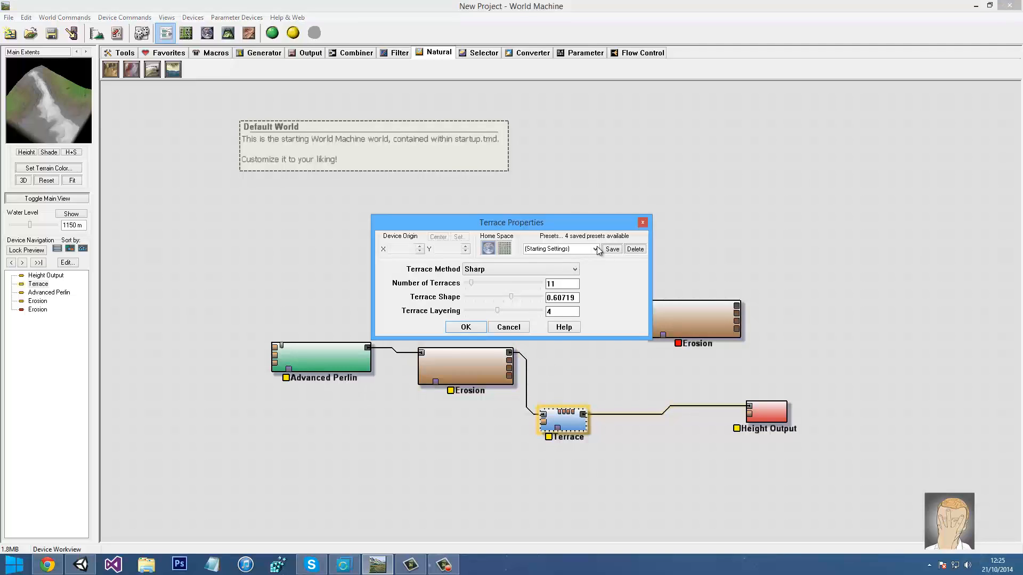
click(594, 249)
click(583, 261)
click(594, 249)
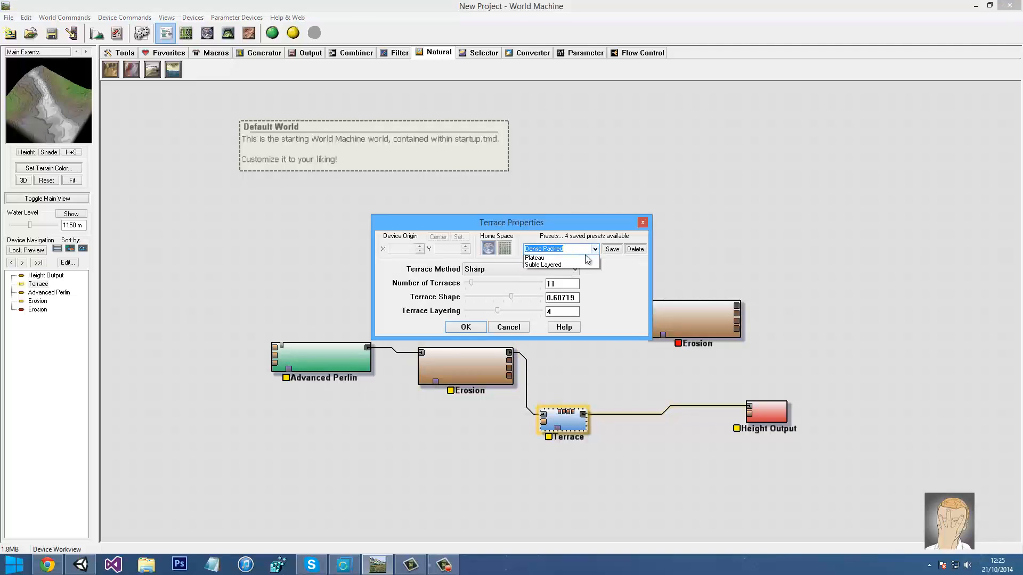
click(555, 269)
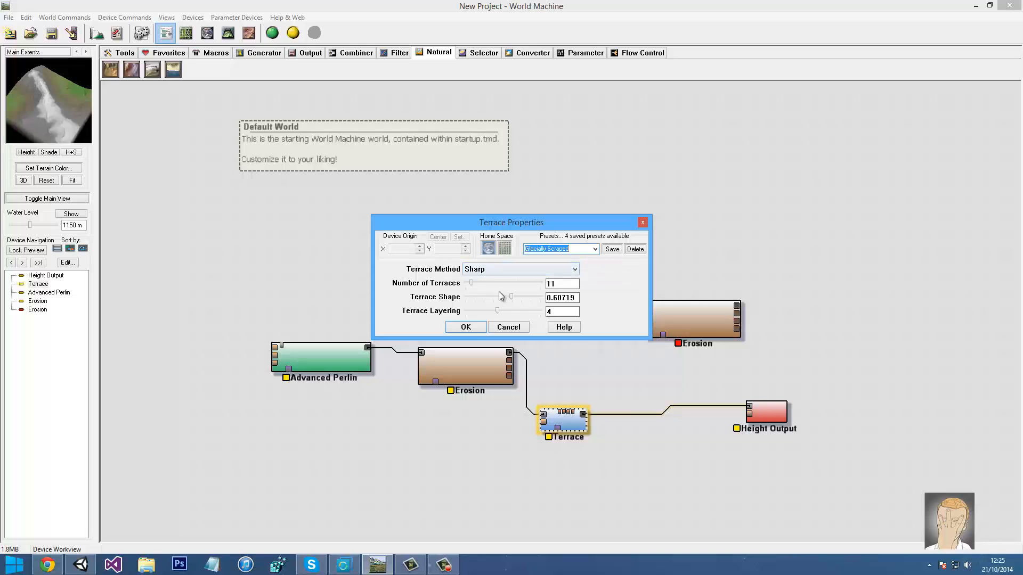
click(493, 269)
click(483, 298)
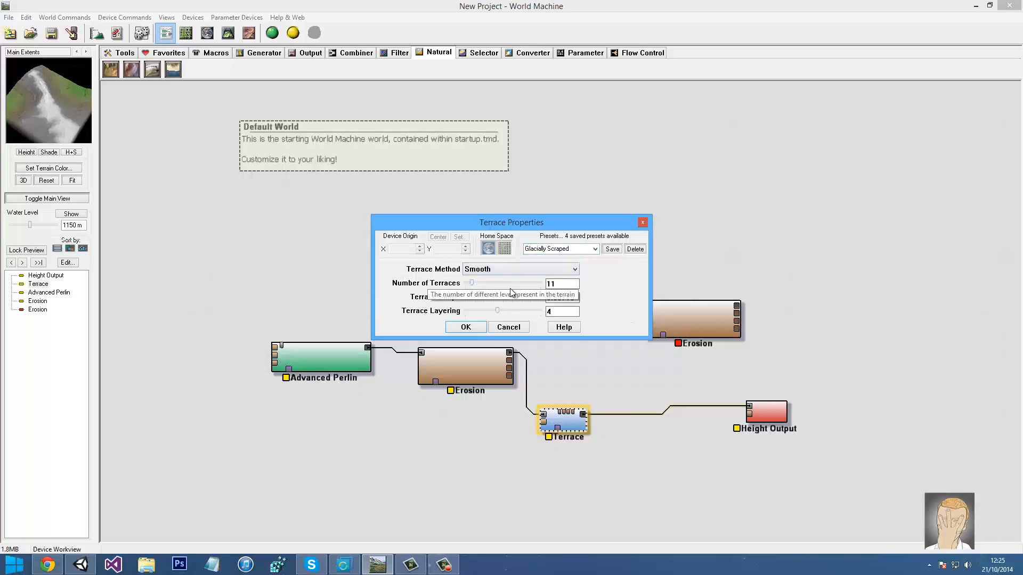
Set Terrace to 35 terraces, shape 0.5, and increase layering to 6
click(510, 289)
drag(510, 289, 401, 292)
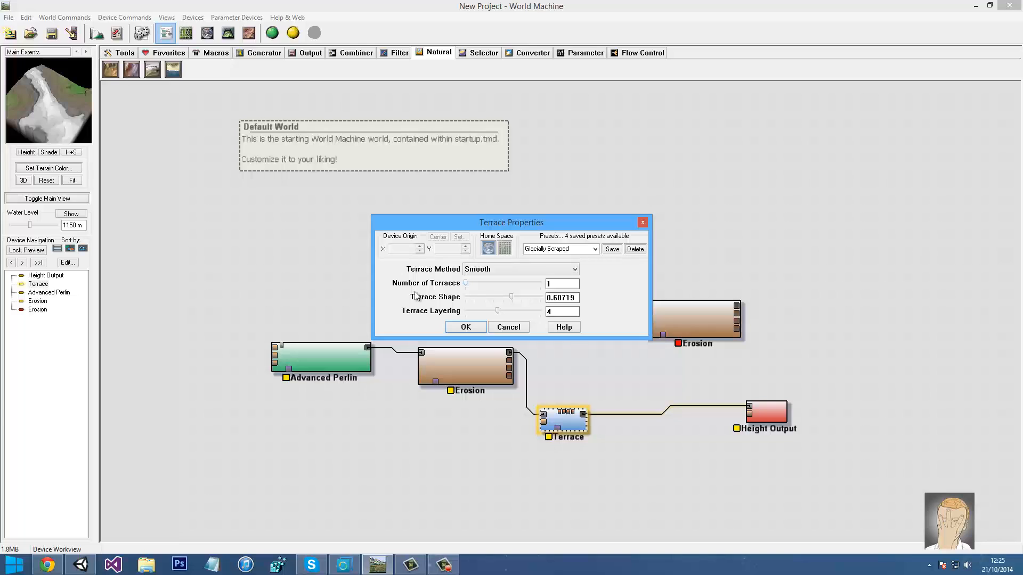
mouse_move(482, 292)
mouse_down()
mouse_move(566, 303)
mouse_move(424, 299)
mouse_move(497, 297)
mouse_up()
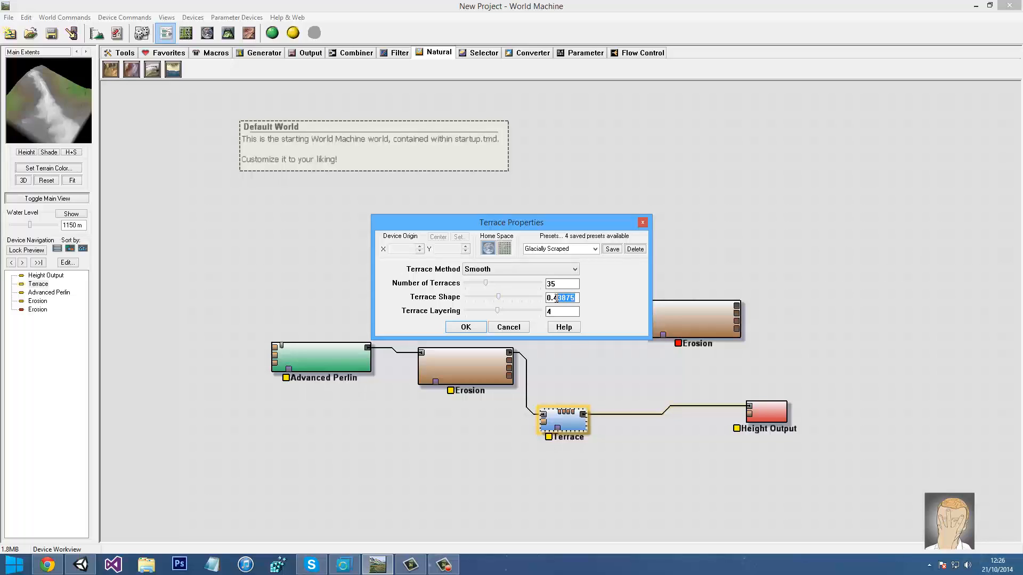
key(BackSpace)
key(BackSpace)
text(5)
key(Return)
mouse_move(497, 311)
mouse_down()
mouse_move(552, 316)
mouse_move(441, 316)
mouse_move(565, 315)
mouse_move(509, 315)
mouse_up()
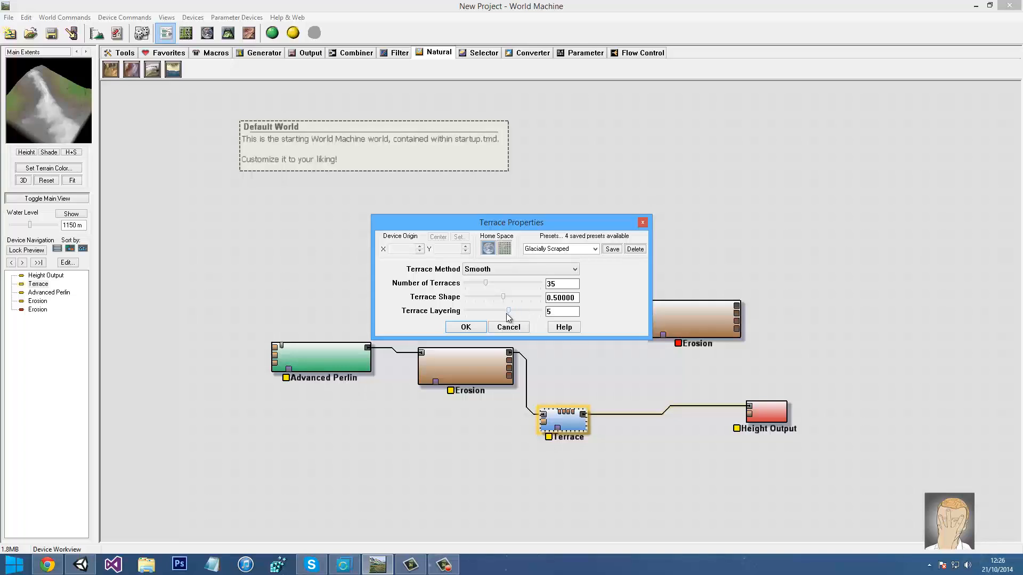
Confirm the Terrace settings and wire Terrace's output into the second Erosion device
click(479, 327)
click(689, 314)
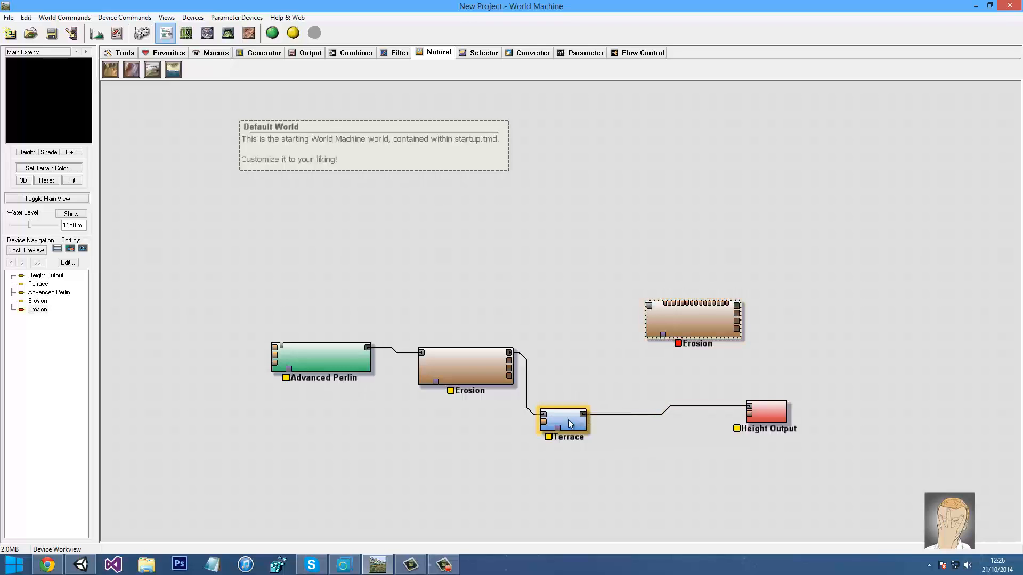
drag(584, 415, 648, 305)
Give the second Erosion the Classic WM Erosion preset with geological-time enhancement enabled
double_click(673, 321)
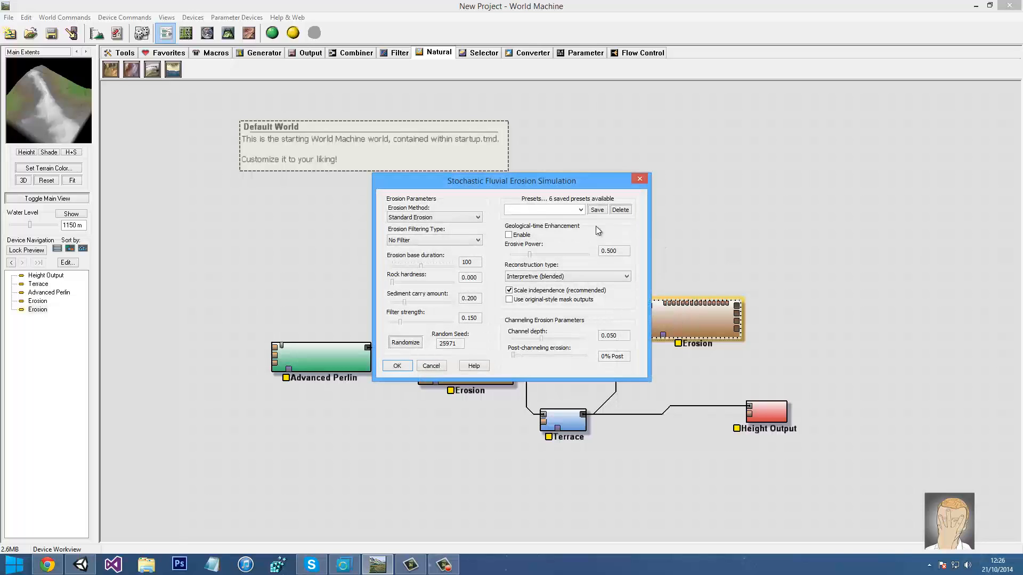
click(581, 210)
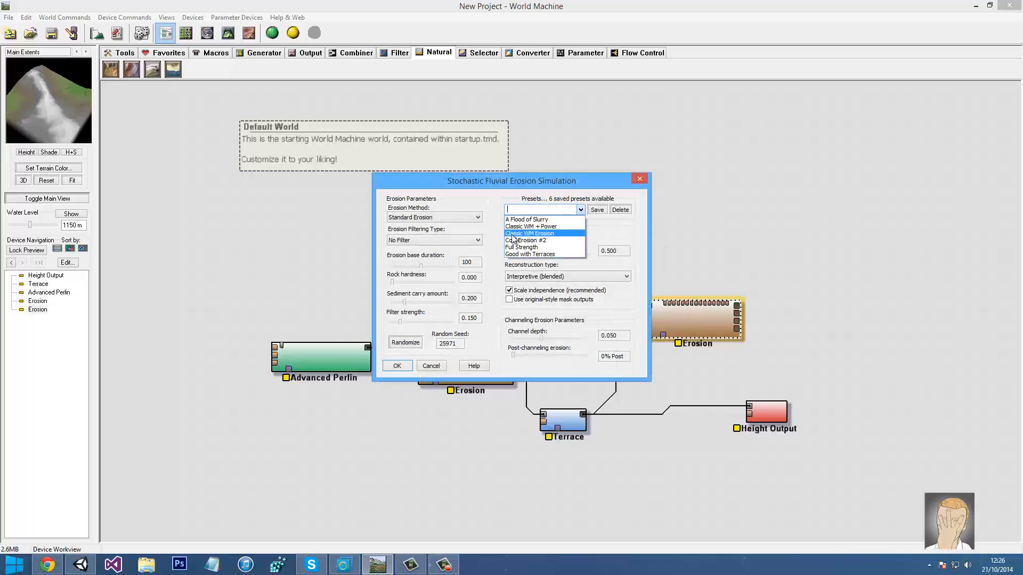
click(544, 235)
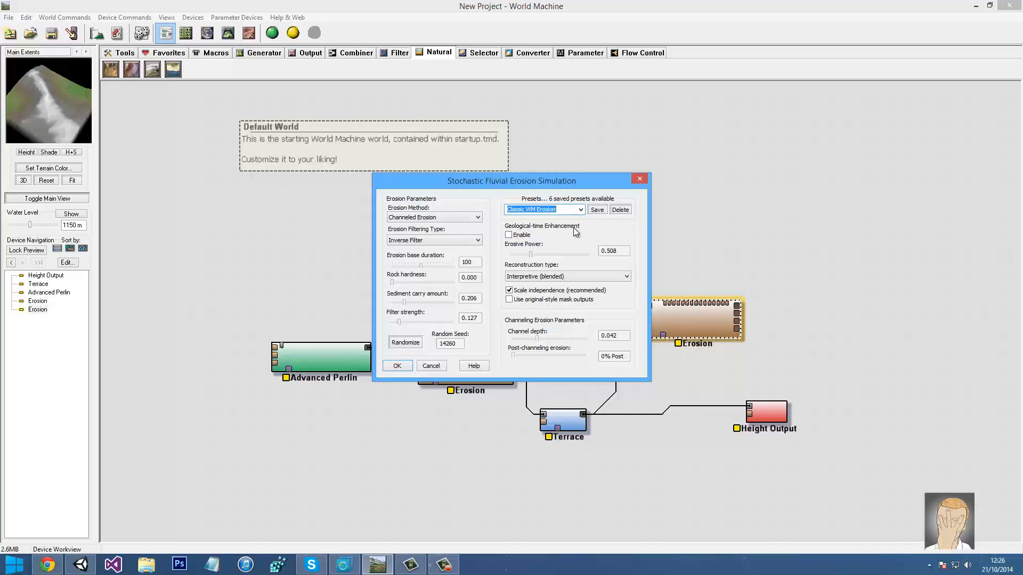
click(517, 233)
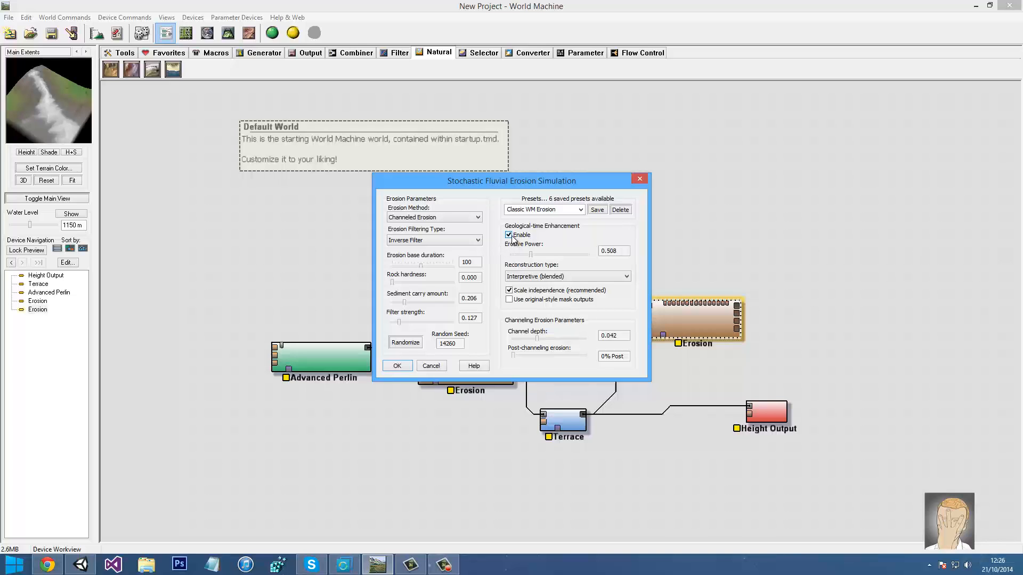
click(397, 366)
drag(692, 318, 685, 325)
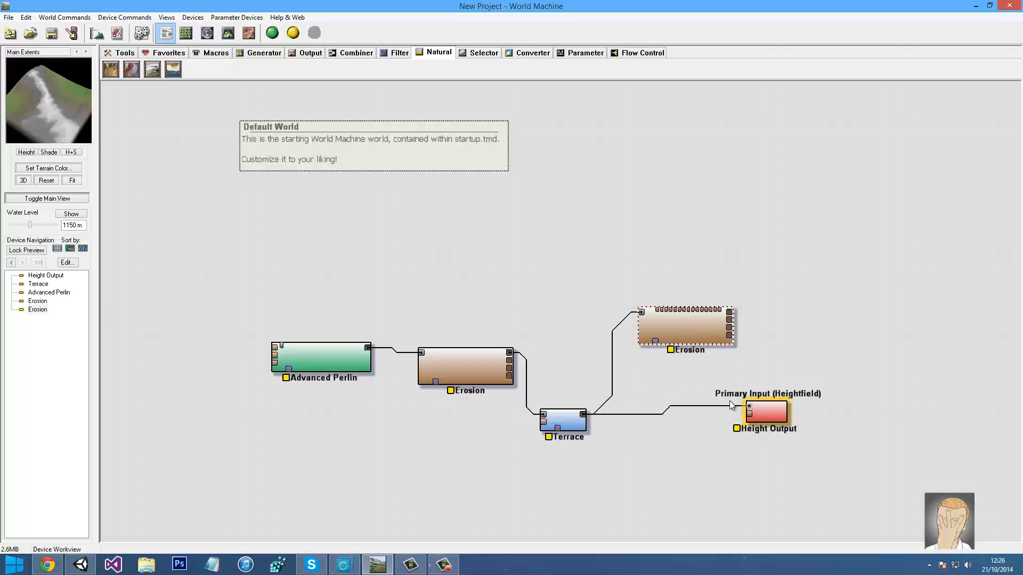
Disconnect the Terrace wire from Height Output and preview the second Erosion node
drag(748, 409, 465, 316)
click(666, 315)
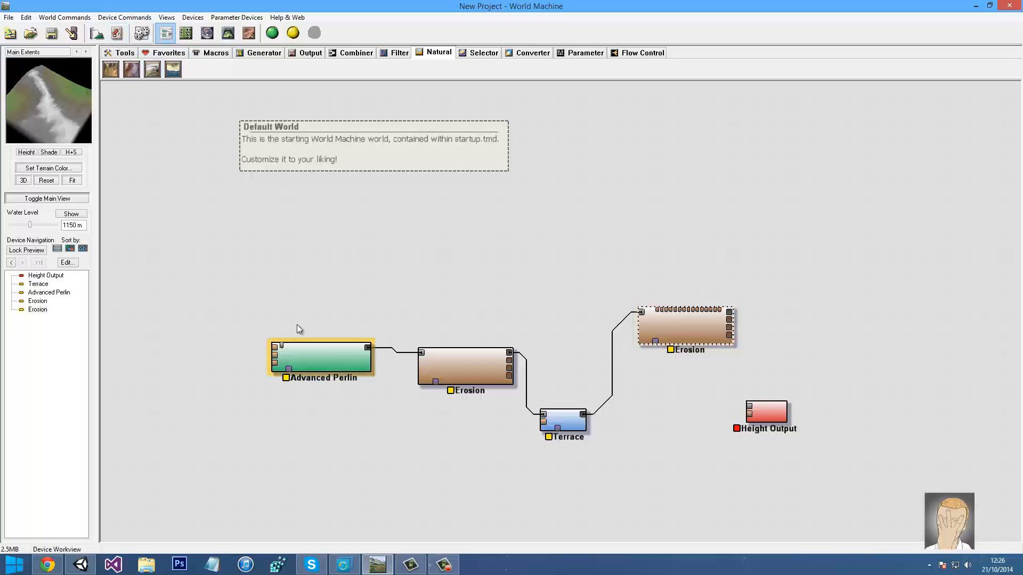
drag(41, 80, 48, 126)
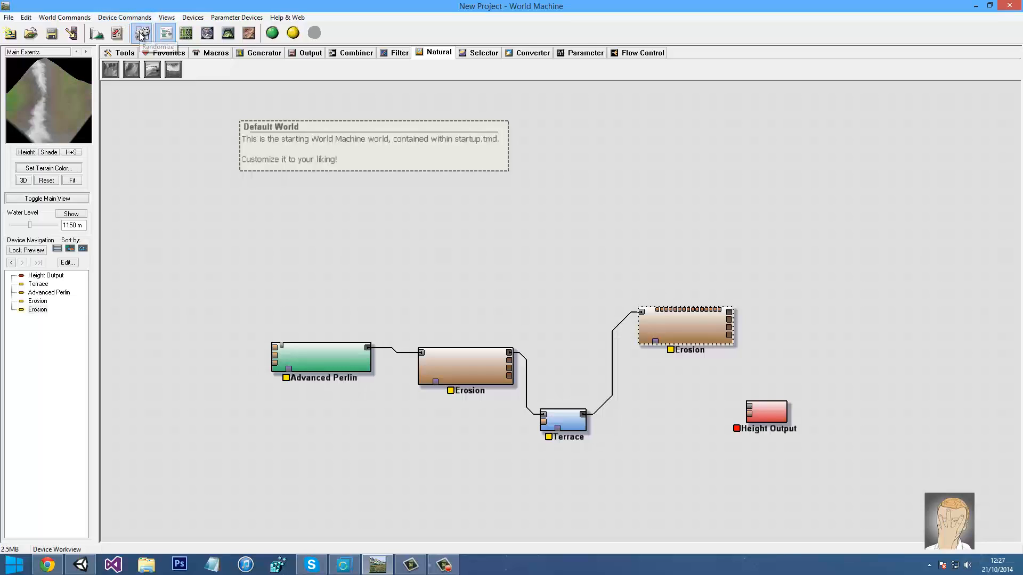
Randomize the world several times, confirming the prompt, while orbiting the preview
click(142, 35)
click(548, 310)
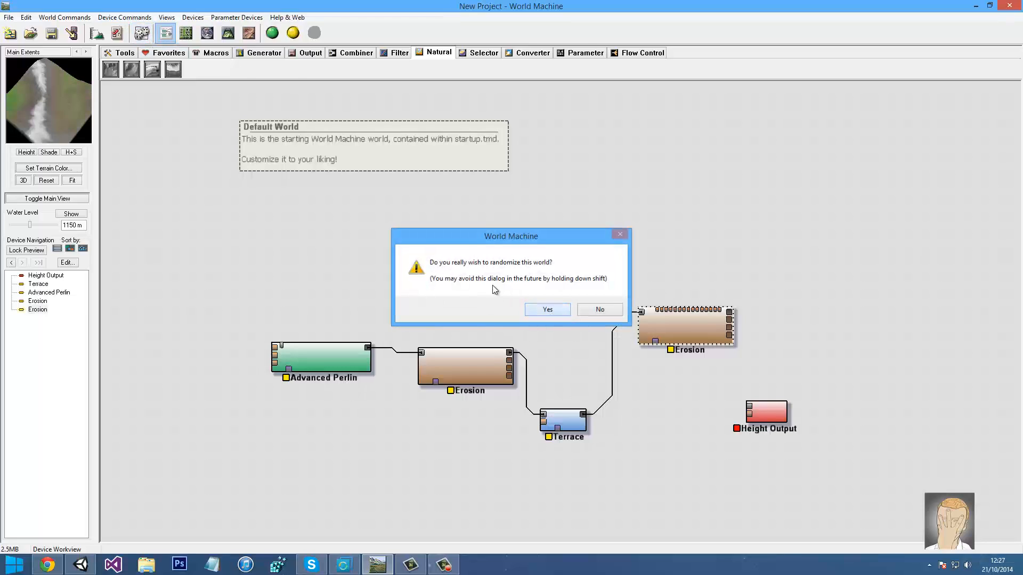
drag(27, 84, 67, 79)
click(142, 34)
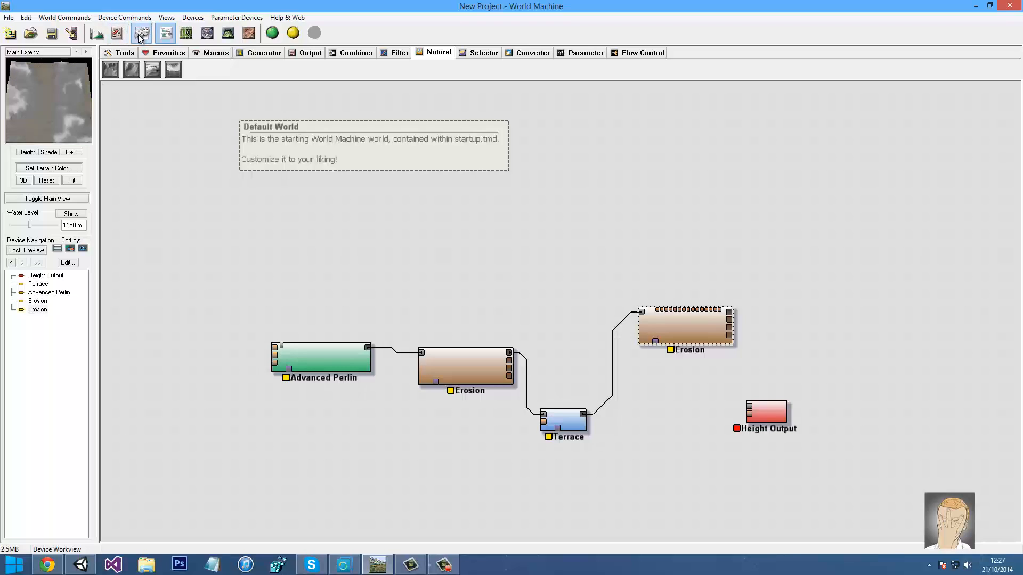
click(140, 39)
drag(87, 93, 152, 36)
click(142, 36)
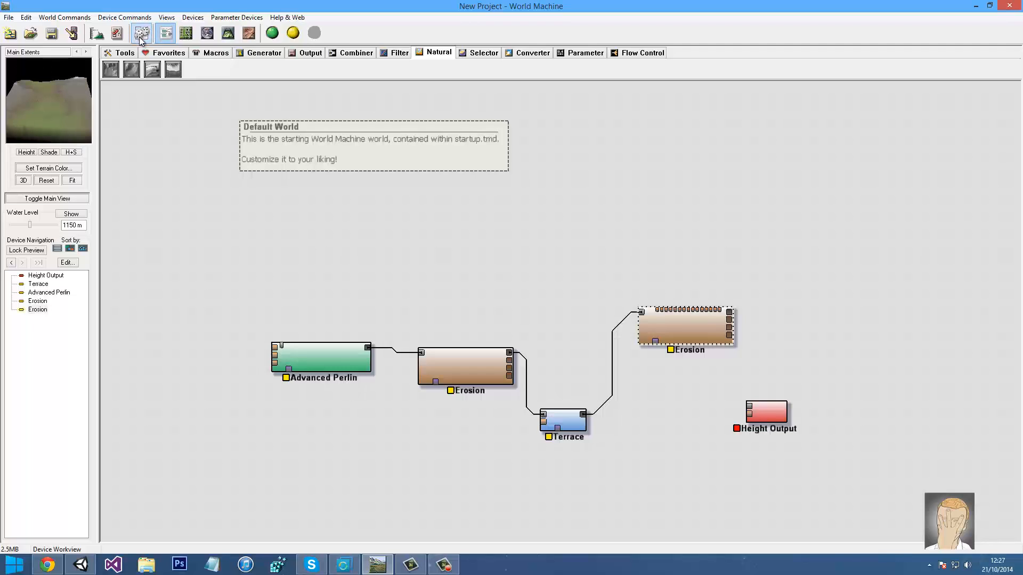
drag(56, 98, 75, 128)
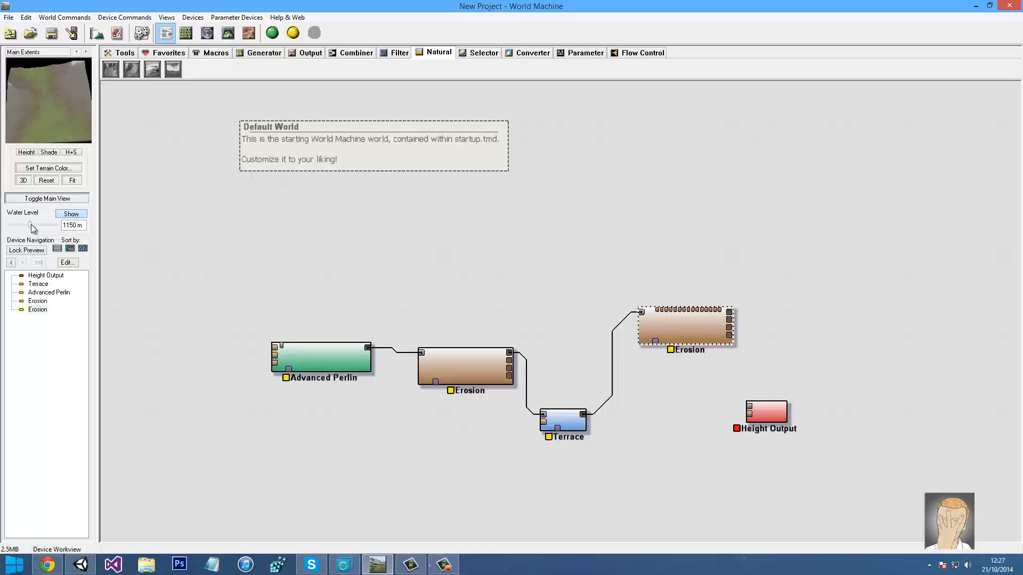
Raise the water level to 1470 m, randomize the terrain twice, and show Generator devices
drag(35, 228, 40, 227)
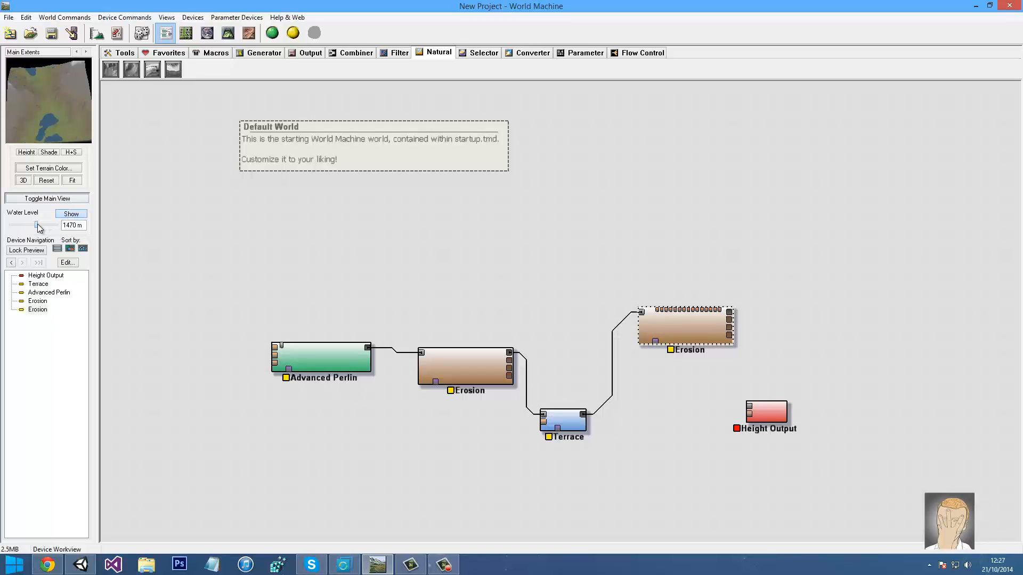
drag(43, 130, 51, 130)
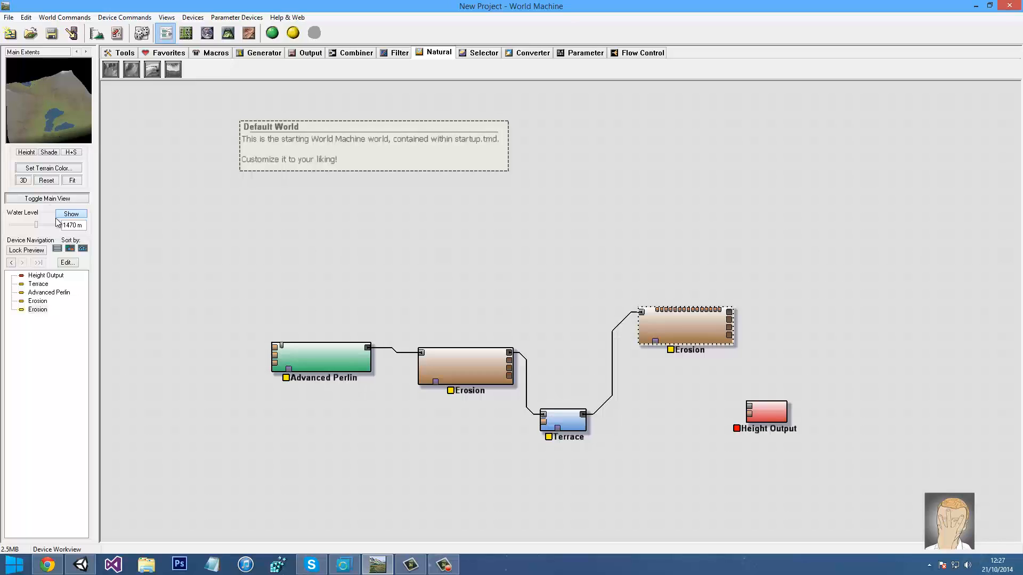
click(140, 34)
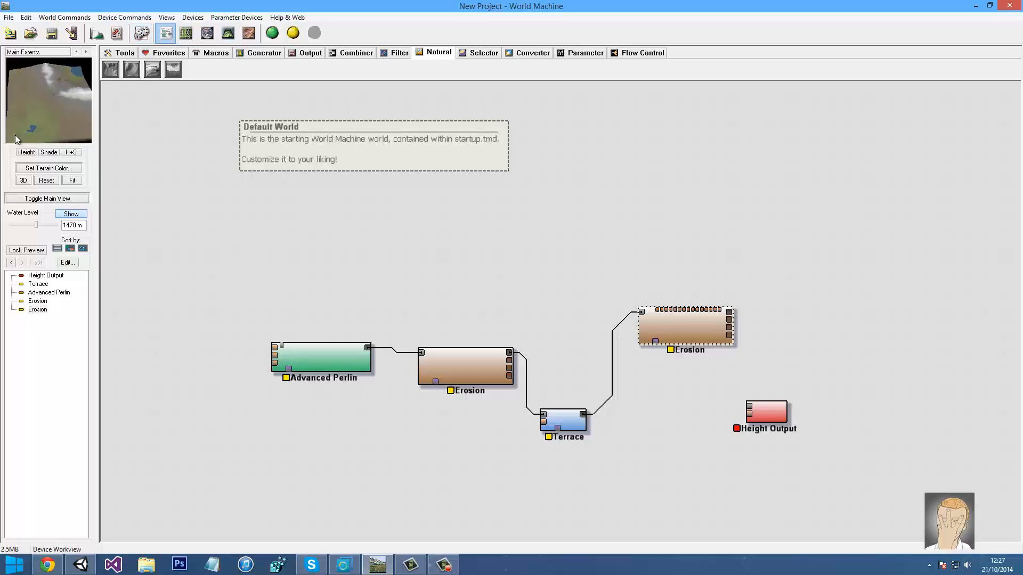
drag(16, 140, 139, 3)
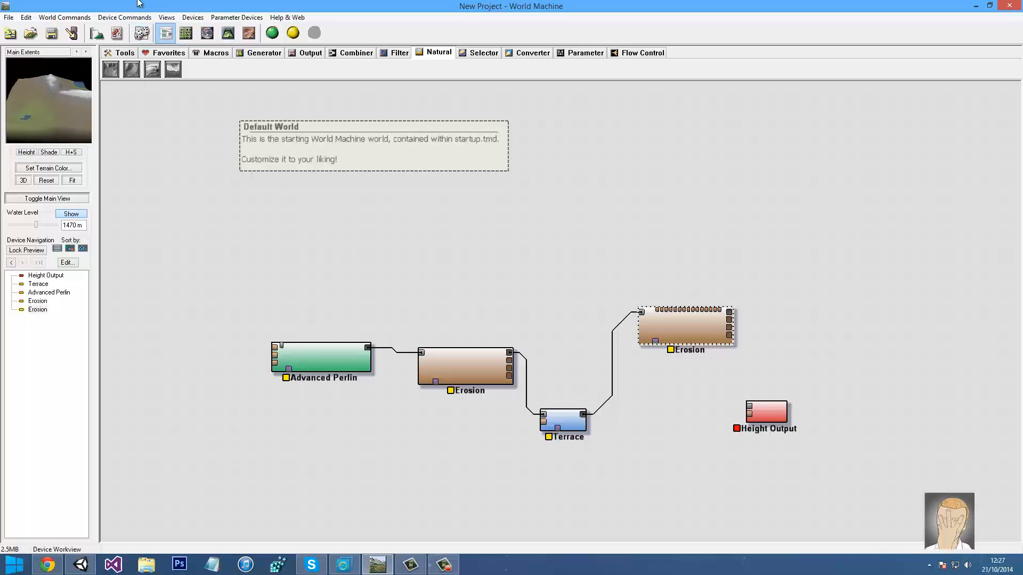
click(144, 35)
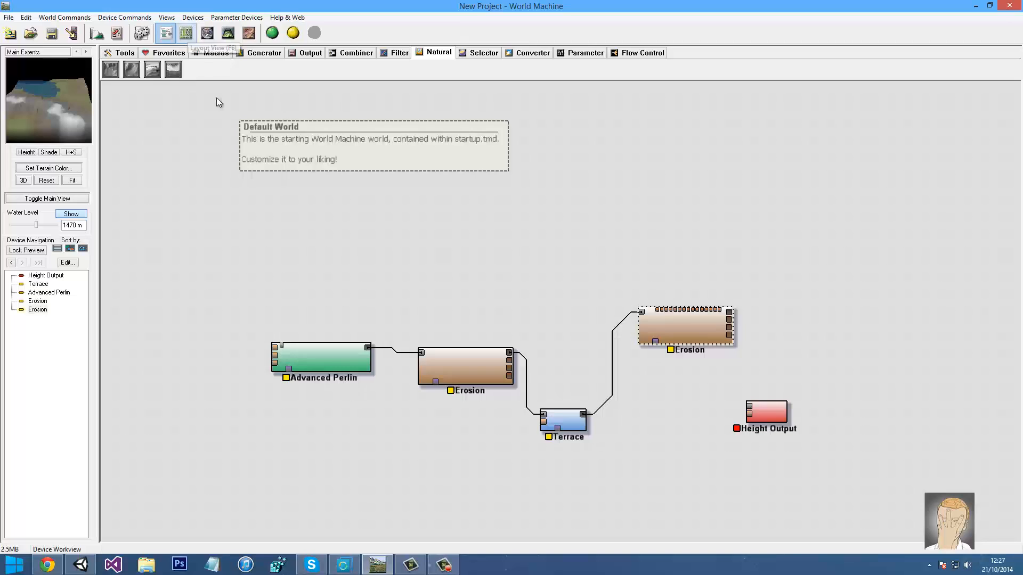
click(232, 207)
click(261, 53)
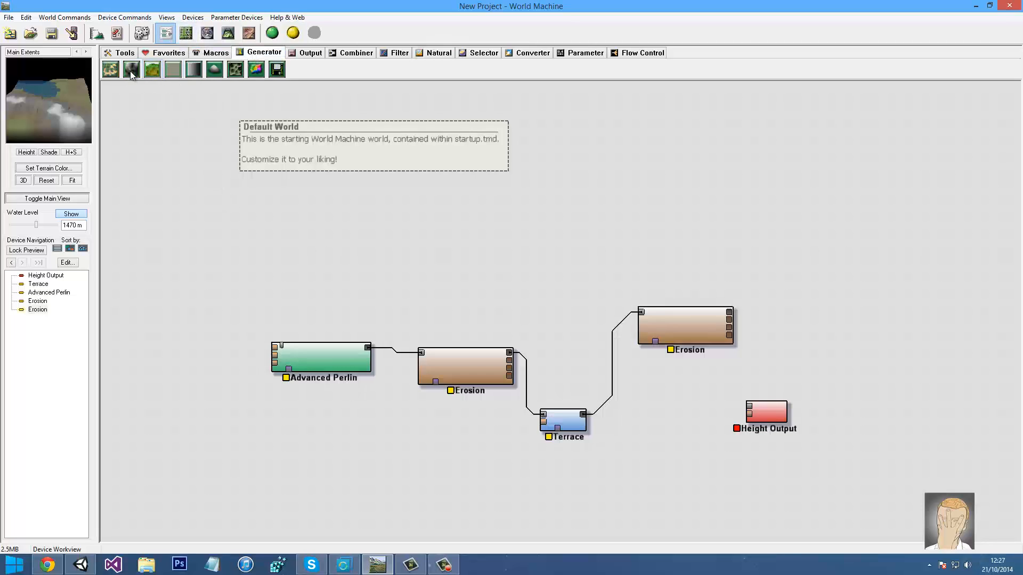
Place a Layout Generator device, open its layout editor and choose the Circle shape
click(111, 70)
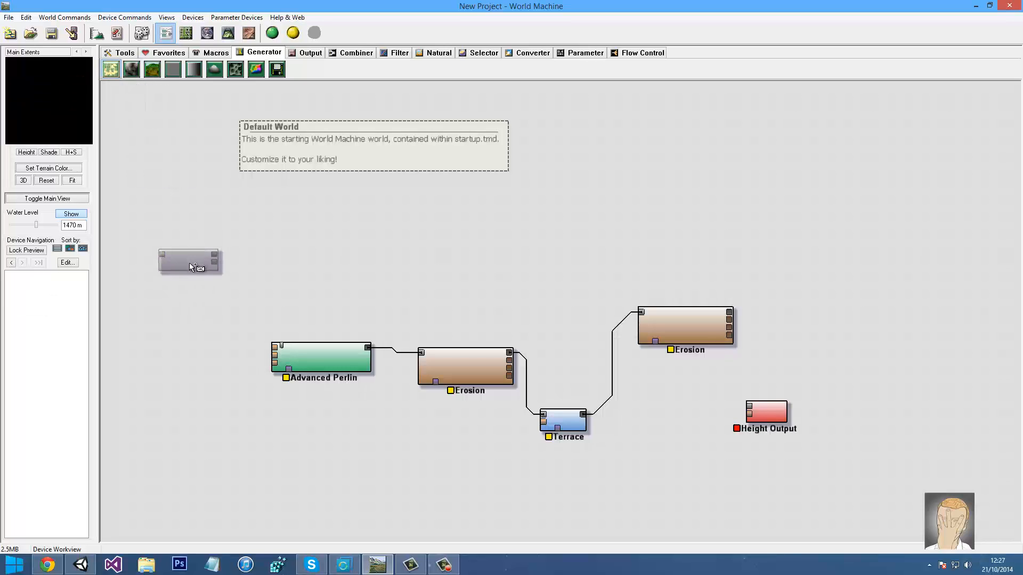
click(190, 263)
double_click(187, 260)
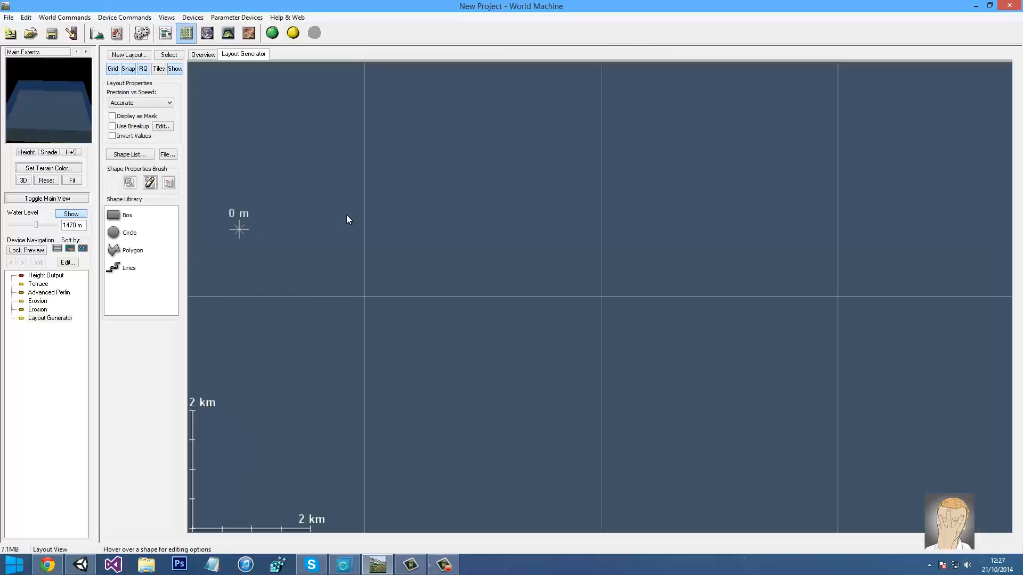
scroll(437, 212, down, 6)
click(121, 235)
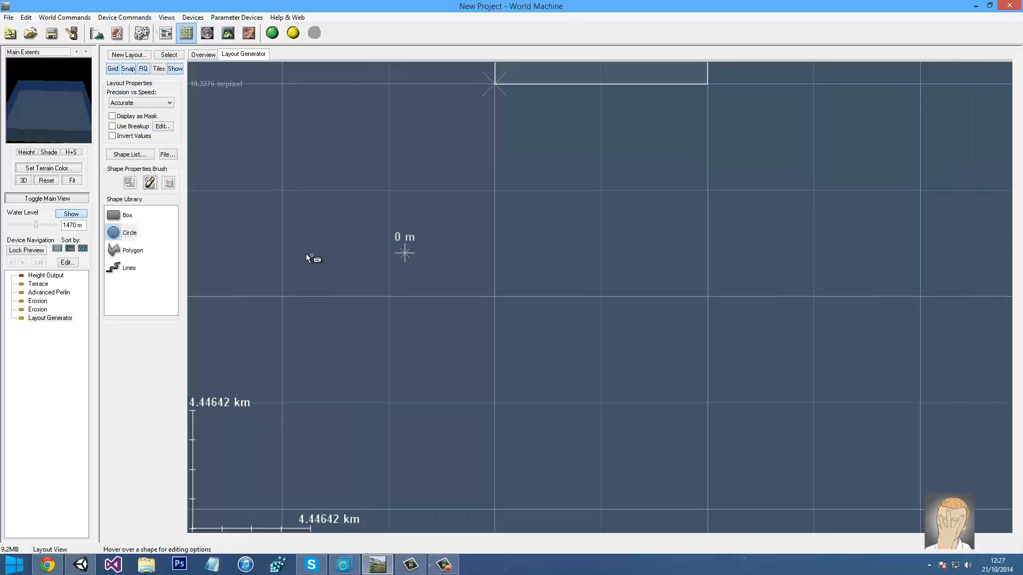
Zoom out, rotate and pan the layout view, then level it again
scroll(341, 246, down, 5)
scroll(511, 218, down, 4)
scroll(589, 140, up, 8)
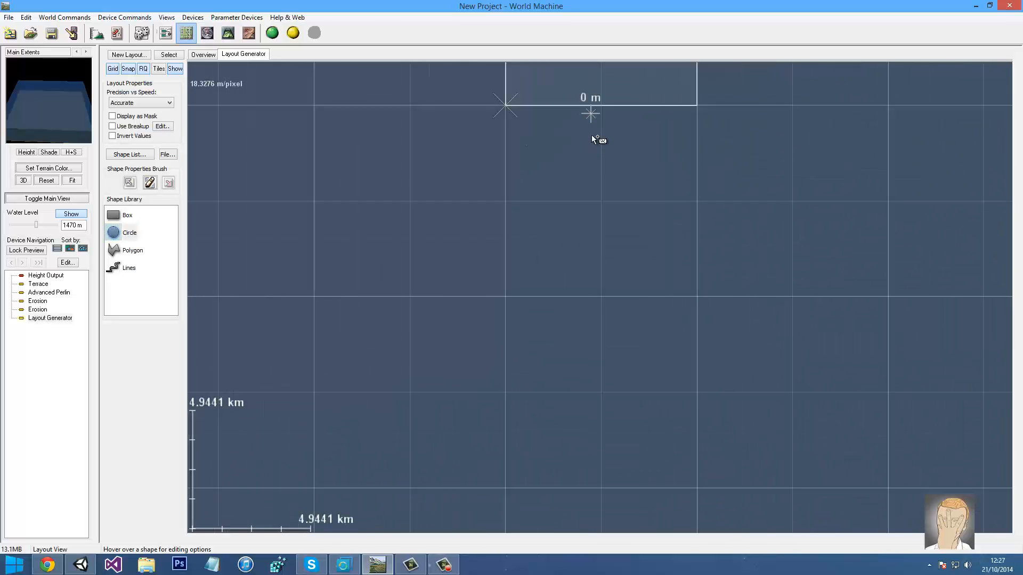
scroll(585, 230, up, 8)
scroll(584, 322, down, 4)
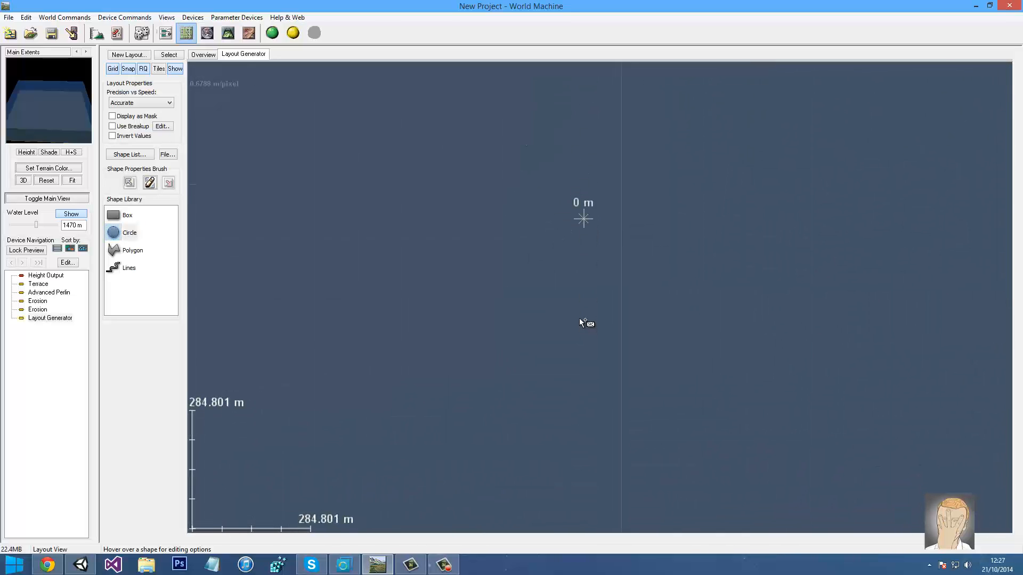
scroll(567, 306, down, 8)
middle_drag(536, 180, 516, 383)
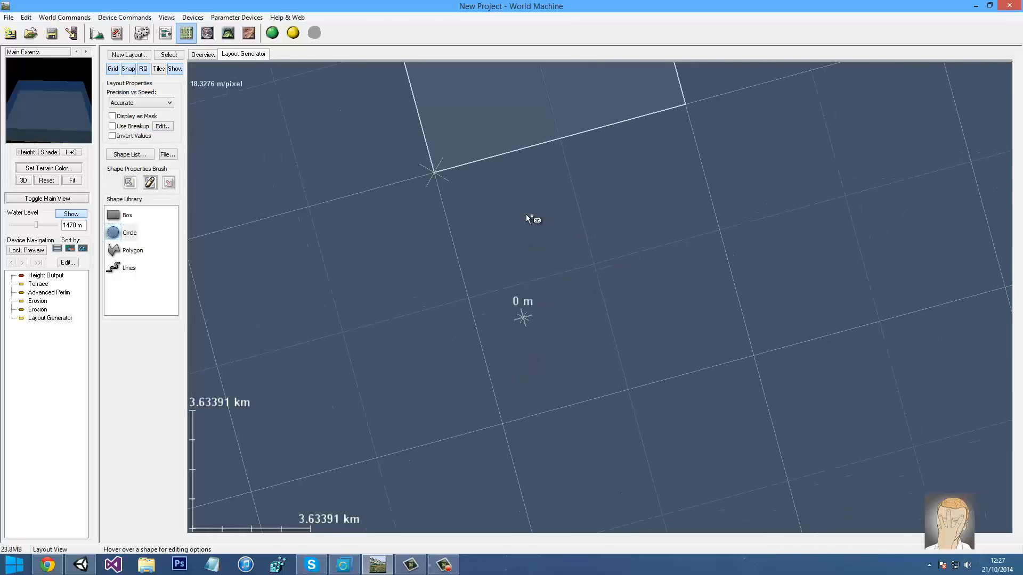
right_drag(527, 224, 564, 392)
middle_drag(558, 302, 580, 274)
right_drag(579, 274, 578, 324)
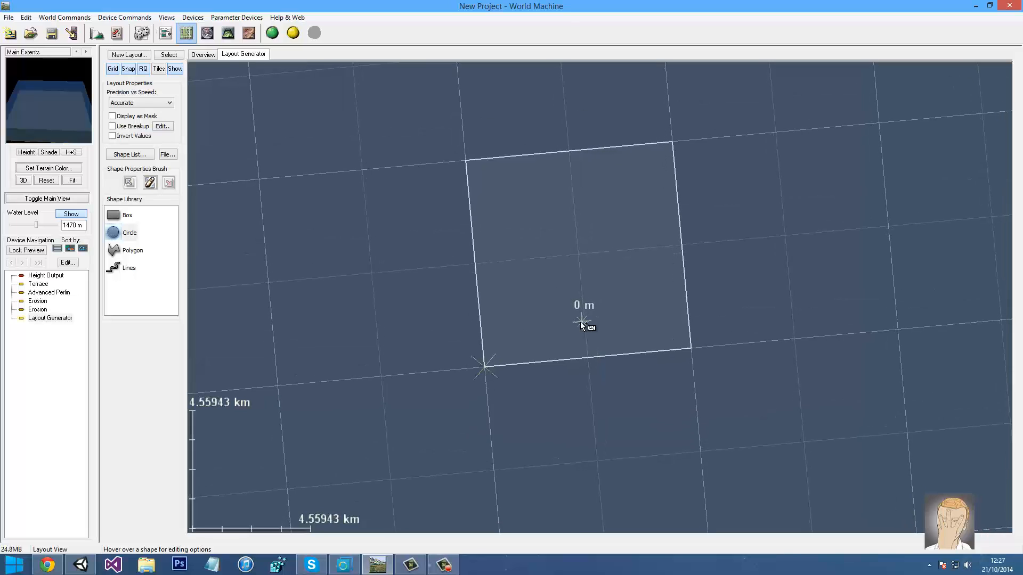
middle_drag(579, 324, 590, 331)
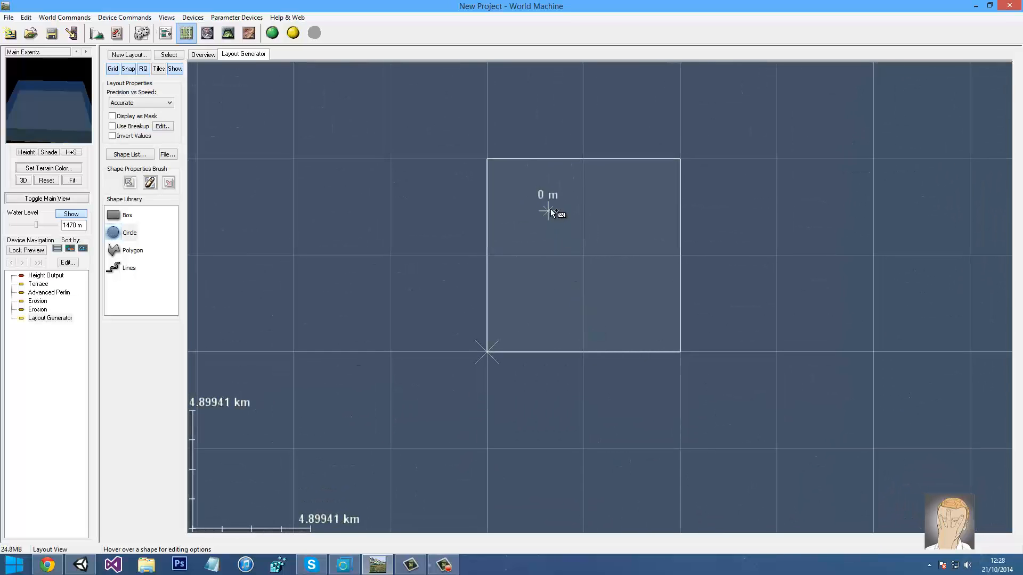
Draw Circle 1 over the central peak, review the Overview modes, and return to shape editing
drag(558, 209, 586, 224)
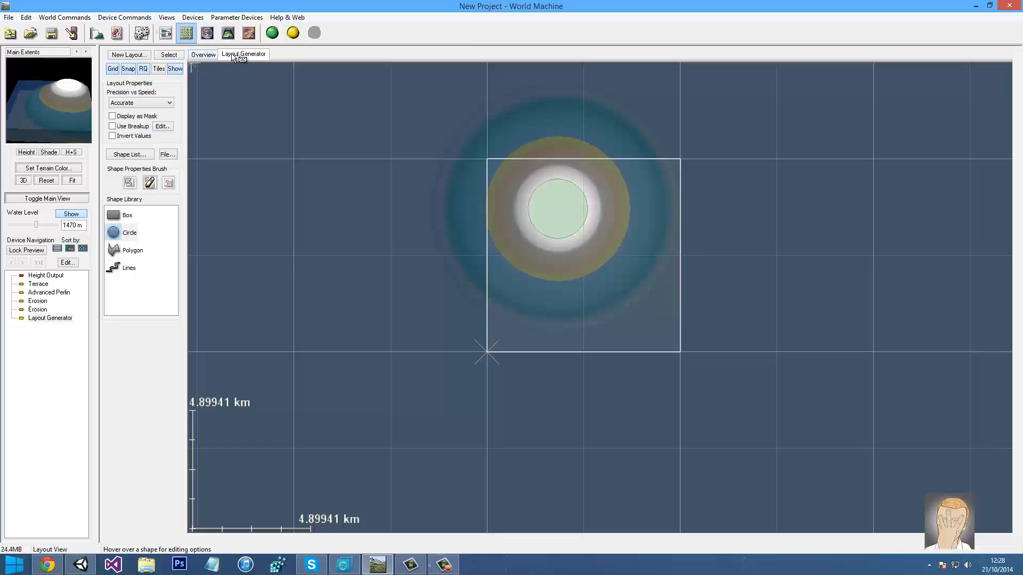
click(209, 57)
mouse_move(561, 202)
mouse_down()
mouse_move(570, 220)
mouse_move(560, 210)
mouse_up()
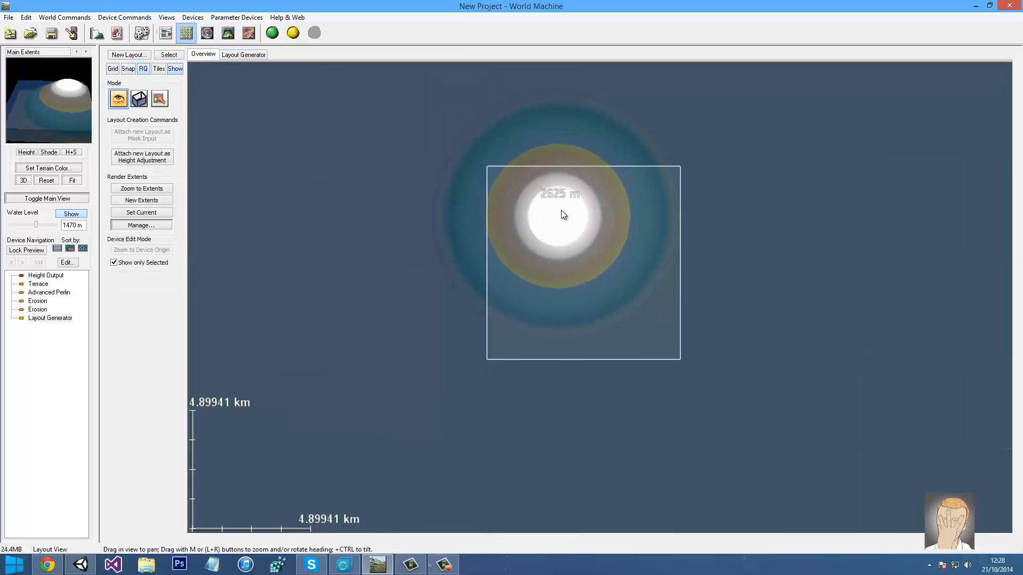
click(141, 106)
click(160, 98)
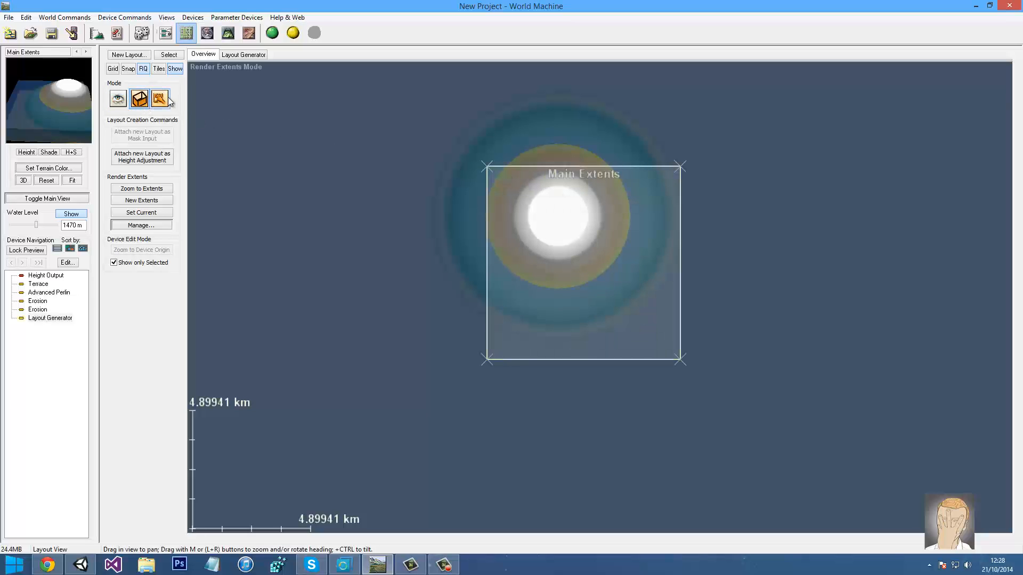
click(122, 100)
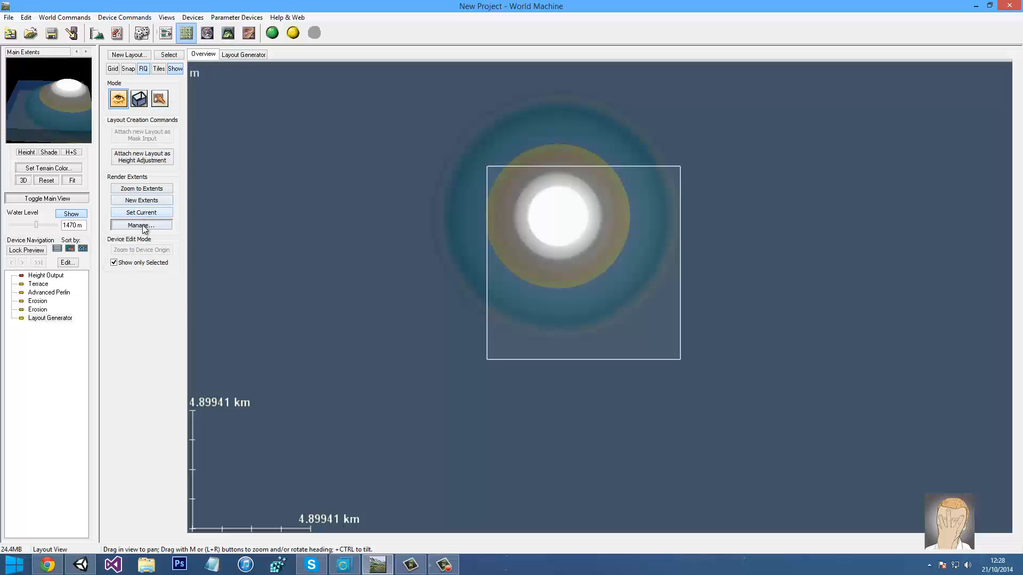
click(239, 54)
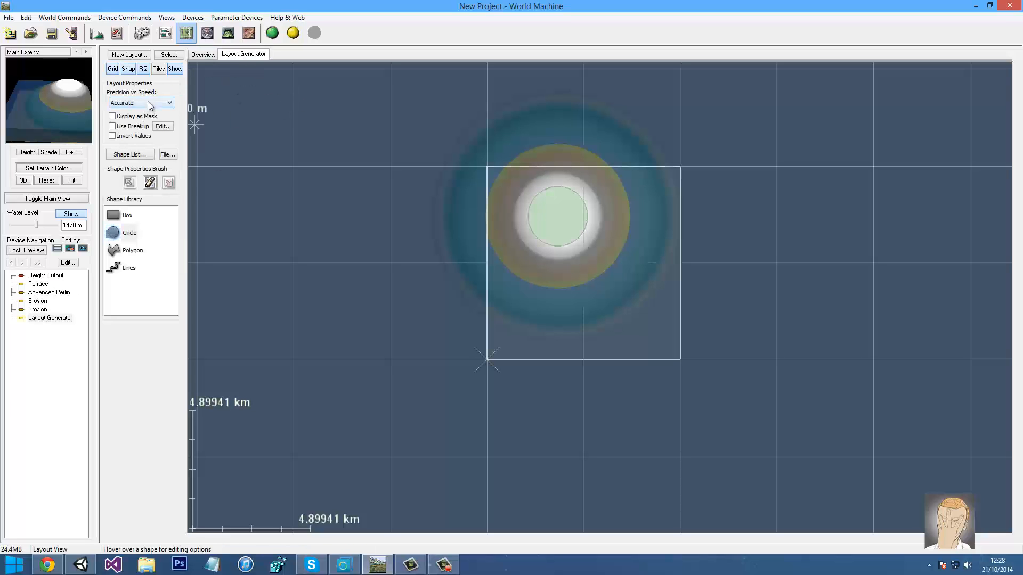
In Circle 1's shape properties, set strength to 63% with a 16.57 km falloff
mouse_move(557, 221)
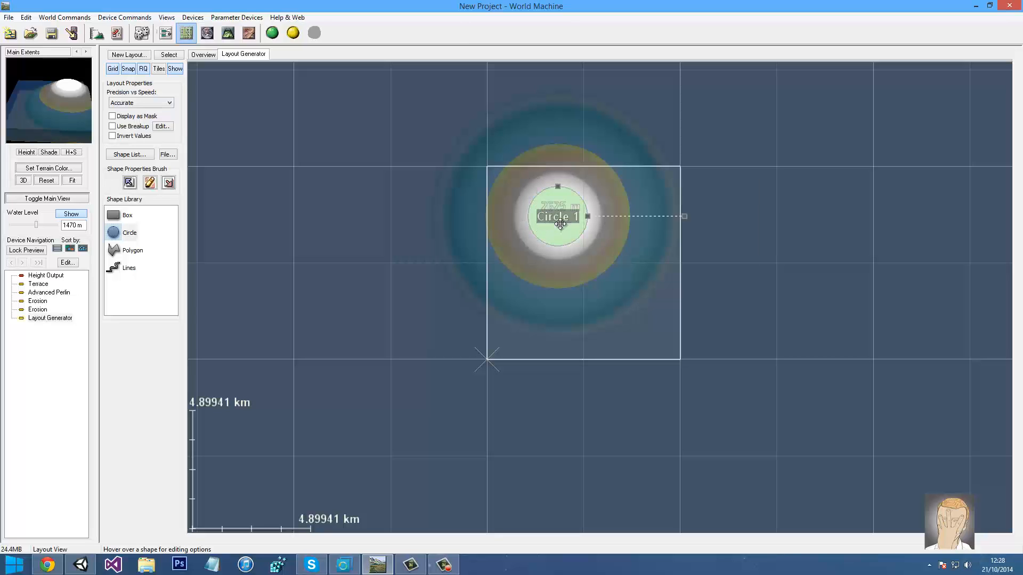
right_click(556, 221)
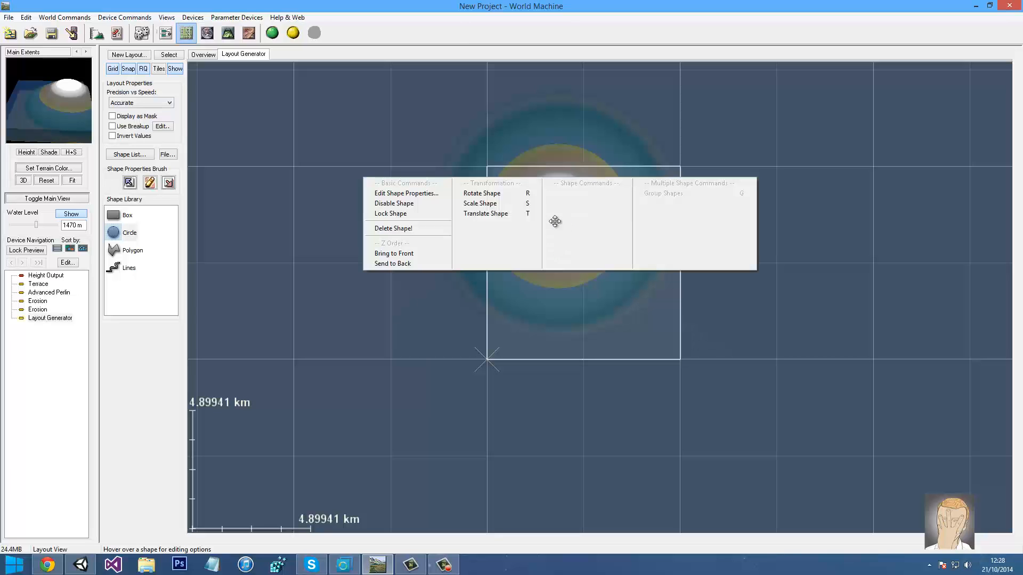
click(418, 194)
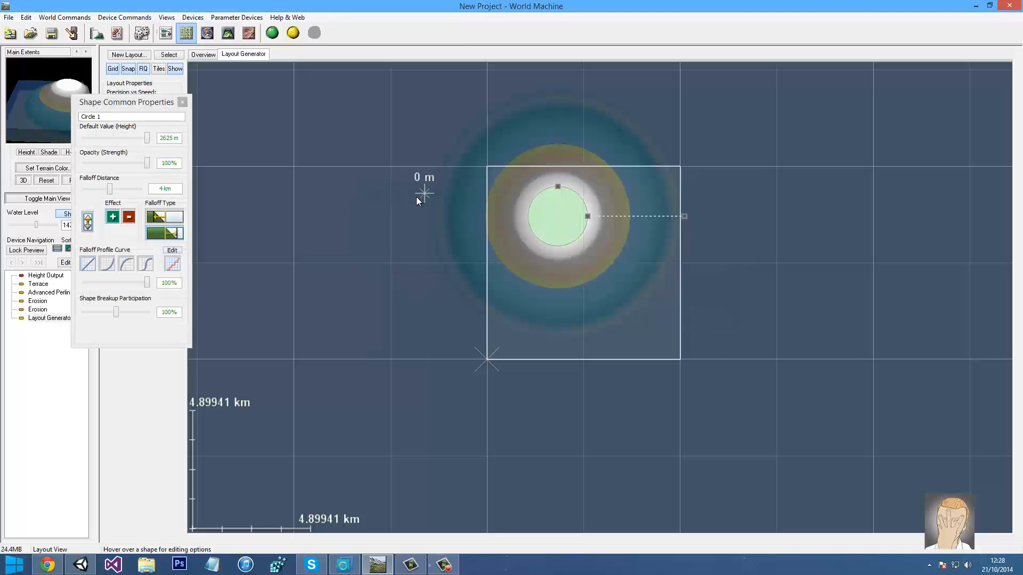
click(183, 104)
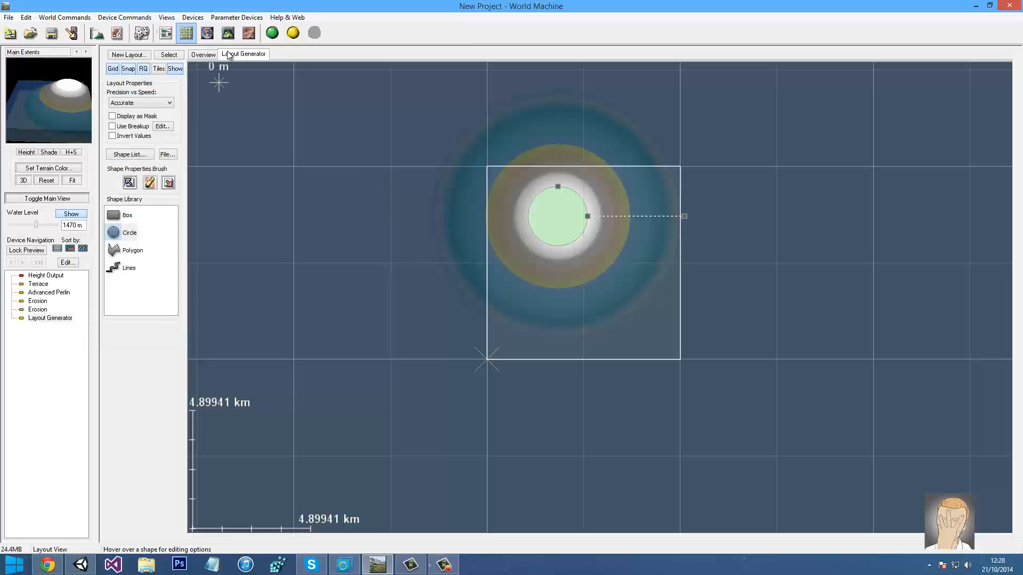
right_click(556, 212)
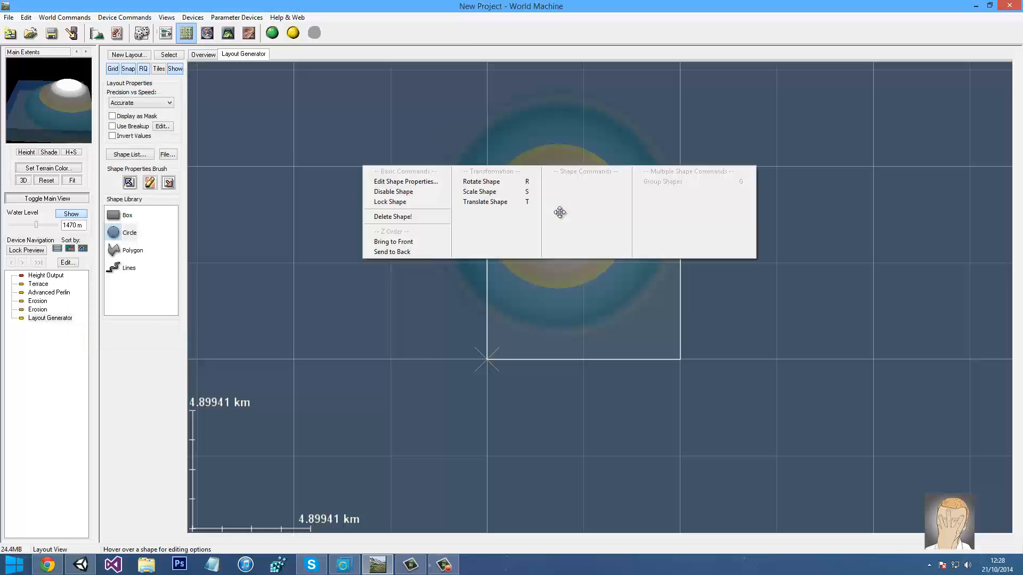
click(413, 182)
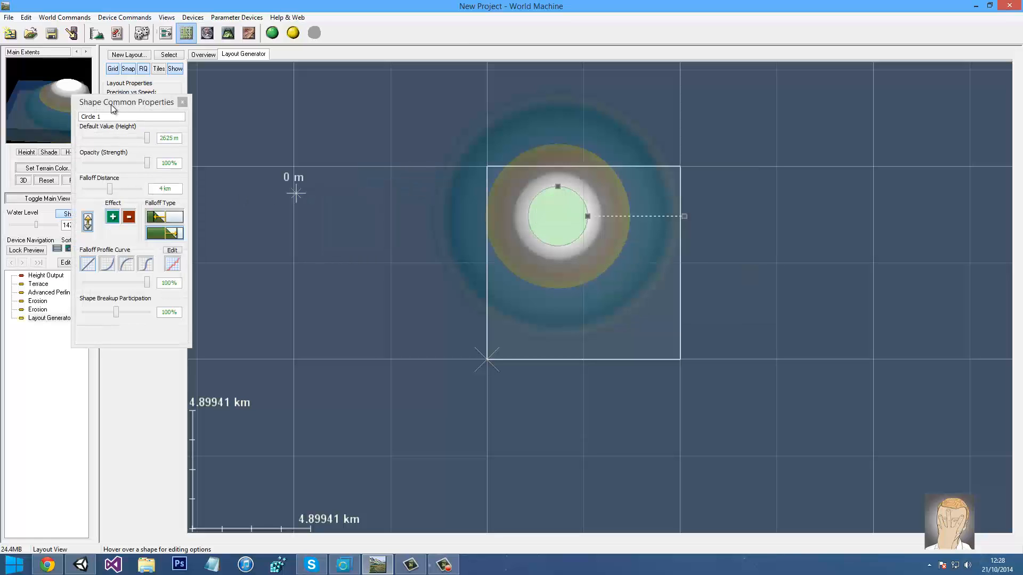
drag(110, 104, 281, 131)
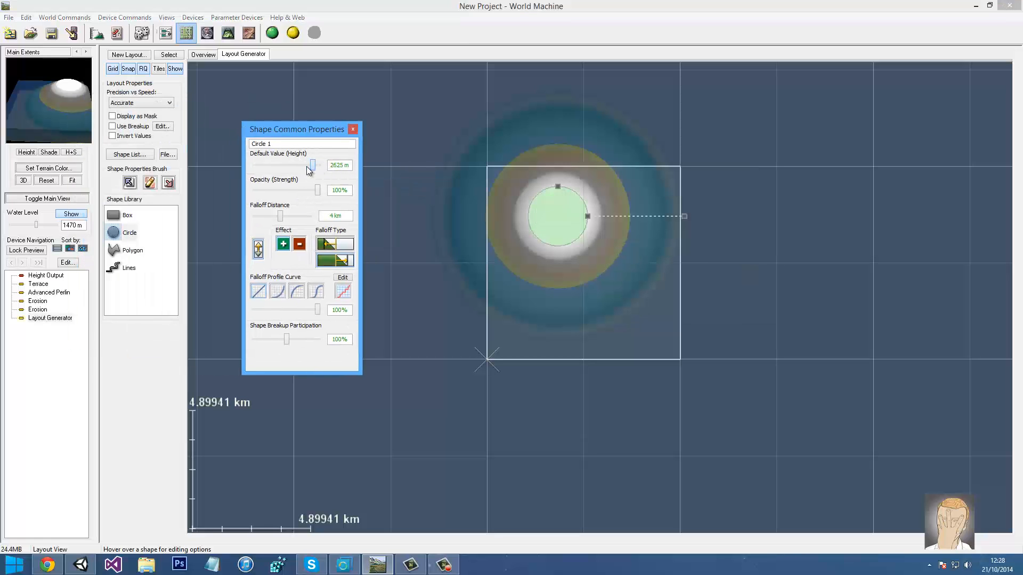
drag(308, 170, 292, 170)
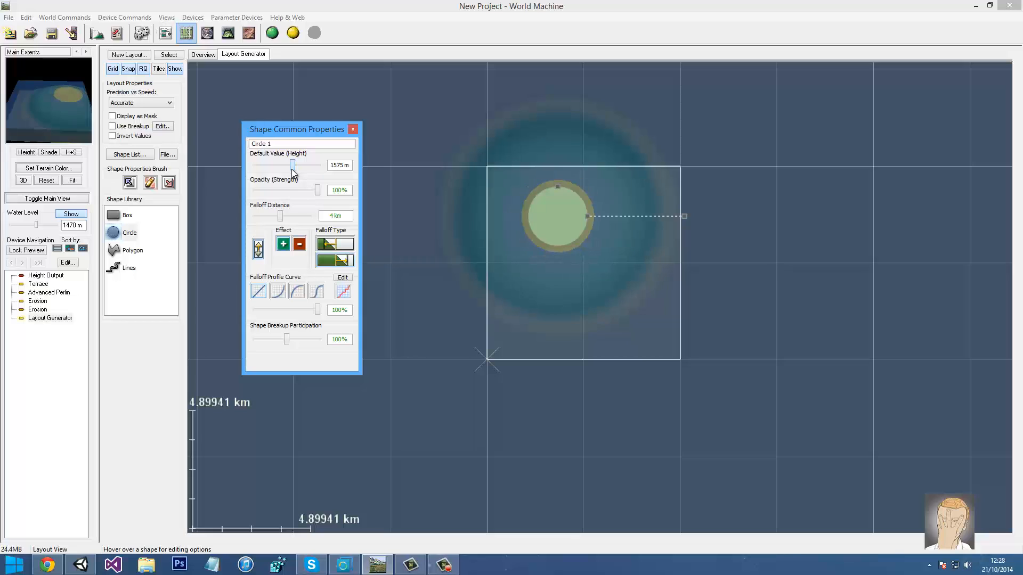
drag(318, 190, 377, 170)
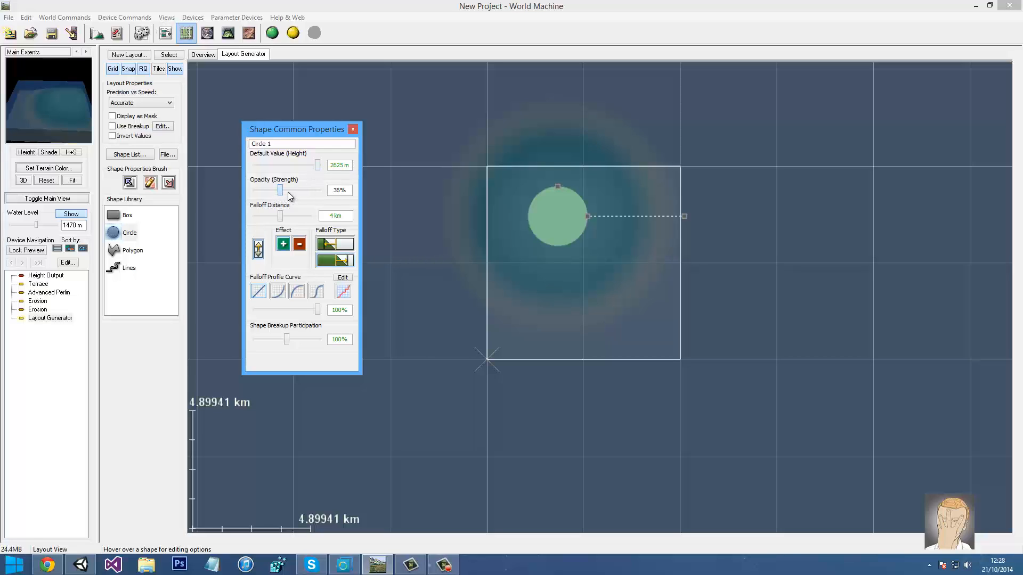
drag(280, 191, 297, 217)
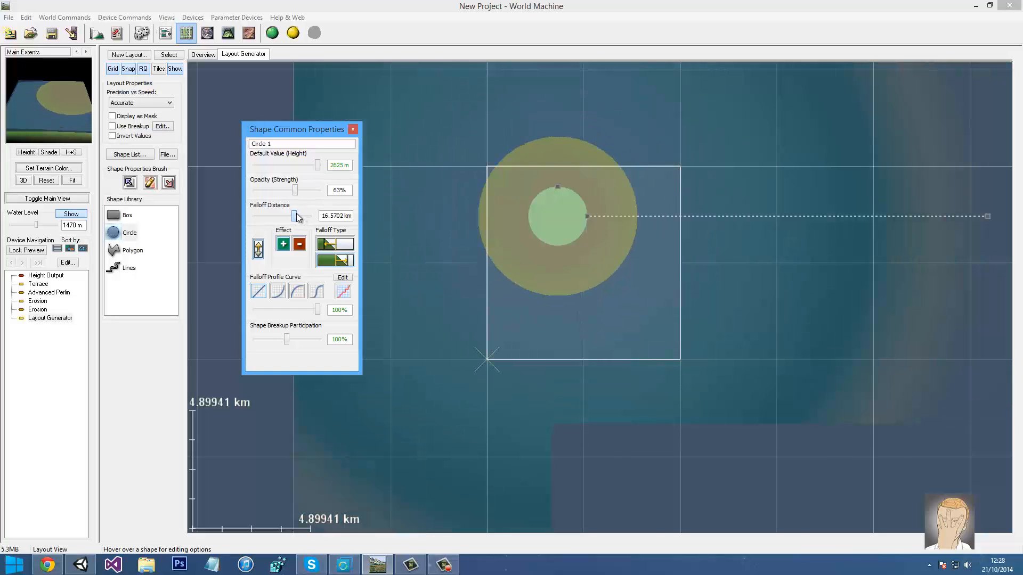
Close the properties panel and move Circle 1 slightly down and right
click(432, 166)
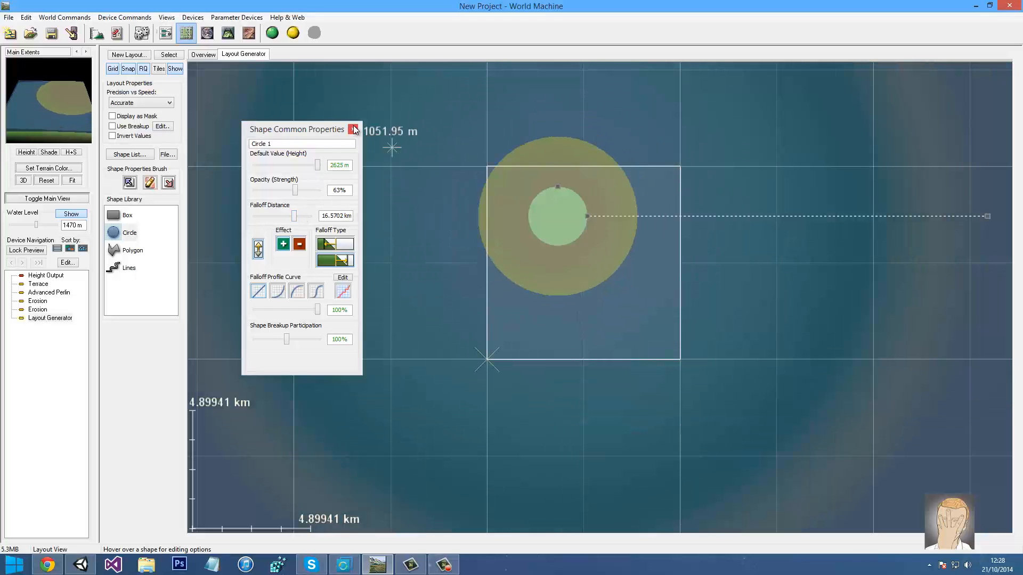
click(353, 130)
drag(546, 213, 589, 245)
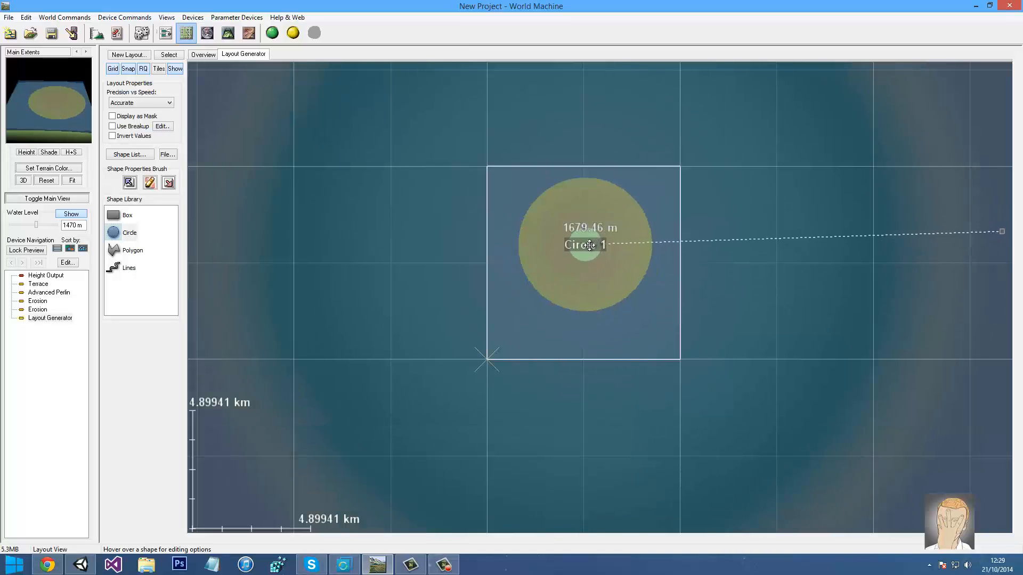
Lower Circle 1's height to 1995 m, then nudge the circle slightly upward
right_click(589, 245)
click(435, 214)
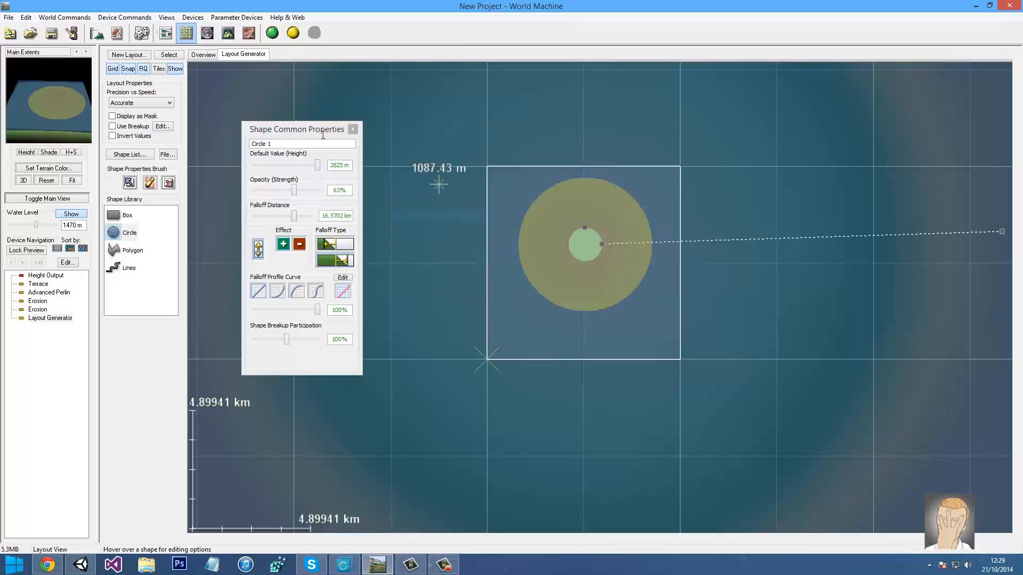
drag(318, 171, 289, 218)
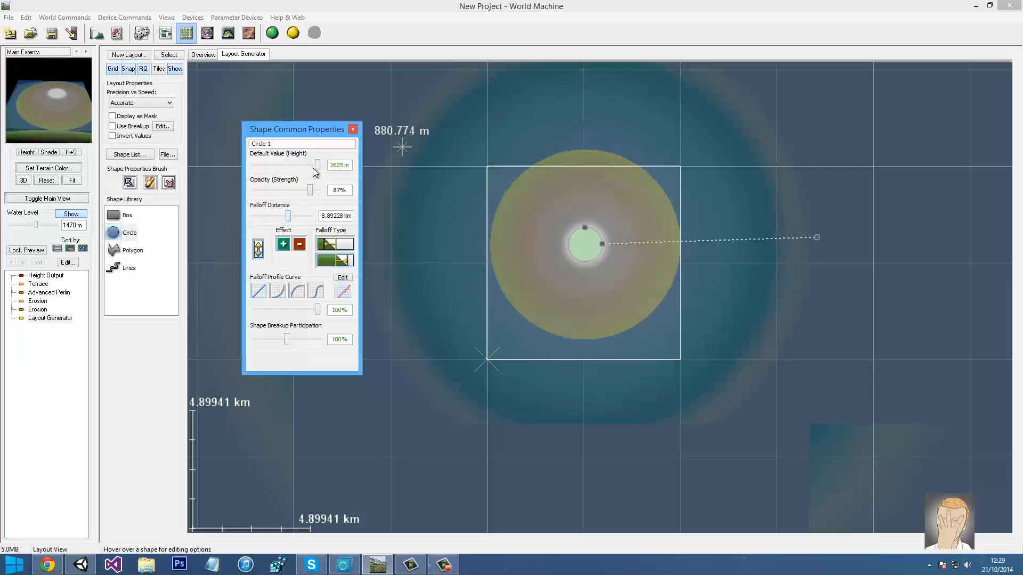
drag(314, 168, 308, 169)
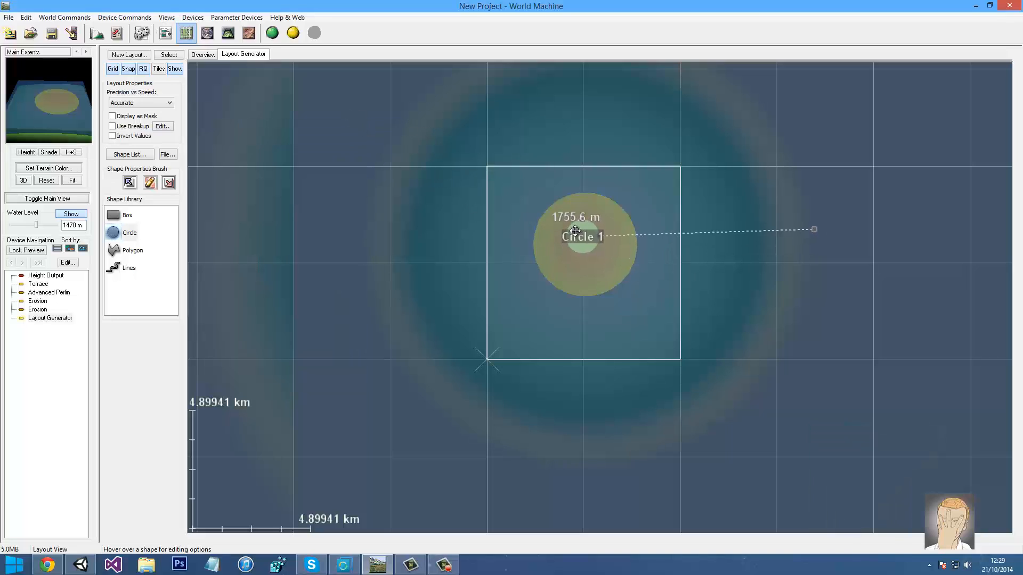
drag(574, 231, 576, 225)
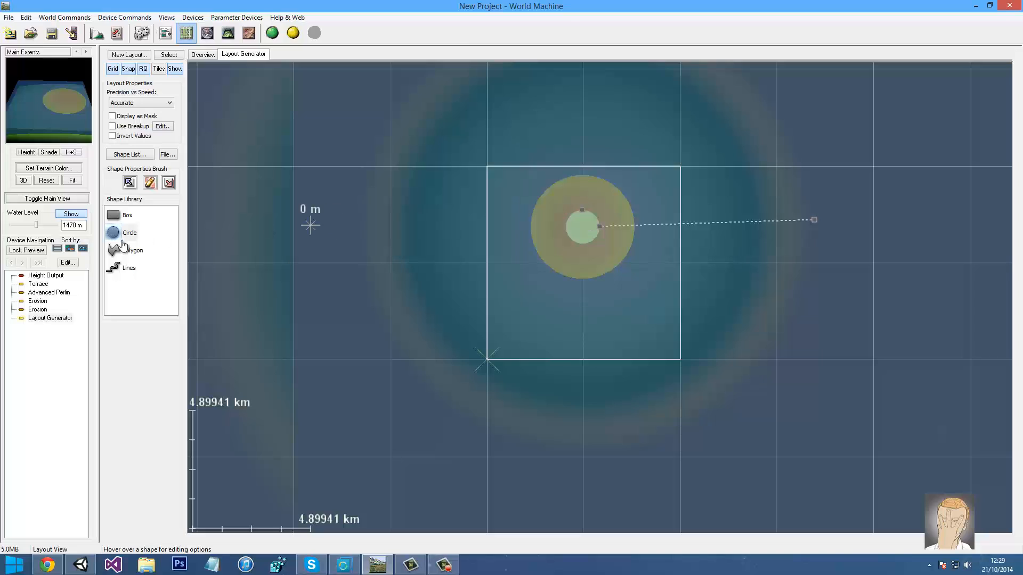
Draw a Box 1 shape below the circle and disable it
drag(122, 216, 514, 213)
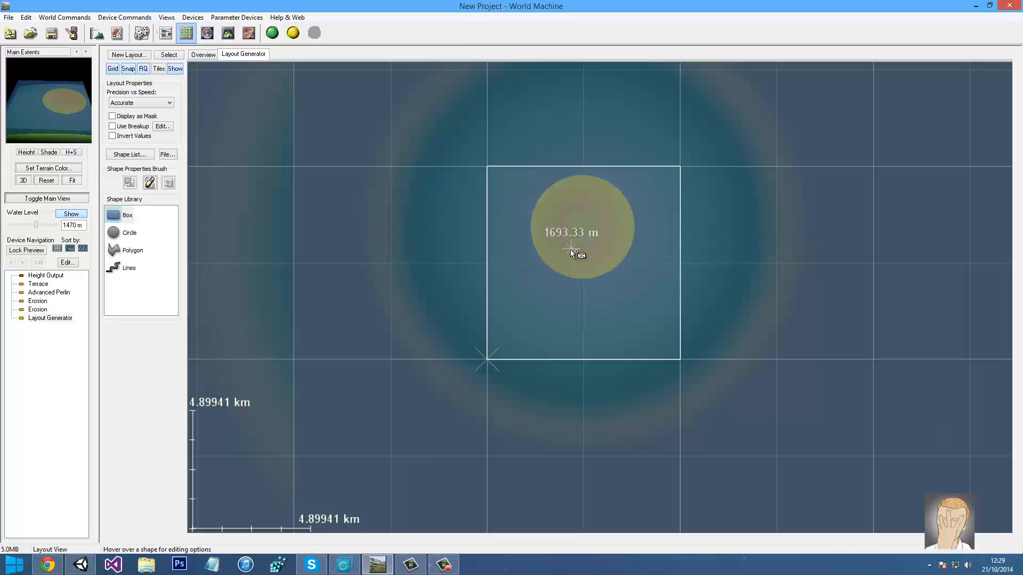
drag(611, 315, 613, 316)
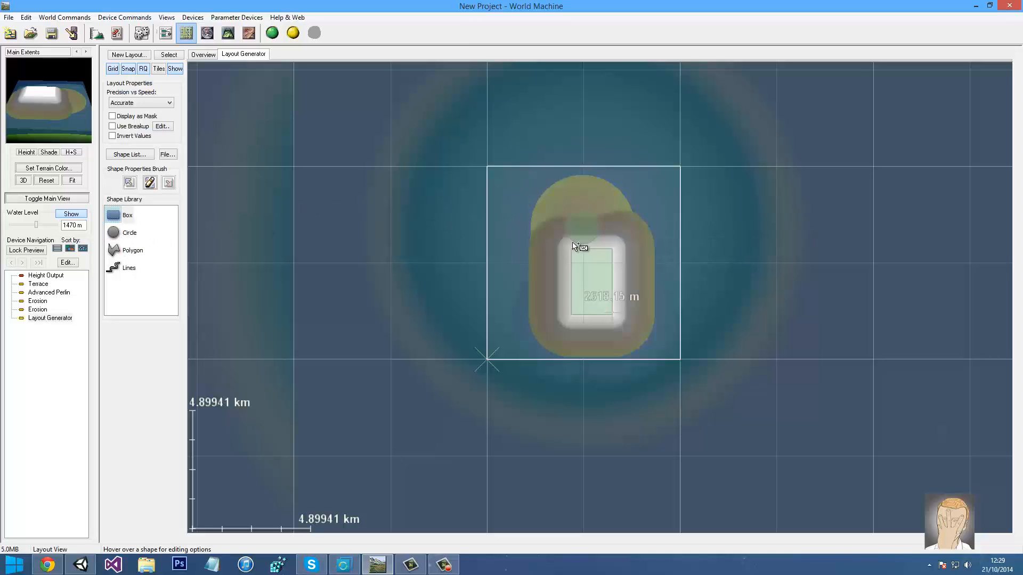
right_click(591, 275)
click(432, 256)
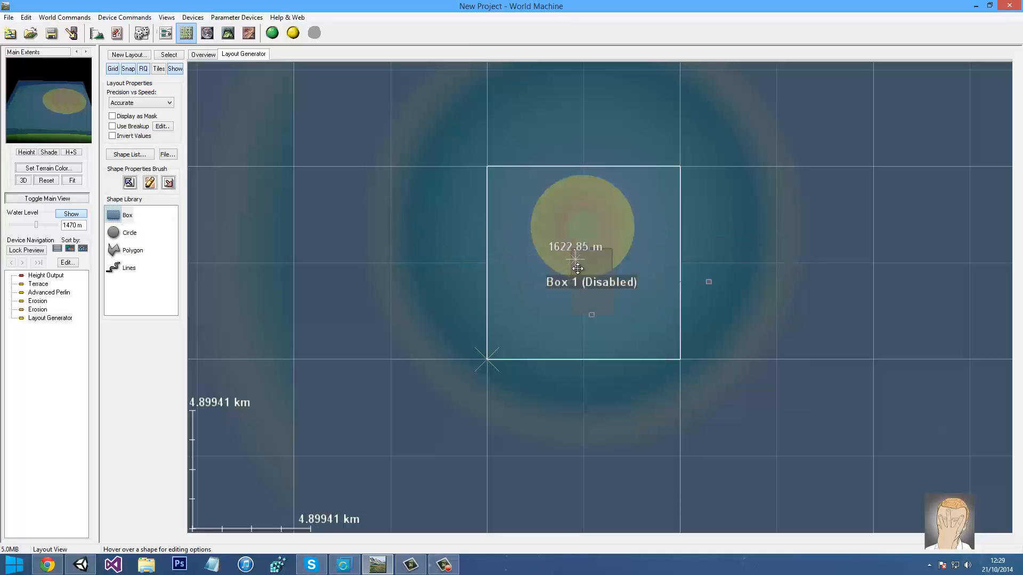
Re-enable Box 1 and give it about 3.9 km falloff, 2625 m height and 63% opacity
right_click(551, 281)
click(447, 263)
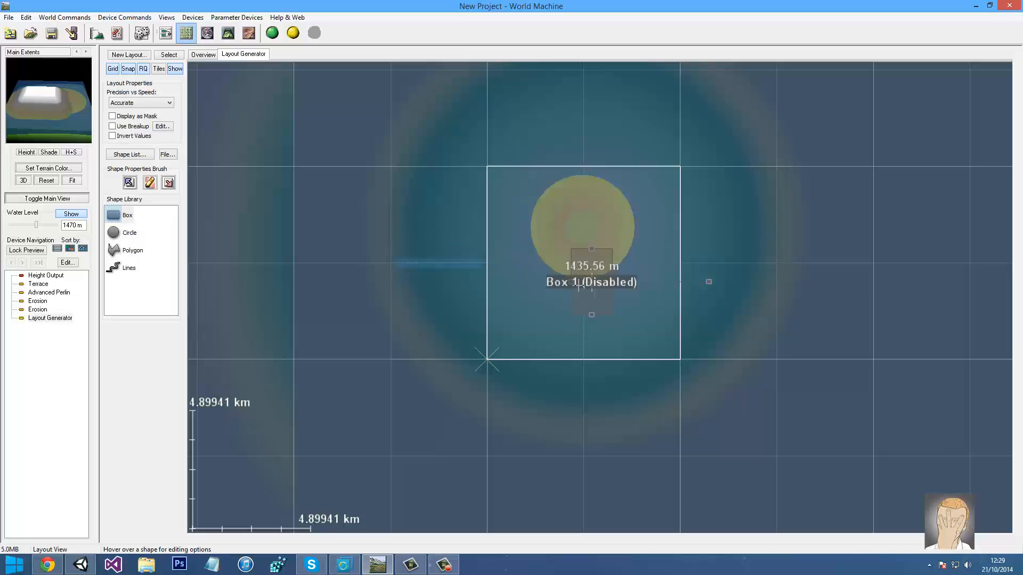
right_click(586, 284)
click(455, 253)
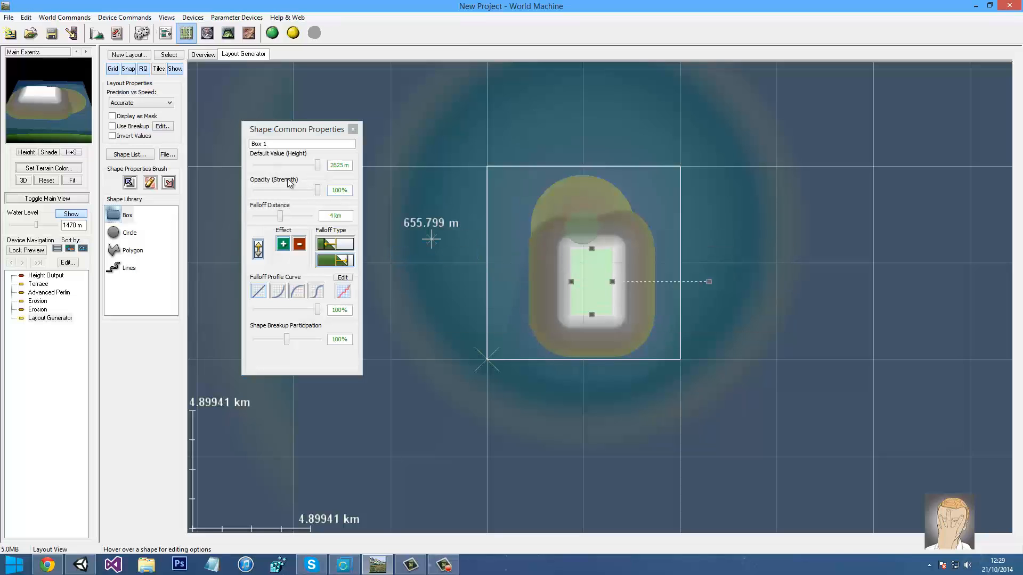
drag(278, 217, 293, 217)
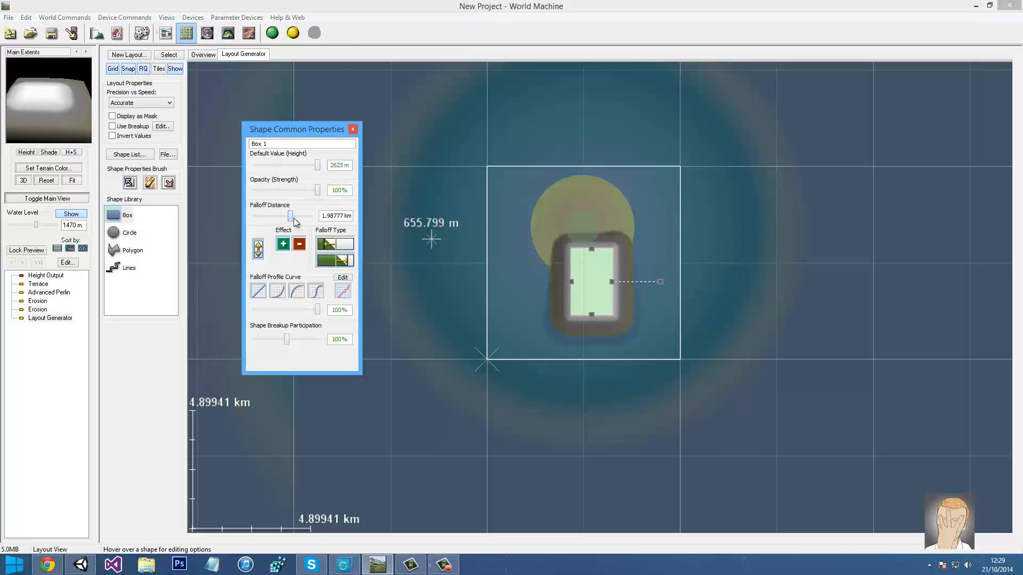
drag(317, 165, 308, 166)
drag(292, 216, 303, 196)
drag(307, 165, 296, 197)
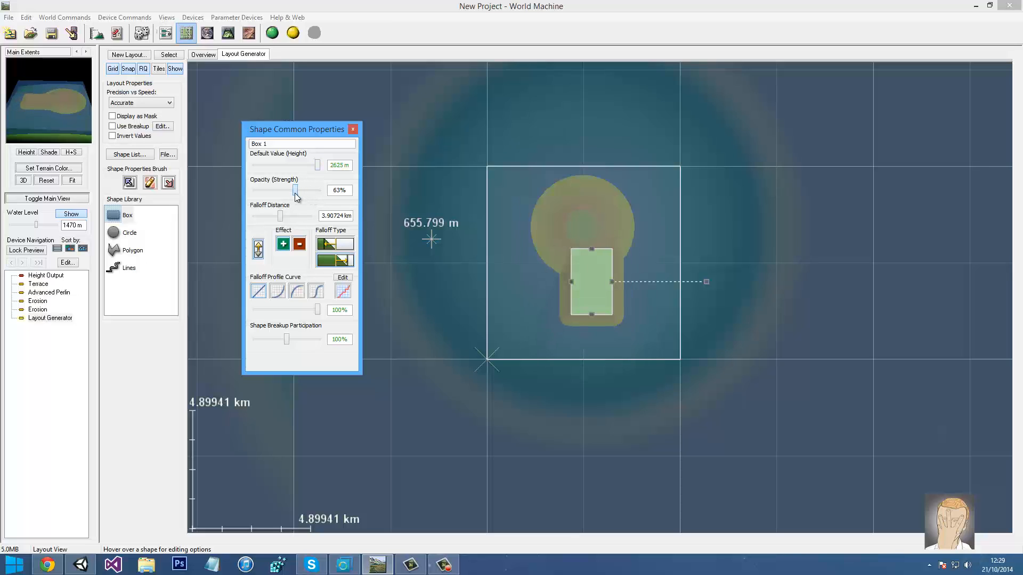
click(352, 129)
mouse_move(47, 97)
mouse_down()
mouse_move(63, 92)
mouse_move(56, 114)
mouse_up()
Wire the Layout Generator output into Advanced Perlin's Shaping Guide input and preview the results
click(165, 33)
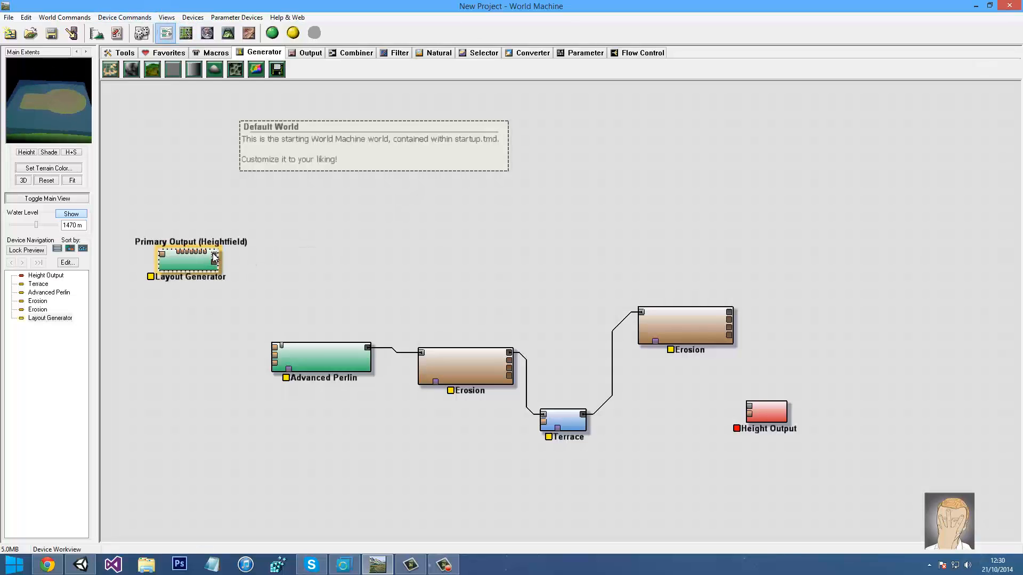
drag(215, 258, 274, 349)
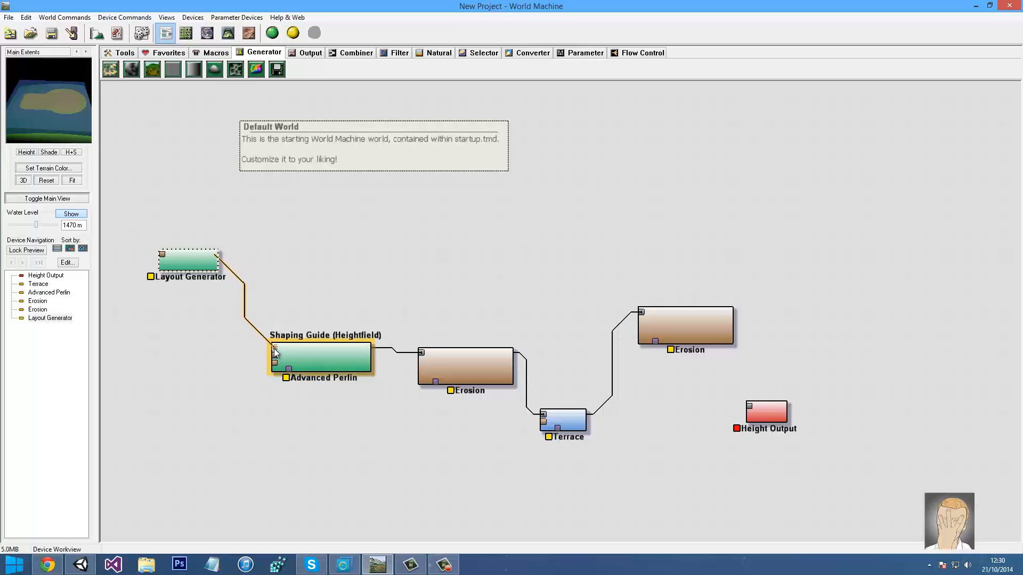
click(315, 359)
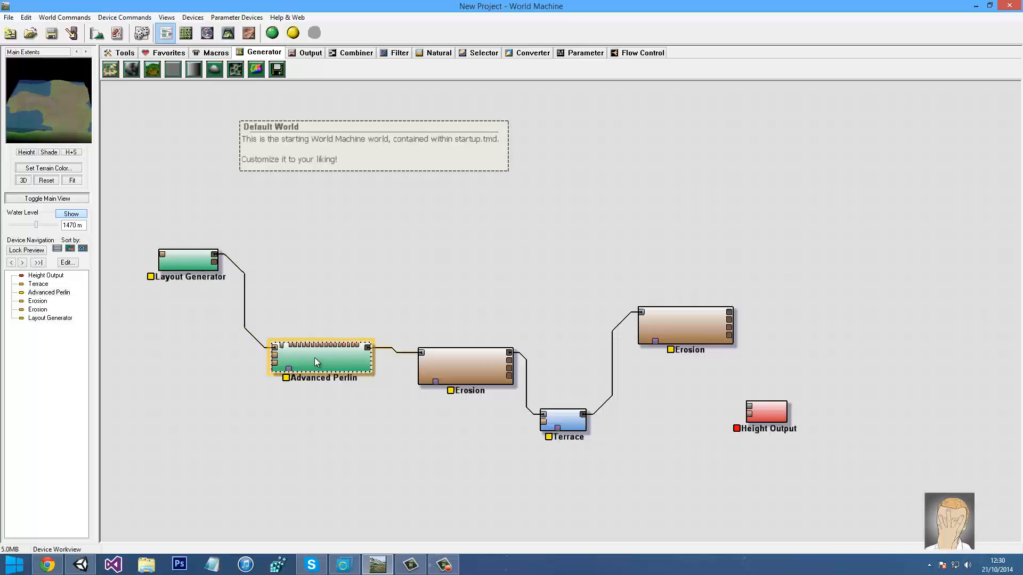
click(491, 366)
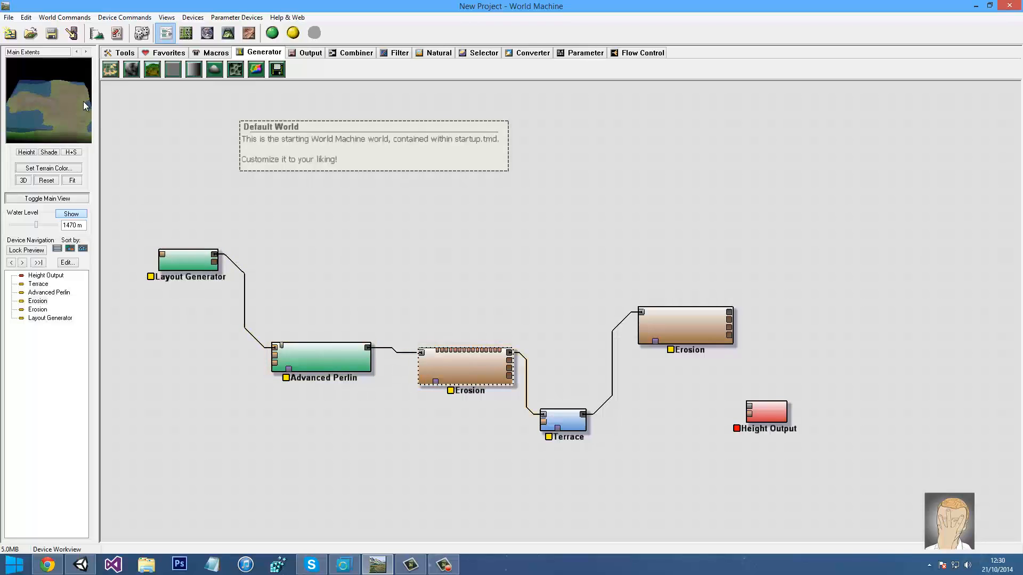
drag(84, 102, 37, 128)
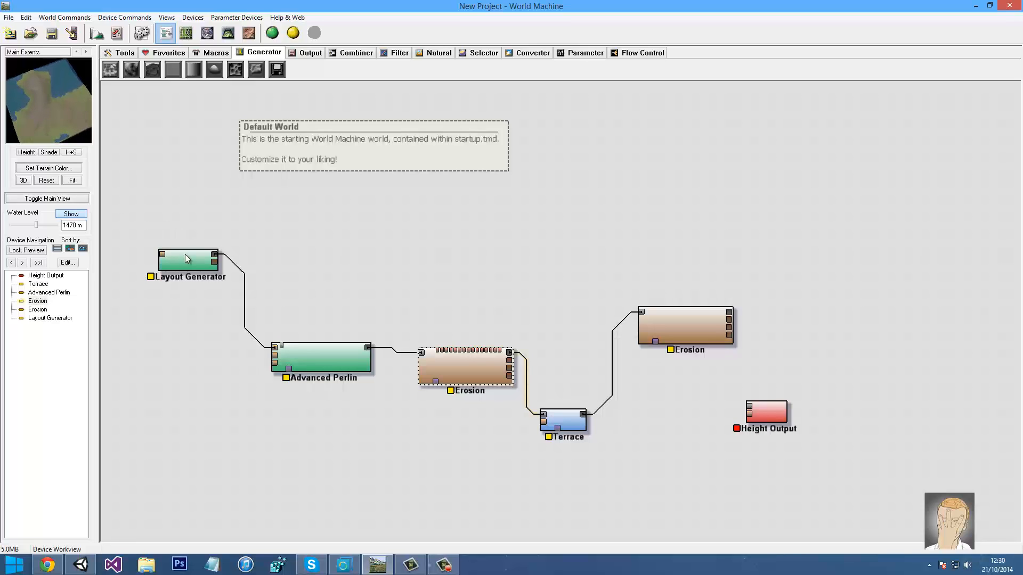
click(186, 257)
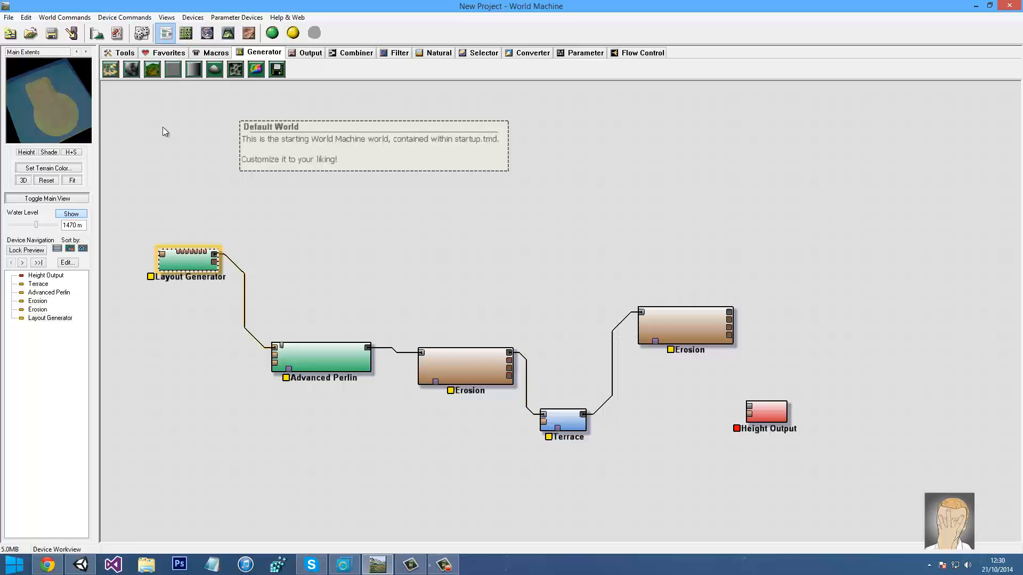
Set Advanced Perlin's feature scale to 8 km and try the Basic, Billowy, Smooth Ridged and Smooth Billowy styles
double_click(296, 356)
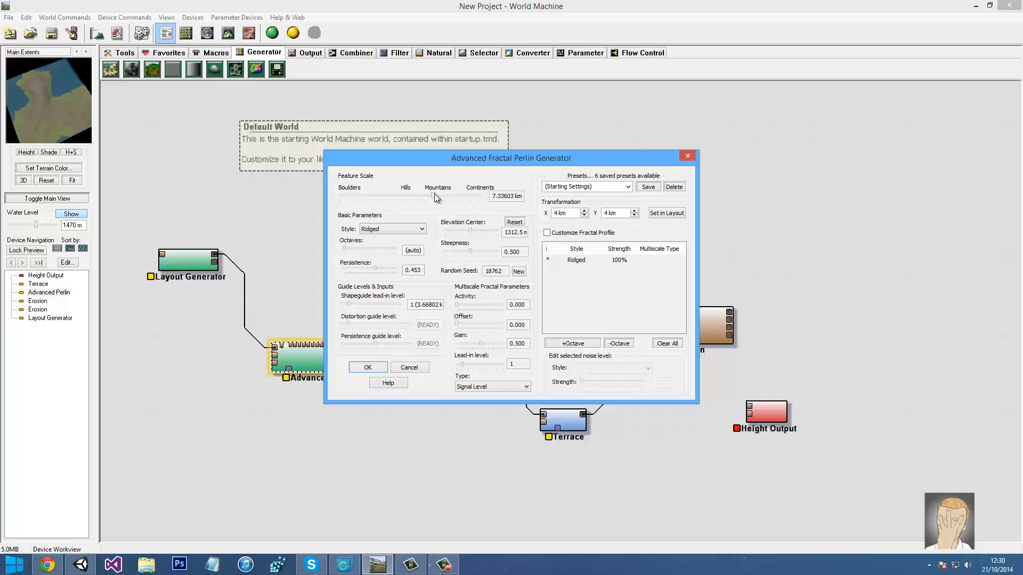
drag(433, 194, 433, 199)
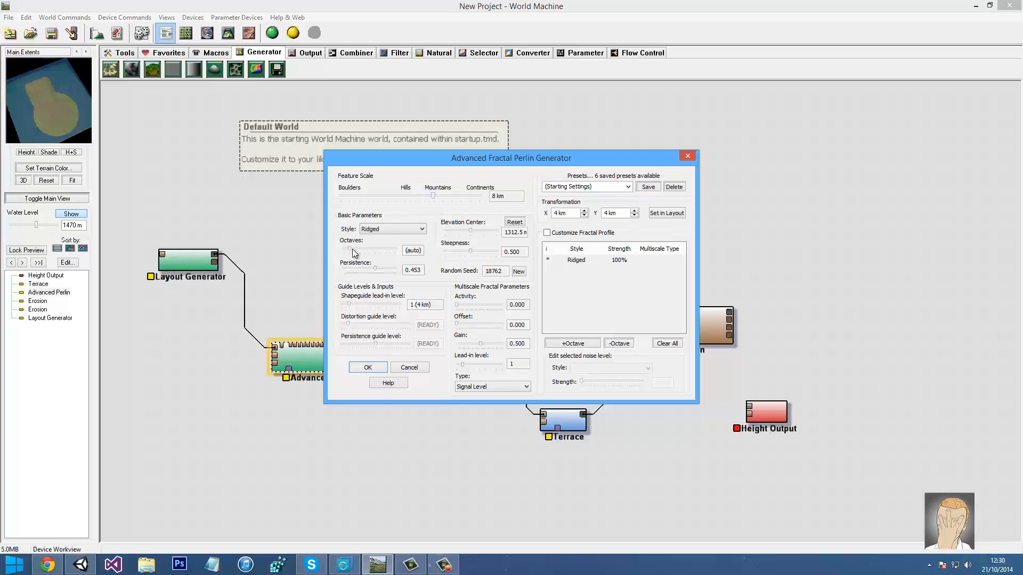
drag(353, 248, 343, 249)
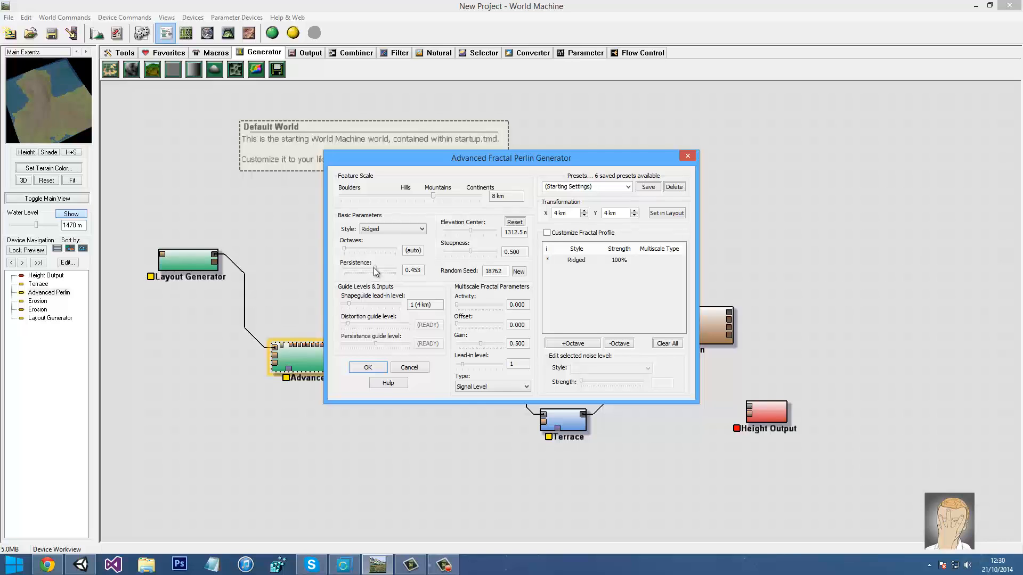
click(381, 230)
click(376, 239)
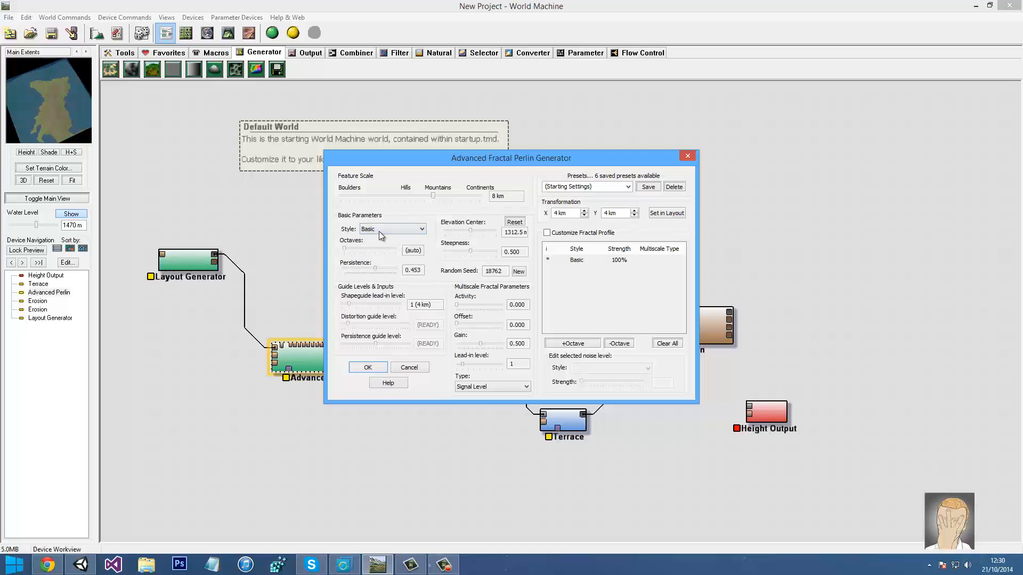
click(378, 231)
click(376, 252)
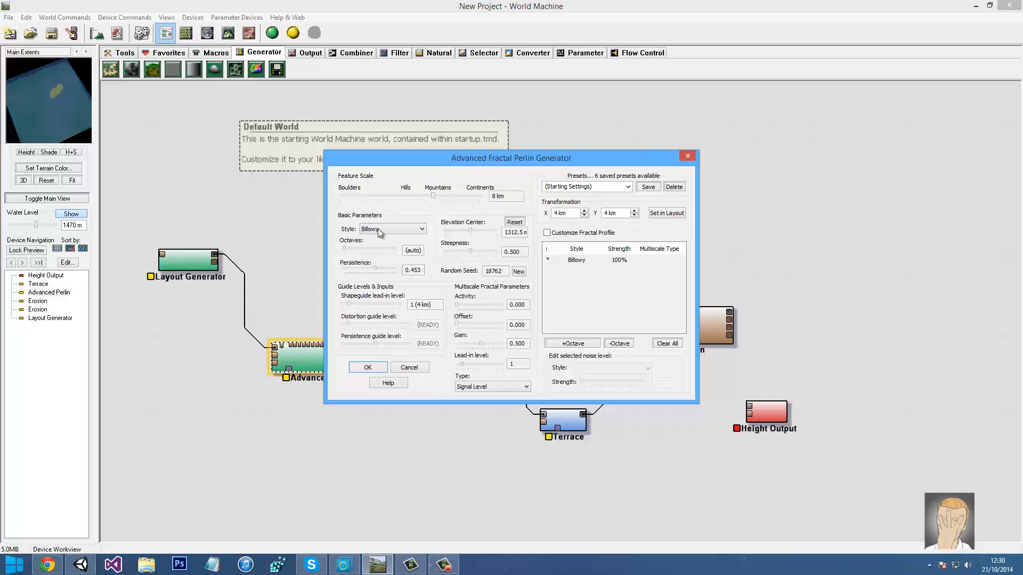
click(378, 229)
click(378, 259)
click(385, 232)
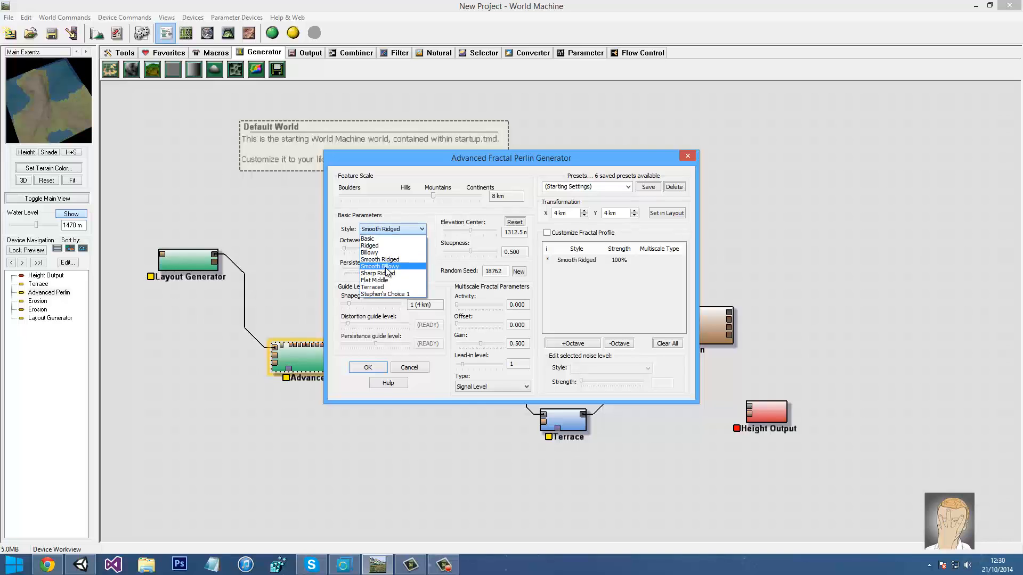
click(384, 266)
Try Sharp Ridged, Flat Middle and Terraced, settle on Ridged without a custom fractal profile, and confirm
click(395, 229)
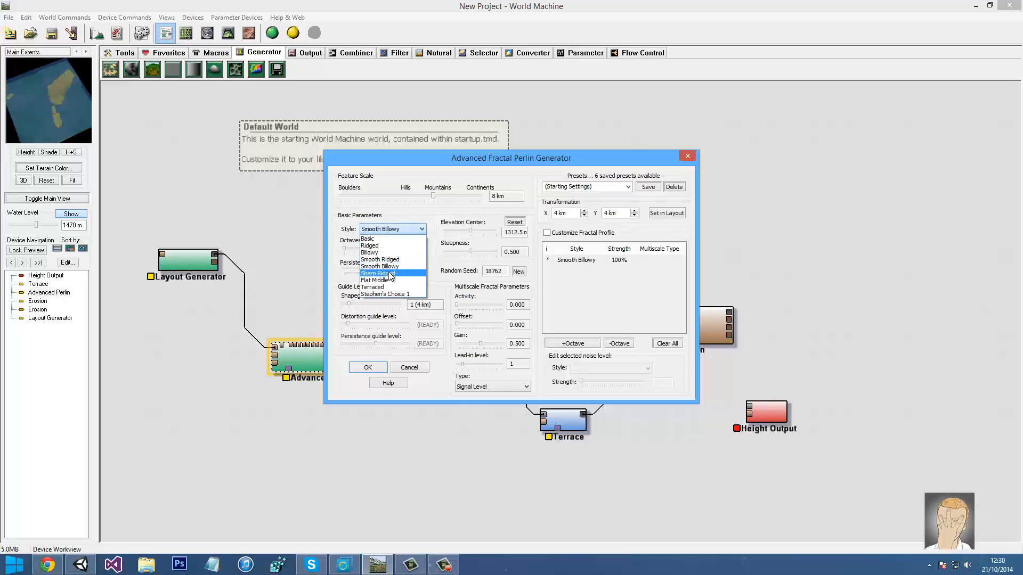
click(392, 273)
click(397, 232)
click(379, 280)
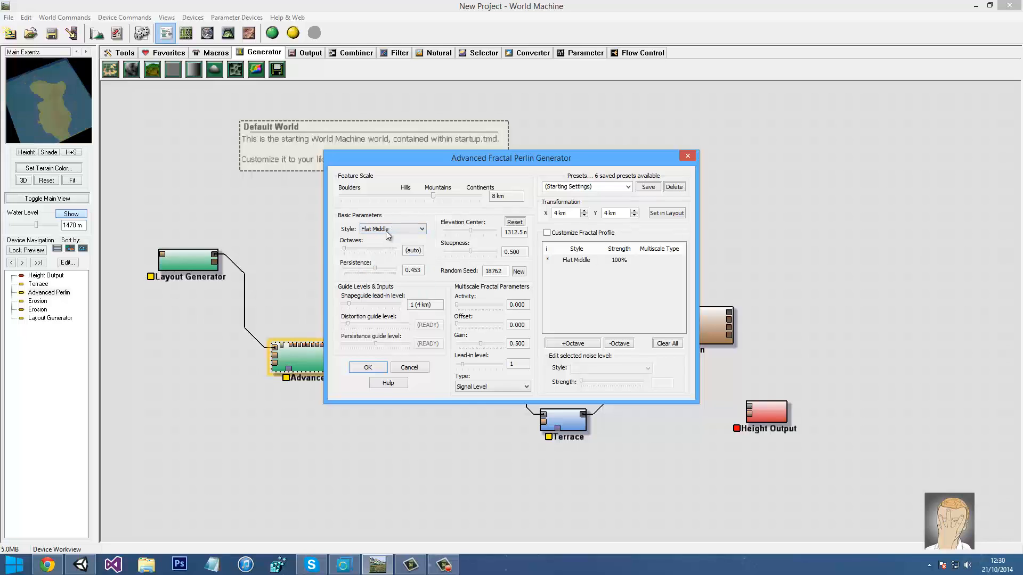
click(388, 234)
click(381, 287)
click(382, 235)
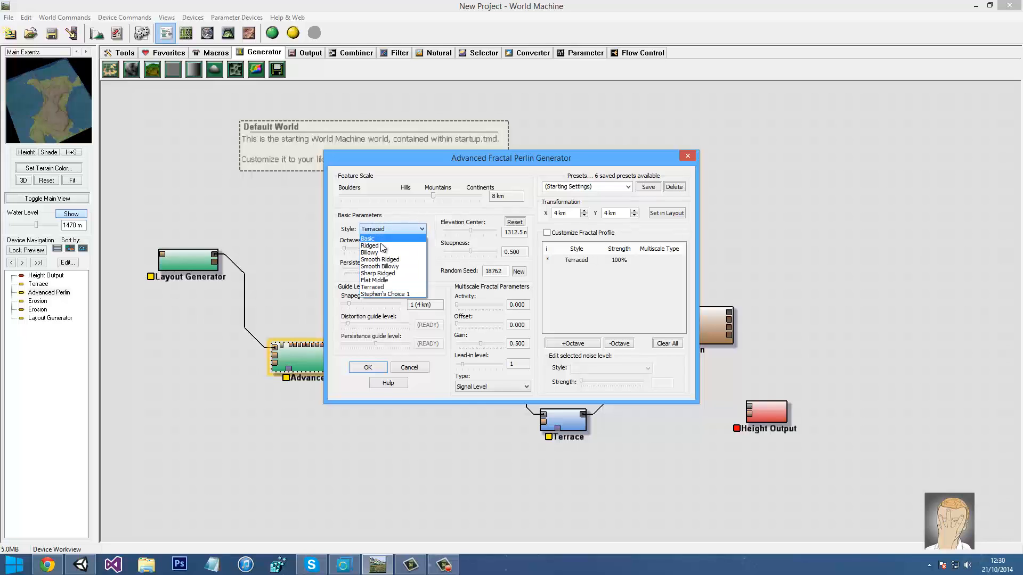
click(382, 245)
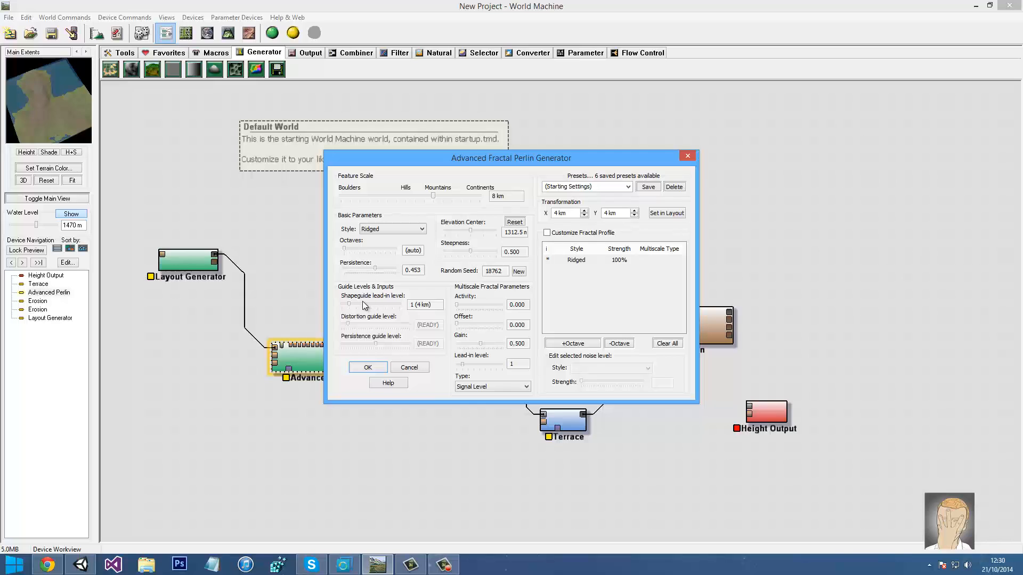
click(547, 233)
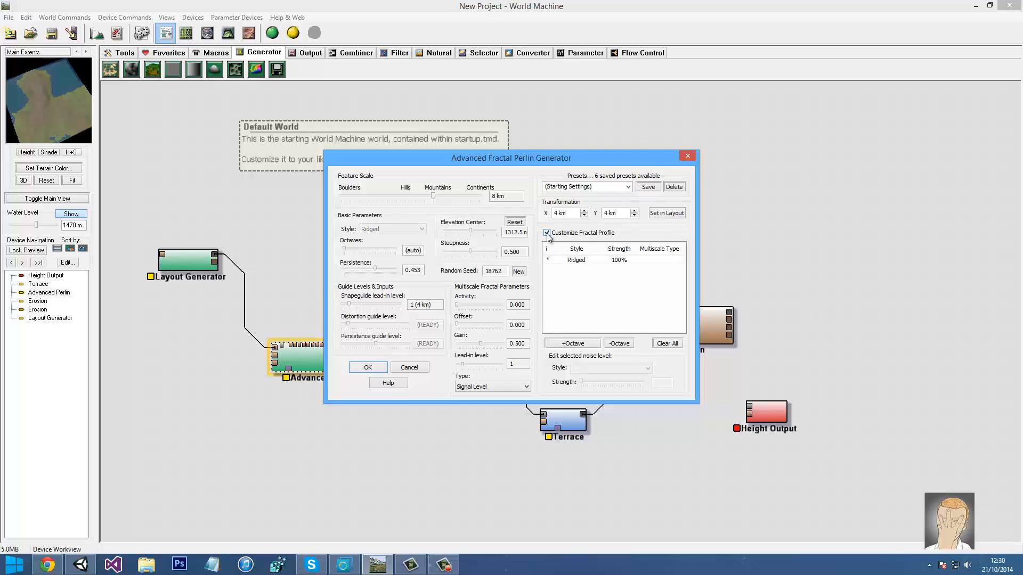
click(547, 233)
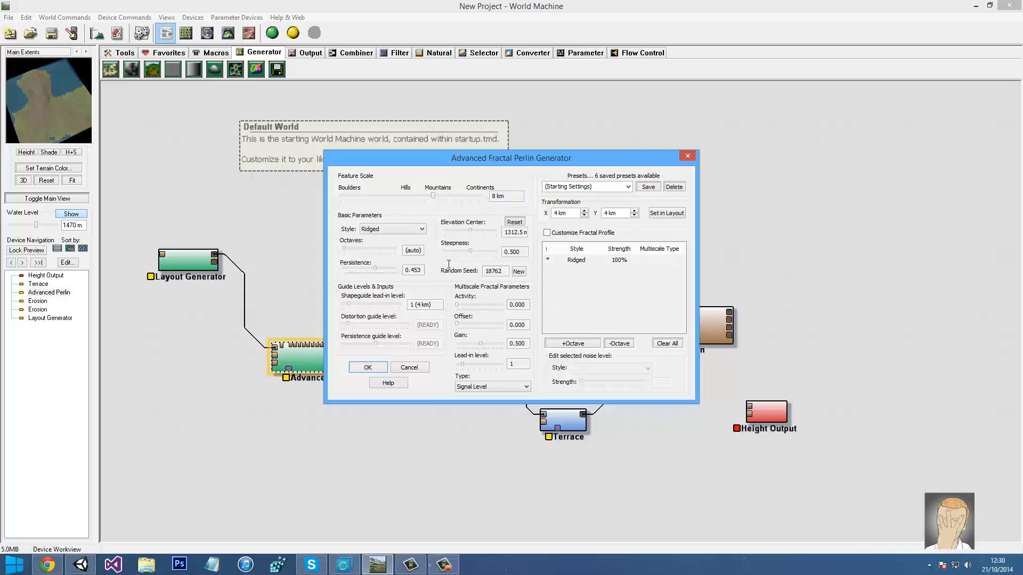
click(367, 368)
click(181, 265)
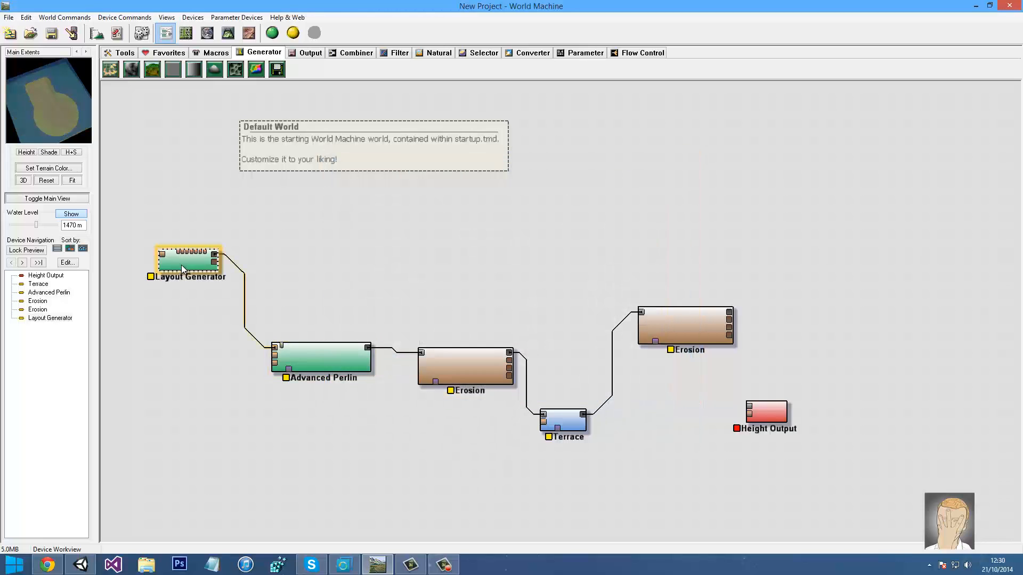
Nudge Circle 1 slightly down-left, check the node graph and 3D terrain, then reselect the circle in Layout View
double_click(181, 265)
click(580, 226)
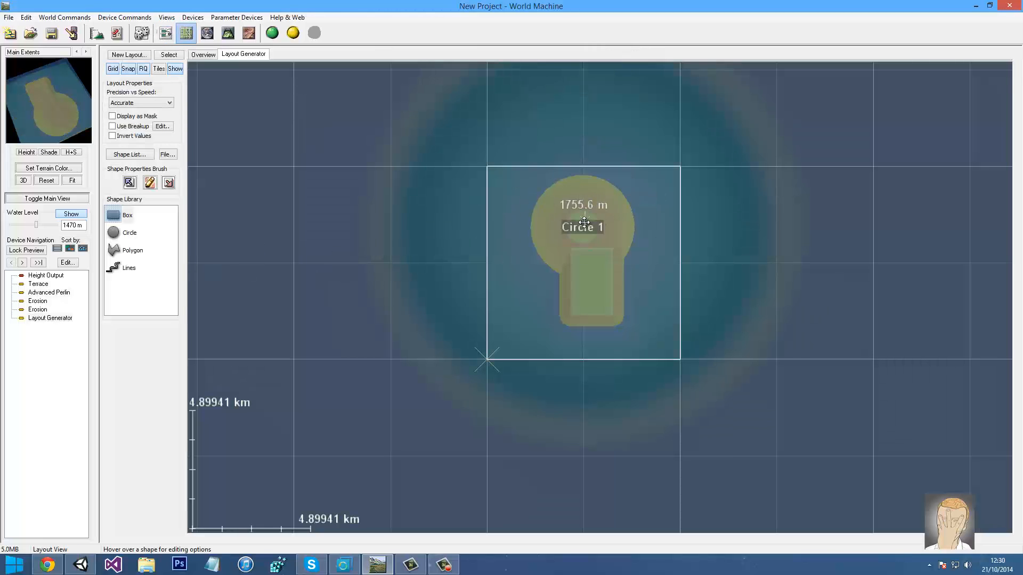
drag(579, 226, 574, 229)
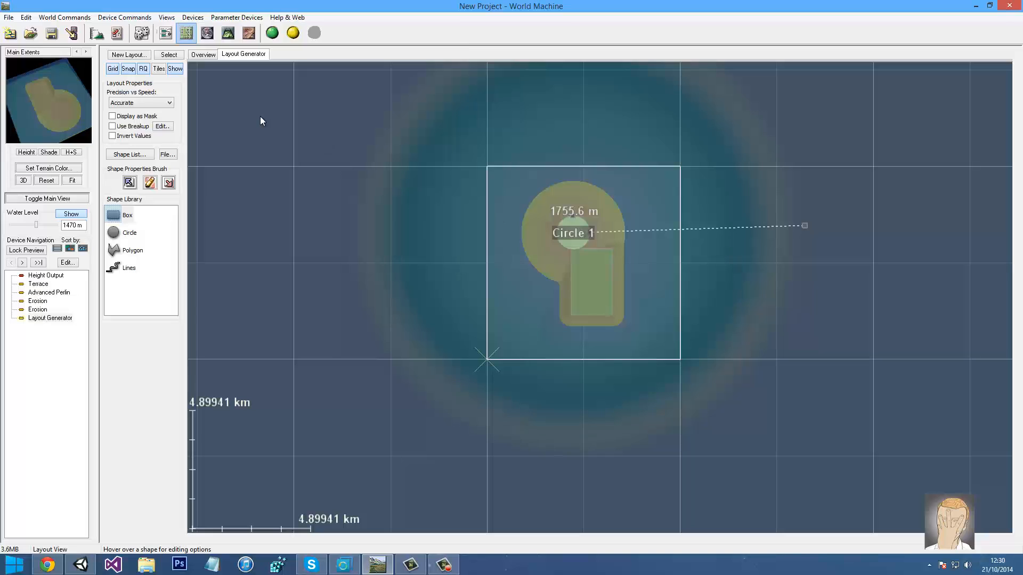
click(165, 34)
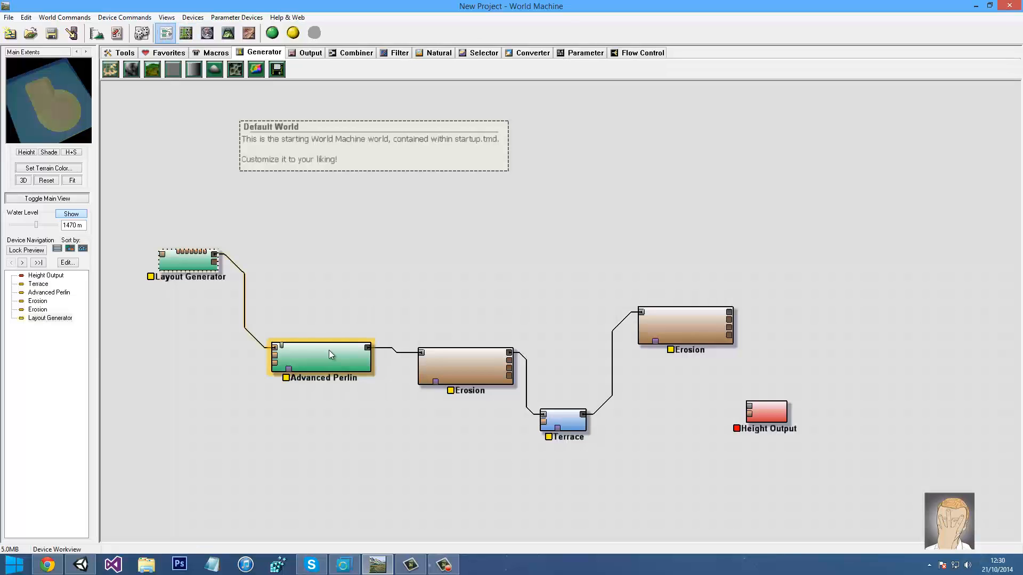
click(225, 36)
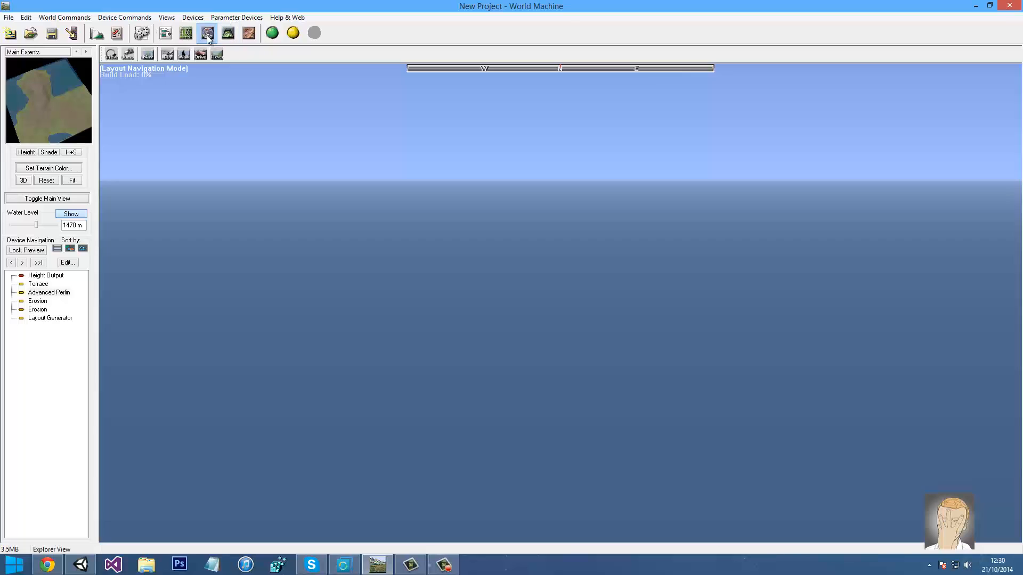
click(186, 33)
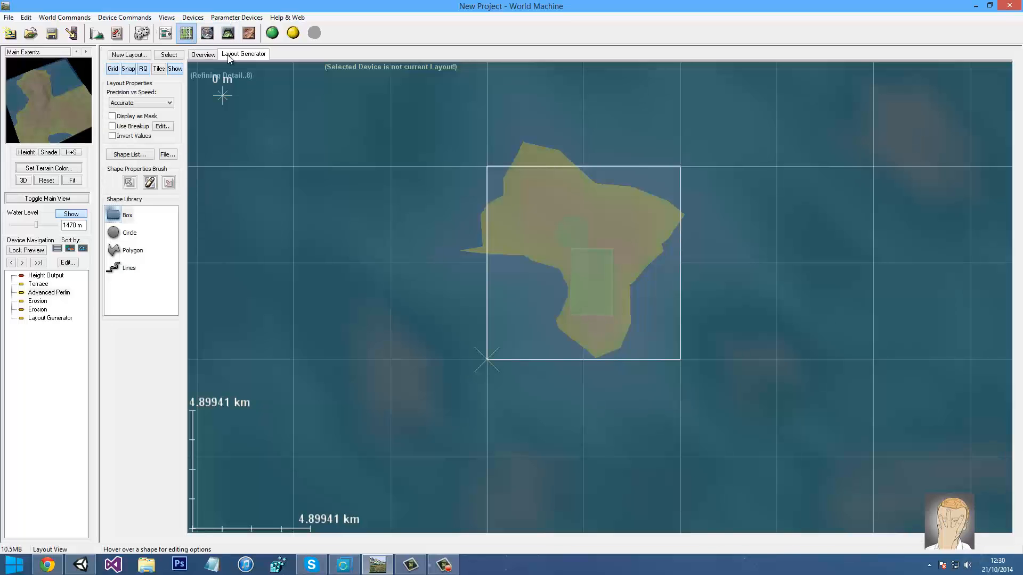
click(577, 229)
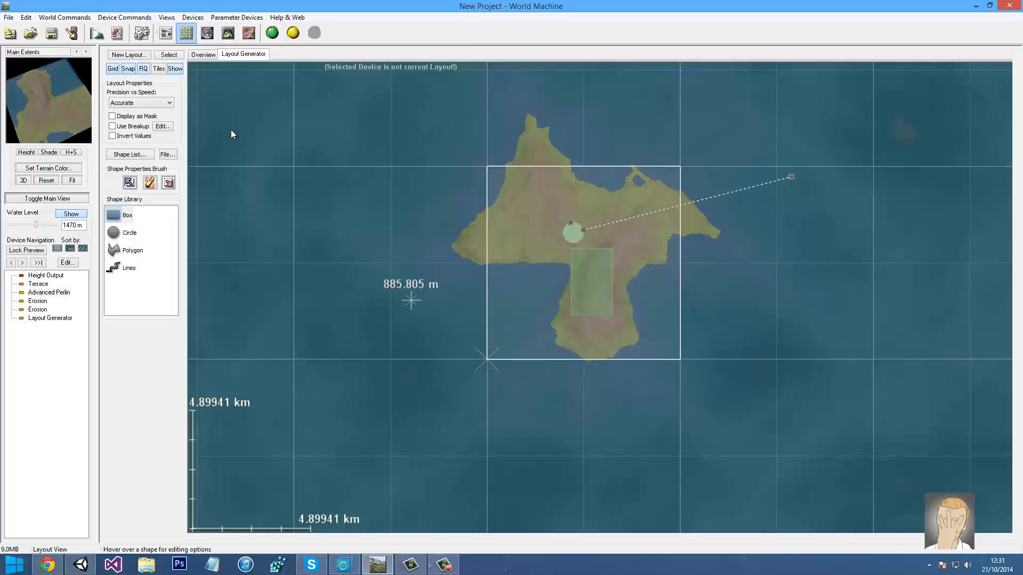
In Render Extents mode, enlarge and recentre the Main Extents square around the three-lobed island
click(207, 56)
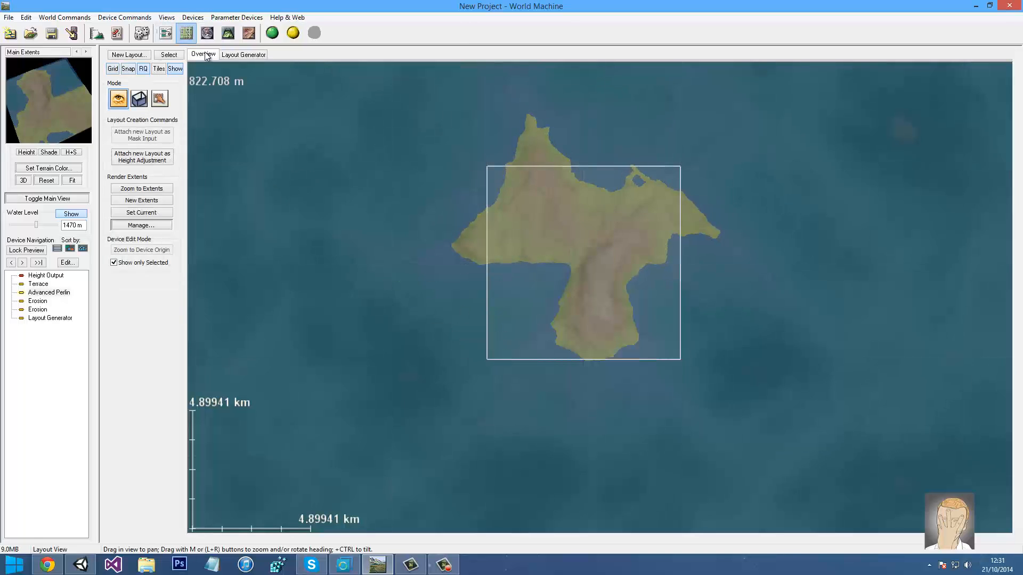
click(139, 99)
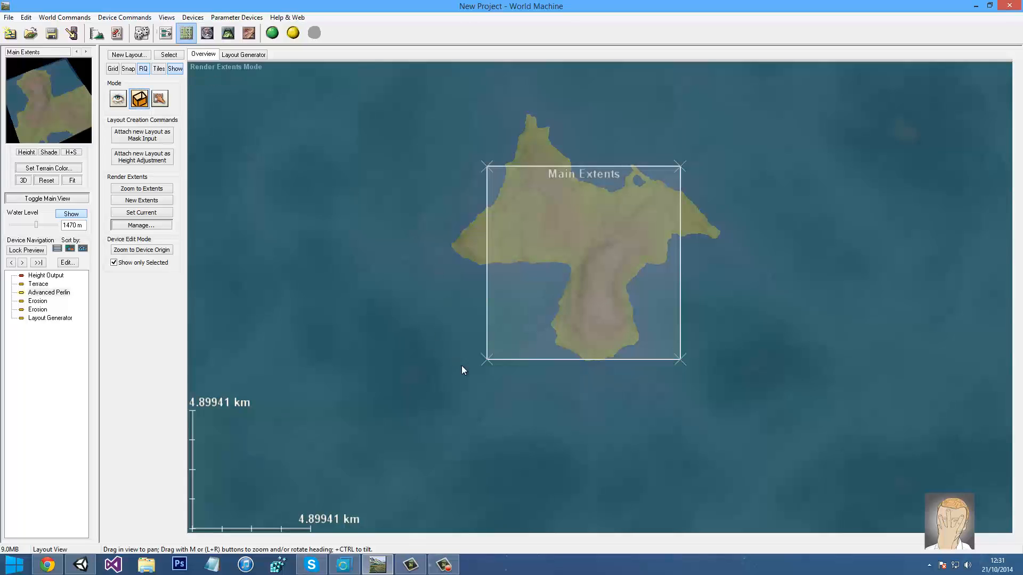
shift+drag(486, 359, 436, 378)
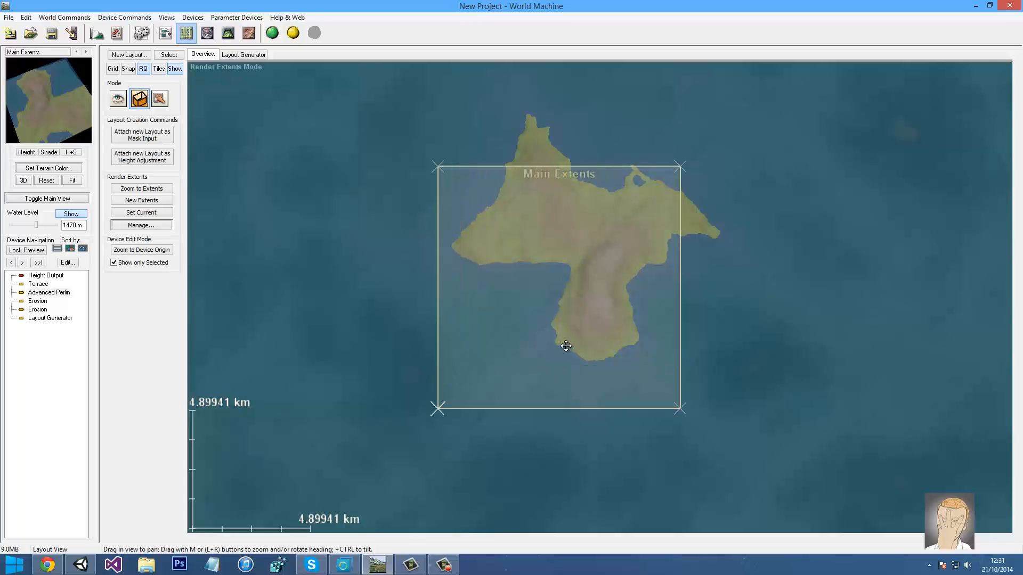
drag(575, 348, 610, 297)
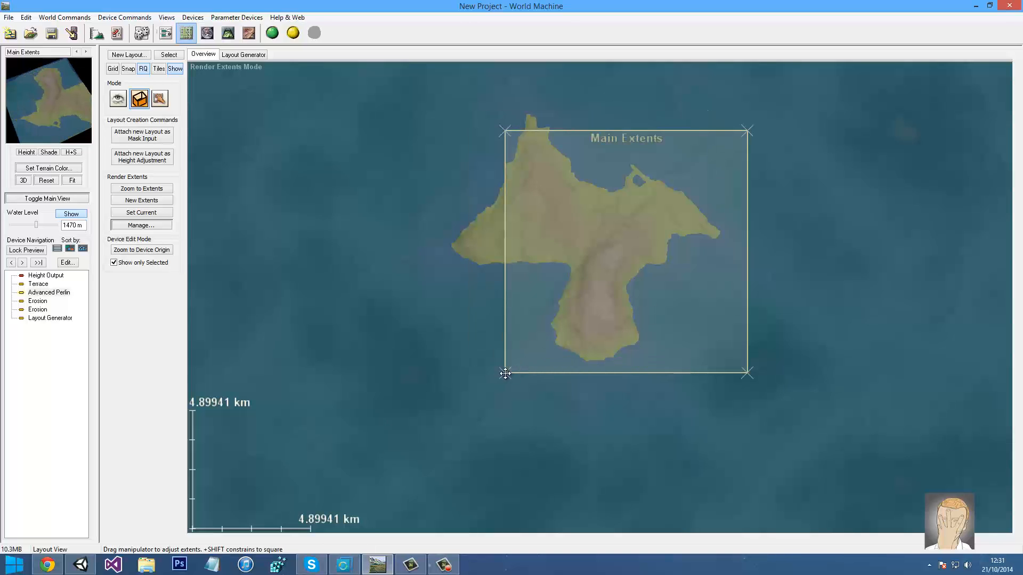
drag(503, 375, 443, 432)
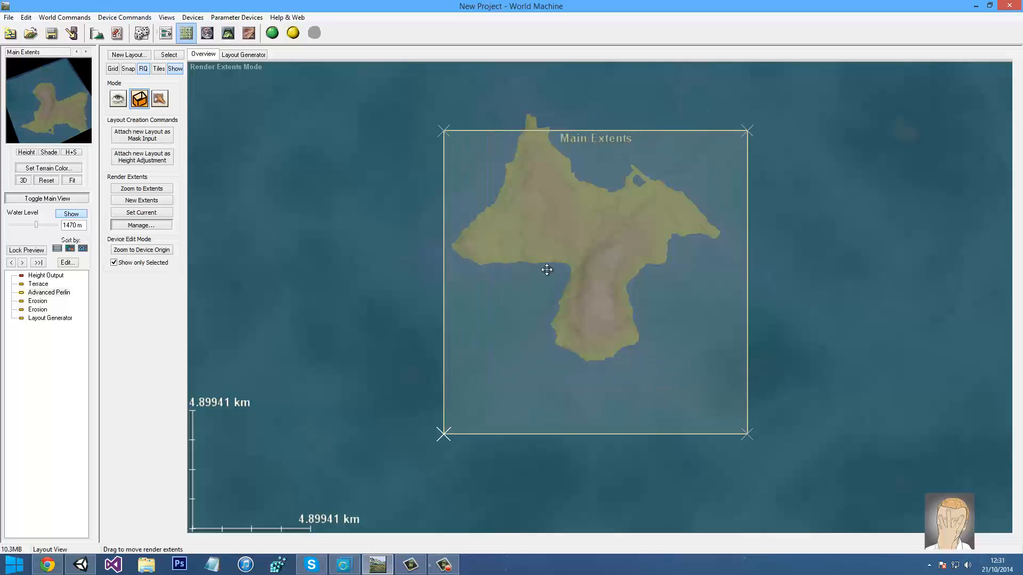
drag(520, 234, 511, 209)
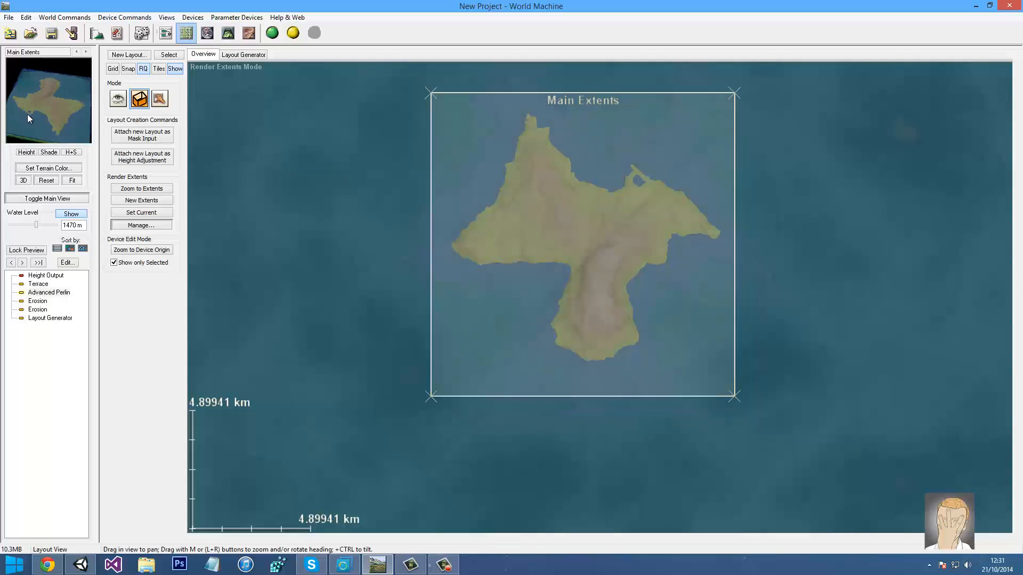
drag(32, 129, 37, 82)
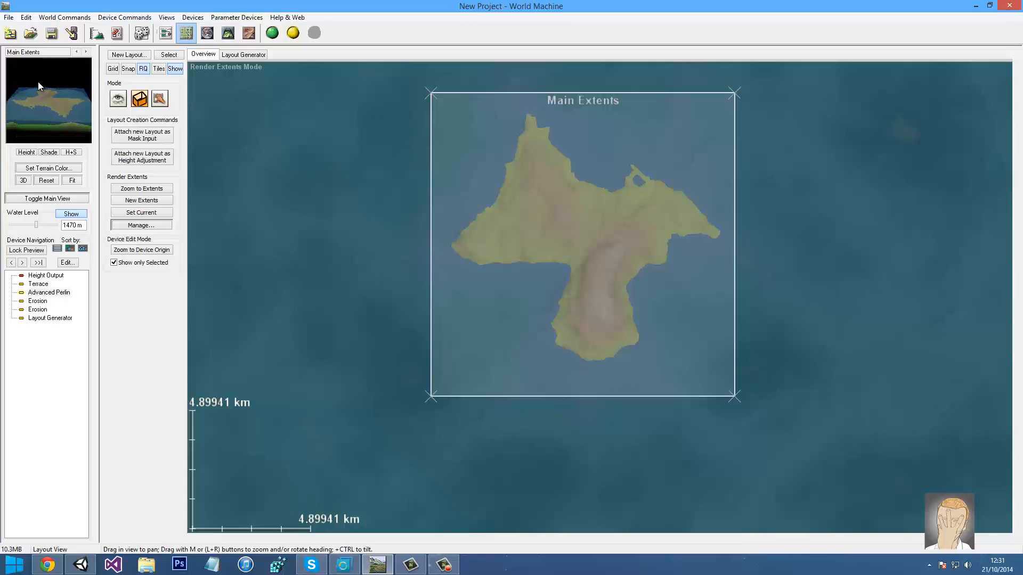
Return to the device graph, select the final Erosion device, and glance through Device Commands
click(165, 33)
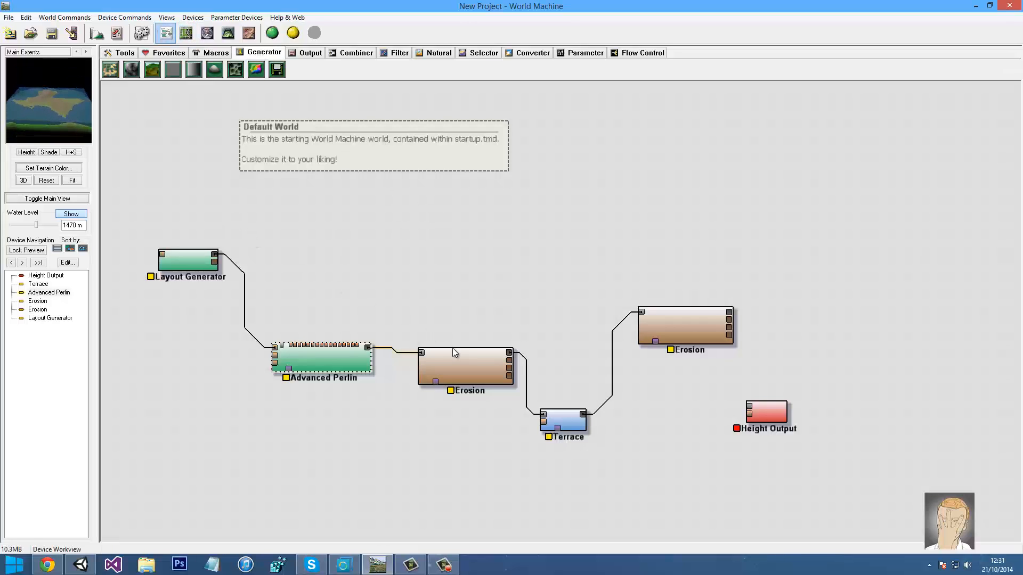
drag(50, 137, 52, 155)
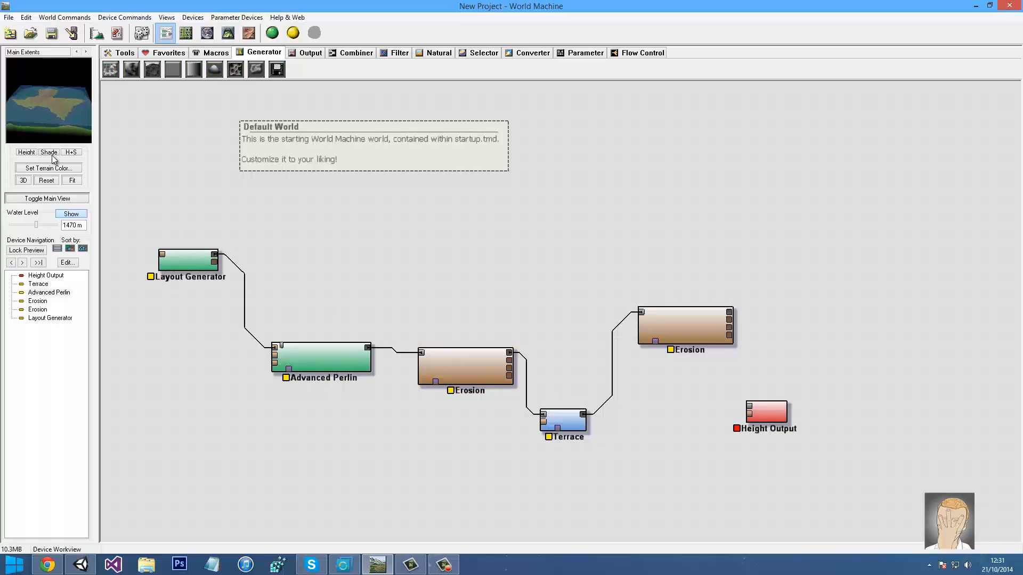
drag(24, 105, 226, 171)
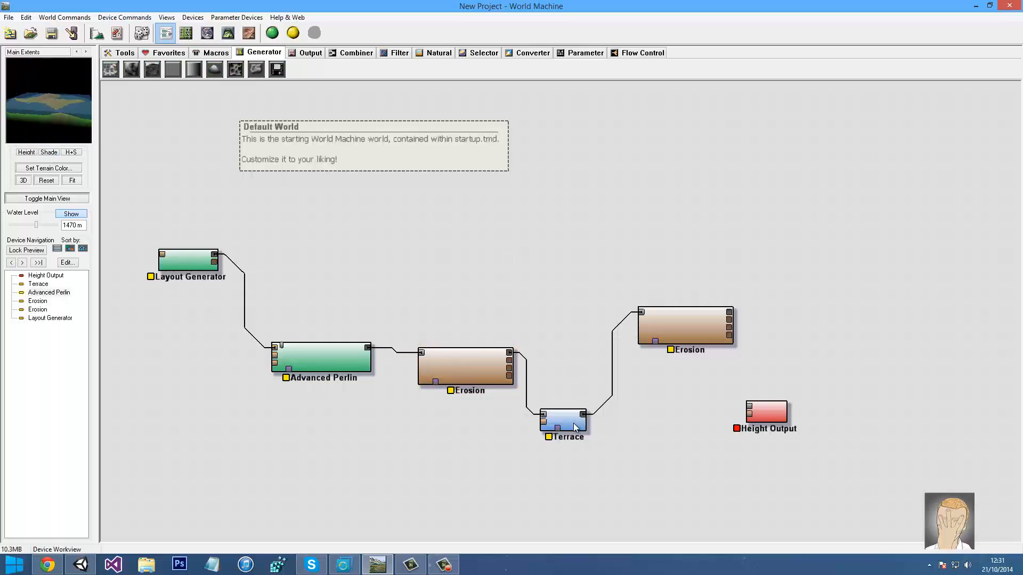
click(684, 329)
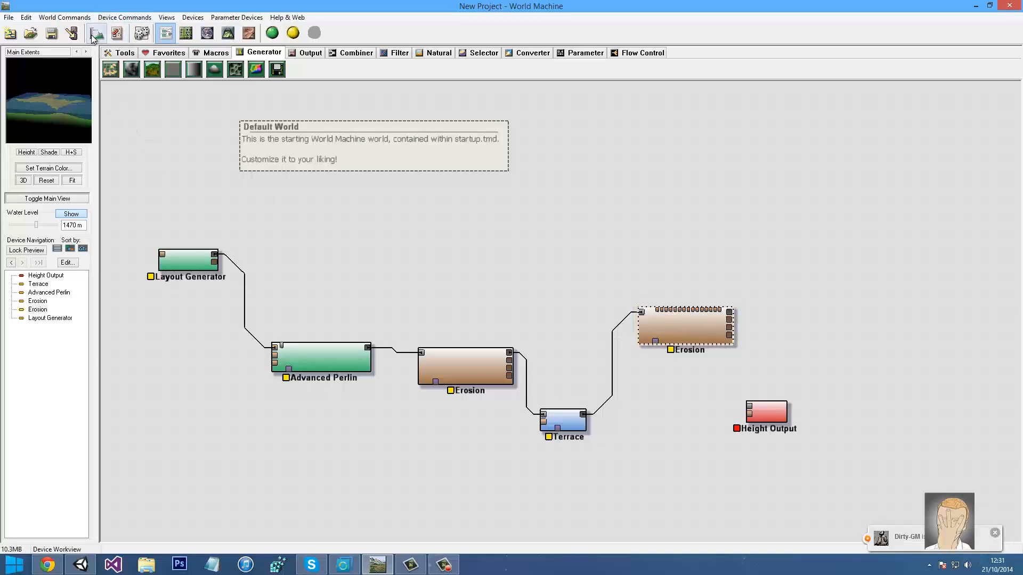
click(100, 20)
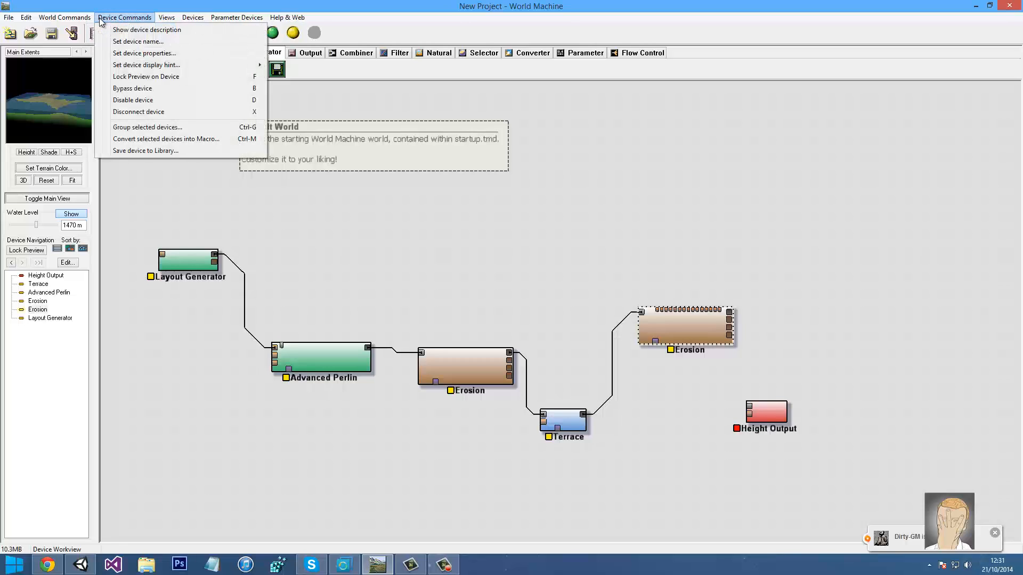
click(111, 19)
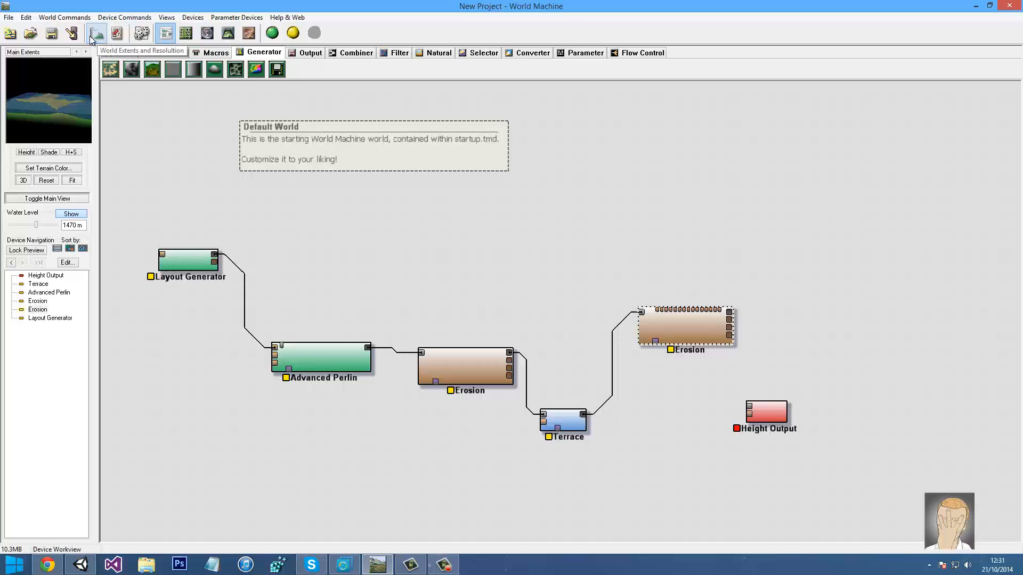
Turn off Conserve Memory in World Extents and Resolution, keeping the build resolution at 512 x 512
click(95, 34)
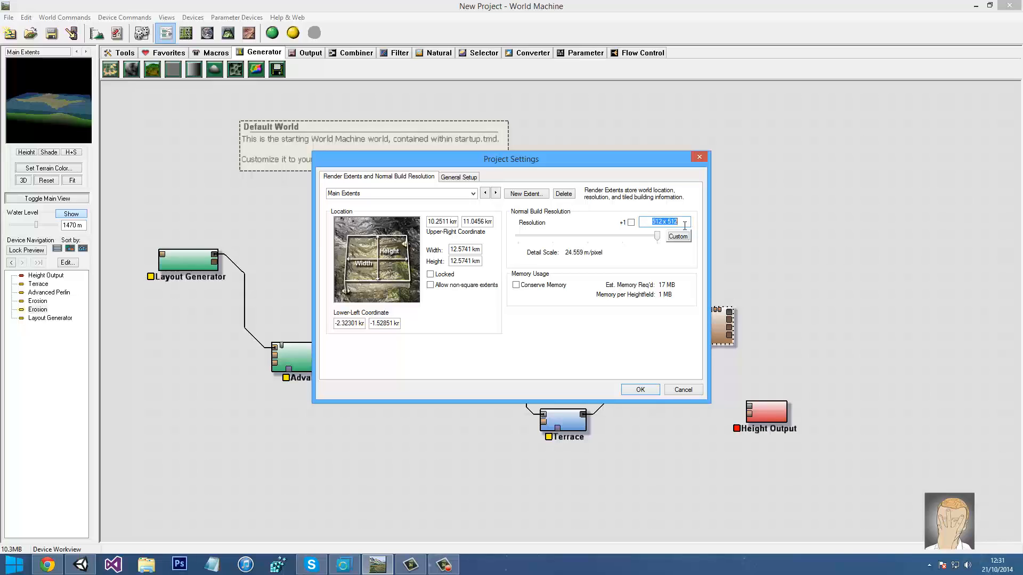
drag(644, 223, 648, 224)
click(650, 226)
click(683, 223)
click(518, 286)
click(640, 390)
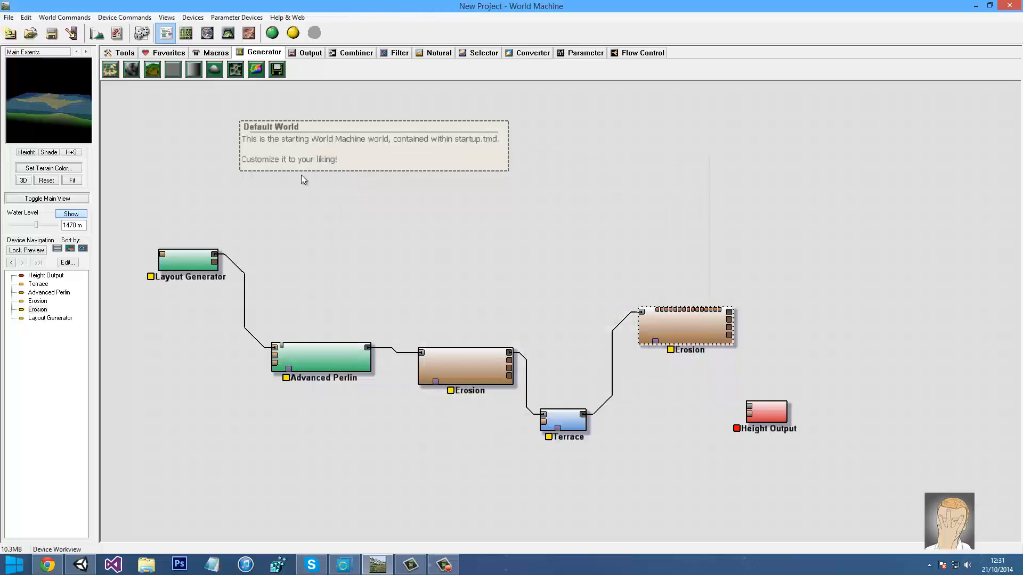
Build the whole terrain, then view the eroded island coastline up close in 3D
click(272, 34)
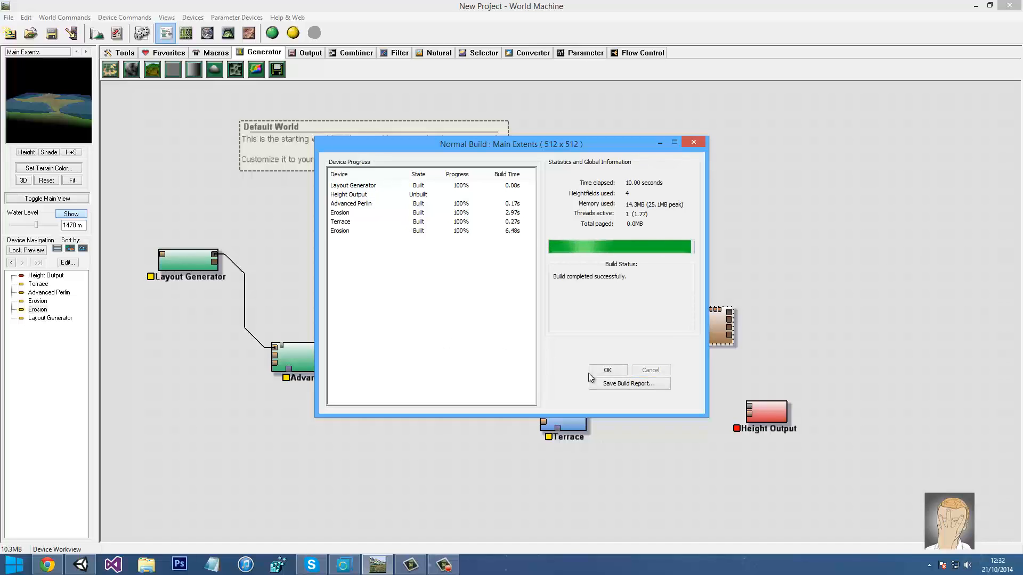
click(607, 370)
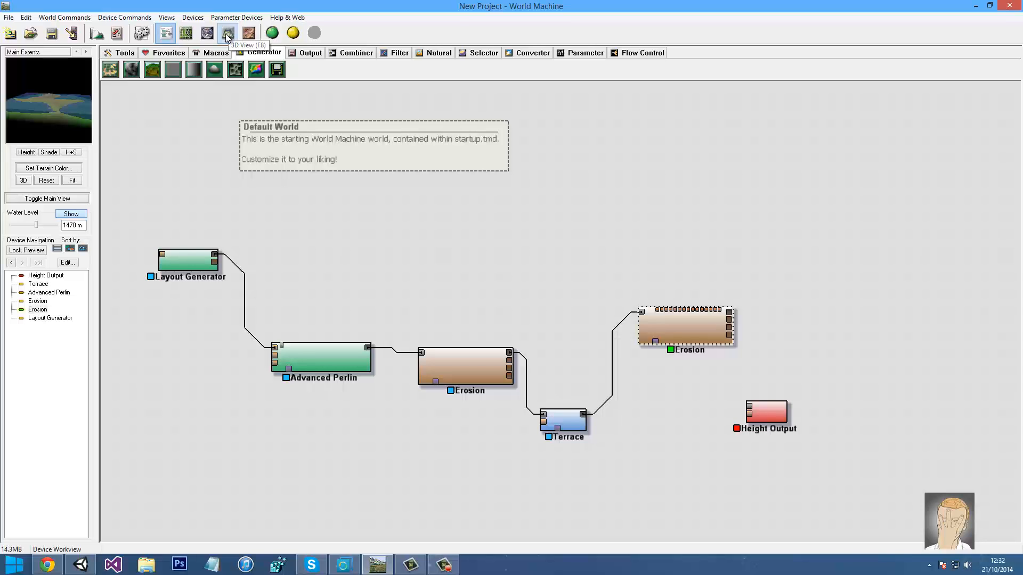
key(F8)
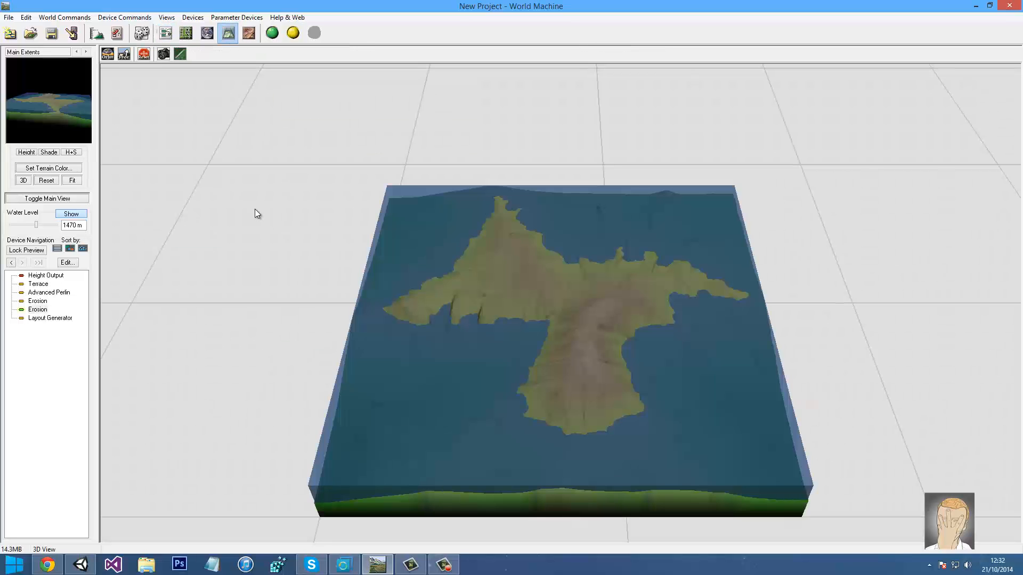
drag(255, 209, 279, 183)
scroll(484, 270, up, 5)
Back in the device graph, read the Extended Overlay and Splat_Map entries in the macro library
click(166, 33)
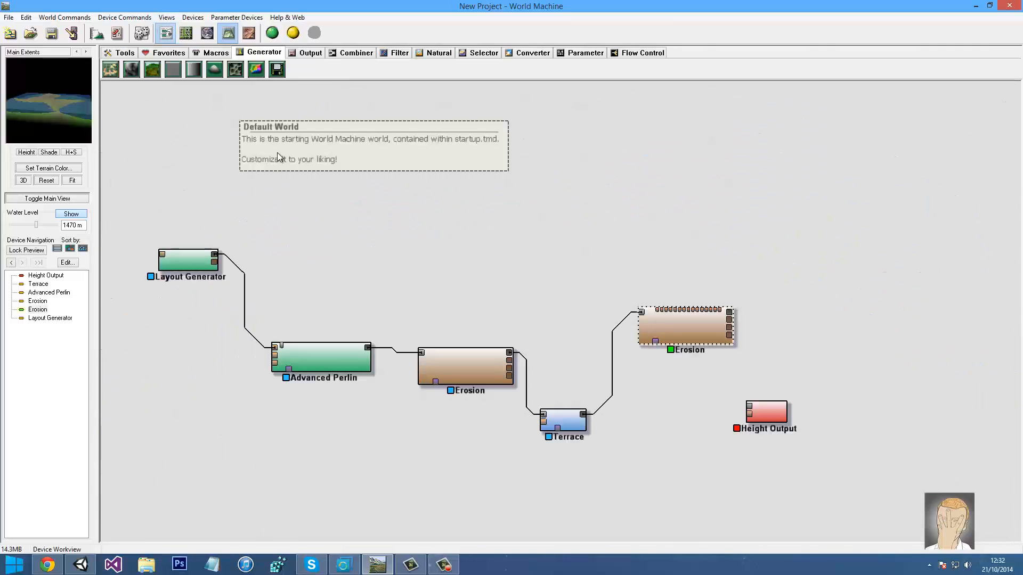
click(215, 52)
click(111, 70)
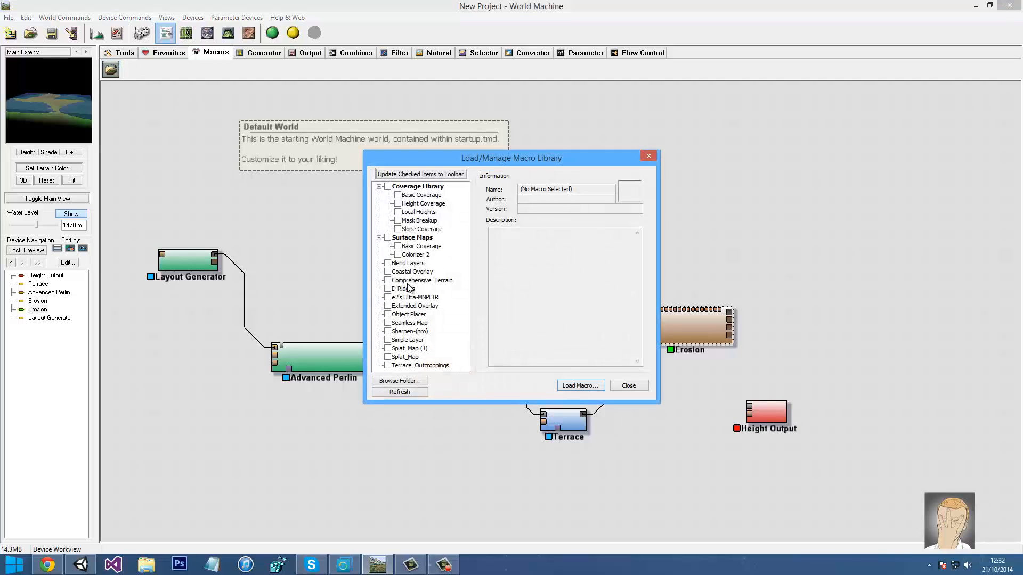
click(412, 306)
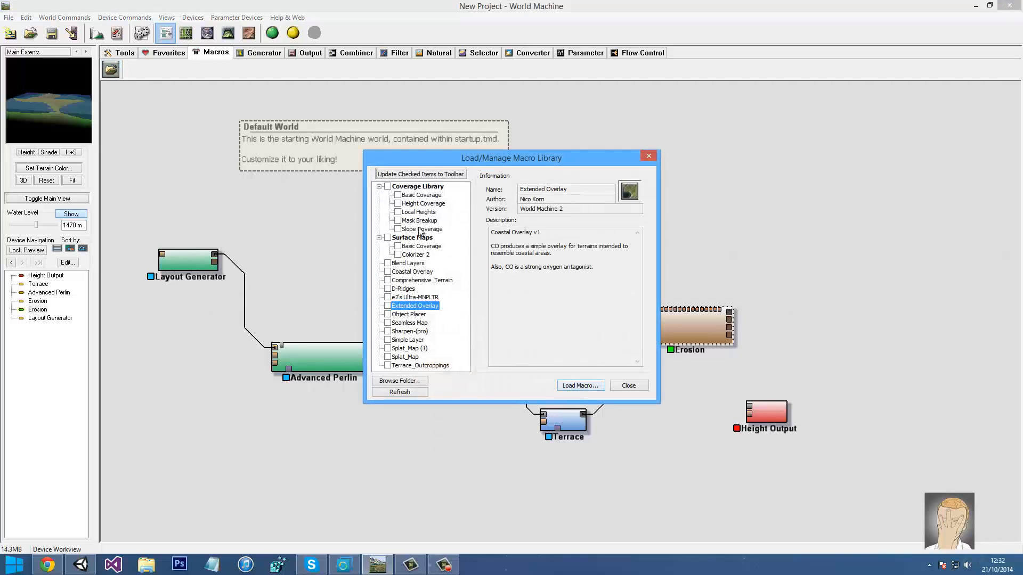
click(405, 357)
click(648, 156)
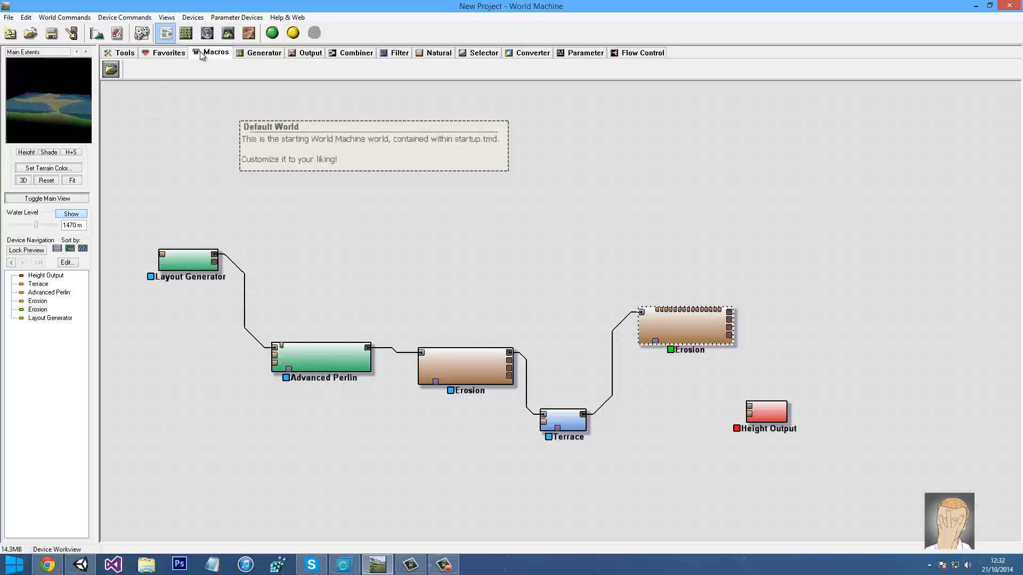
Load the Extended Overlay and Splat_Map macros from the library into the graph
click(117, 73)
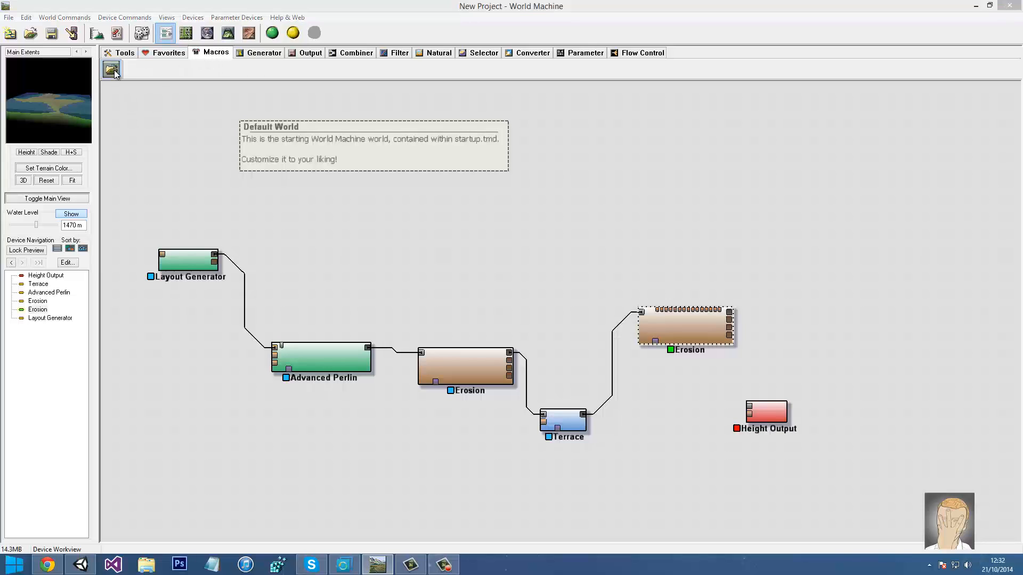
click(414, 306)
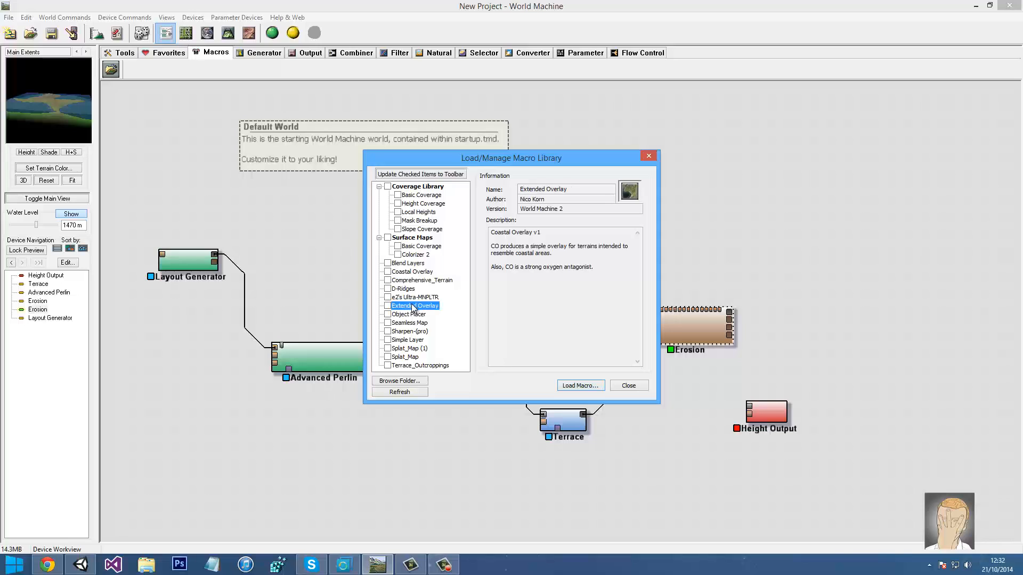
click(569, 386)
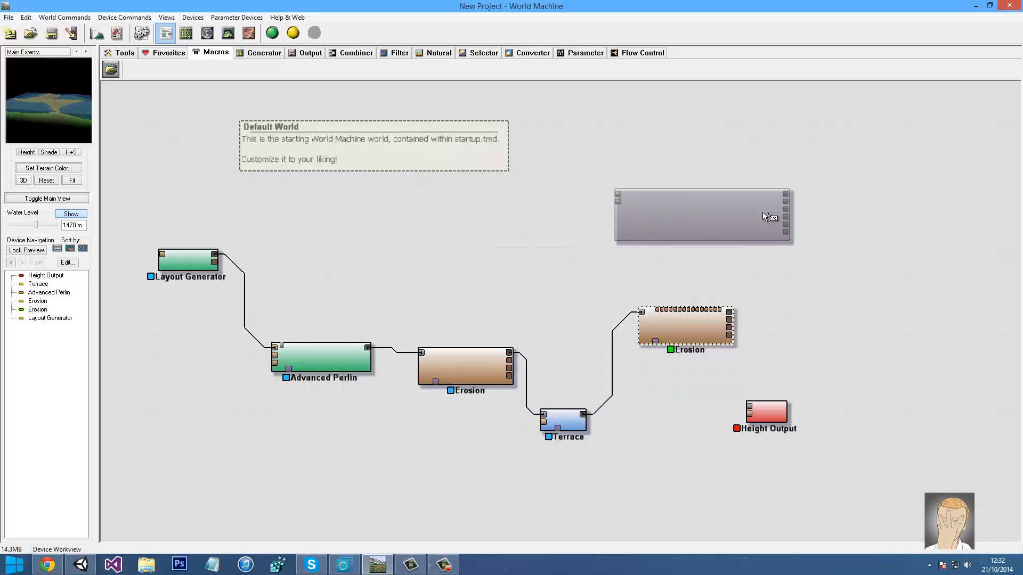
click(744, 235)
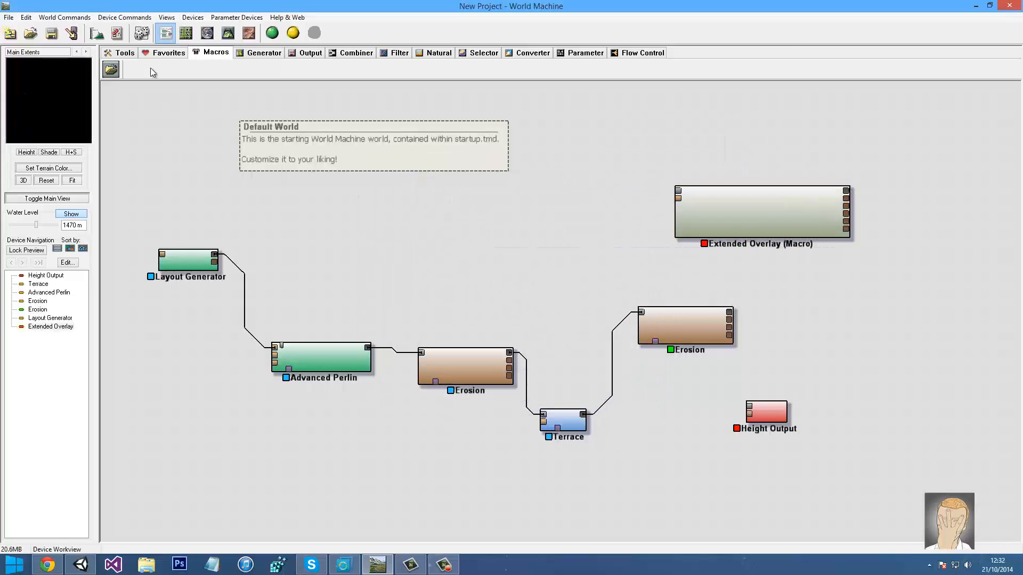
click(110, 69)
click(404, 358)
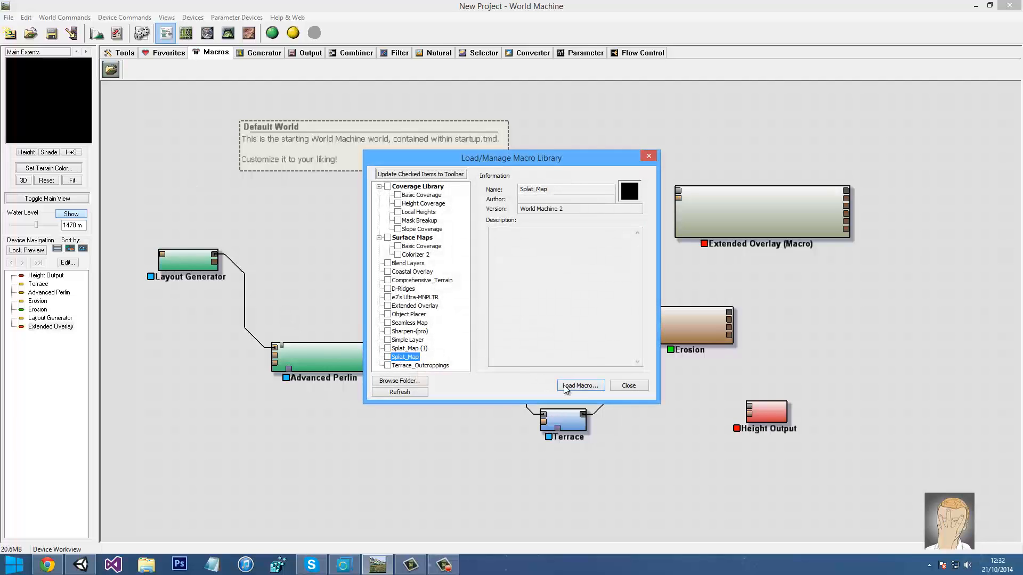
click(580, 386)
Place Extended Overlay beside Erosion and wire in Erosion's heightfield and flow map
scroll(538, 238, up, 4)
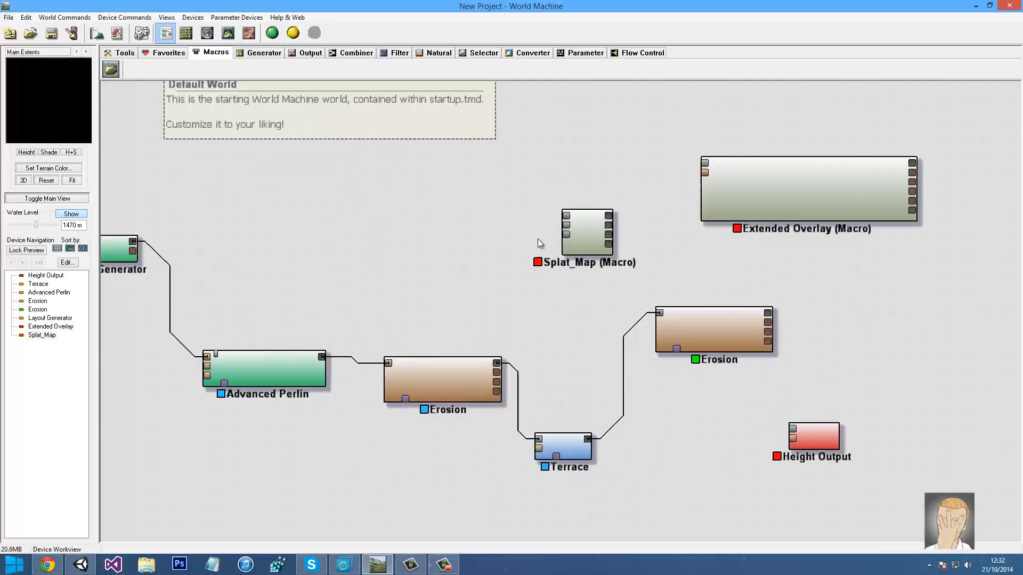
scroll(567, 285, down, 5)
middle_drag(571, 285, 420, 259)
drag(510, 208, 609, 308)
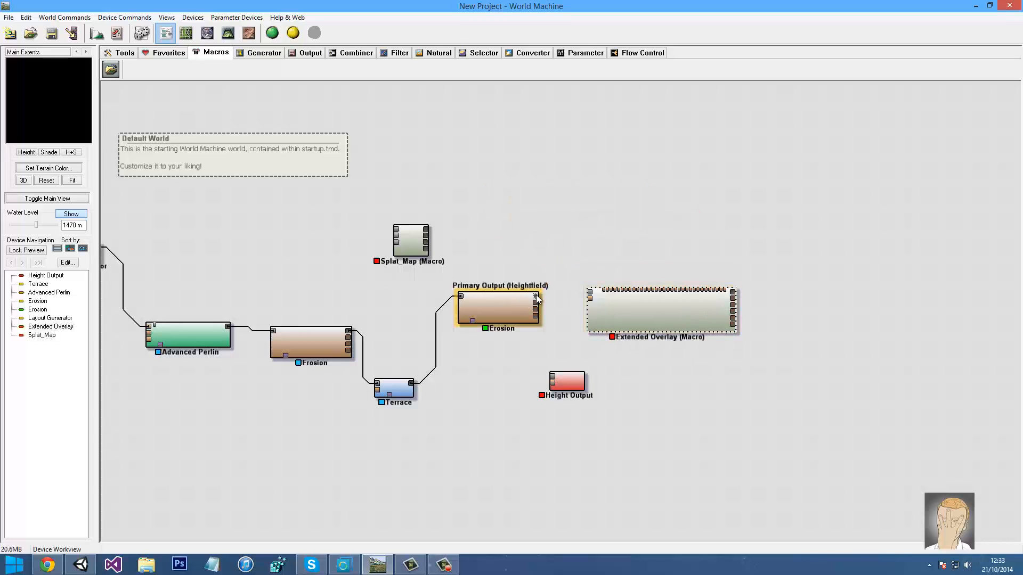
drag(536, 296, 590, 292)
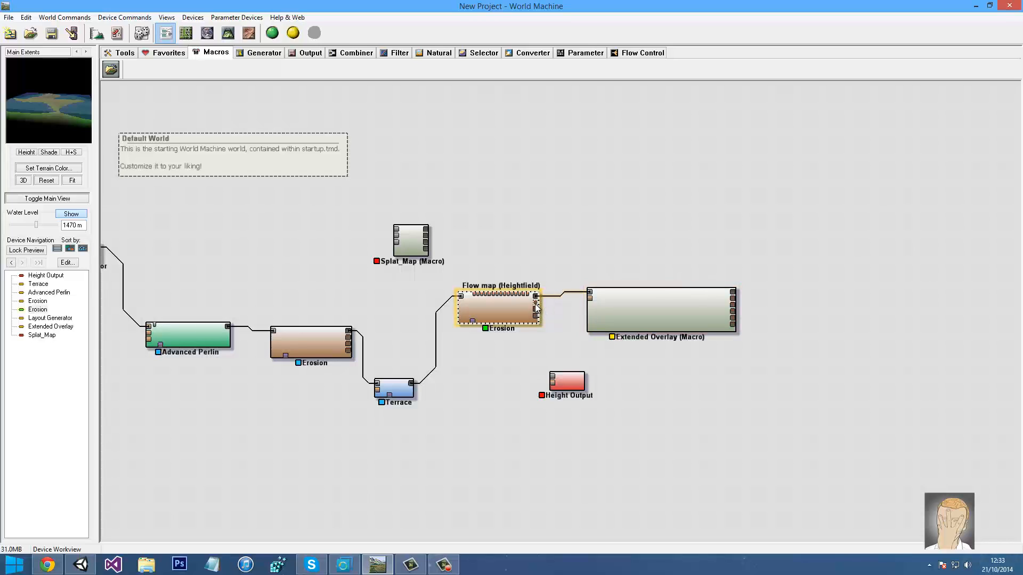
drag(535, 308, 593, 298)
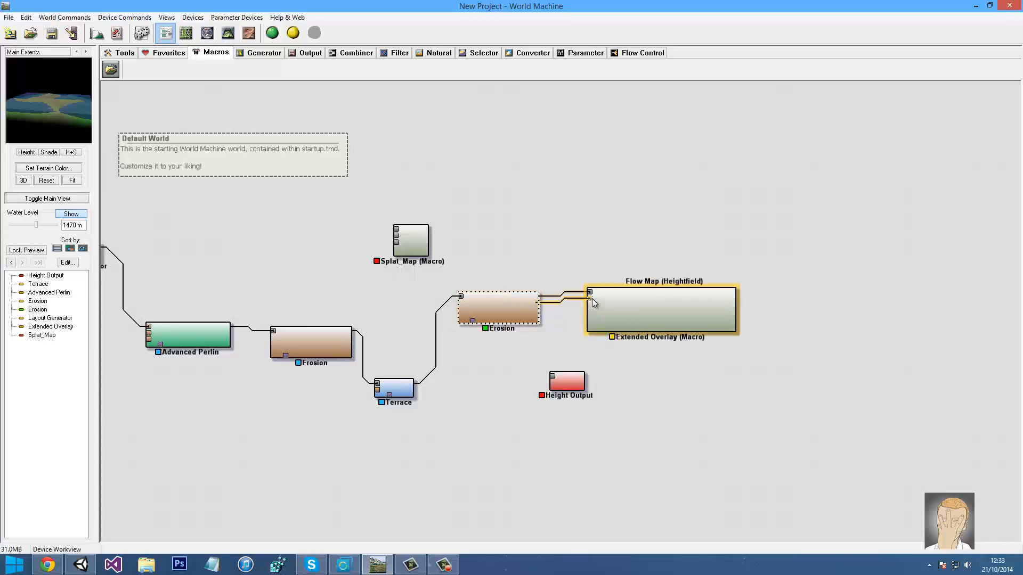
Apply the Normal preset to Extended Overlay
click(623, 311)
double_click(624, 312)
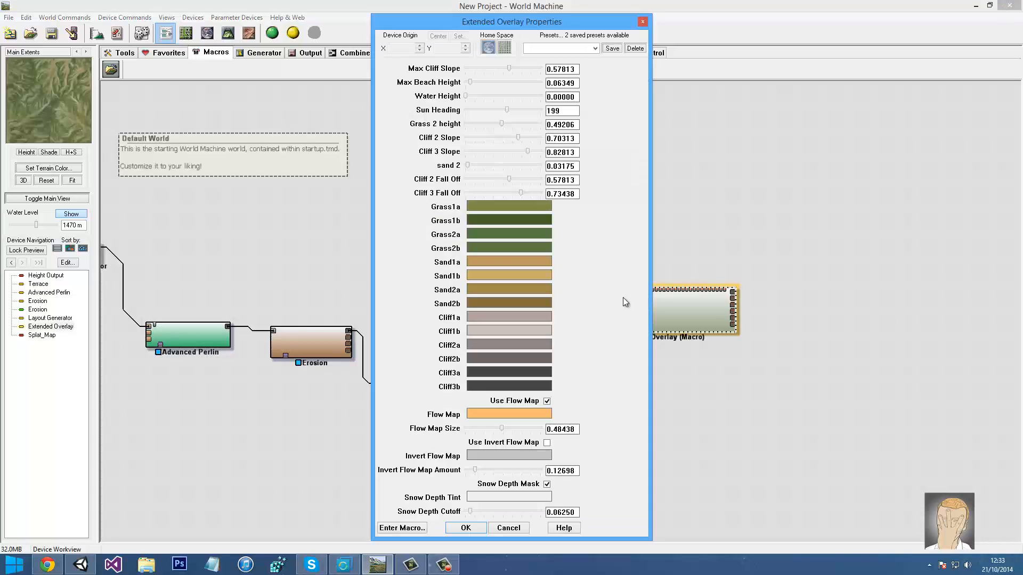
click(594, 49)
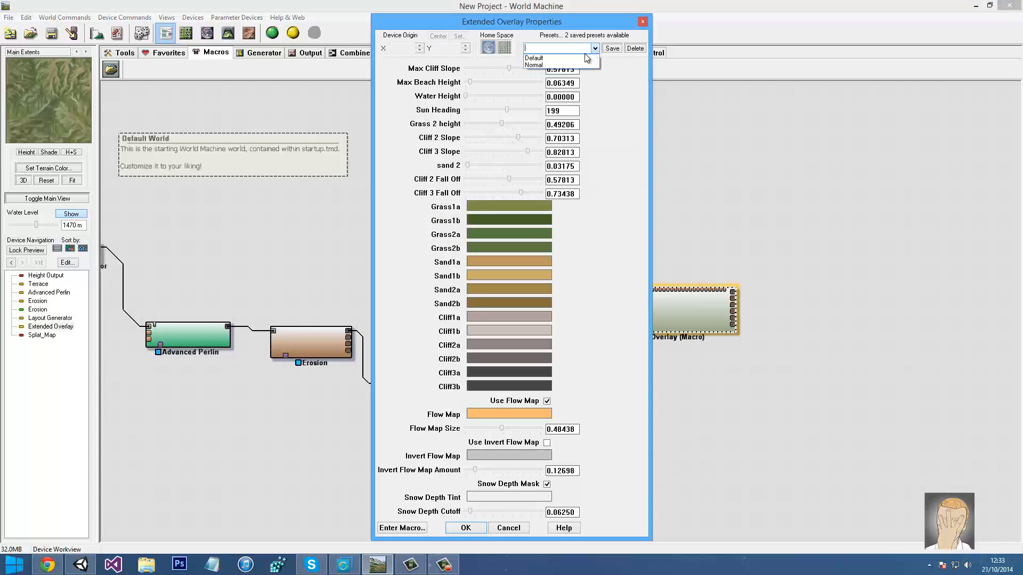
click(564, 62)
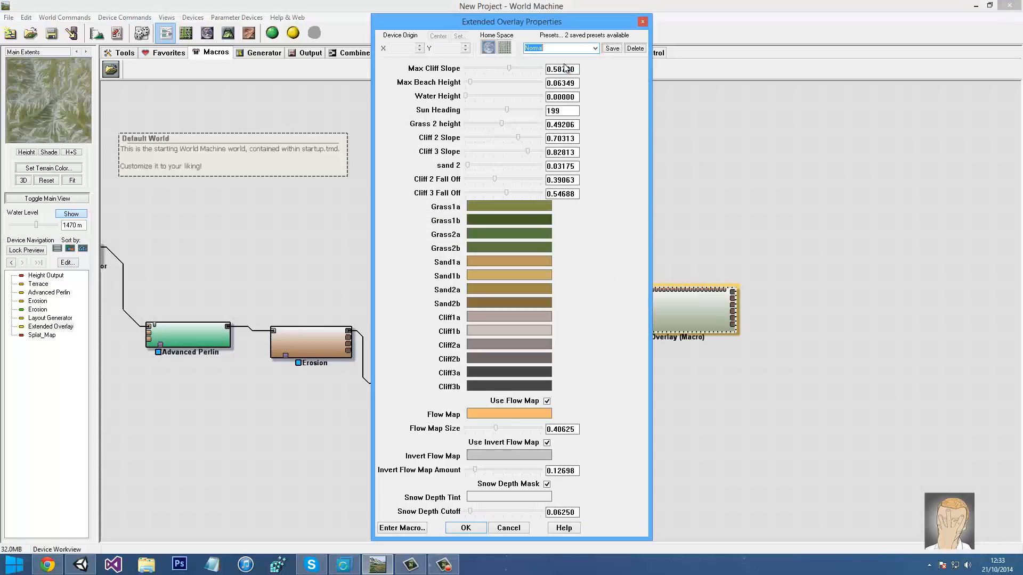
click(464, 528)
click(523, 209)
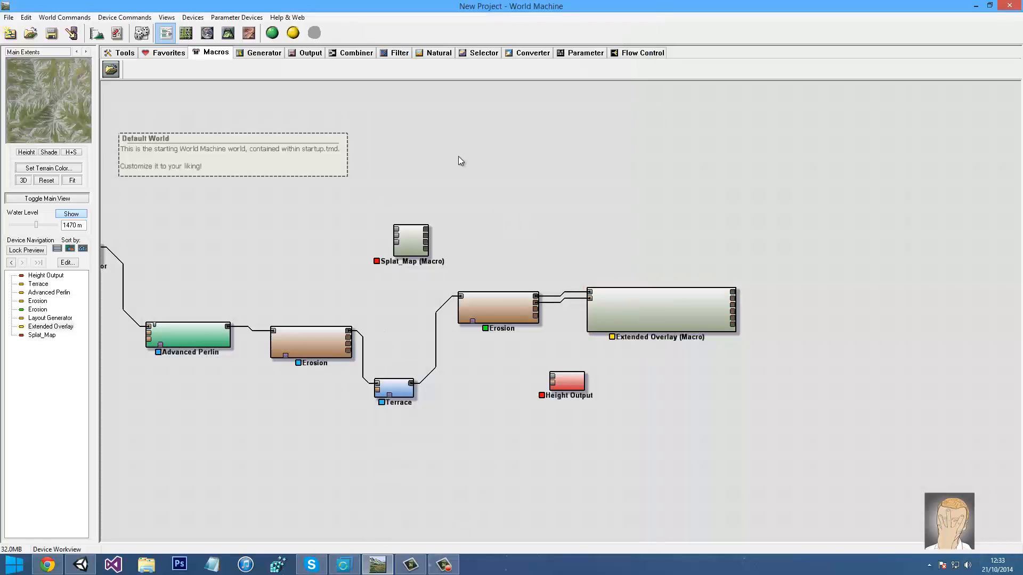
Add an Overlay View output device and wire Erosion's output into its second input
click(277, 54)
click(294, 55)
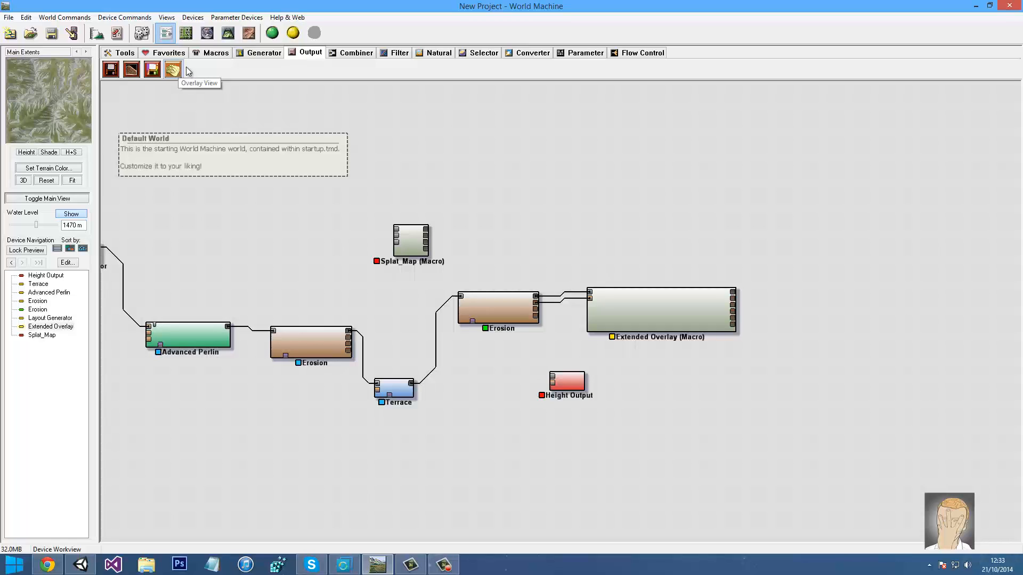
drag(172, 69, 794, 377)
click(735, 290)
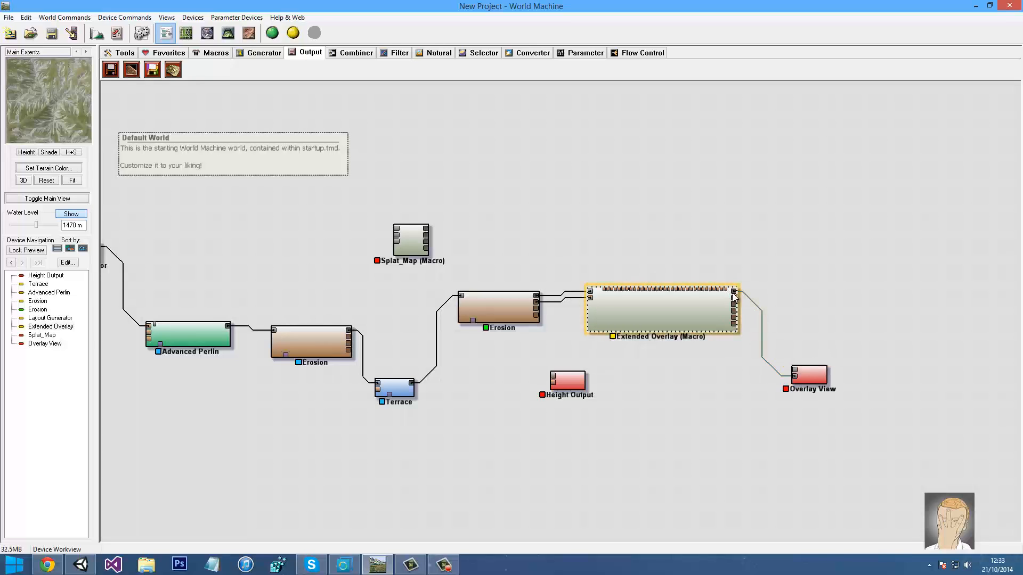
click(538, 301)
drag(538, 299, 805, 372)
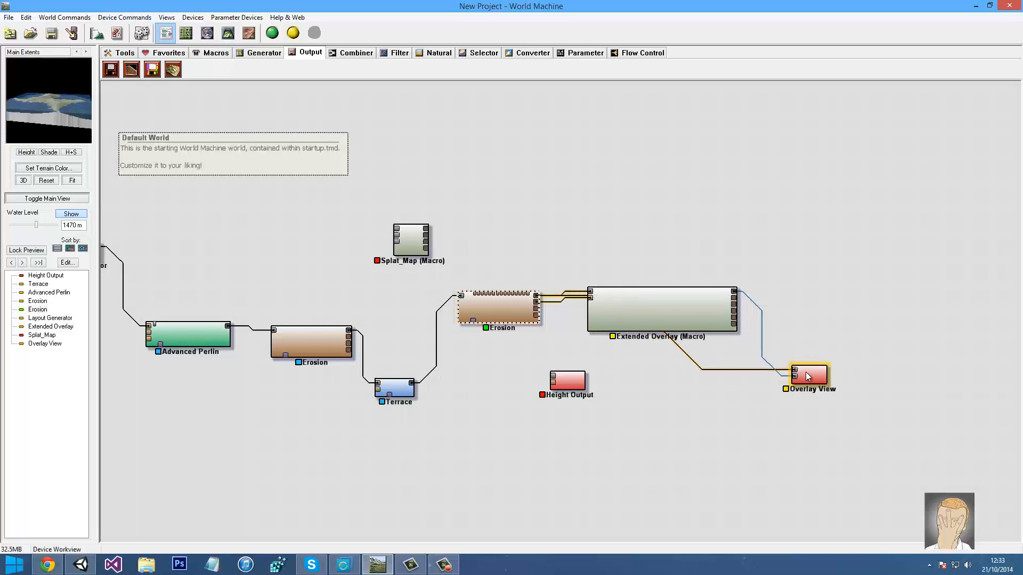
Inspect the terrain in the 3D view, then return to the device graph
drag(52, 104, 60, 125)
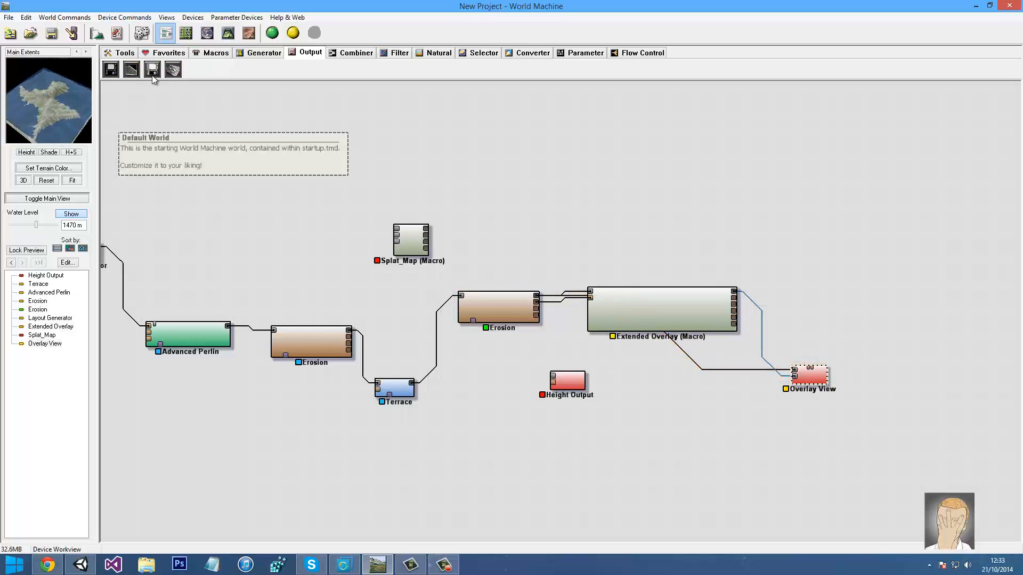
click(228, 33)
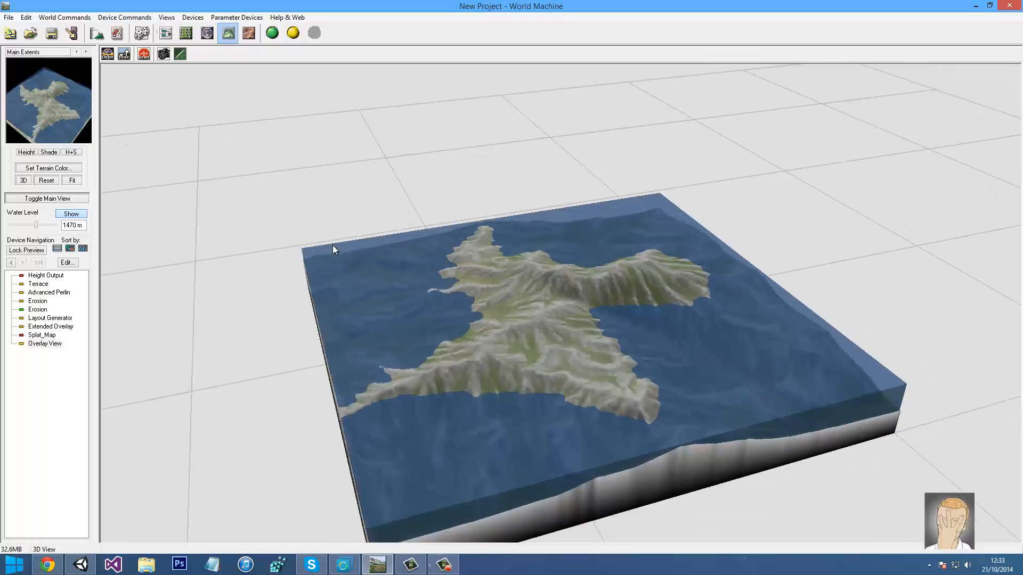
drag(356, 246, 440, 305)
click(166, 33)
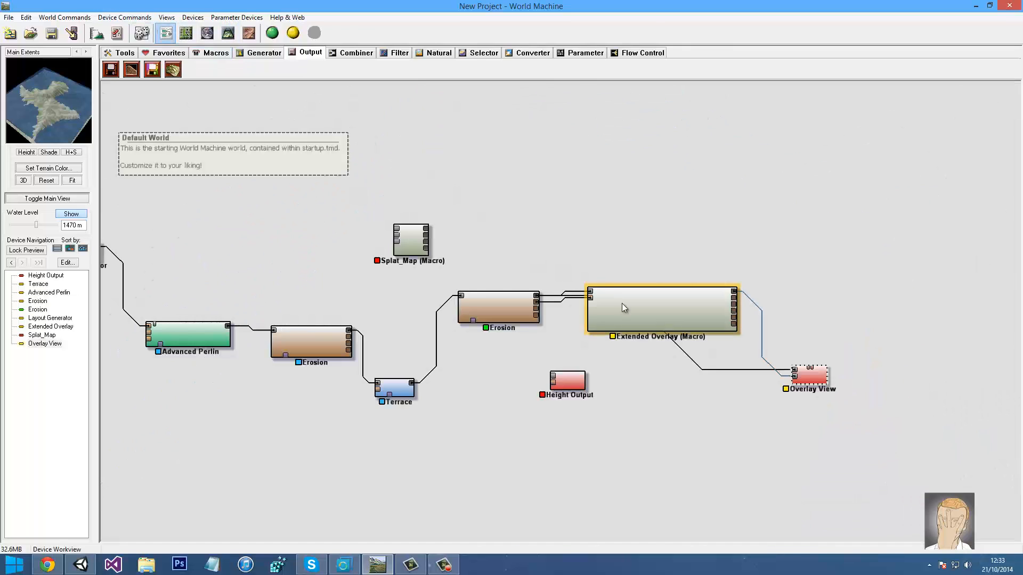
Delete the Extended Overlay macro from the graph
double_click(622, 303)
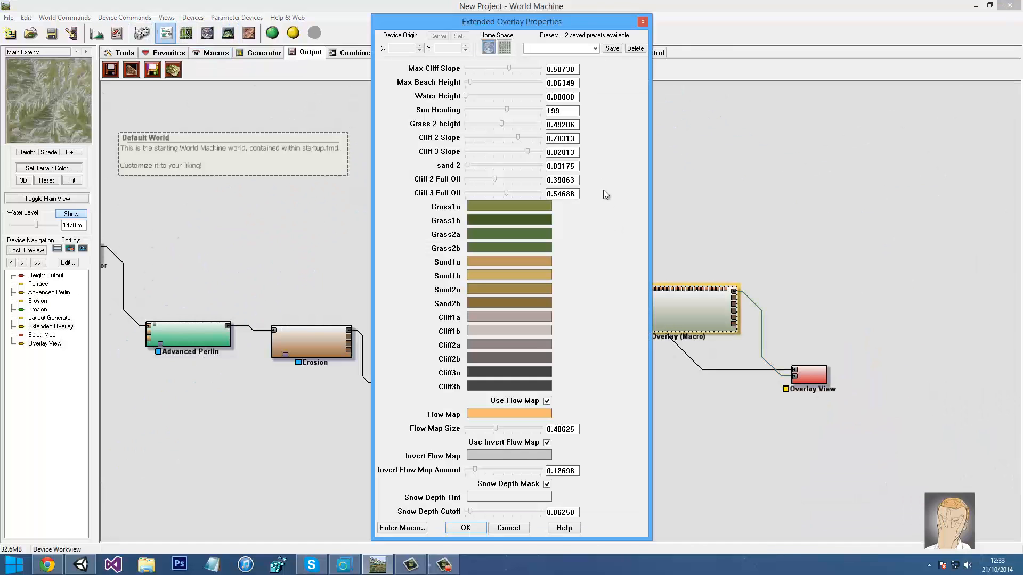
click(591, 47)
click(644, 21)
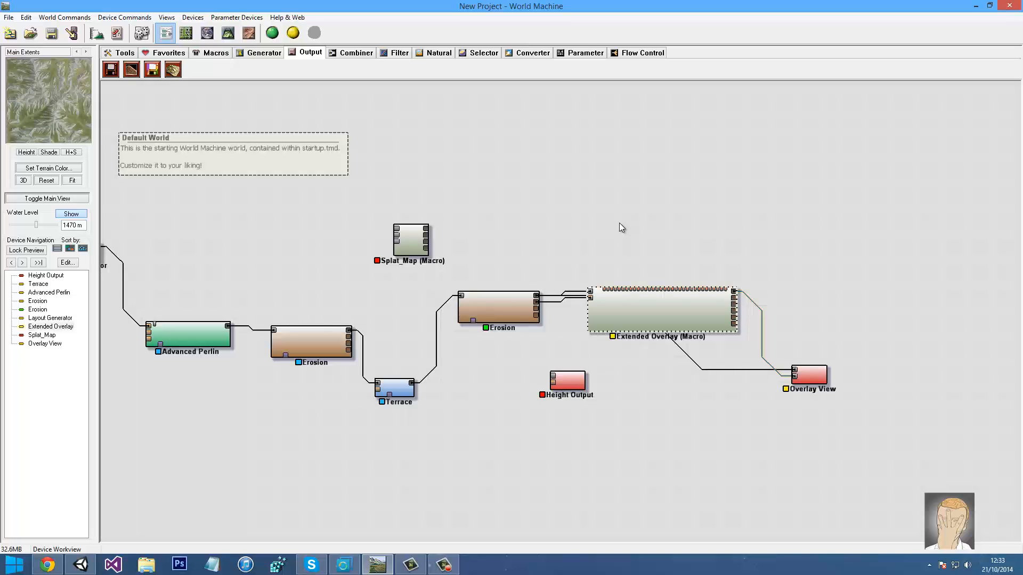
key(Delete)
right_drag(676, 256, 505, 228)
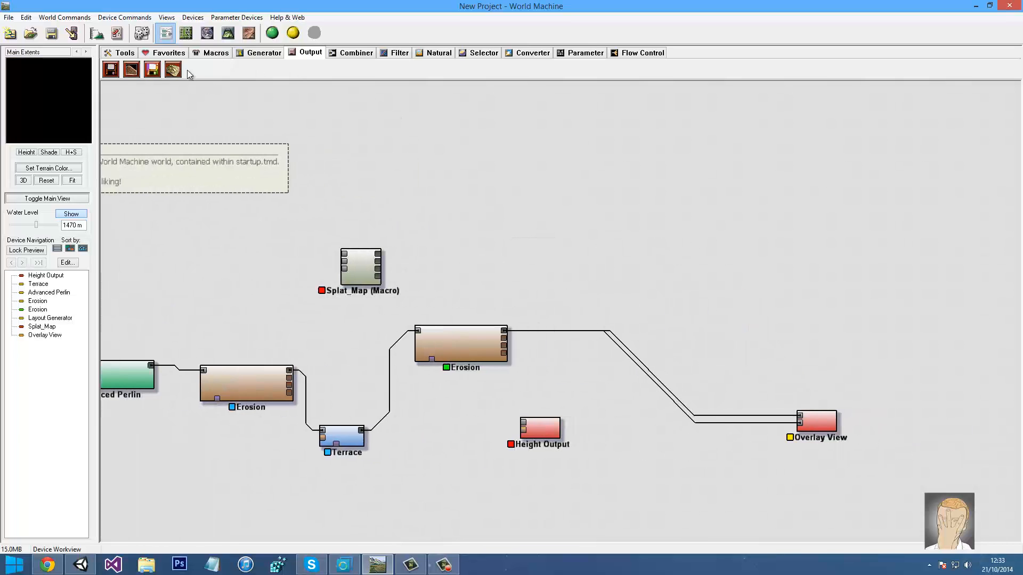
Load a fresh Extended Overlay macro from the macro library
click(213, 53)
click(111, 69)
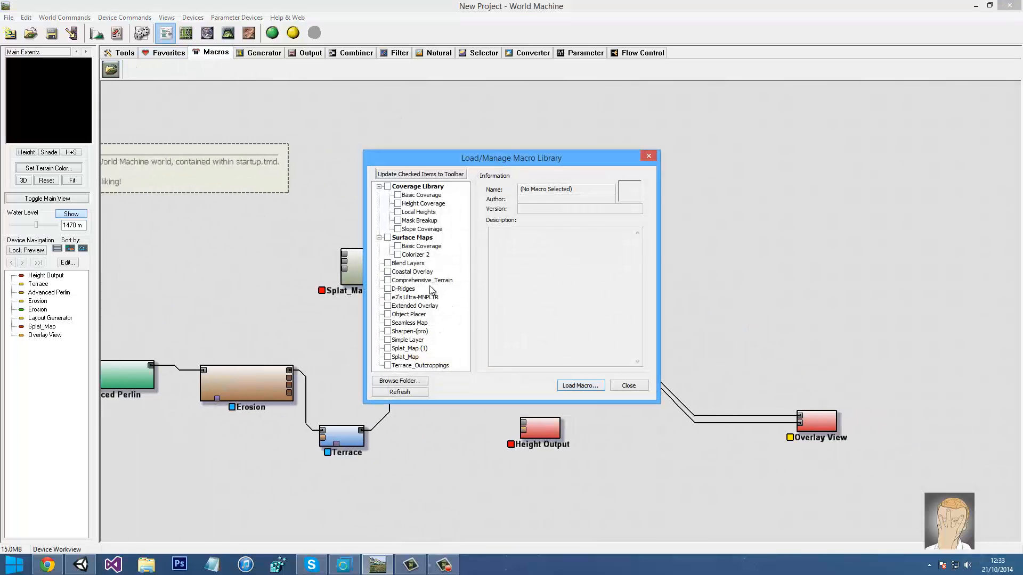
click(414, 306)
click(581, 385)
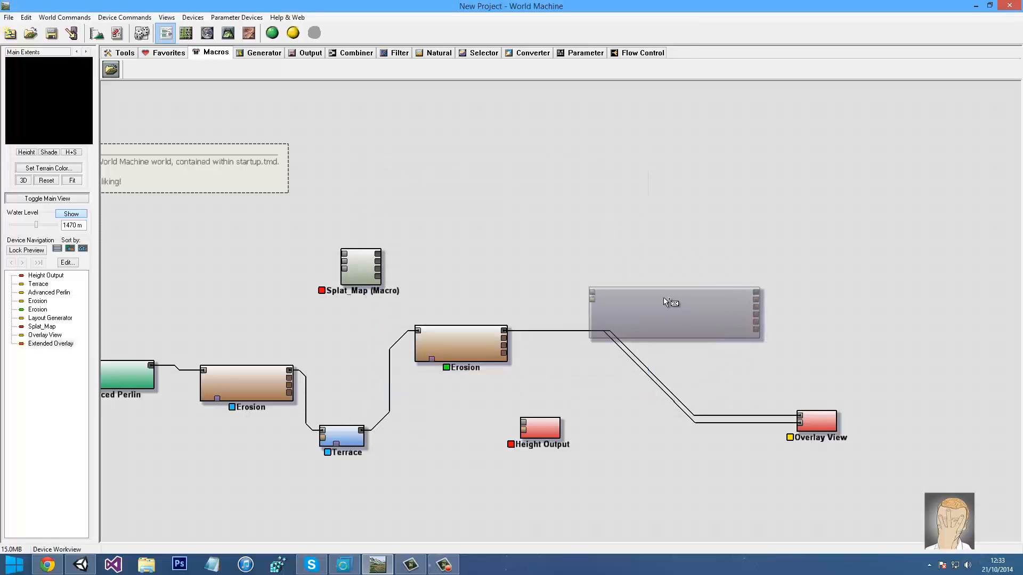
Wire Erosion's flow map and heightfield into Extended Overlay, and its output into Overlay View
mouse_move(501, 334)
mouse_down()
mouse_move(592, 297)
mouse_move(504, 327)
mouse_up()
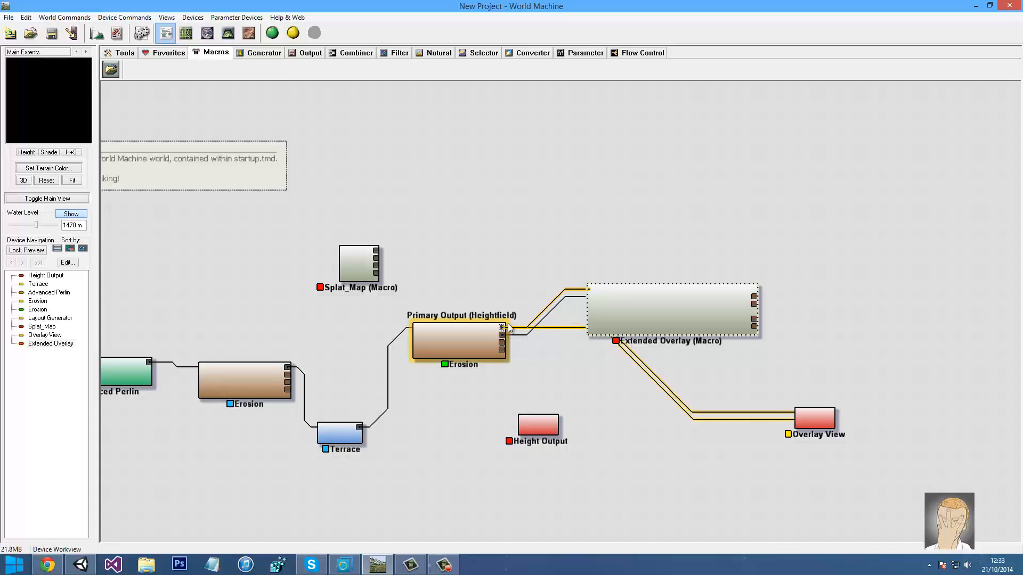
drag(501, 205, 387, 174)
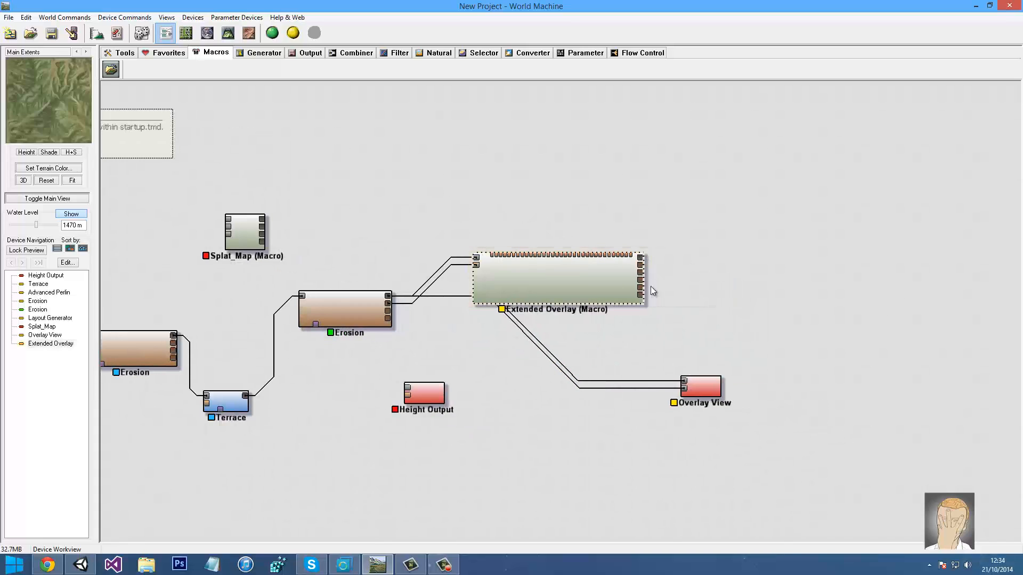
drag(641, 258, 684, 388)
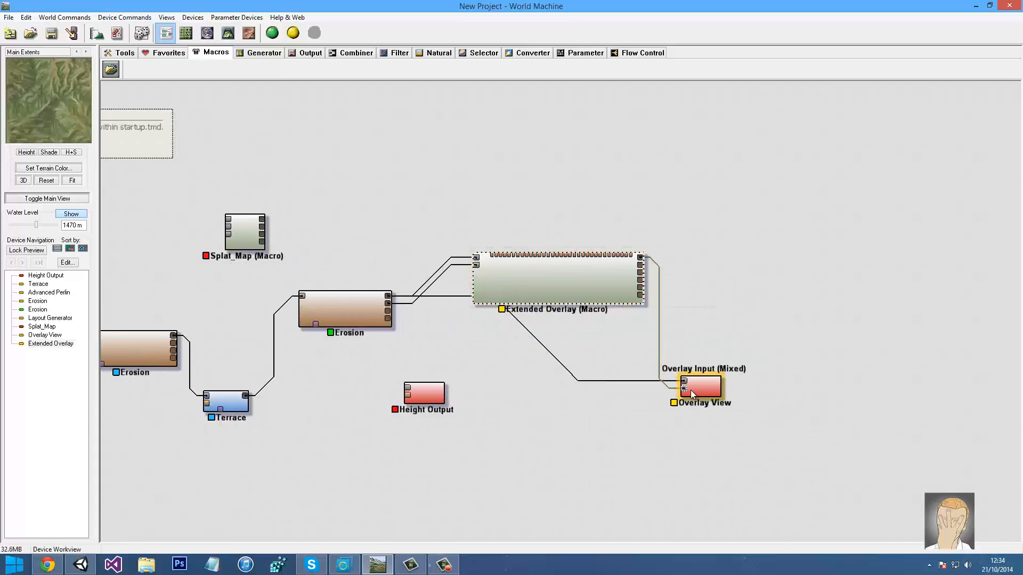
click(698, 391)
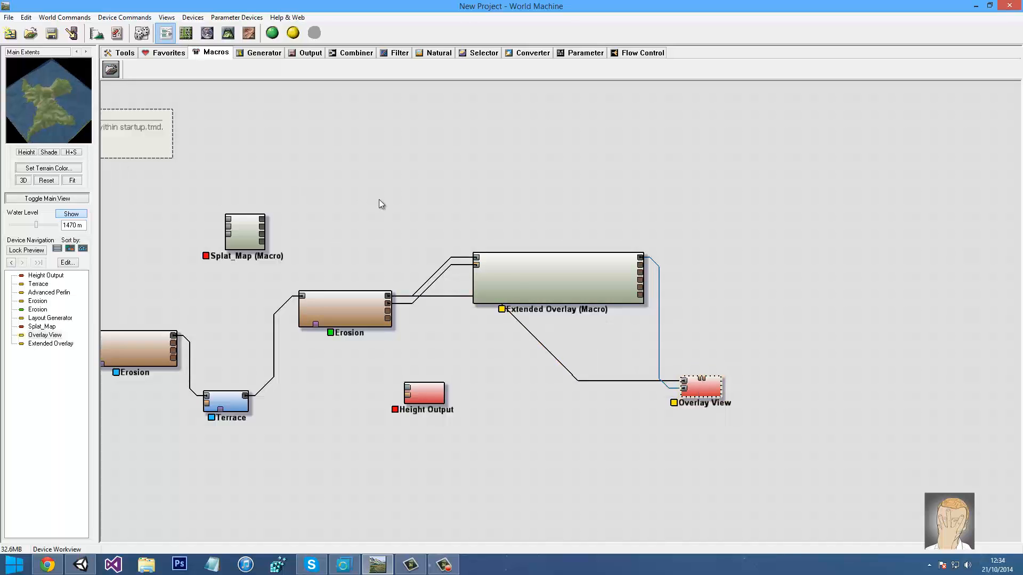
double_click(518, 284)
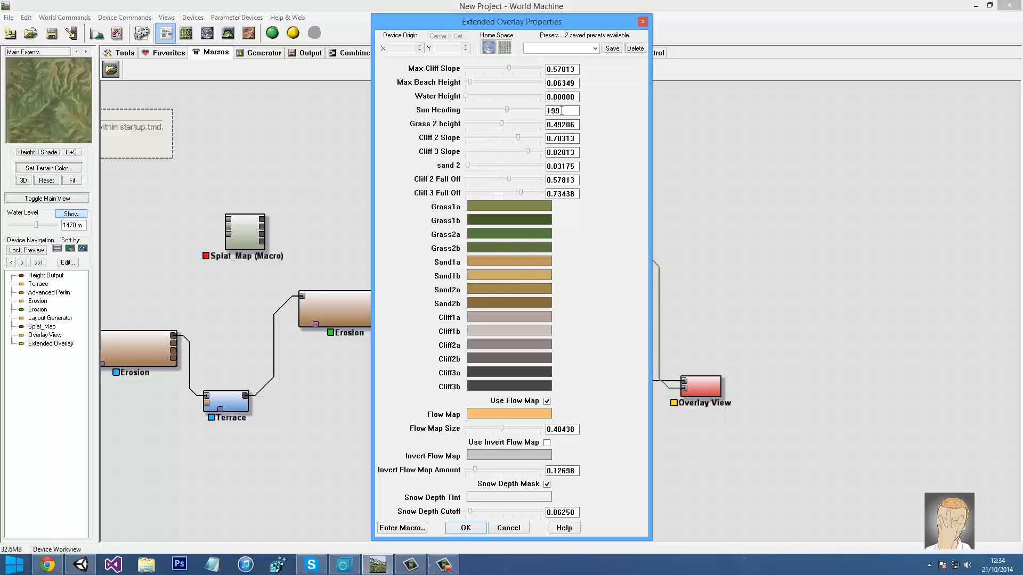
click(644, 21)
click(228, 33)
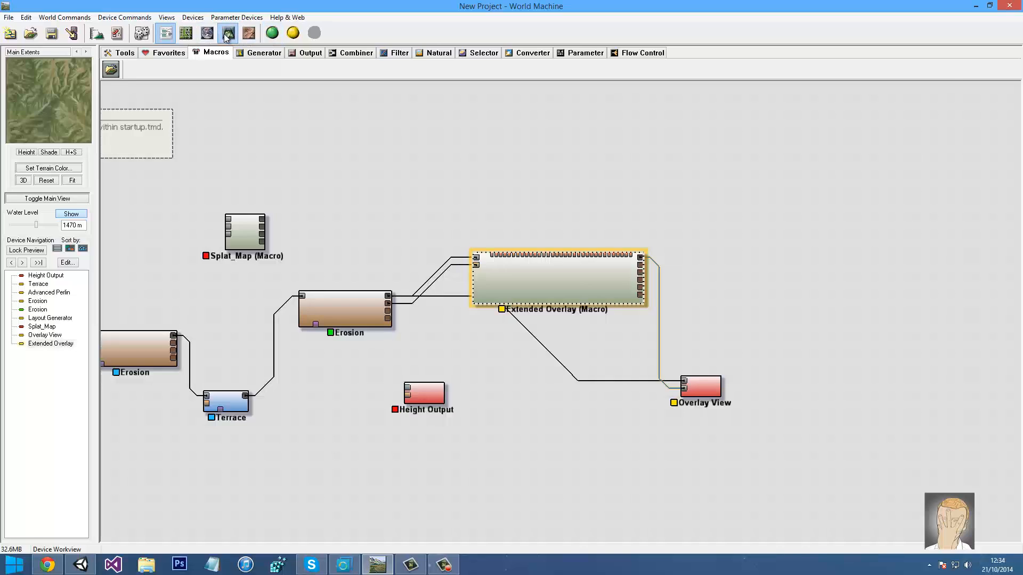
click(167, 33)
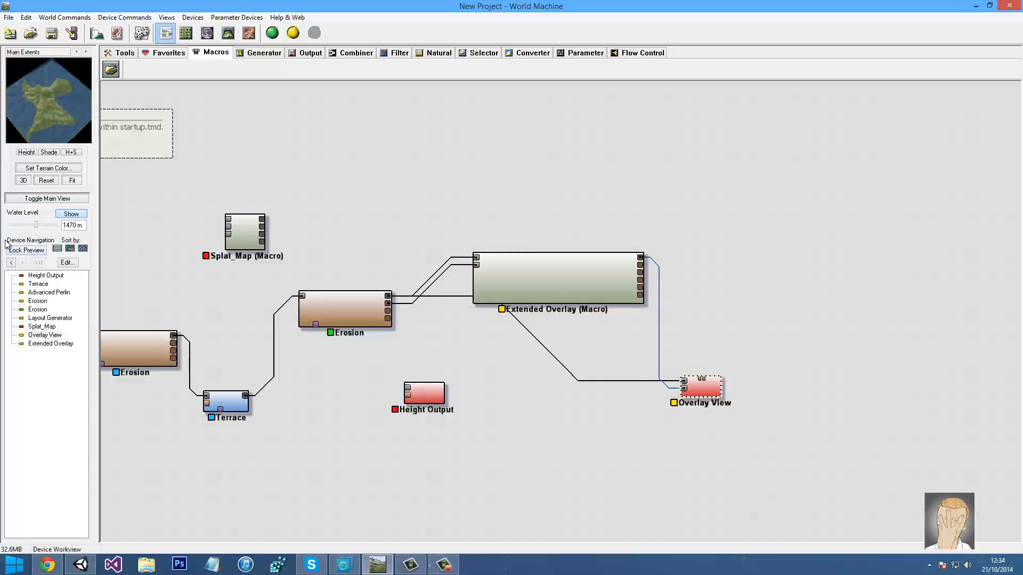
Lock the preview to Overlay View and rebuild the terrain with the overlay
click(26, 249)
click(513, 258)
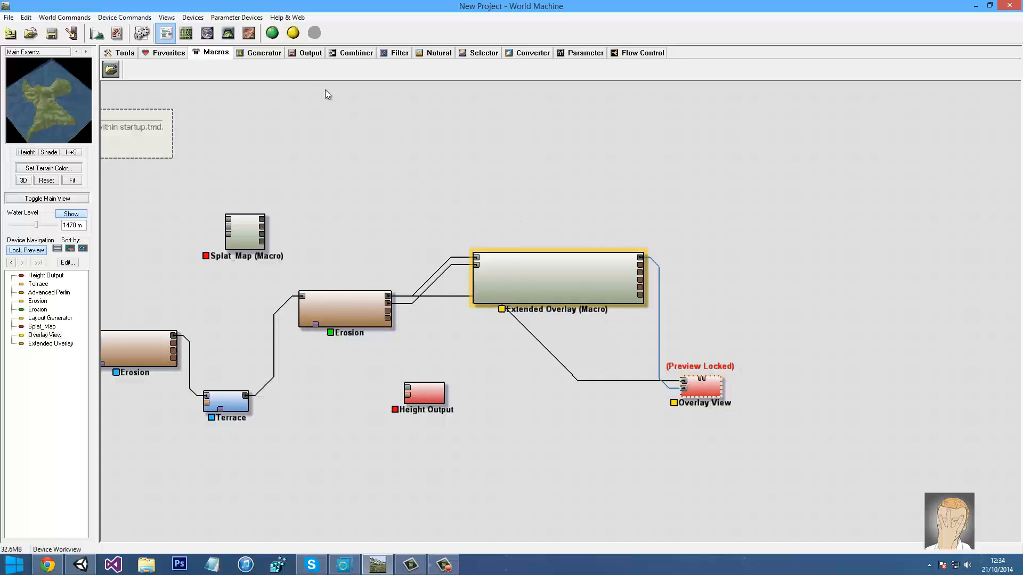
click(228, 33)
click(273, 33)
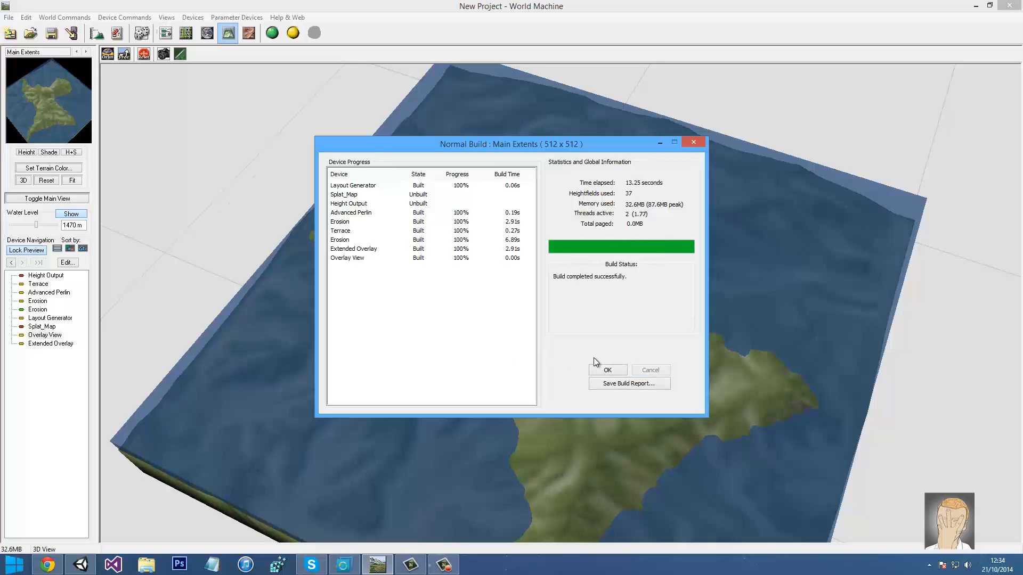
click(602, 370)
Orbit the 3D view down to low, near-horizontal angles of the textured island
drag(543, 321, 495, 345)
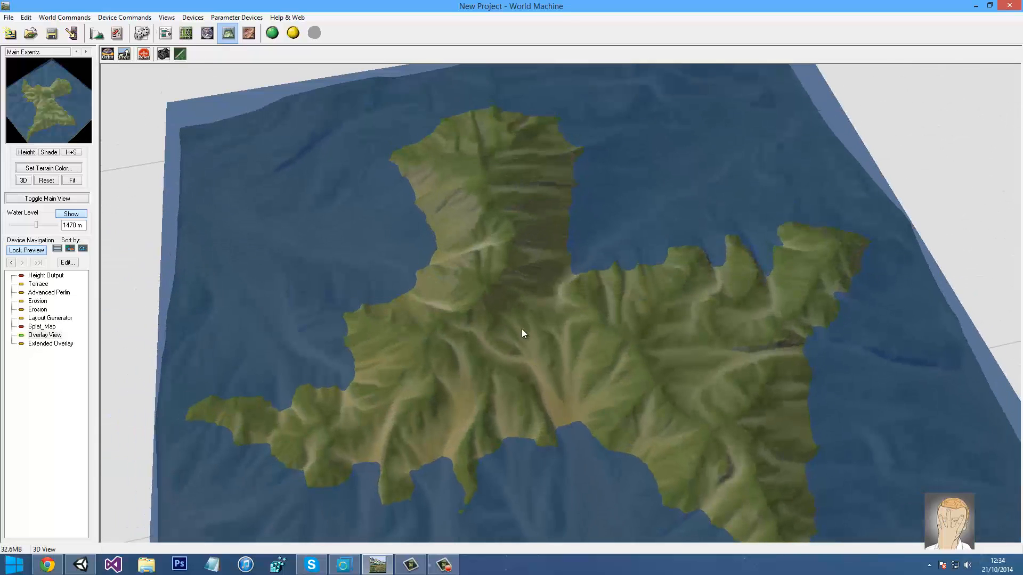
drag(600, 433, 634, 304)
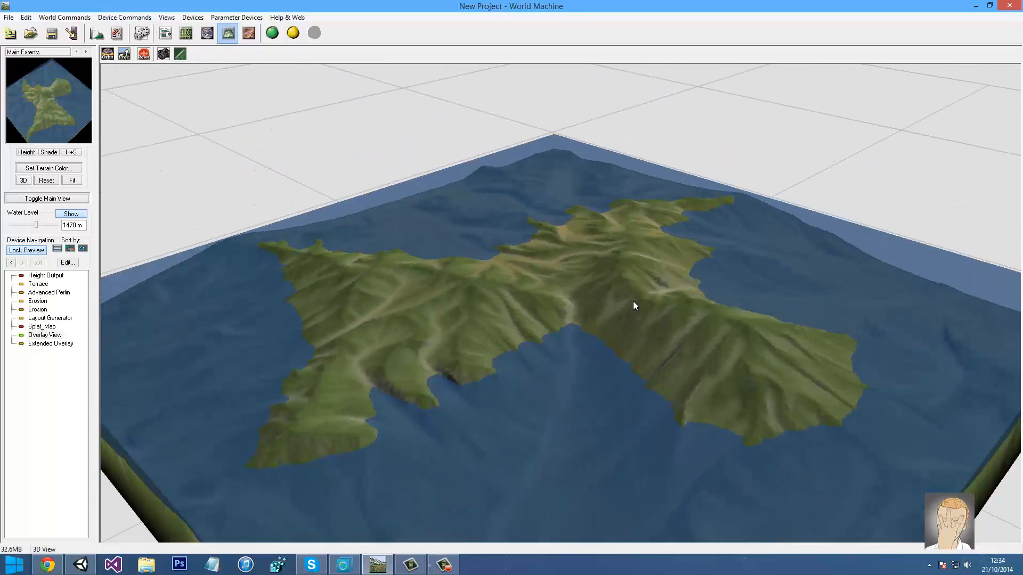
drag(664, 337, 312, 191)
Set Extended Overlay to Sun Heading 276, Max Cliff Slope 0.375 and Max Beach Height 0.53125
click(165, 33)
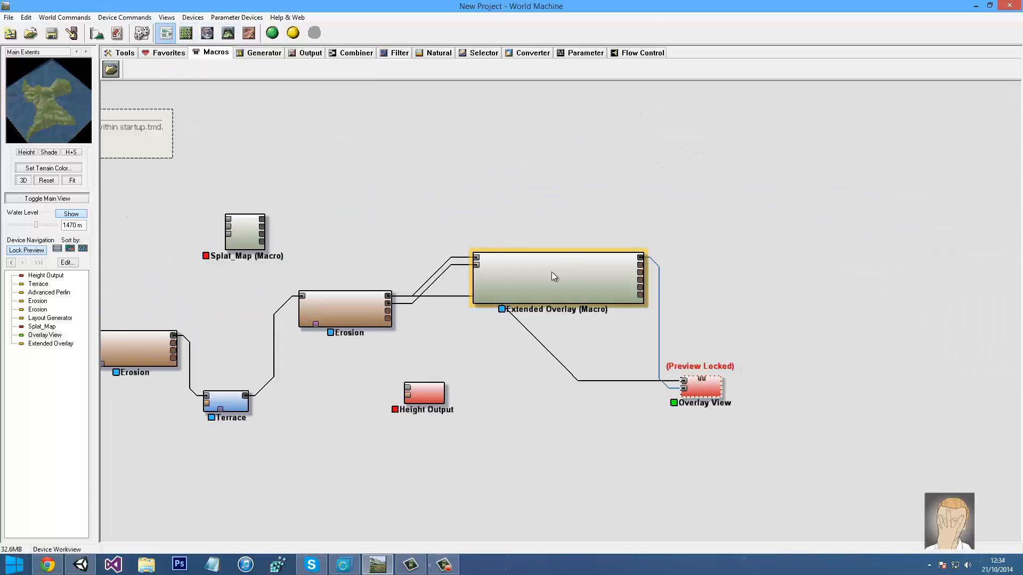
double_click(552, 272)
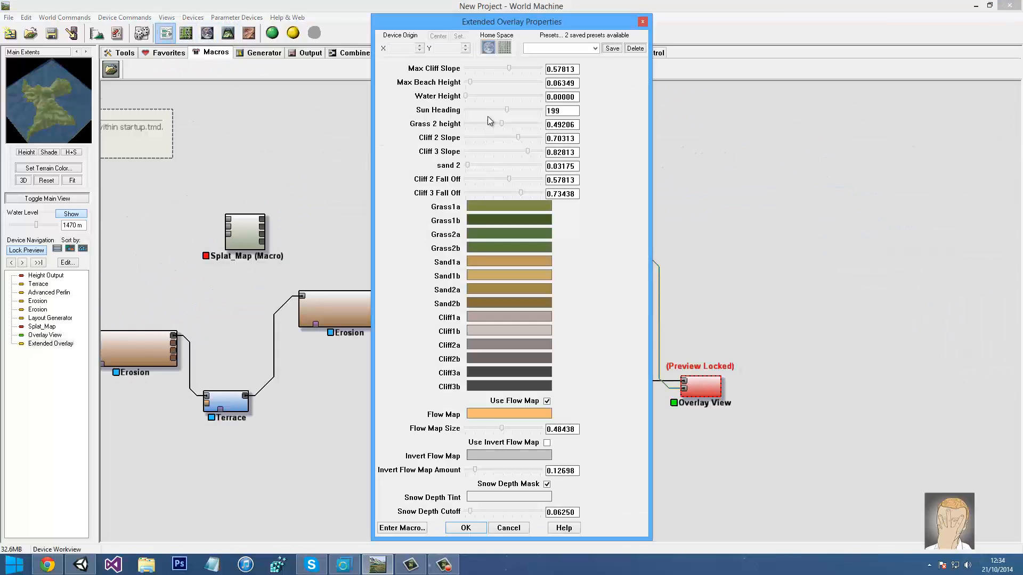
mouse_move(507, 109)
mouse_down()
mouse_move(555, 110)
mouse_move(497, 108)
mouse_move(523, 109)
mouse_up()
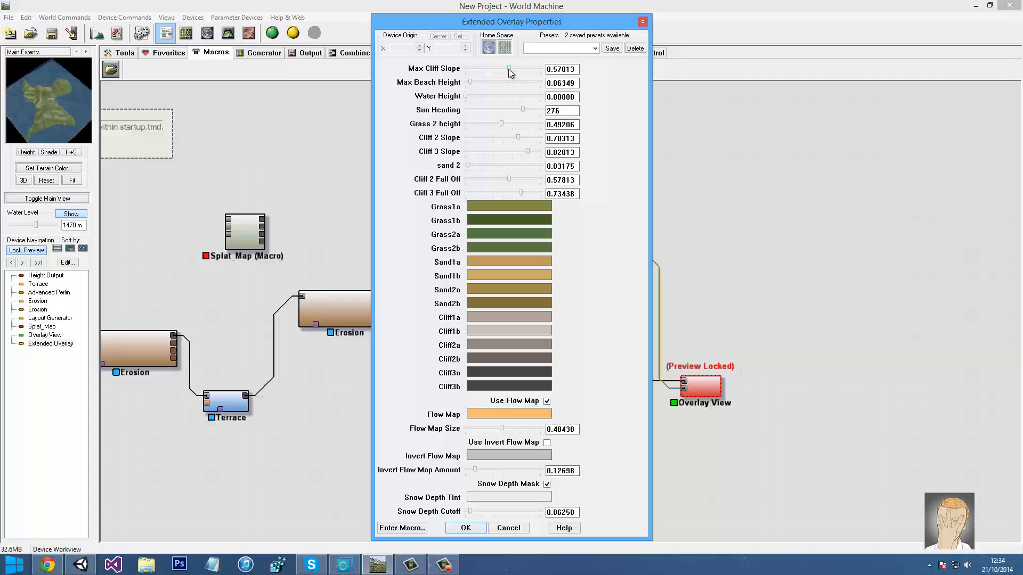
drag(529, 68, 466, 70)
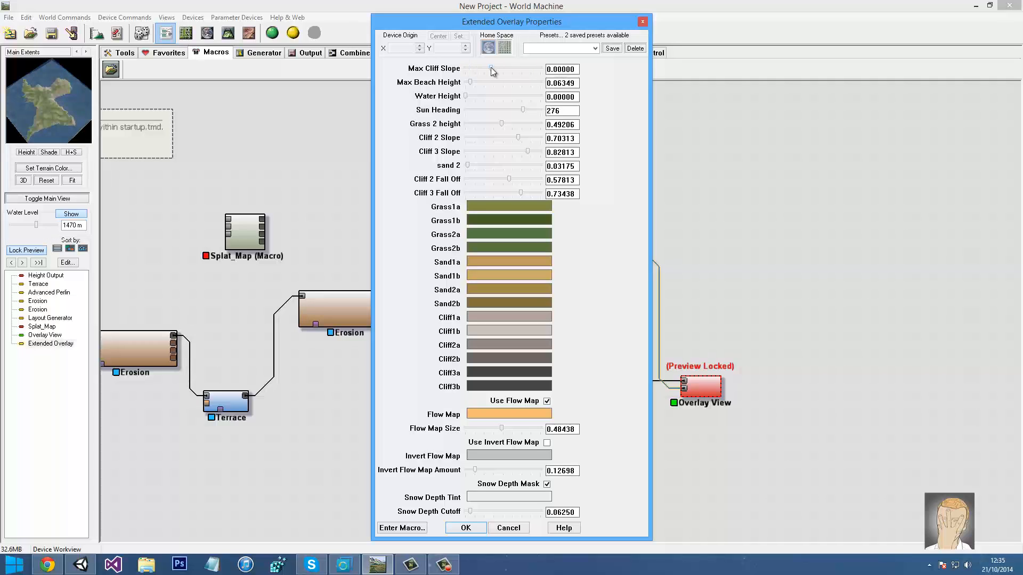
click(490, 68)
drag(491, 68, 494, 69)
click(491, 68)
drag(472, 82, 505, 80)
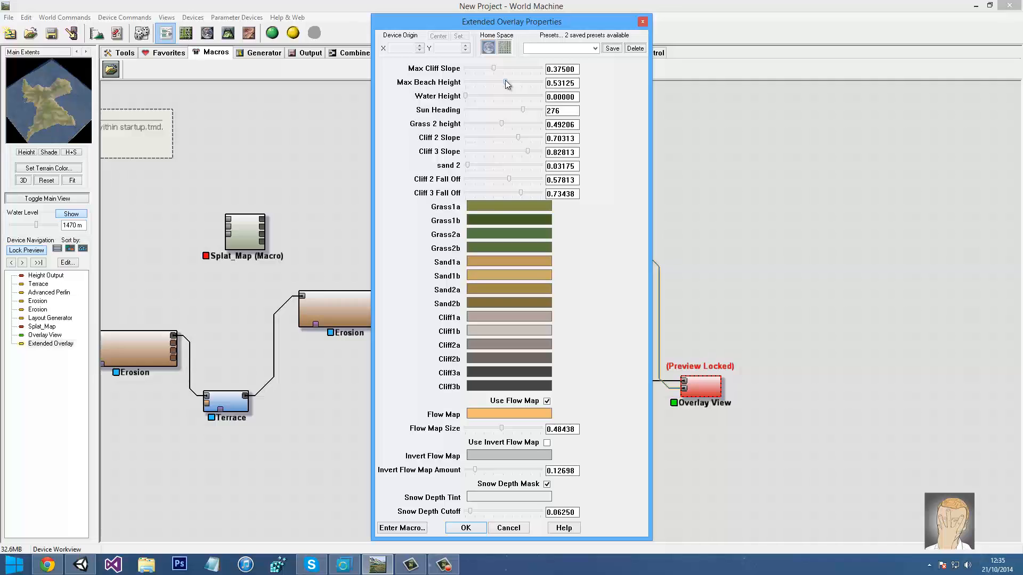
click(462, 527)
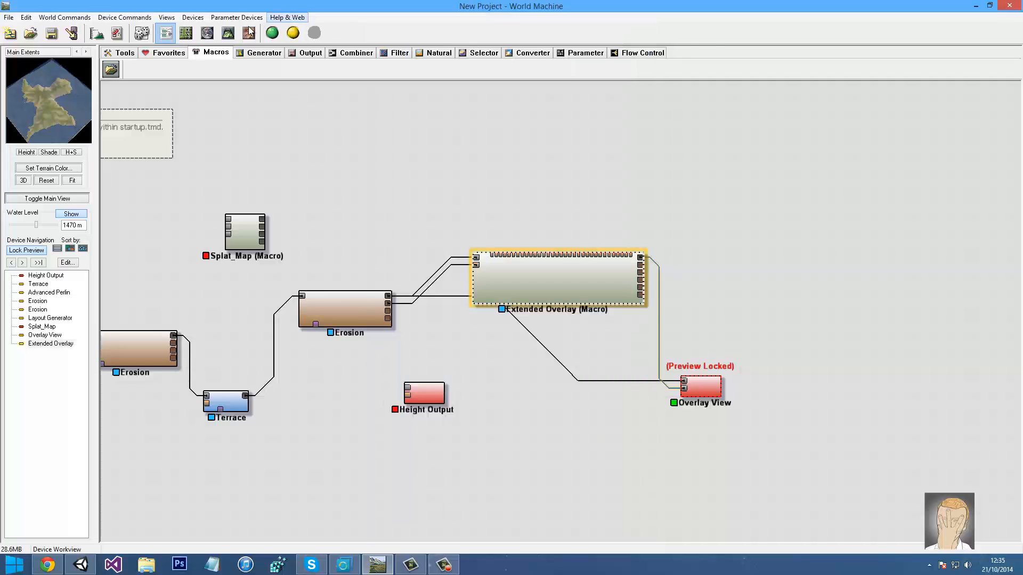
Rebuild the terrain, orbit the island in 3D, and frame the whole device chain
click(228, 33)
click(271, 33)
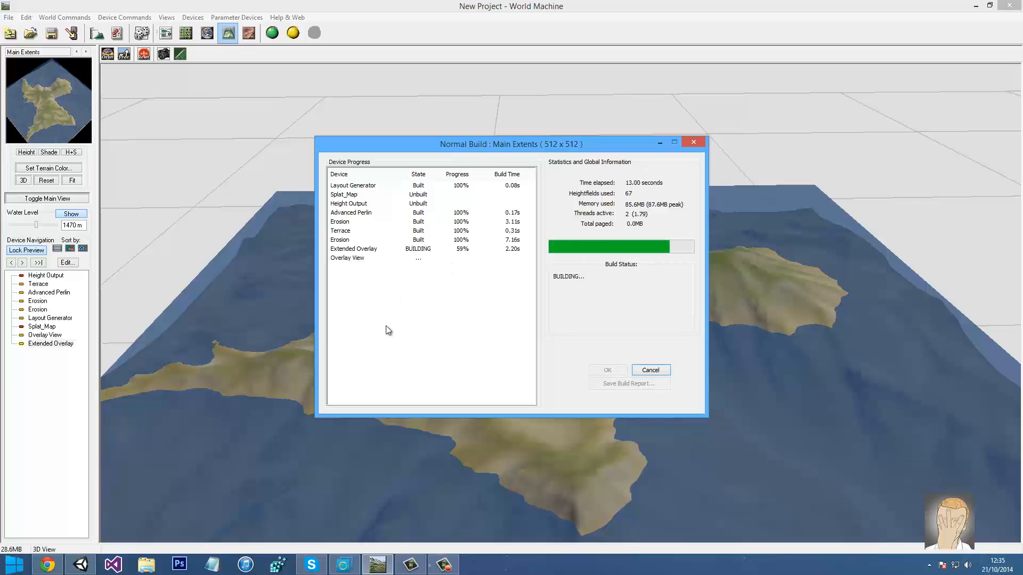
click(607, 370)
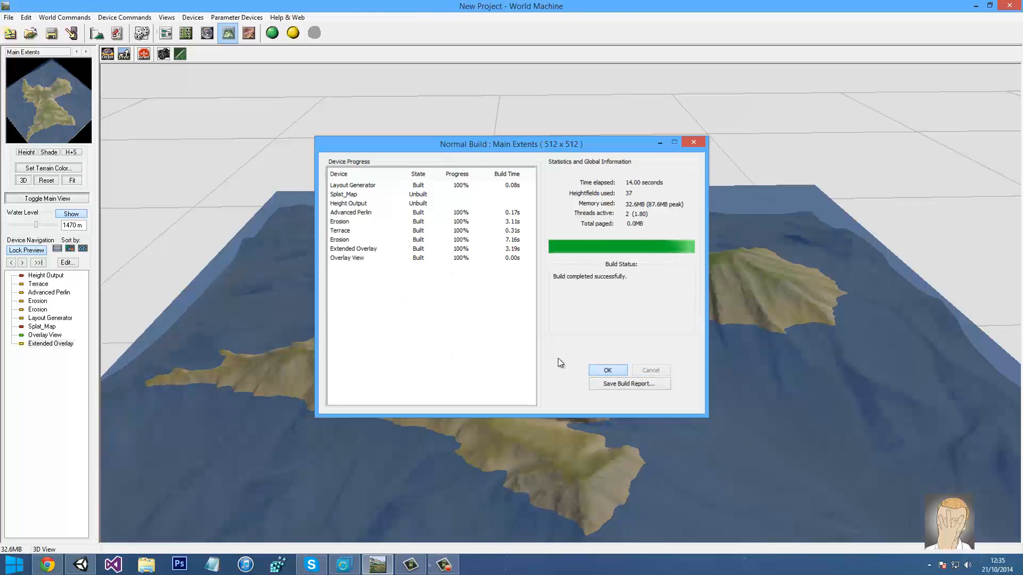
drag(561, 333, 623, 336)
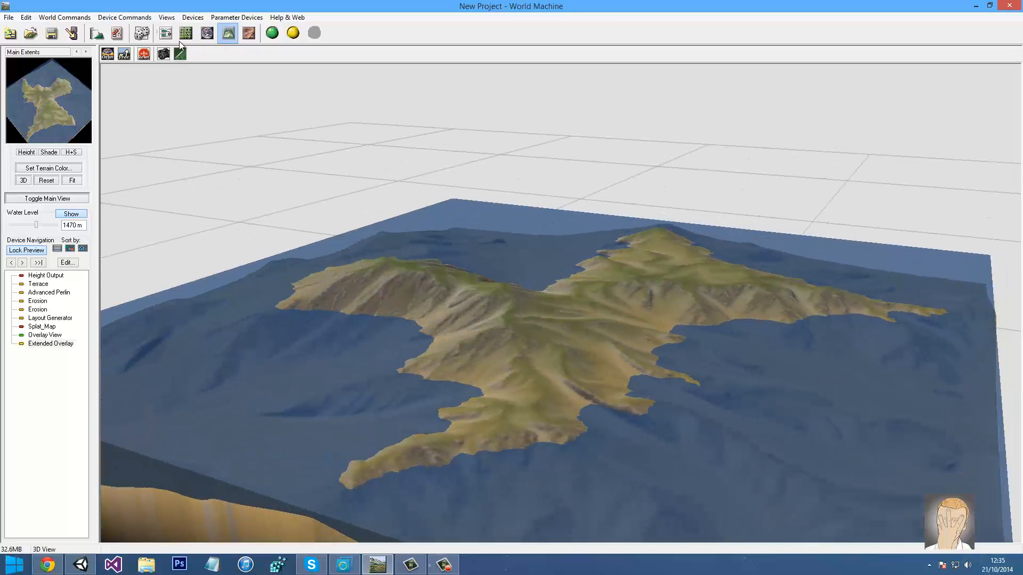
click(166, 33)
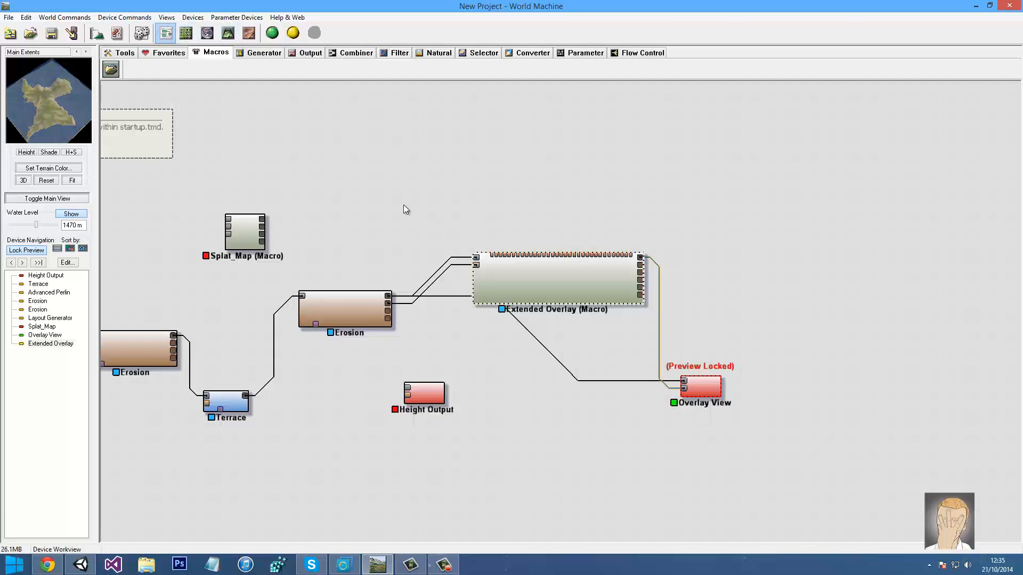
drag(434, 211, 503, 199)
drag(368, 207, 491, 195)
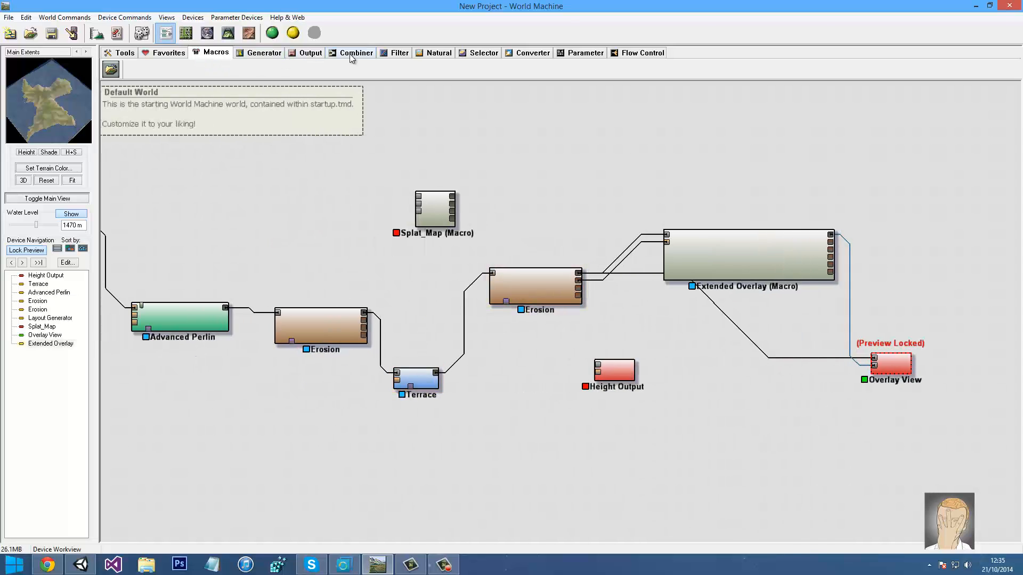
Insert a Coast Erosion device from the Natural tab, fed by Terrace and feeding the second Erosion
click(435, 52)
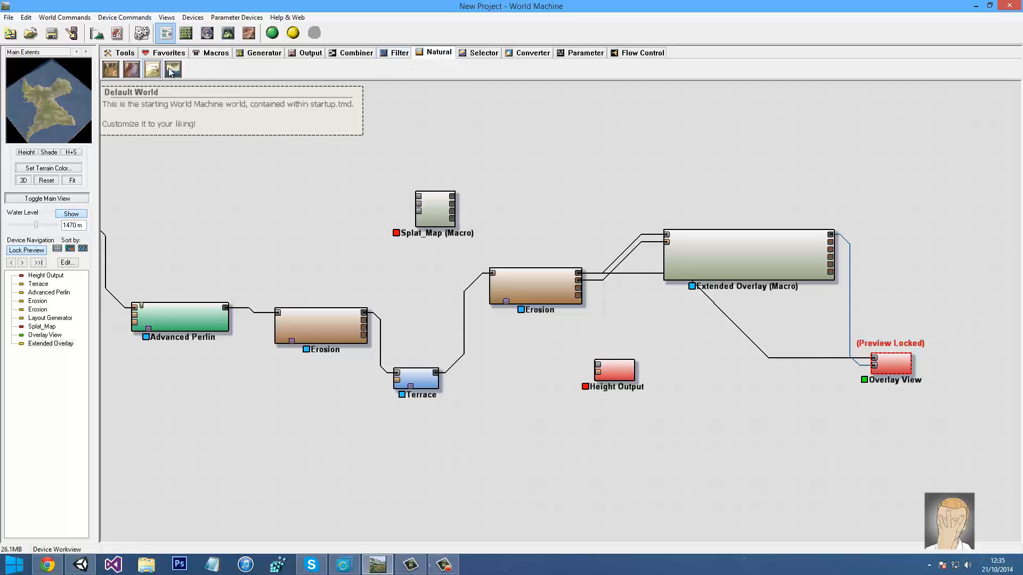
drag(170, 72, 395, 279)
click(457, 315)
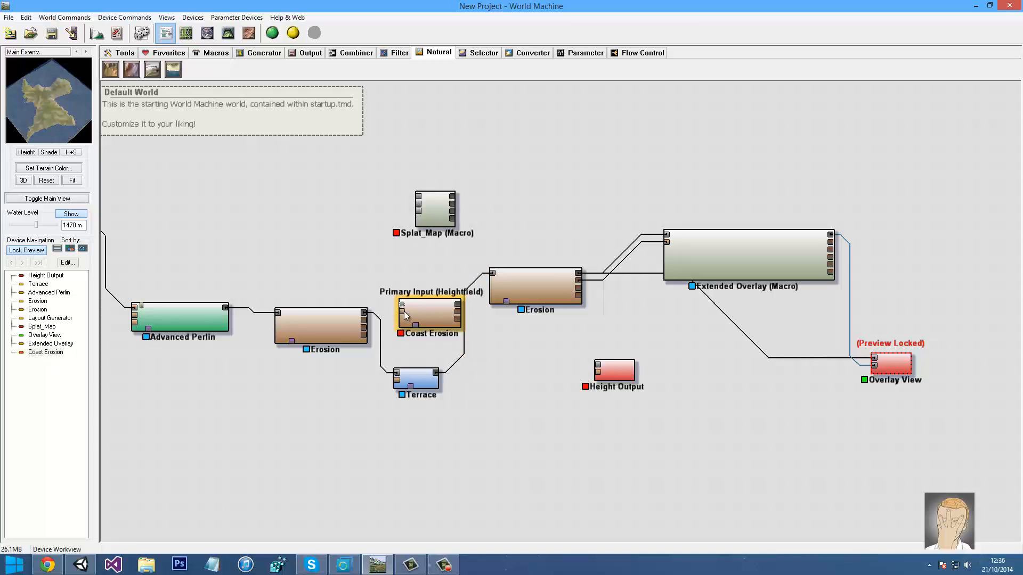
drag(402, 305, 438, 373)
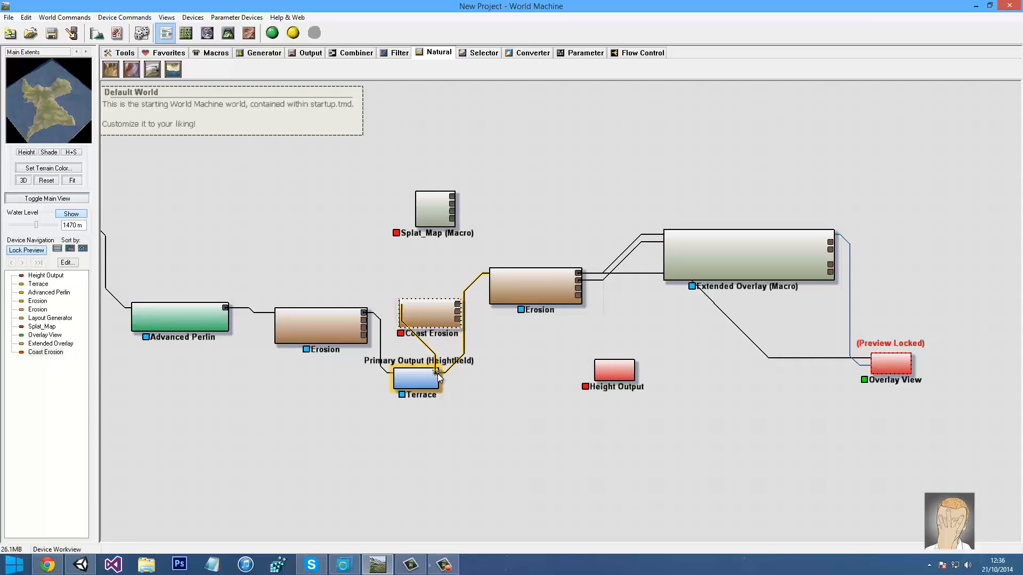
click(457, 307)
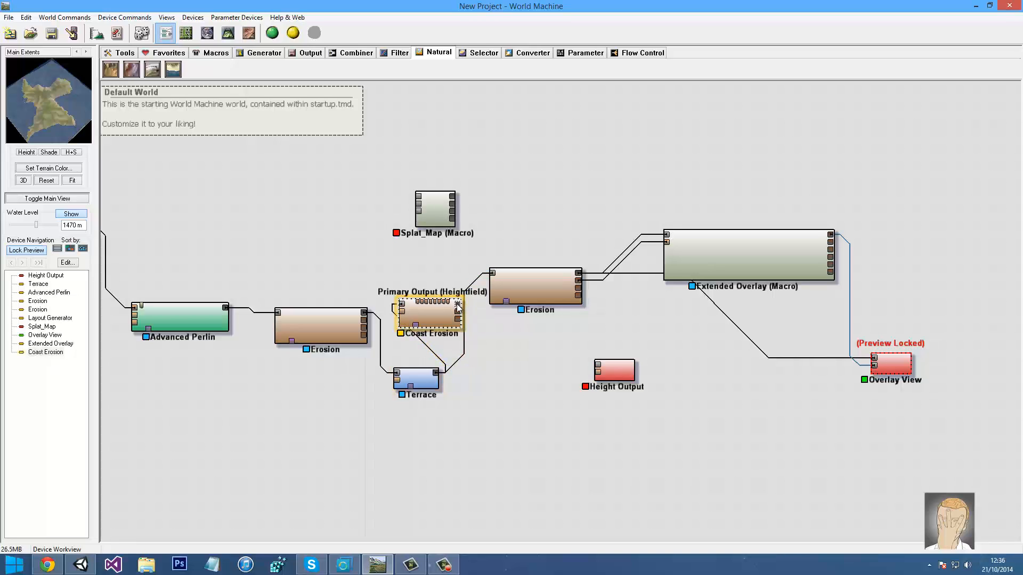
drag(458, 304, 494, 272)
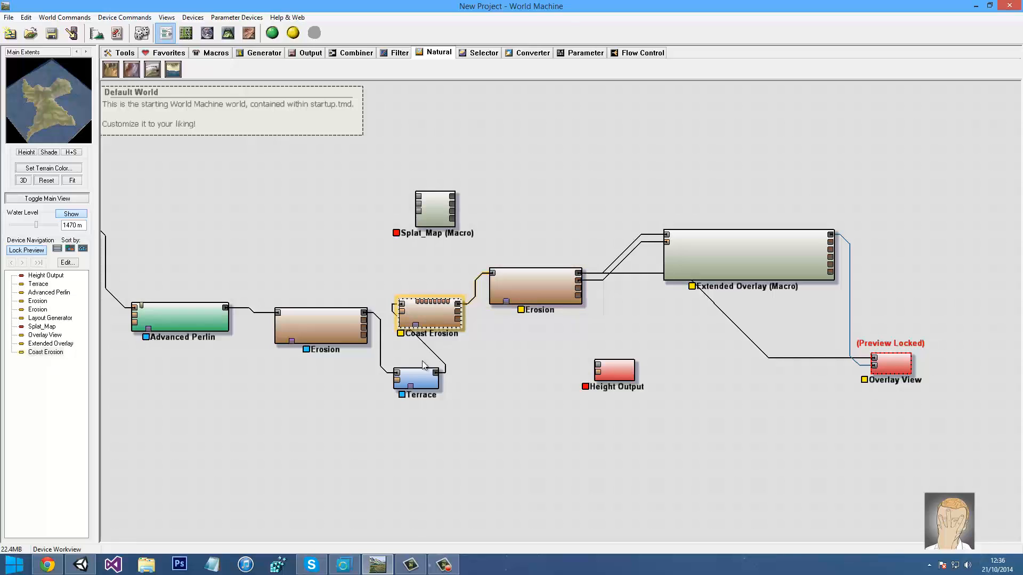
Give Coast Erosion the global water level, Cliffs and Beaches preset and Beach Size 0.07109
double_click(430, 308)
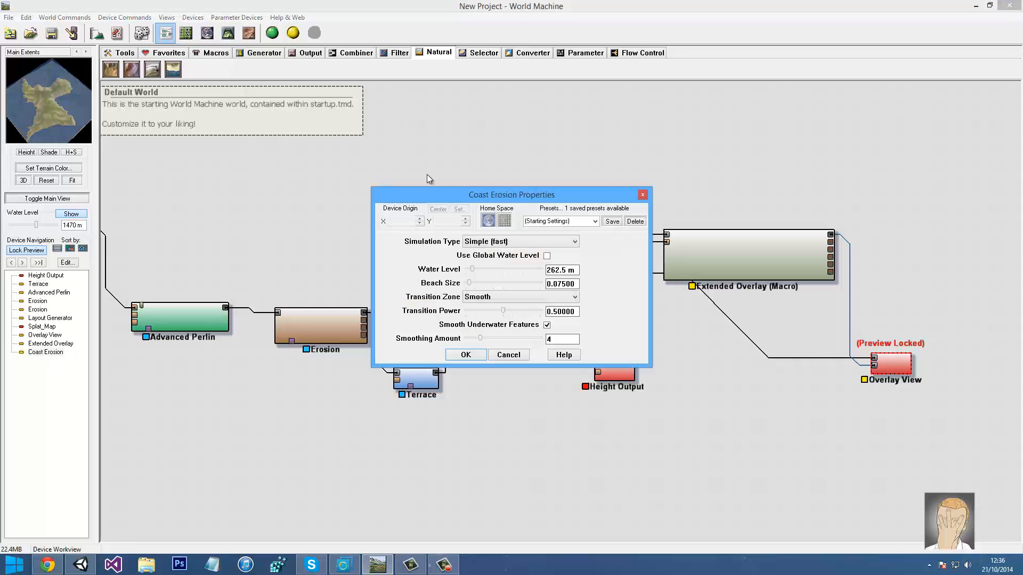
click(547, 257)
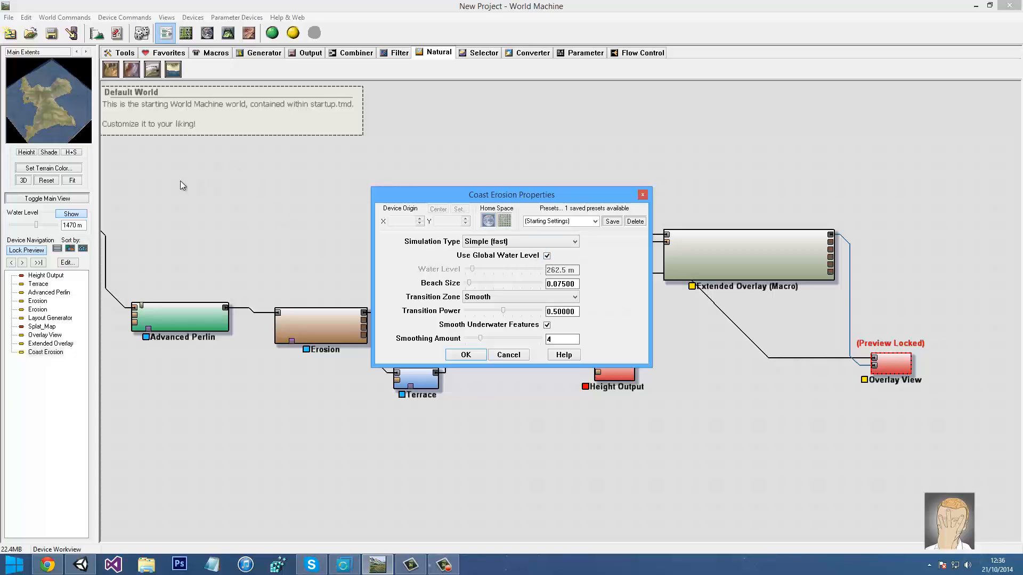
click(595, 222)
click(553, 239)
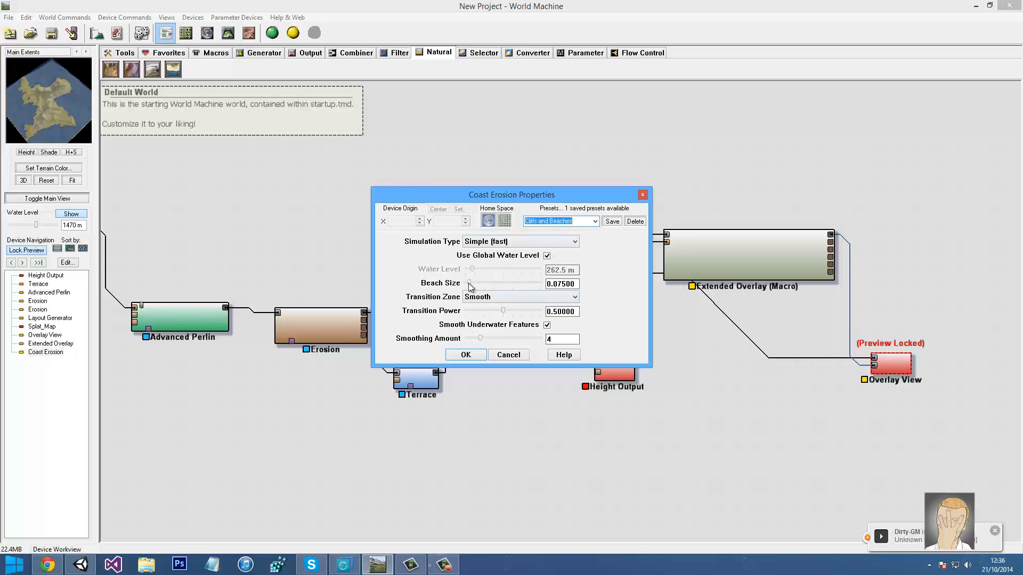
click(469, 283)
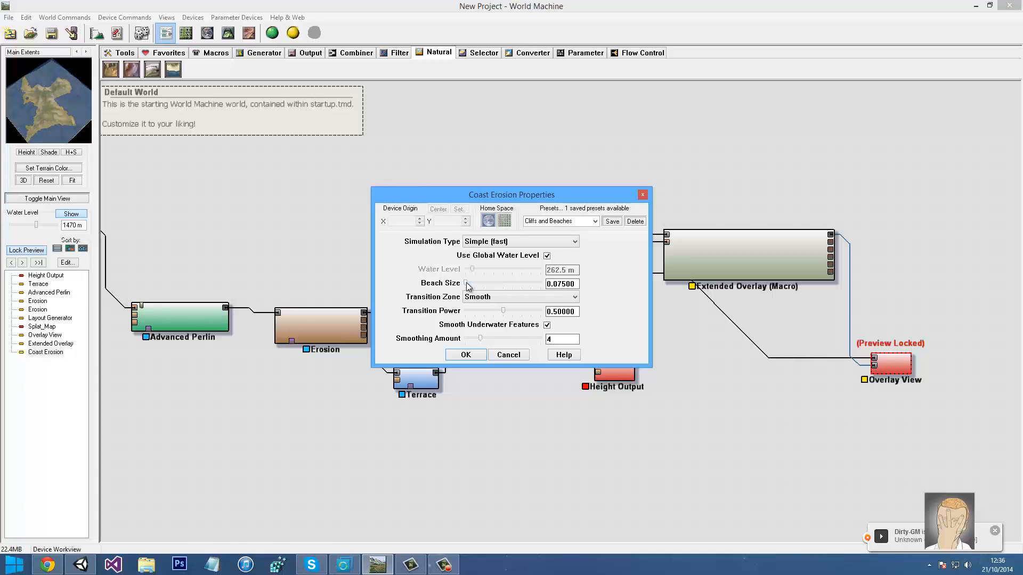
drag(467, 283, 471, 286)
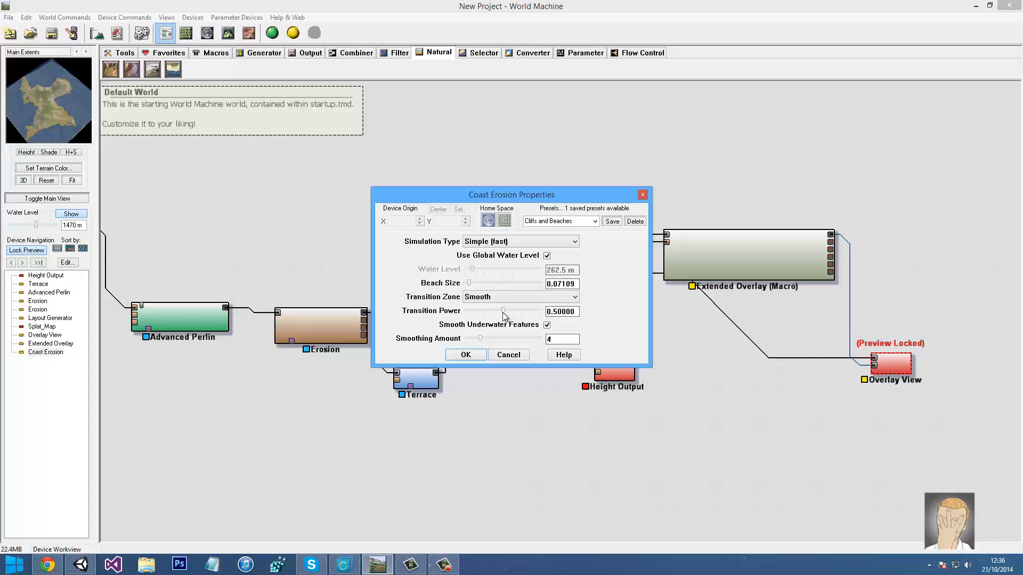
click(465, 355)
click(186, 33)
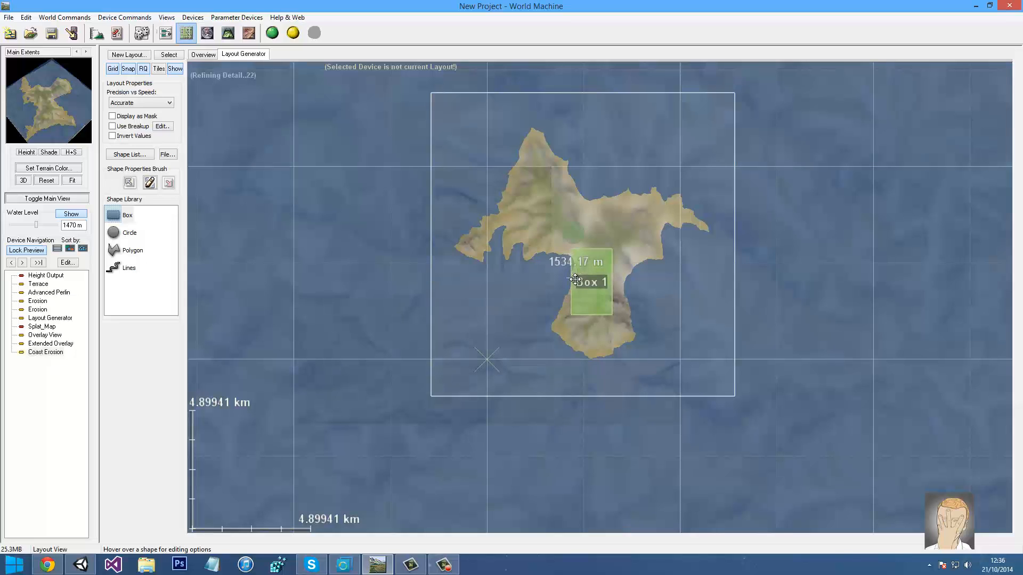
Rebuild the island terrain with Coast Erosion in the 3D view and orbit around the result
drag(30, 87, 60, 115)
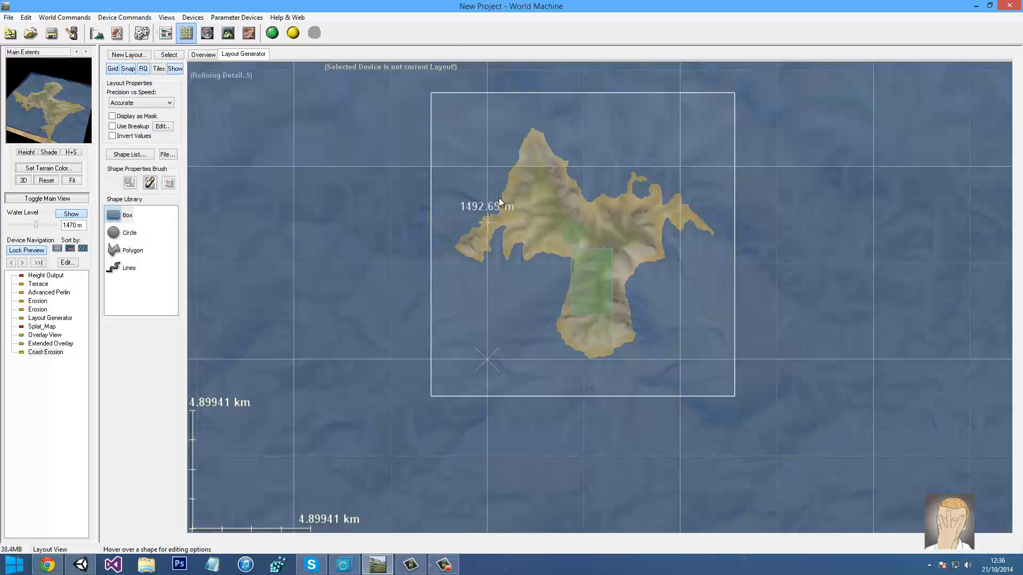
drag(482, 186, 442, 256)
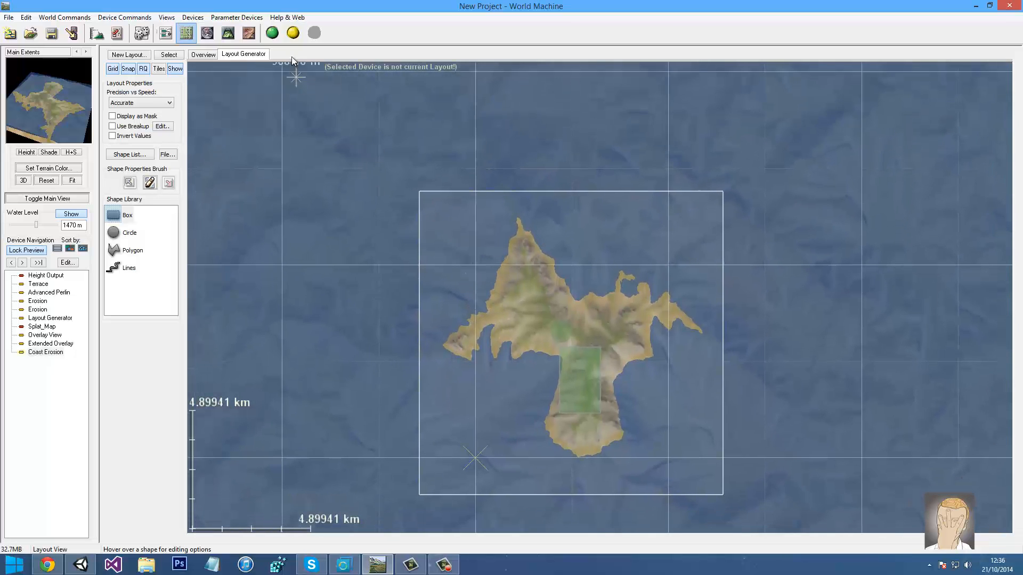
click(228, 33)
click(271, 33)
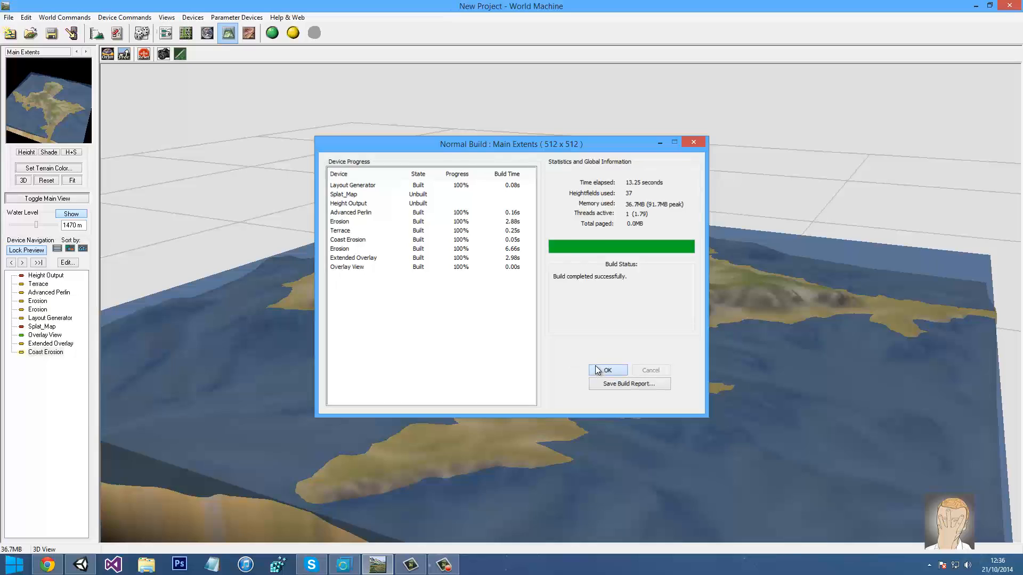
click(597, 369)
drag(517, 336, 436, 318)
Set Coast Erosion to Cliffs transitions with Smoothing Amount 16, then rebuild the terrain
click(166, 33)
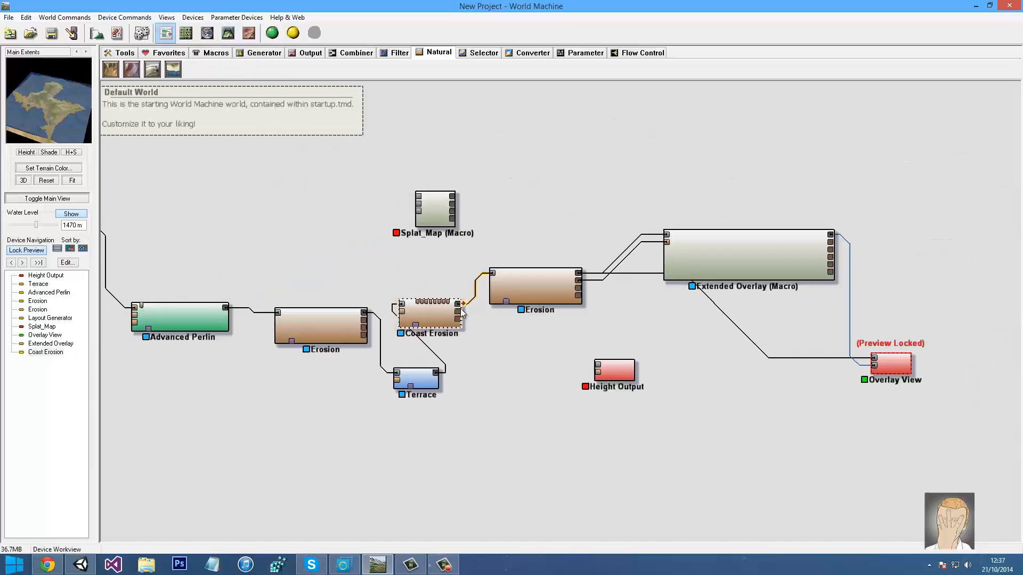
double_click(407, 316)
click(479, 301)
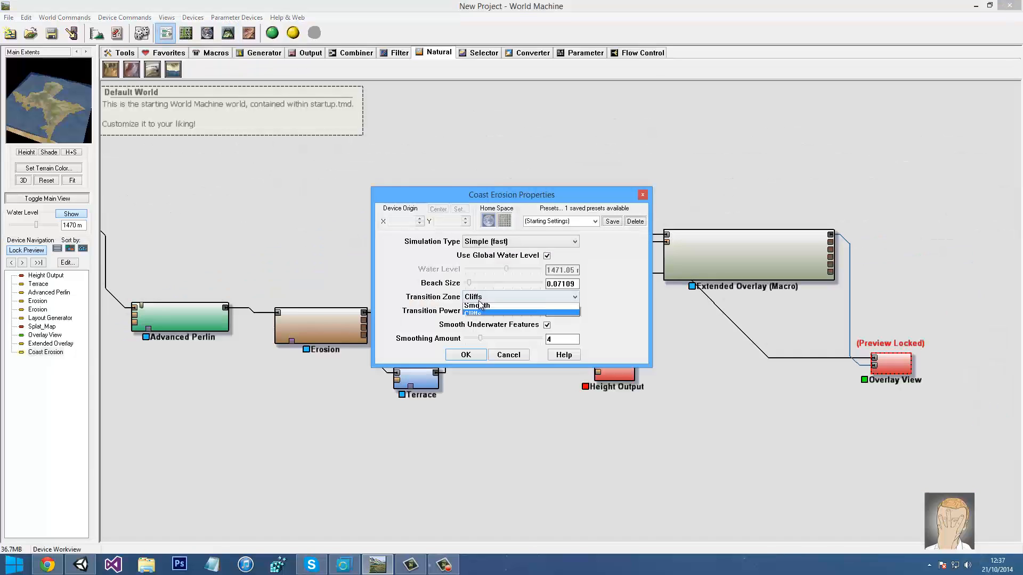
click(457, 309)
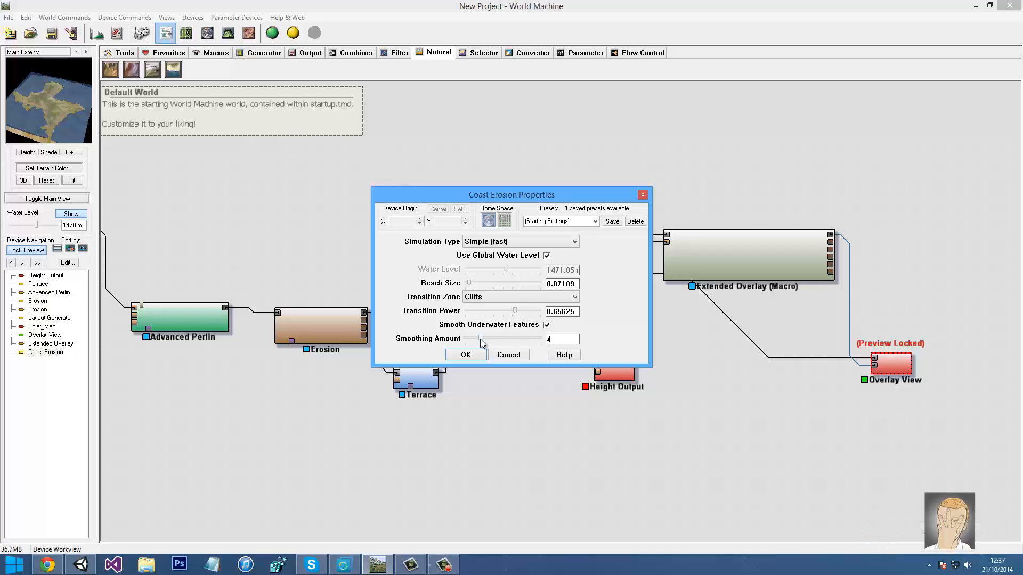
drag(485, 338, 536, 339)
click(458, 355)
click(228, 34)
click(272, 33)
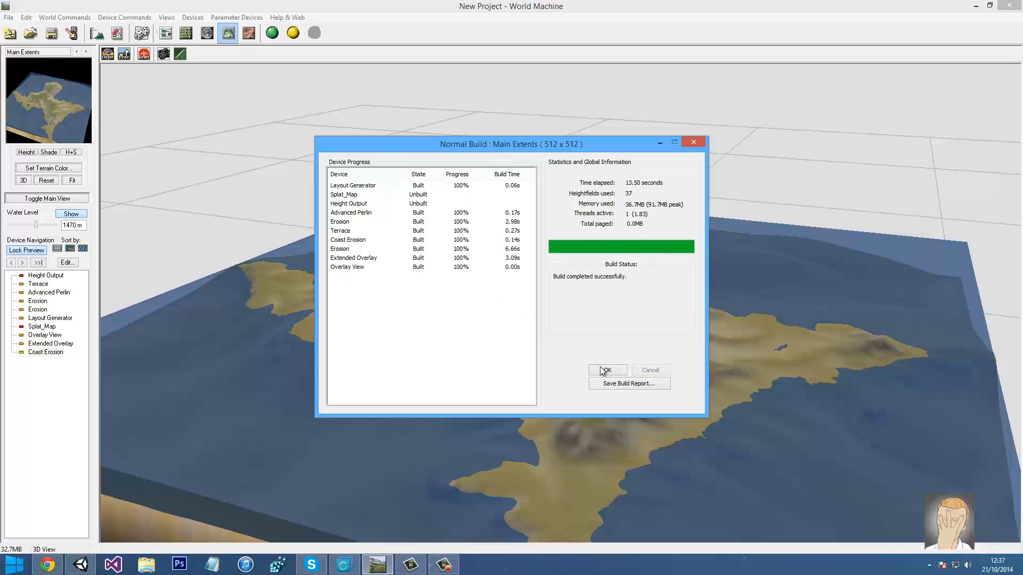
Orbit out to view the whole rebuilt island, then return to the device graph
click(606, 371)
drag(513, 319, 721, 317)
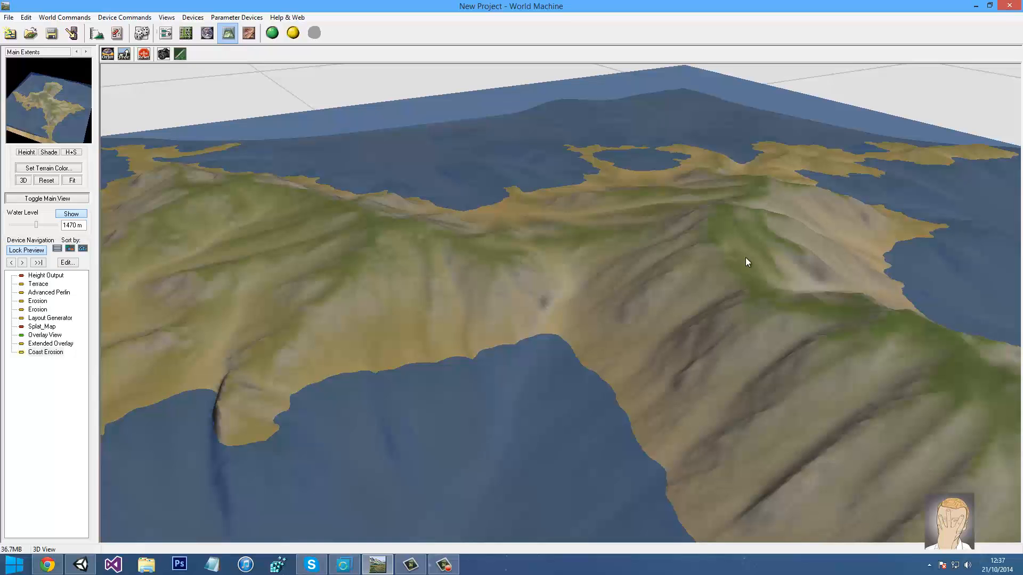
drag(600, 297, 305, 187)
click(166, 33)
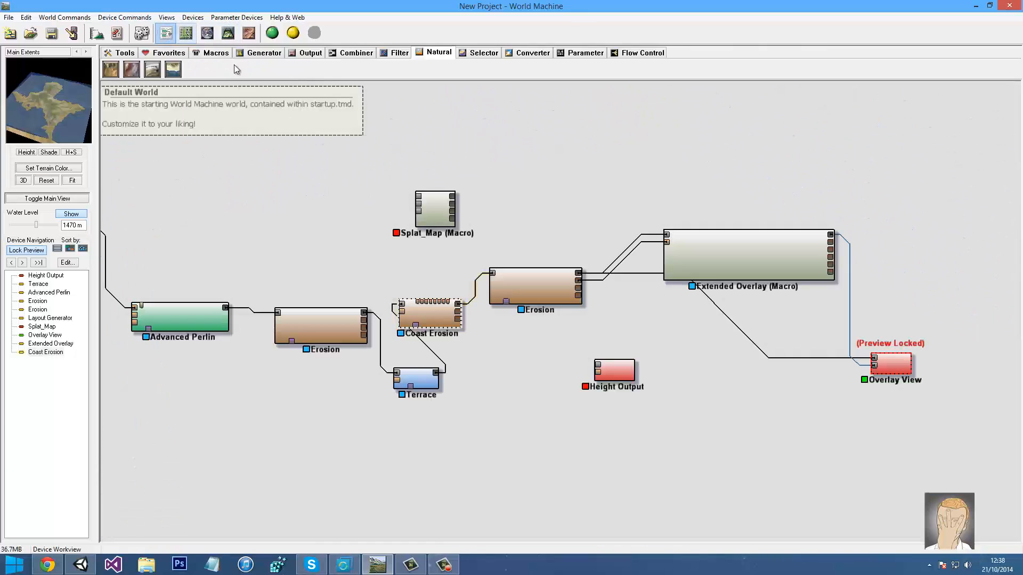
Move the Splat_Map macro to the right of Extended Overlay
click(261, 52)
click(438, 53)
middle_drag(425, 209, 313, 210)
click(449, 171)
click(289, 216)
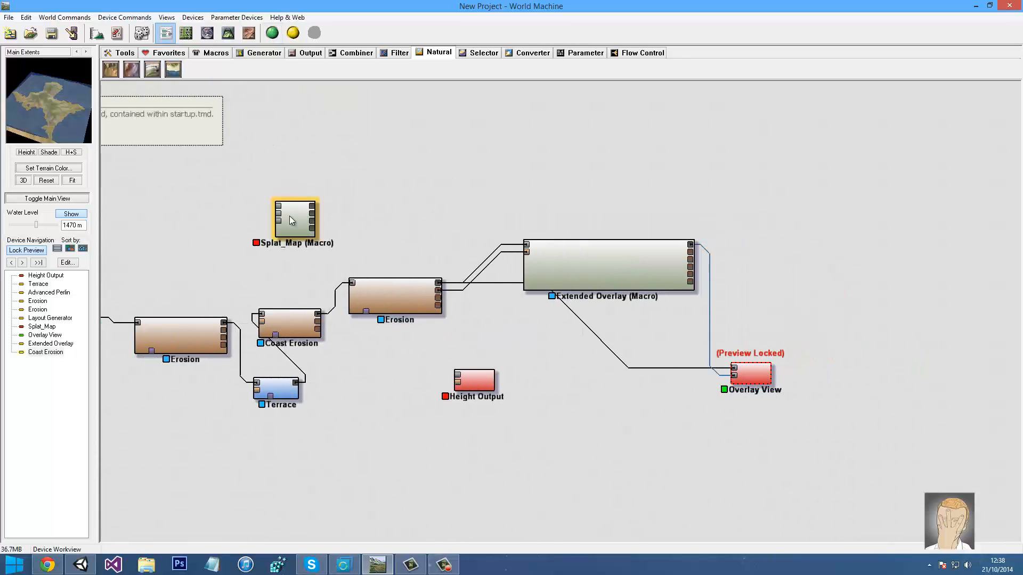
drag(280, 222, 779, 262)
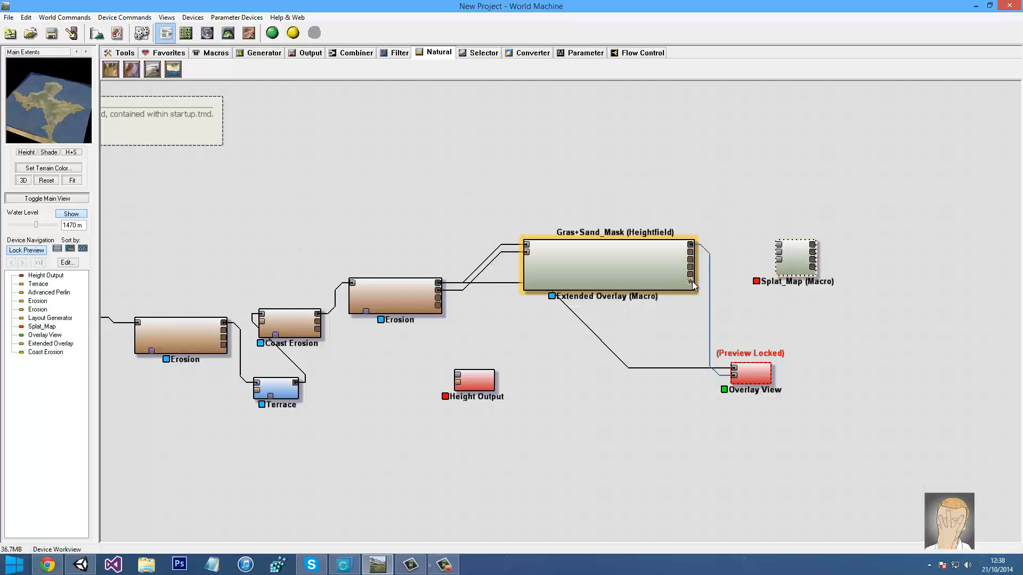
middle_drag(659, 196, 586, 205)
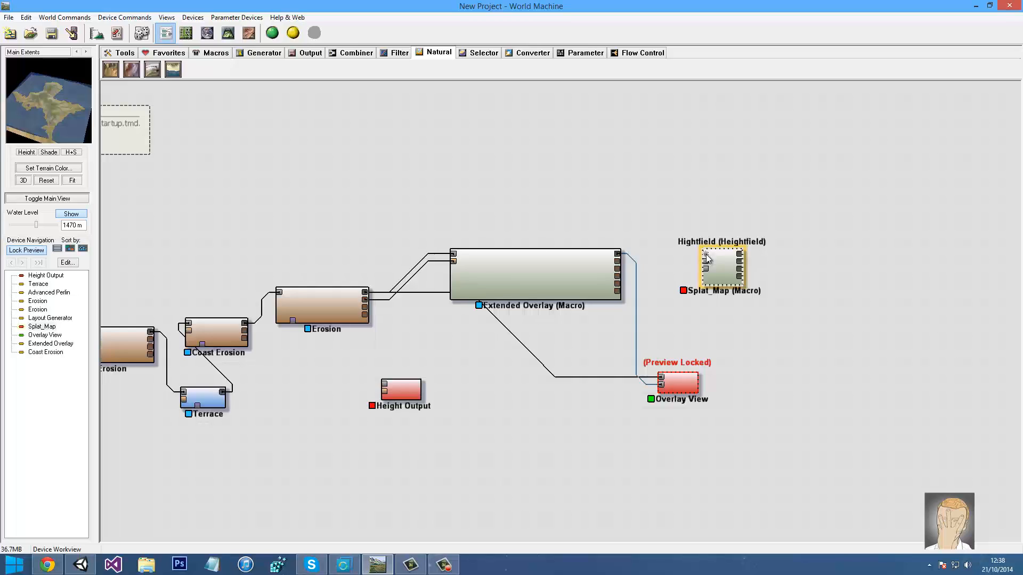
Wire Erosion's outputs into Splat_Map's Cliff Map and Deposition Map inputs
drag(706, 258, 366, 294)
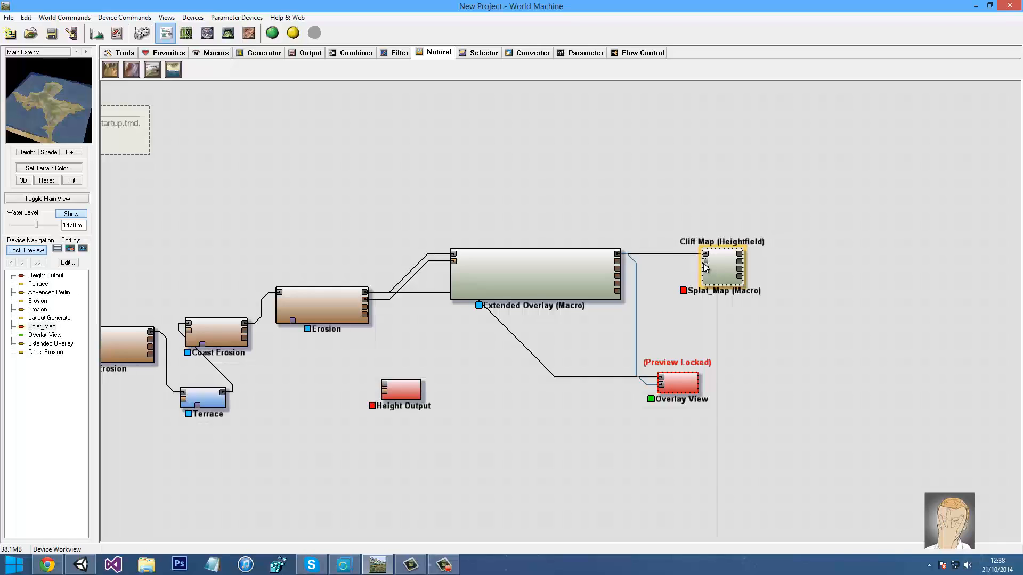
middle_drag(244, 333, 328, 318)
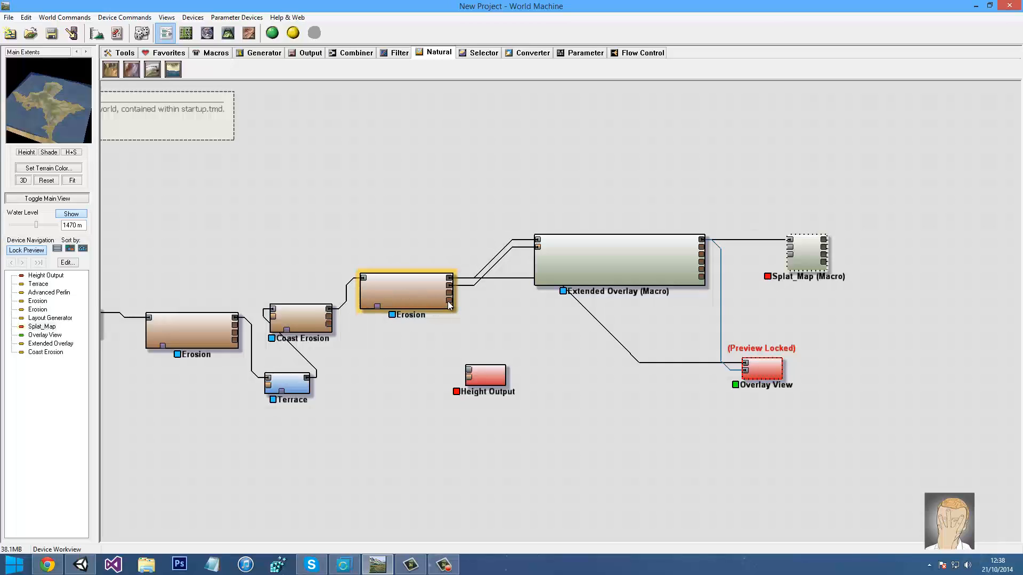
drag(449, 301, 830, 316)
middle_drag(509, 159, 415, 129)
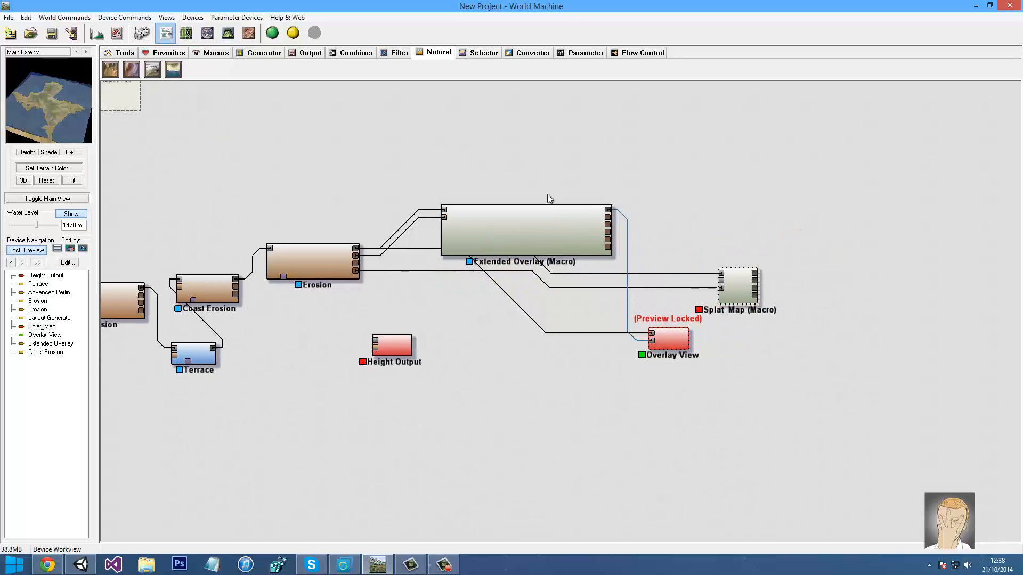
mouse_move(72, 115)
mouse_down()
mouse_move(56, 129)
mouse_move(69, 126)
mouse_up()
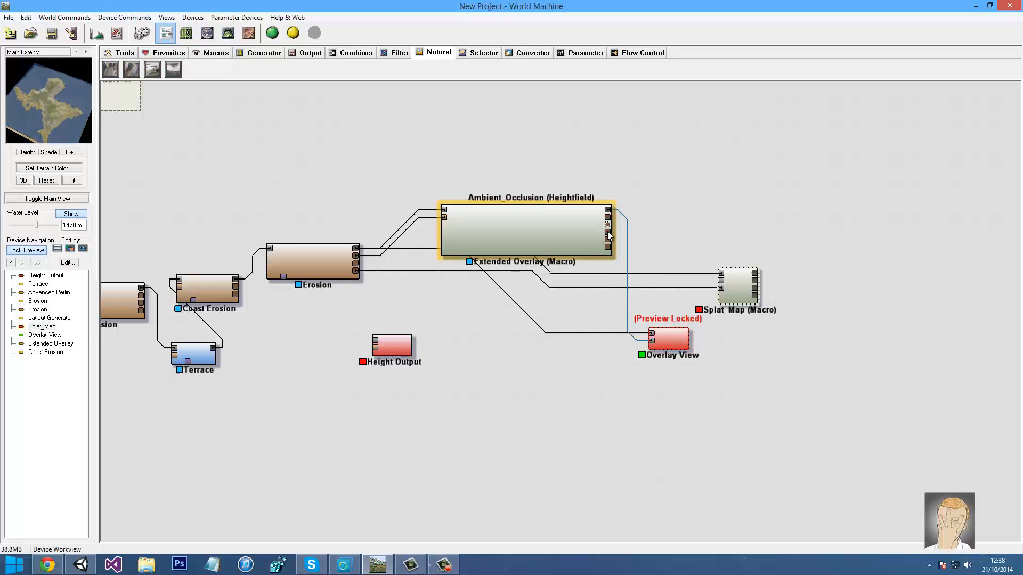
click(593, 164)
Add a trial Bitmap Output from the macro, preview it unlocked, then delete it
click(308, 55)
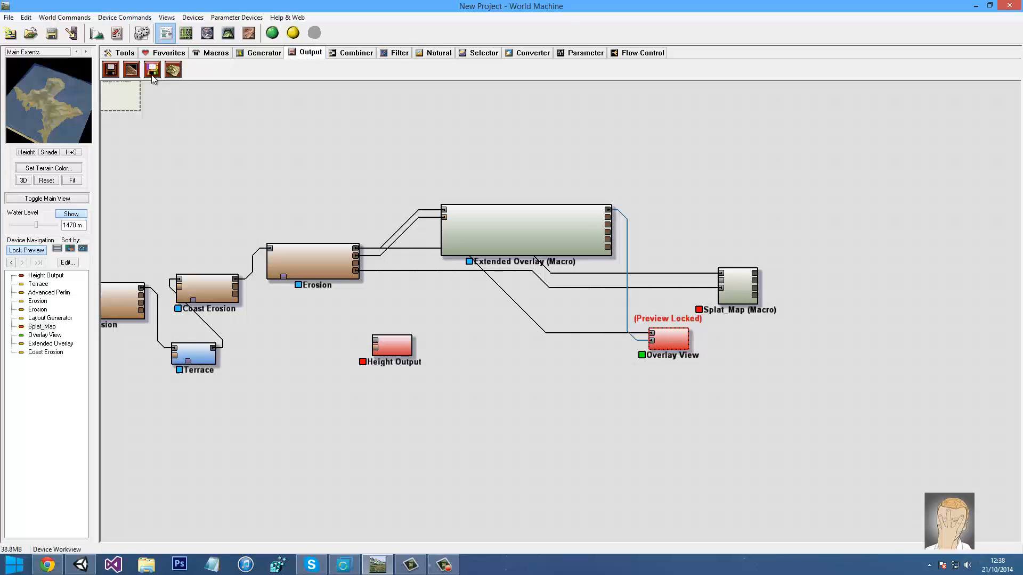
click(153, 71)
click(701, 209)
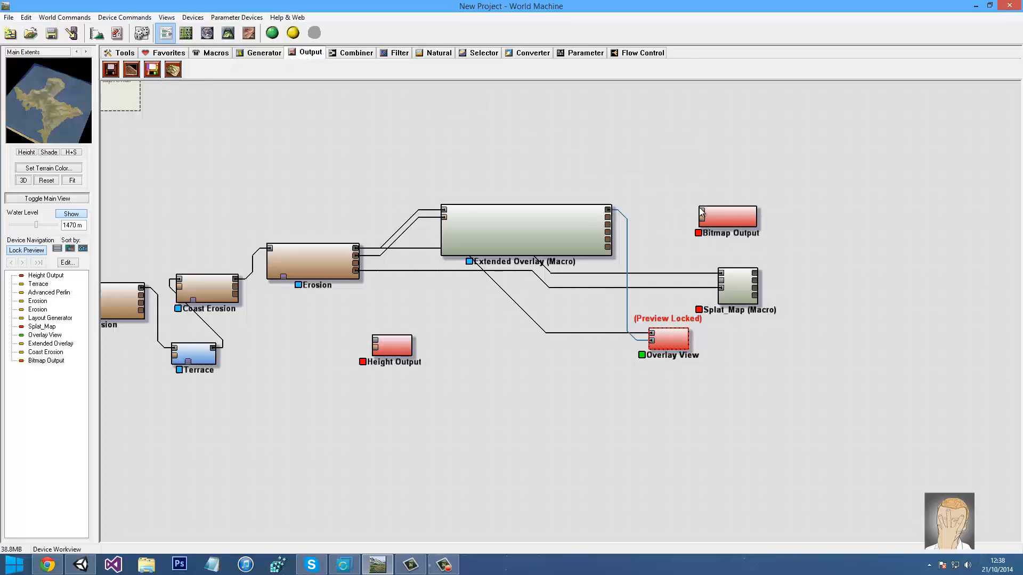
drag(699, 211, 608, 231)
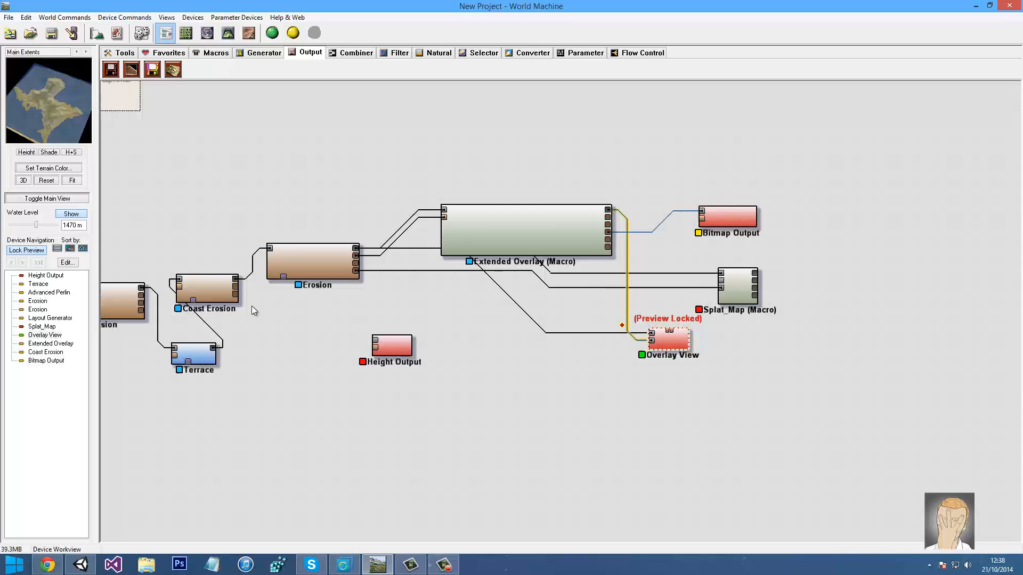
click(717, 219)
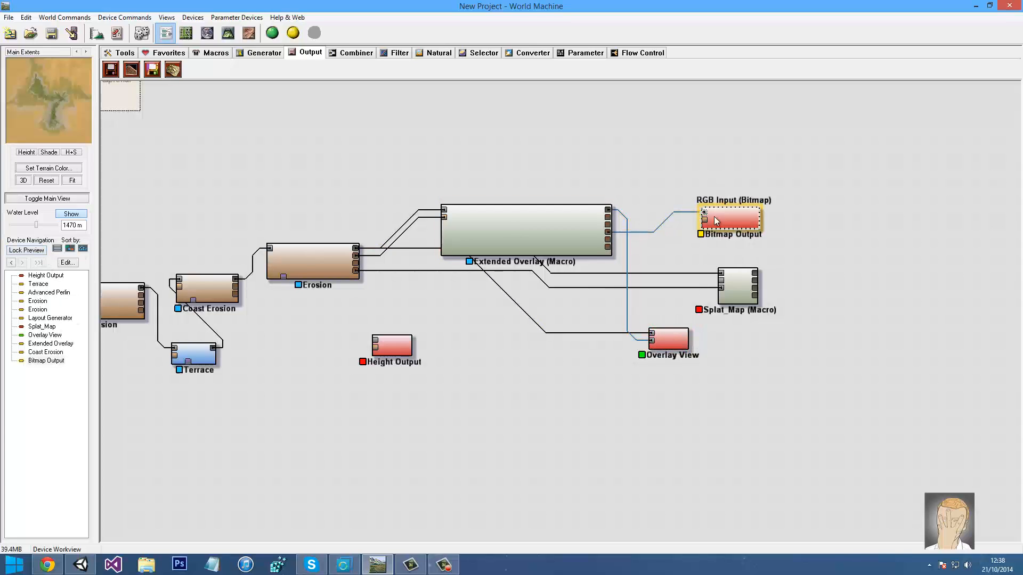
key(Delete)
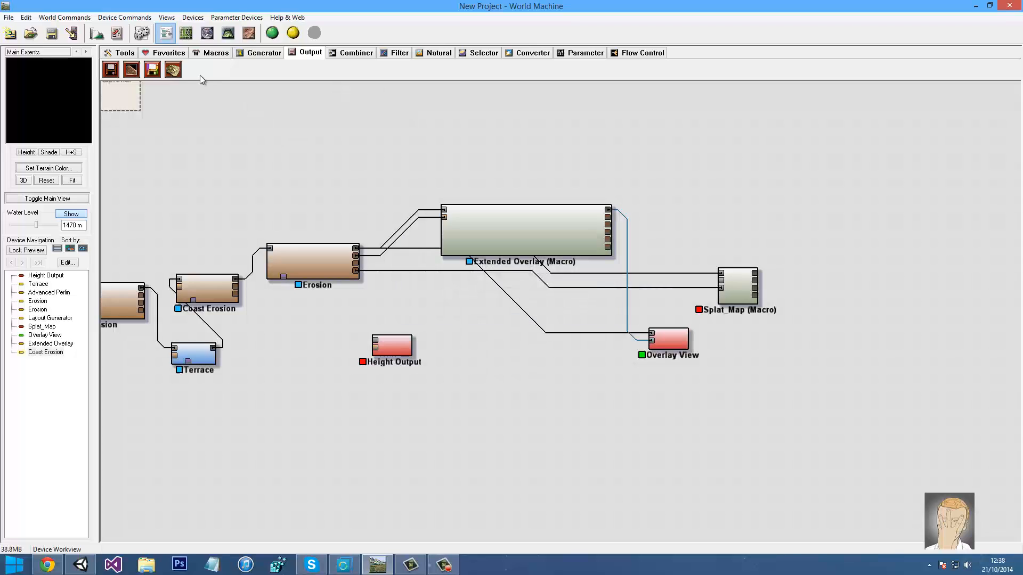
Add a Height Output wired from Extended Overlay's bottom output, then delete it
drag(110, 70, 724, 228)
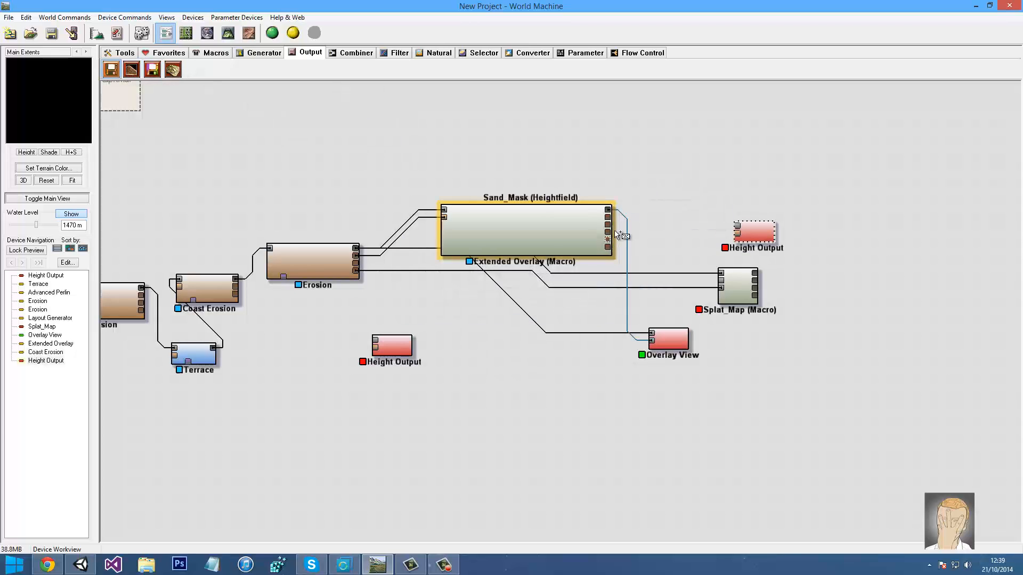
click(585, 229)
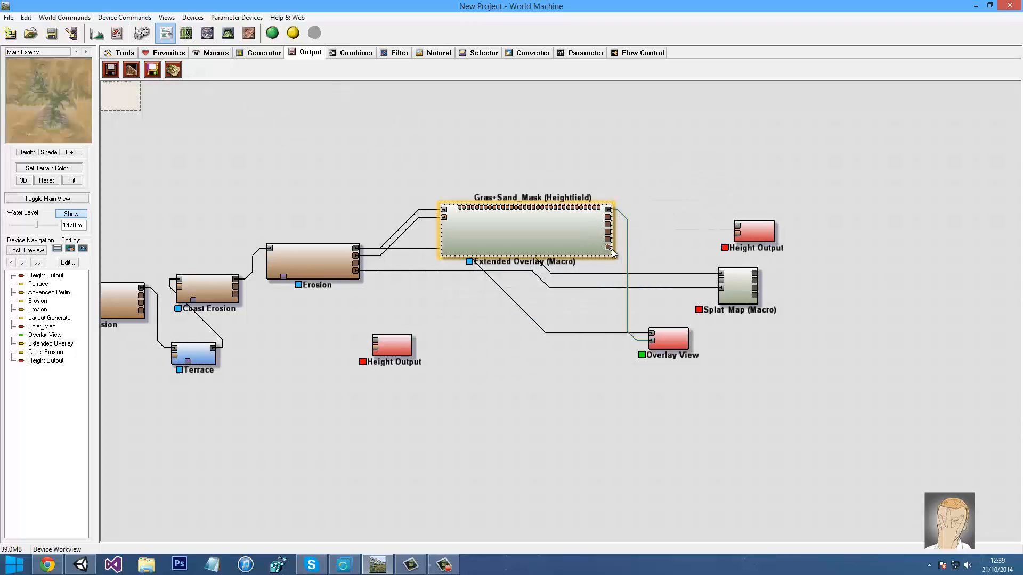
drag(608, 246, 752, 230)
click(753, 230)
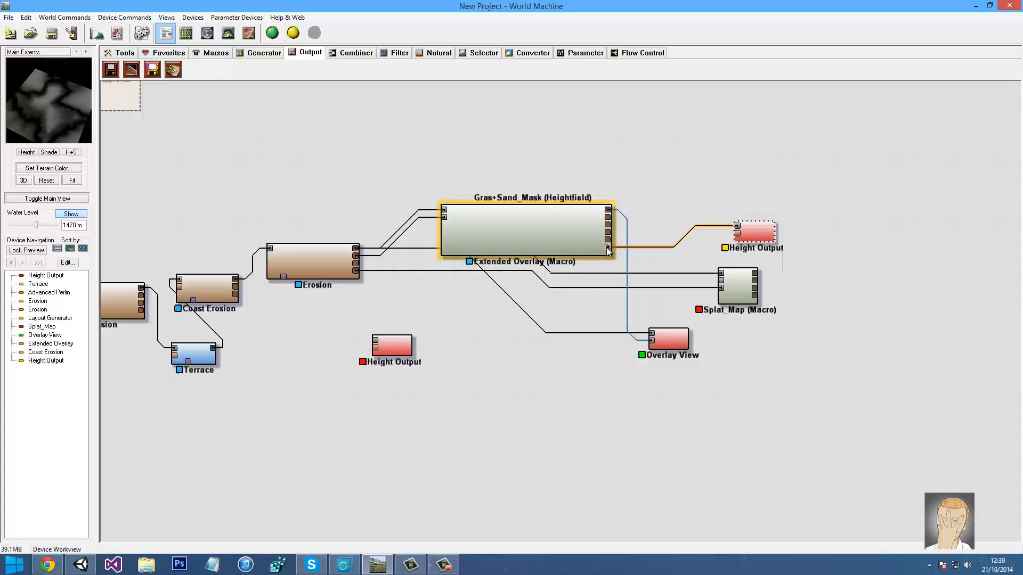
key(Delete)
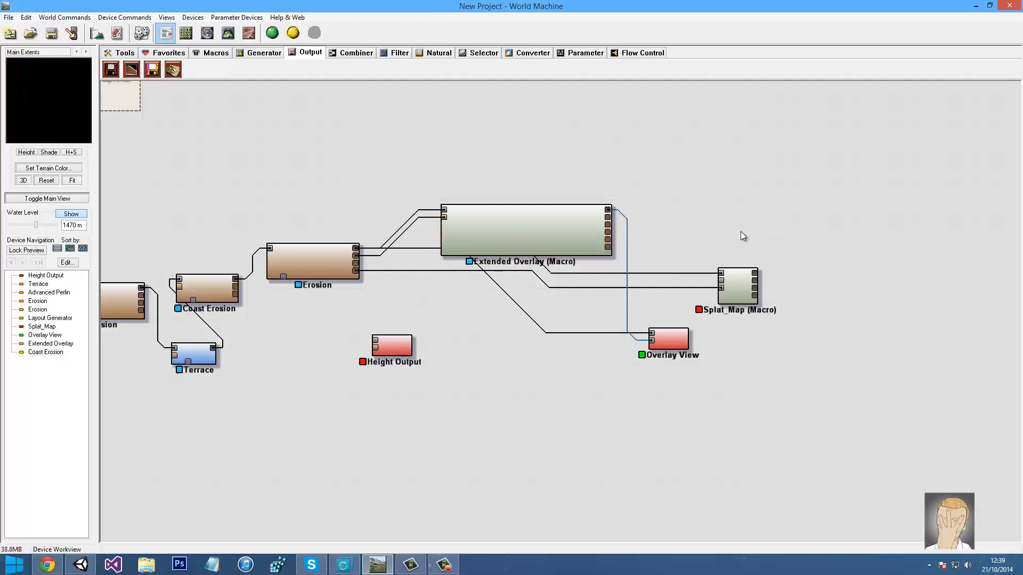
Remove a trial Height Output and wire Extended Overlay's Gras+Sand_Mask into Splat_Map's second input
mouse_move(111, 70)
mouse_down()
mouse_move(714, 183)
mouse_move(692, 219)
mouse_move(609, 241)
mouse_up()
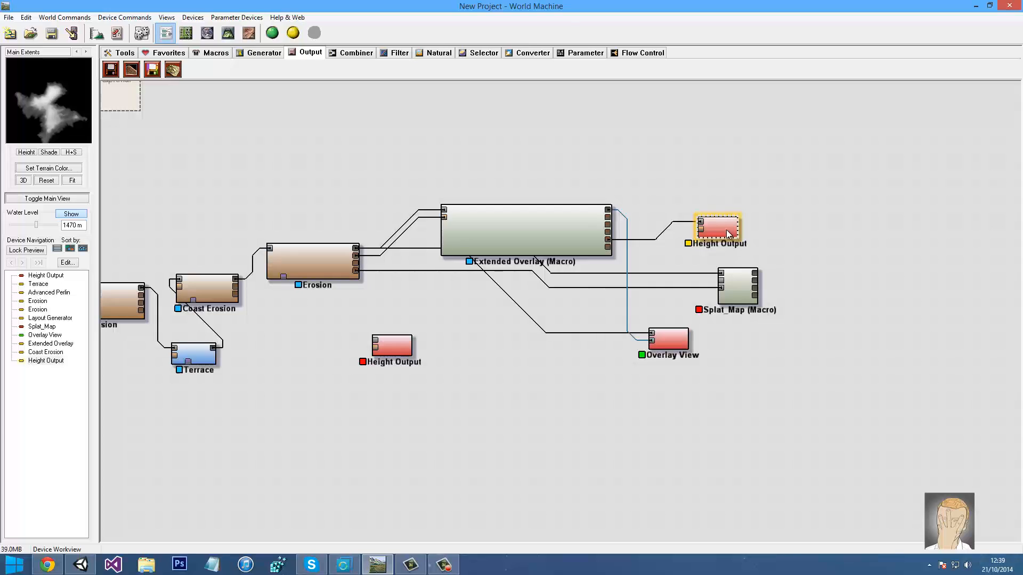
mouse_move(609, 232)
mouse_down()
mouse_move(715, 227)
mouse_move(599, 223)
mouse_move(609, 225)
mouse_up()
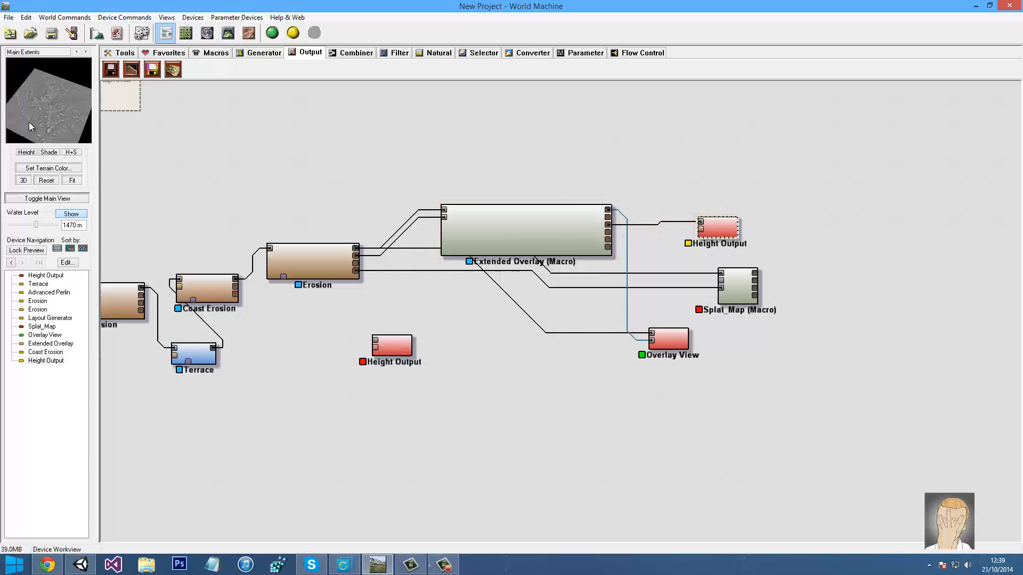
drag(697, 228, 608, 218)
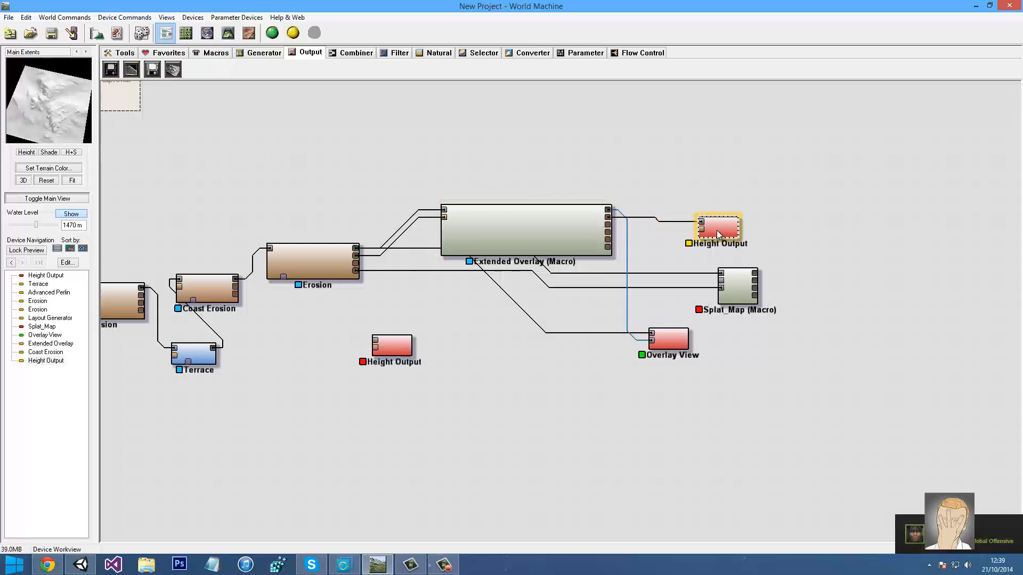
drag(717, 230, 715, 219)
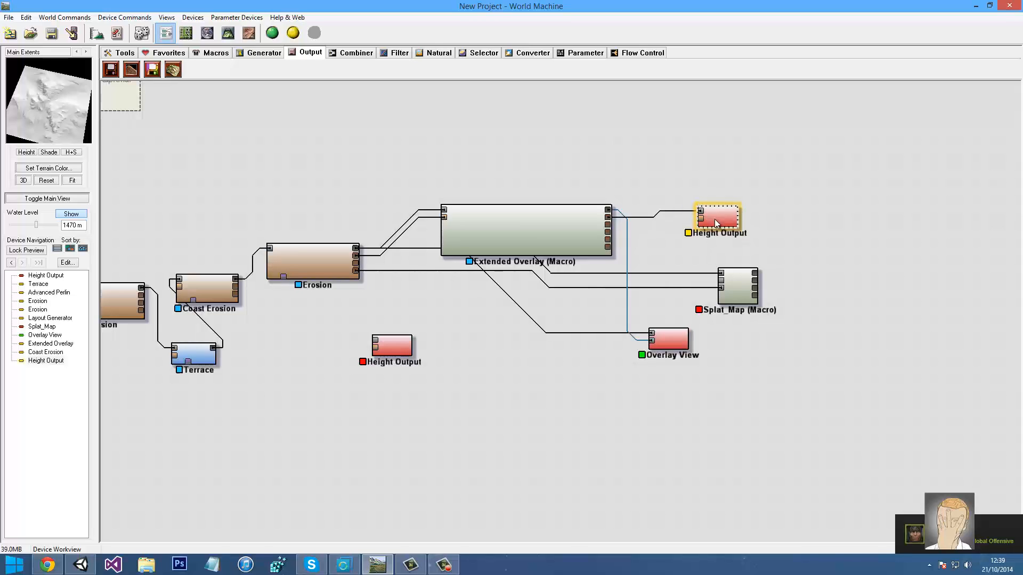
key(Delete)
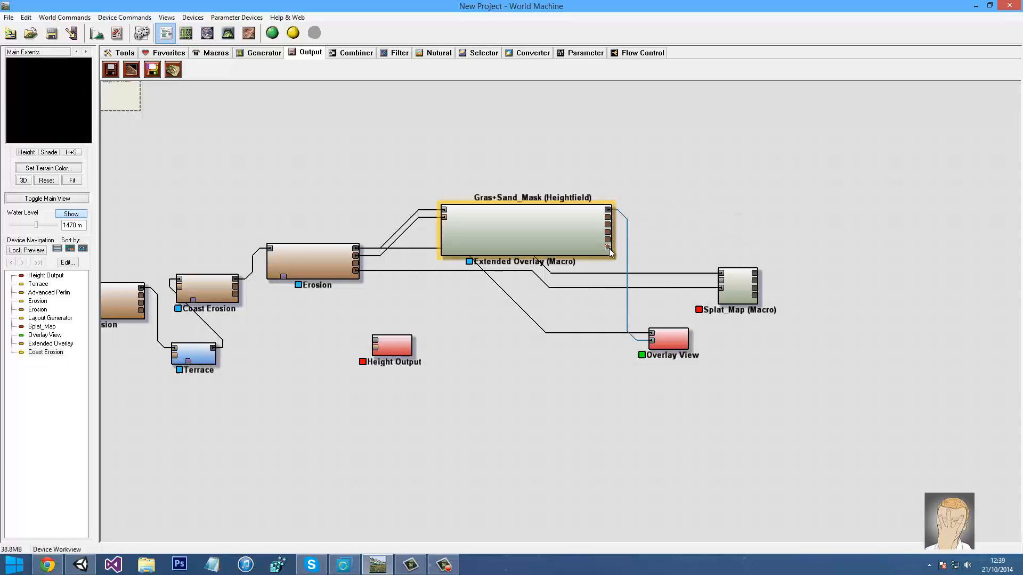
drag(609, 248, 721, 280)
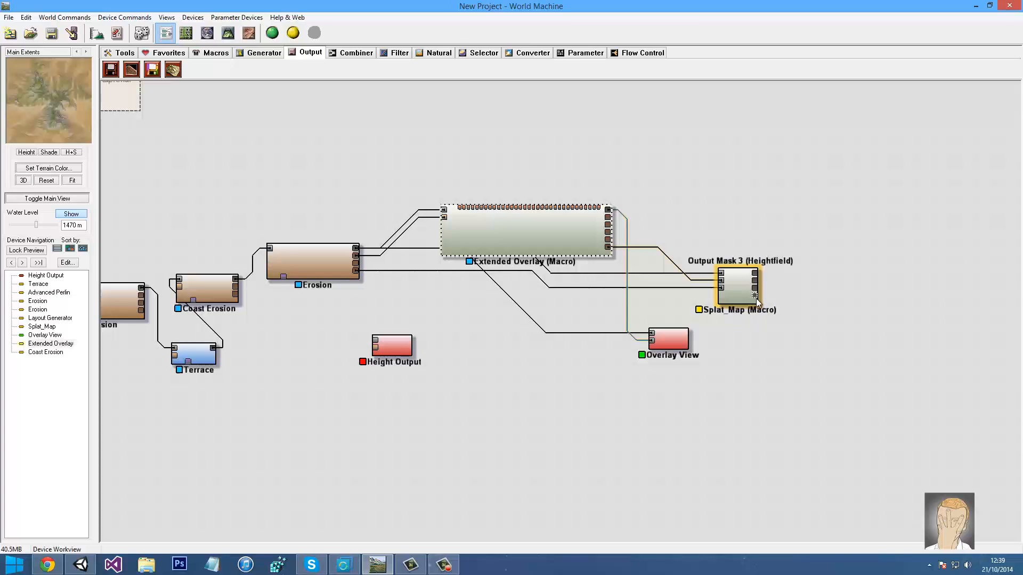
Add a trial Height Output and wire it to Splat_Map's third output
click(153, 70)
click(839, 255)
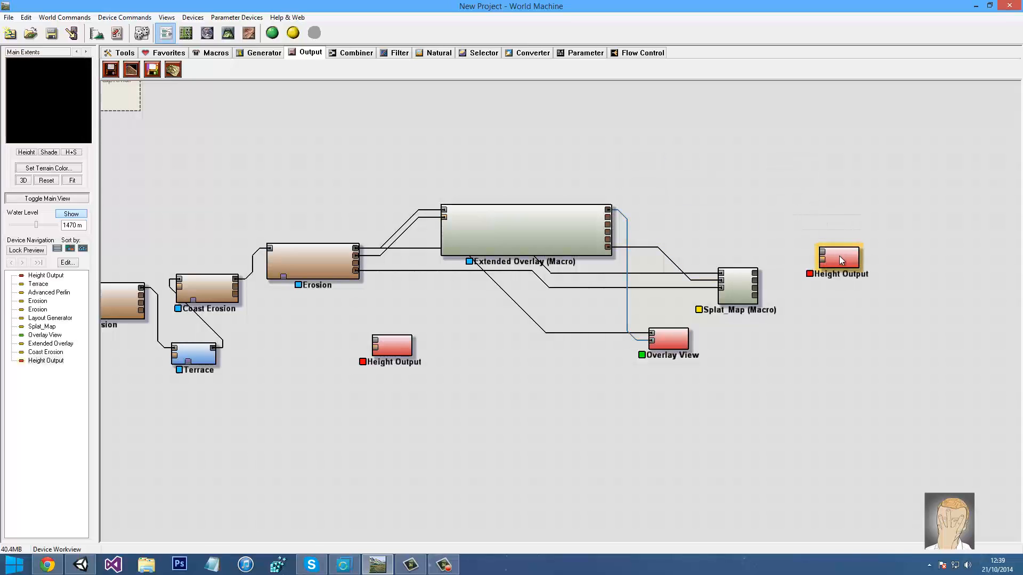
drag(754, 273, 826, 261)
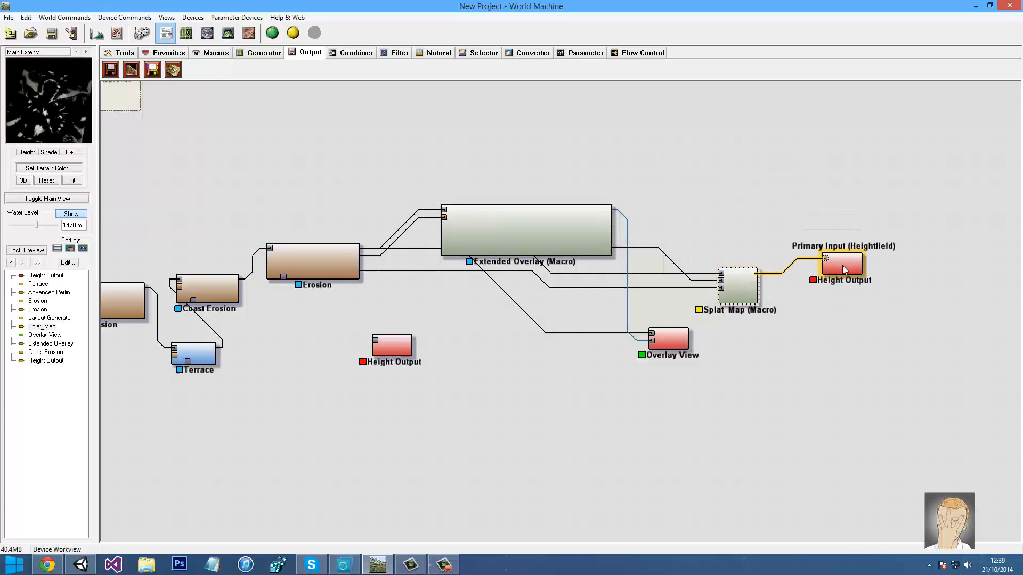
click(843, 270)
click(759, 283)
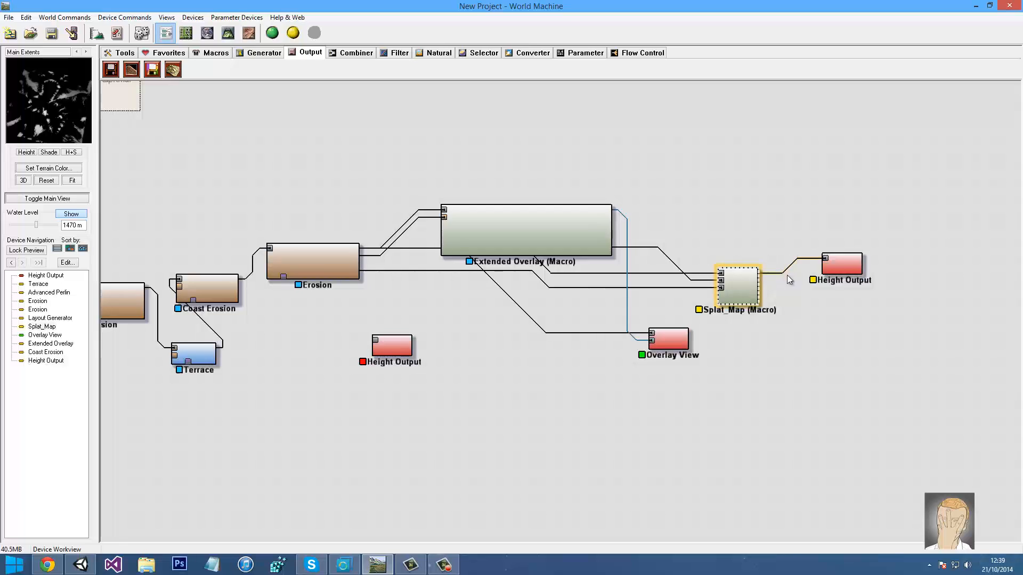
mouse_move(829, 258)
mouse_down()
mouse_move(840, 263)
mouse_move(758, 295)
mouse_move(826, 259)
mouse_up()
click(759, 289)
click(843, 269)
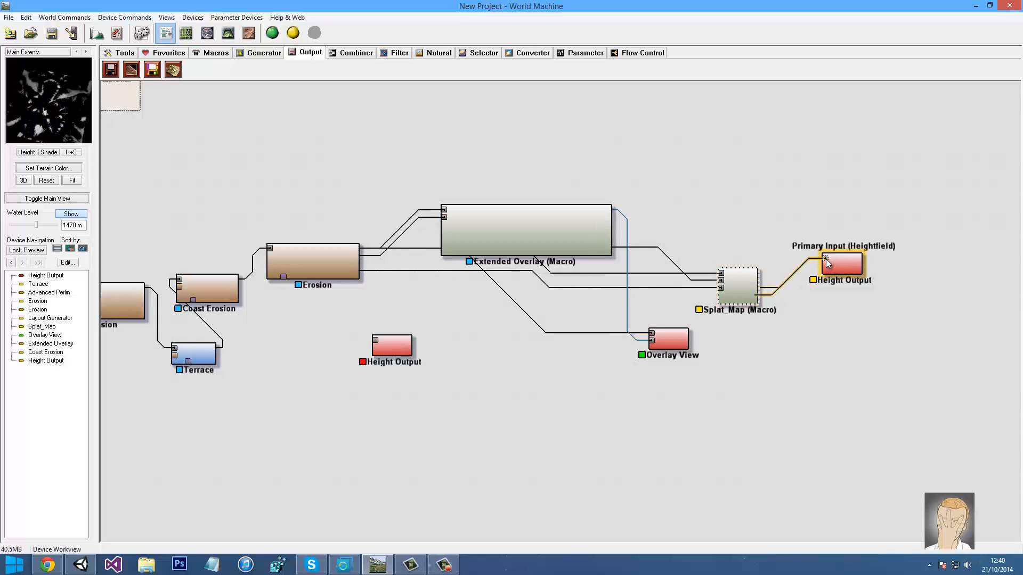
Delete the right-hand trial Height Output node
click(444, 565)
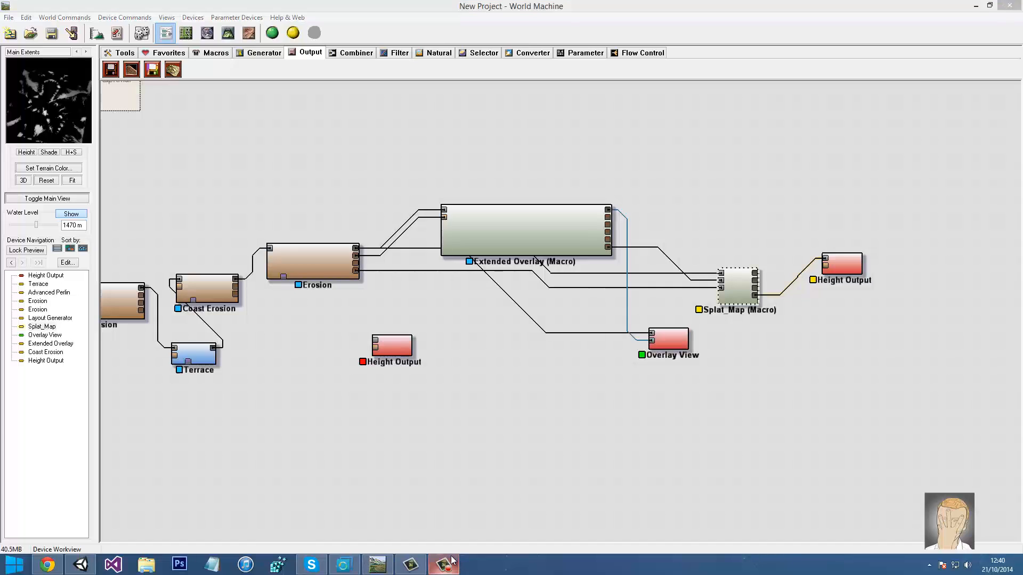
click(974, 515)
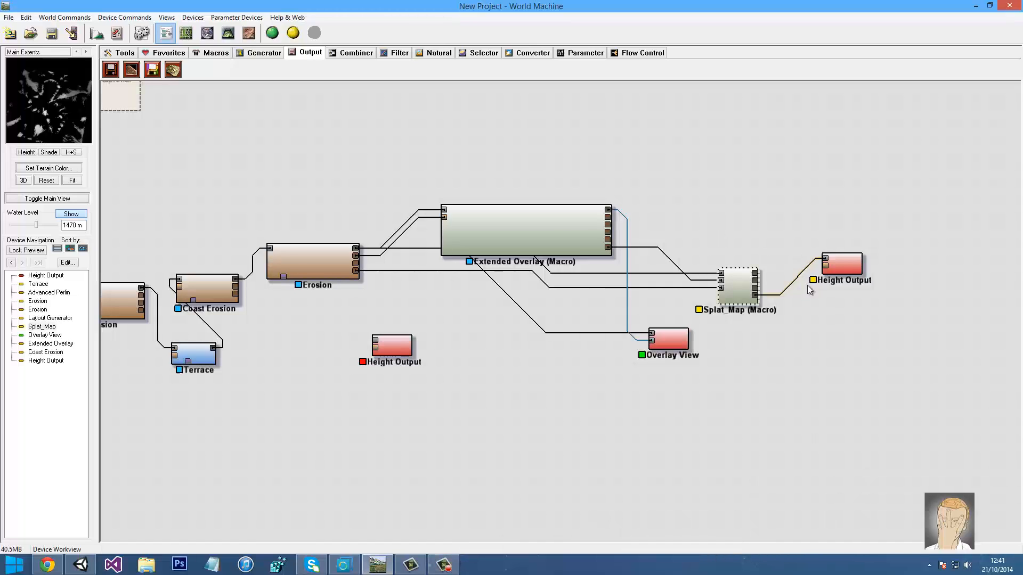
click(841, 263)
key(Delete)
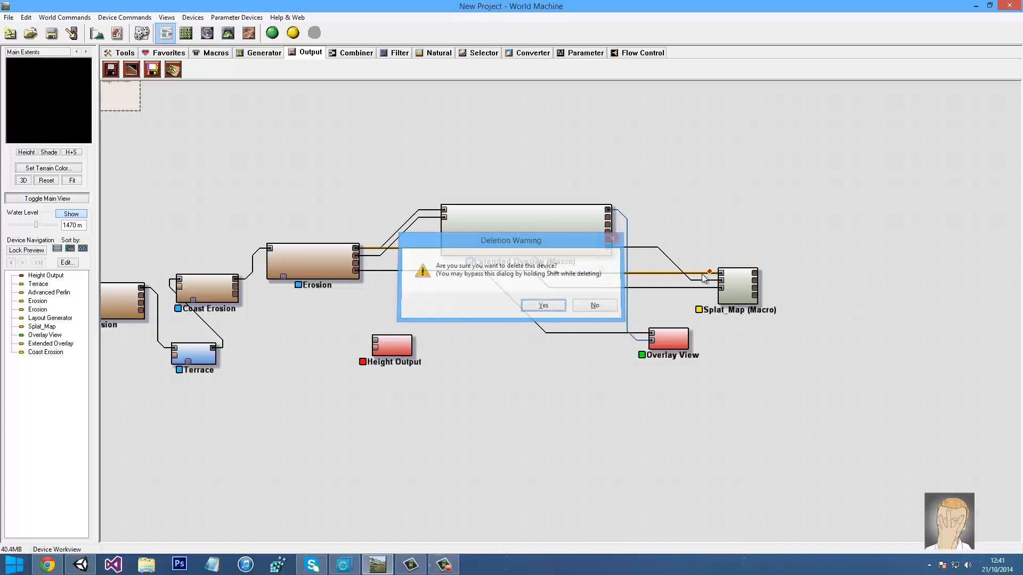
key(Return)
Browse the device categories, place a trial Splat Converter, then delete it
click(355, 52)
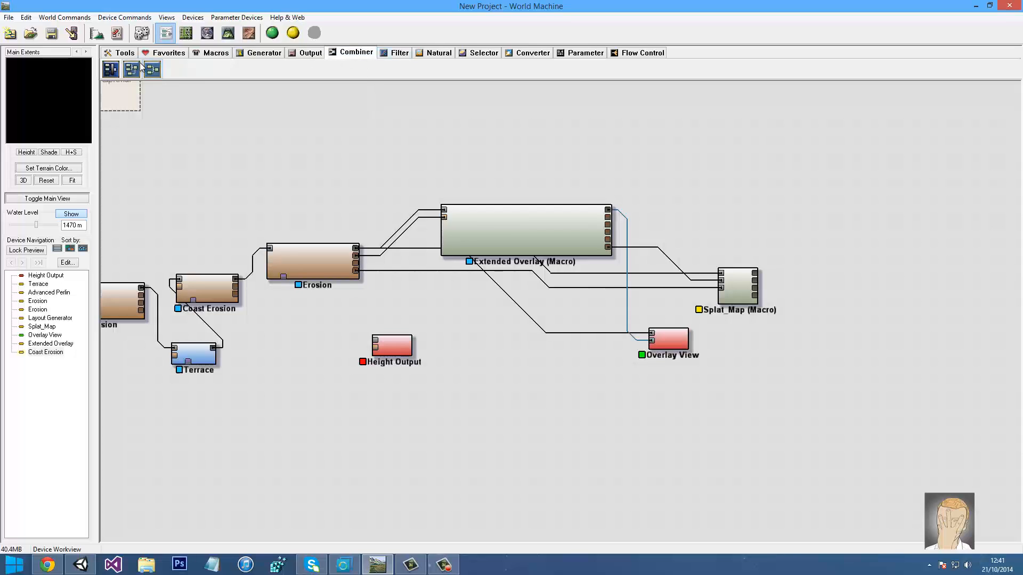
click(393, 53)
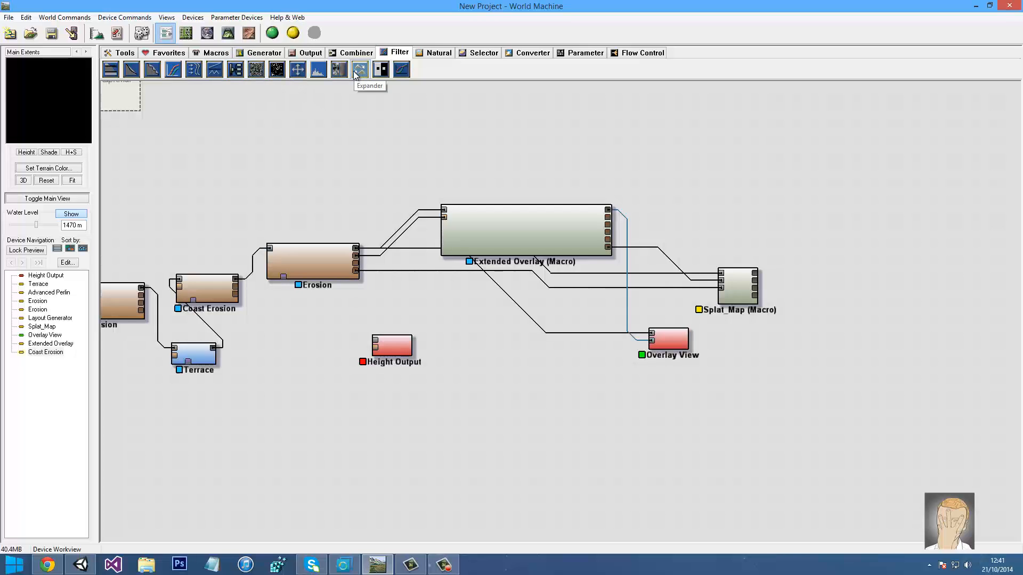
click(437, 54)
click(484, 55)
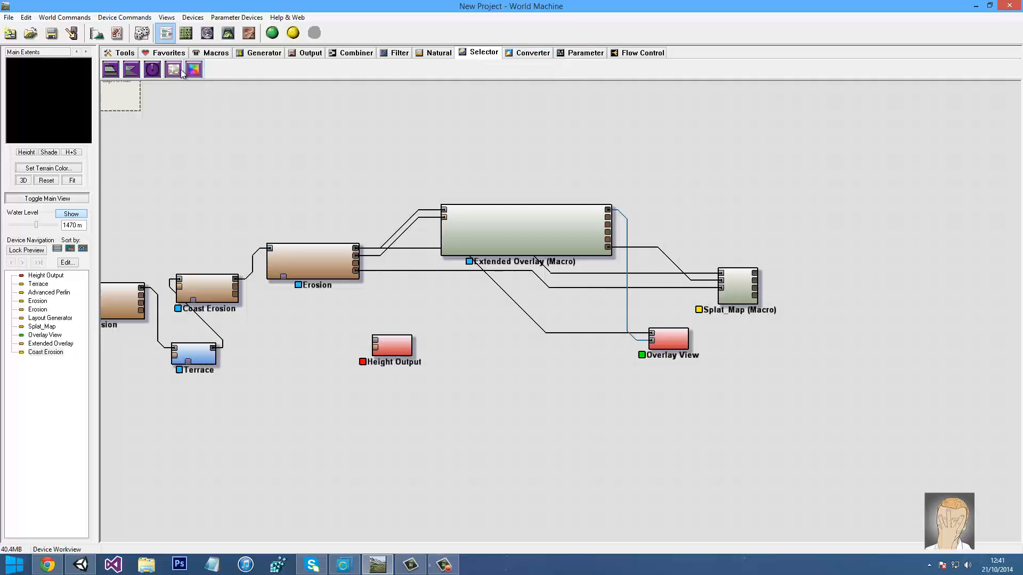
click(541, 55)
click(569, 56)
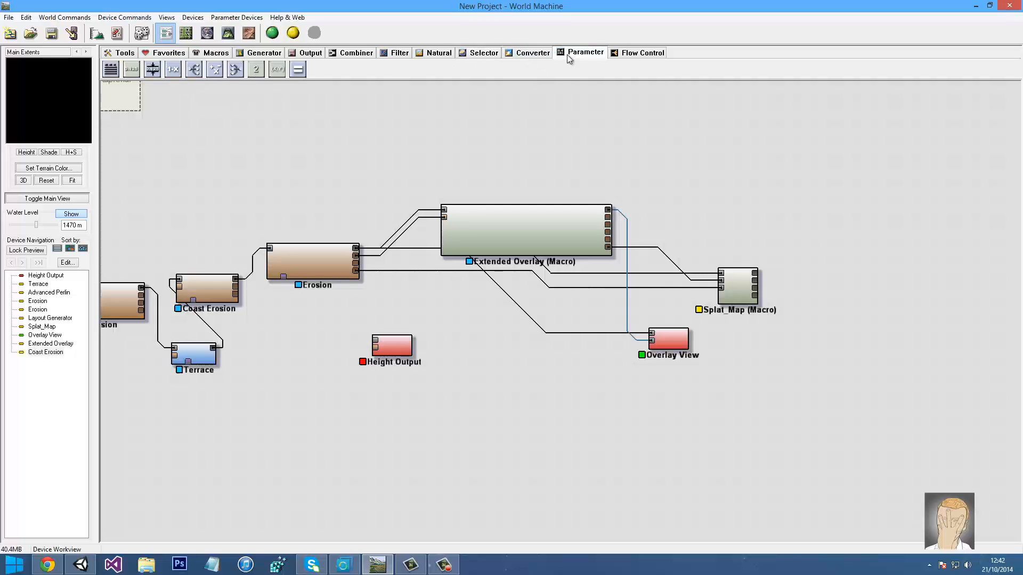
click(540, 52)
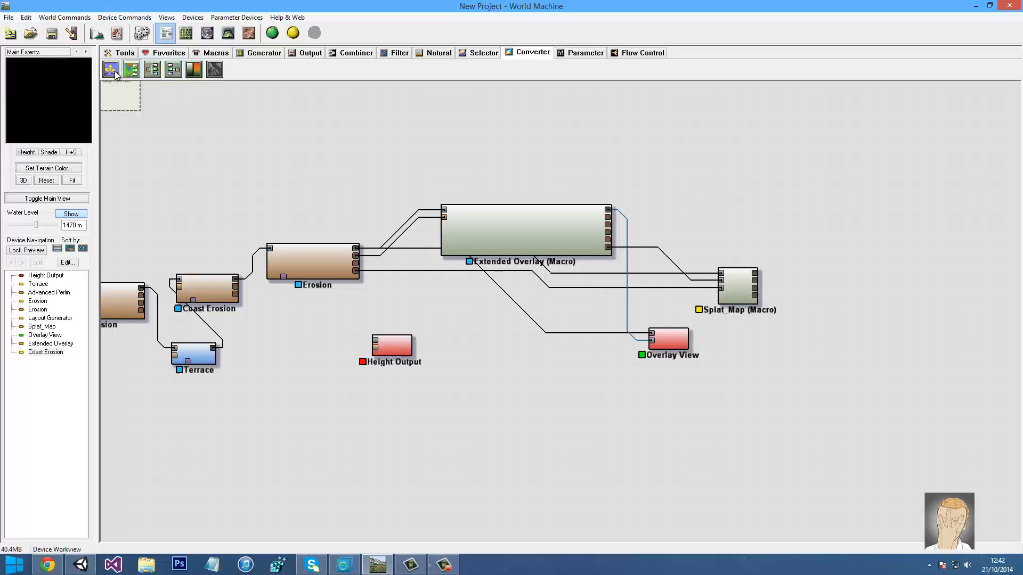
click(132, 72)
click(697, 189)
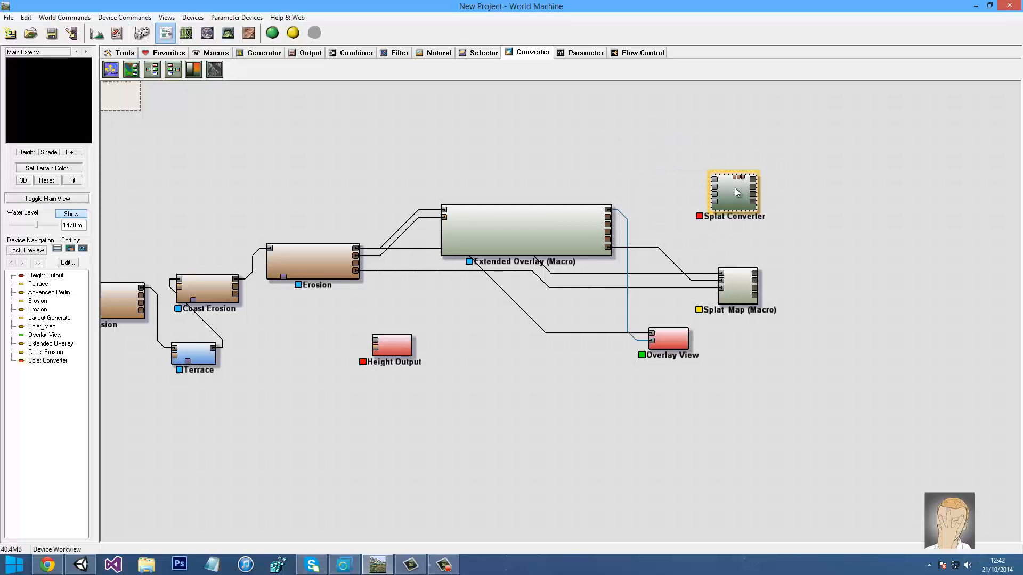
key(Delete)
Place a Channel Combiner right of Splat_Map and wire Splat_Map's outputs into it
click(173, 69)
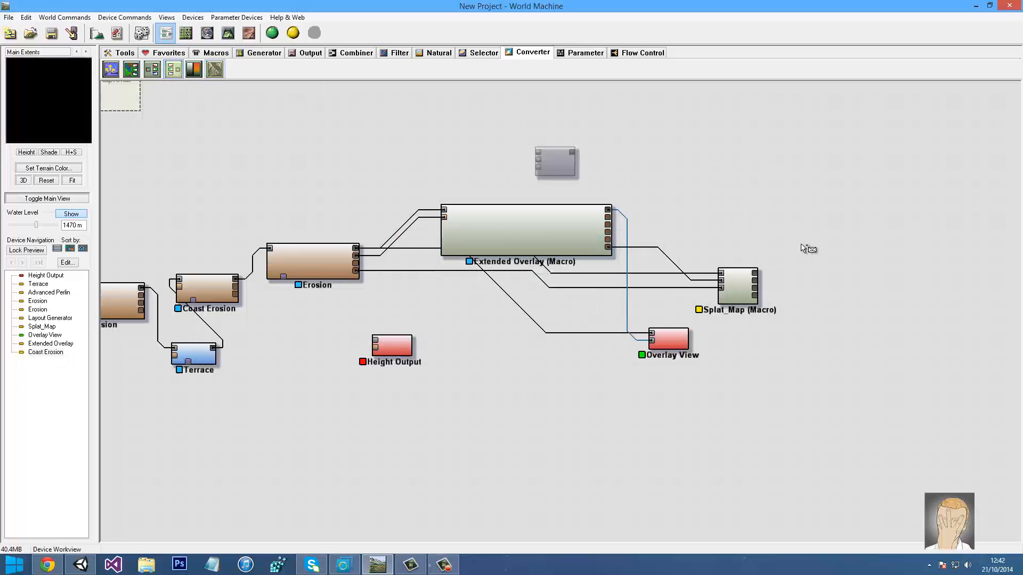
click(860, 293)
drag(757, 274, 846, 292)
drag(756, 281, 844, 303)
click(858, 293)
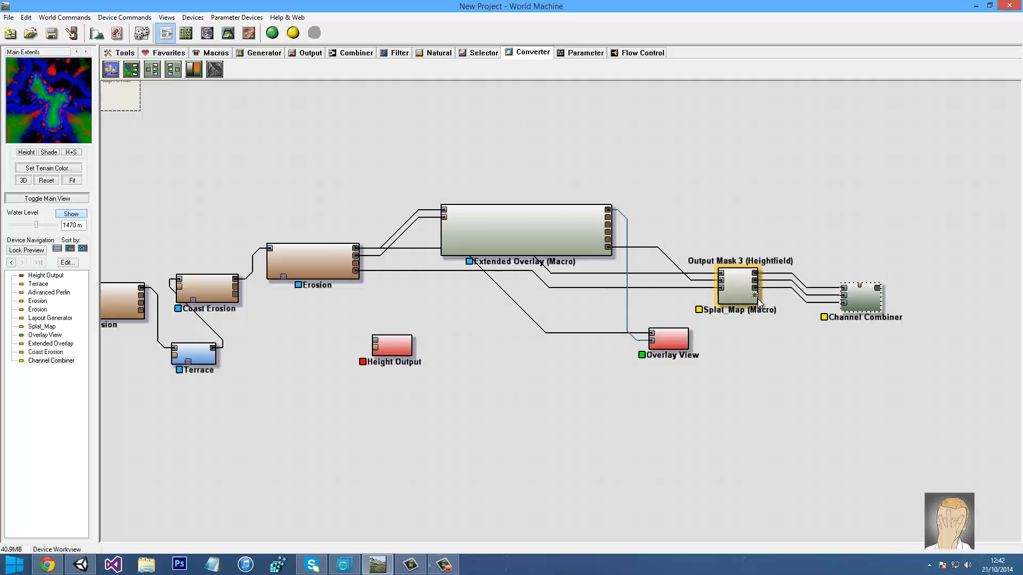
drag(755, 297, 844, 303)
click(867, 308)
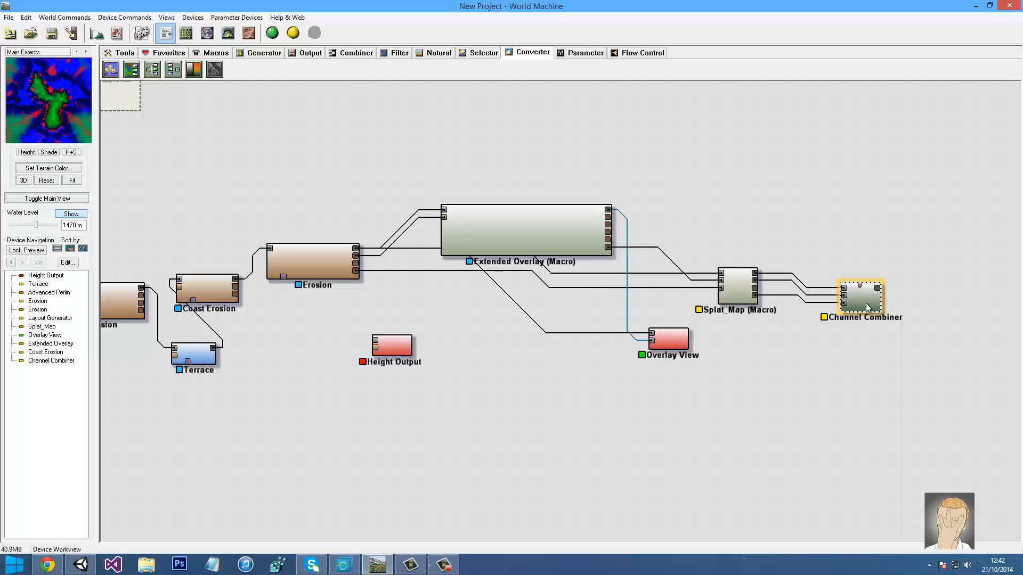
Disconnect the wire from Channel Combiner's Blue input and pick the Combiner device
key(super)
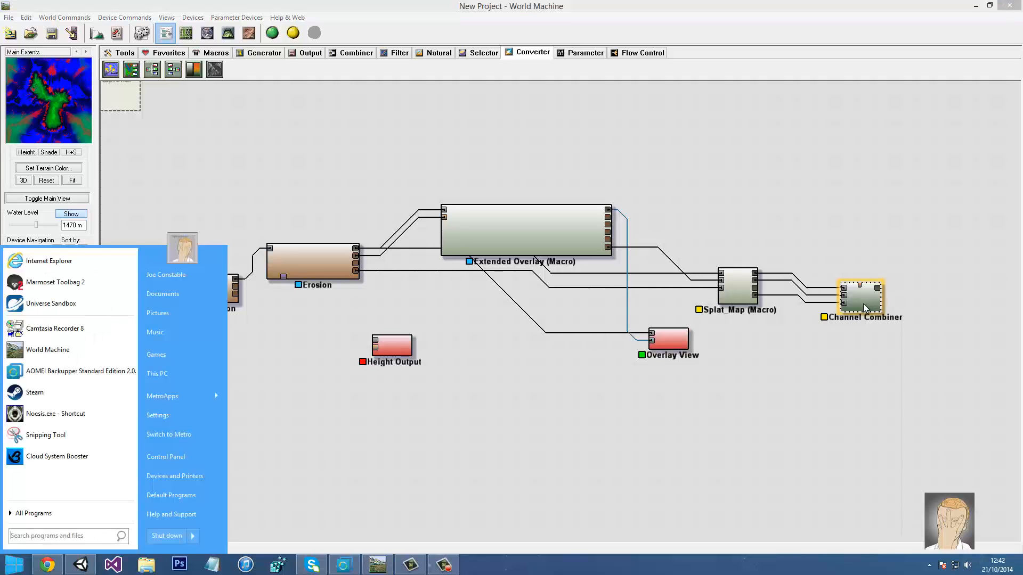
click(756, 200)
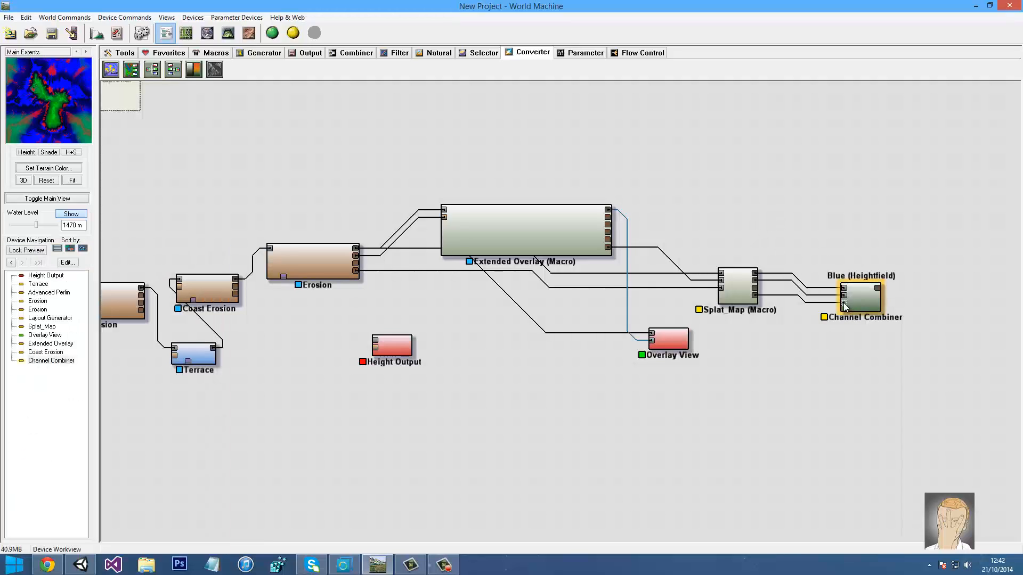
drag(844, 305, 702, 199)
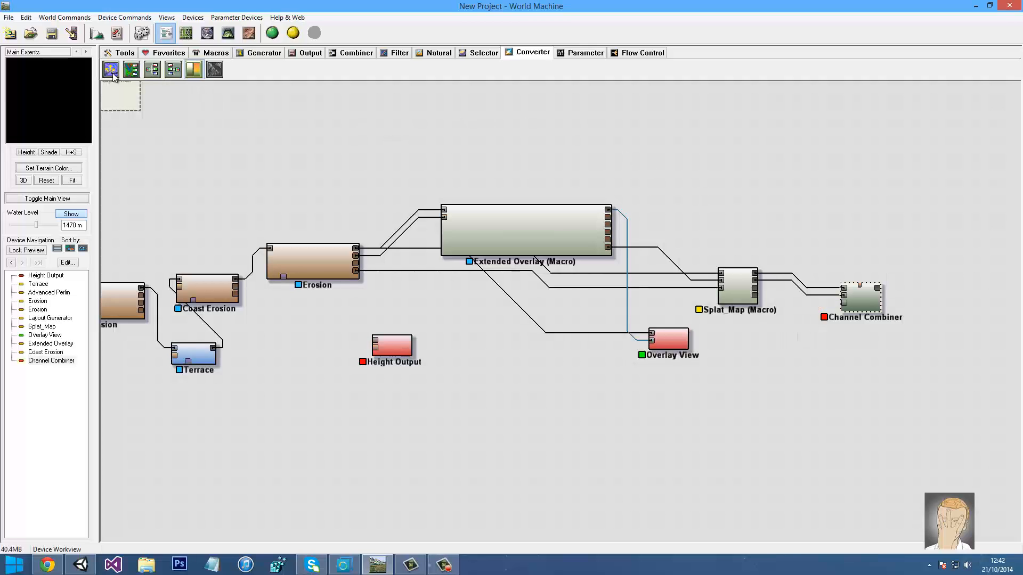
click(330, 53)
click(152, 69)
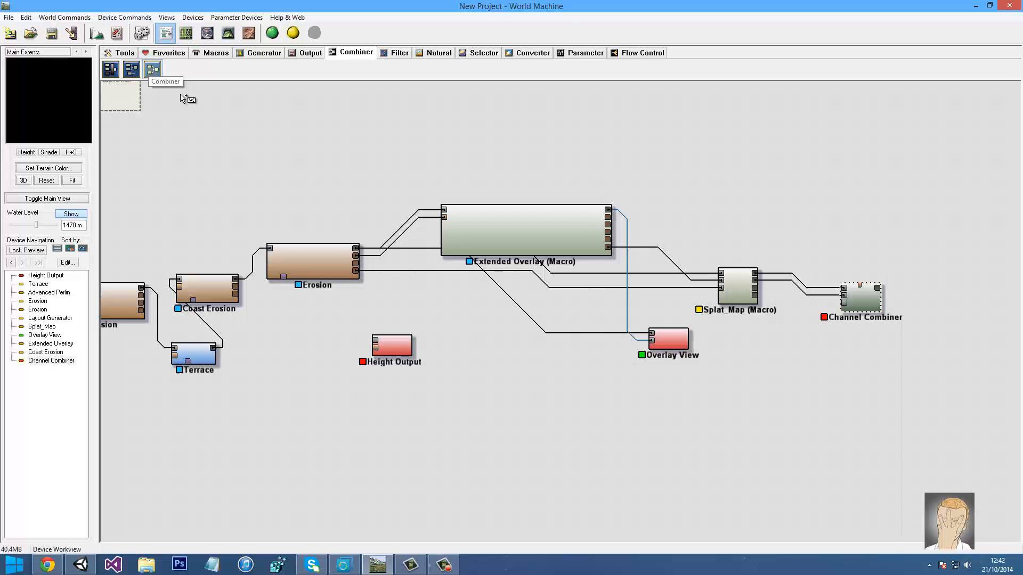
Place a Combiner below Splat_Map, feed it two Splat_Map outputs, and route it into Channel Combiner's Blue input
click(795, 358)
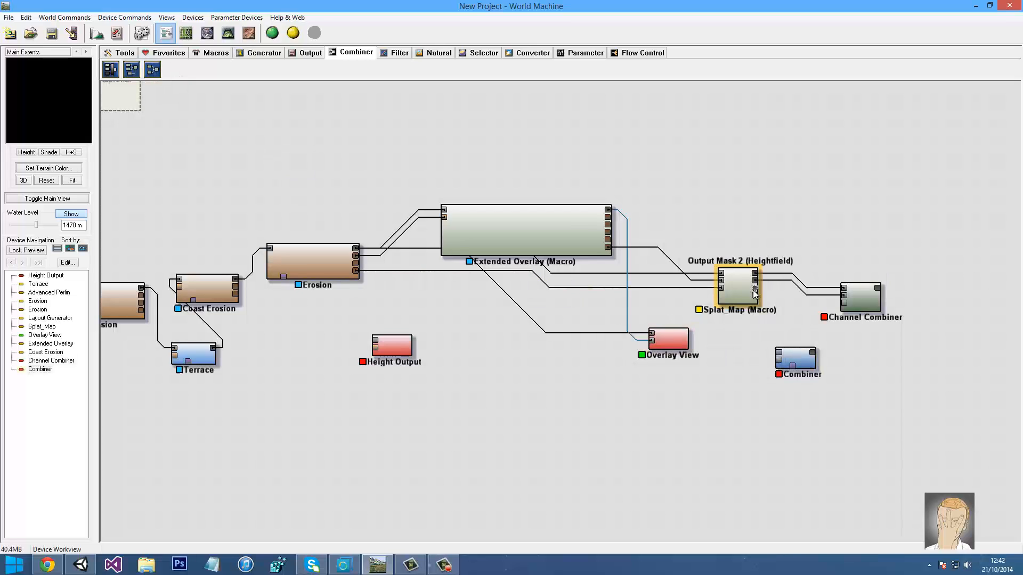
drag(755, 293, 780, 353)
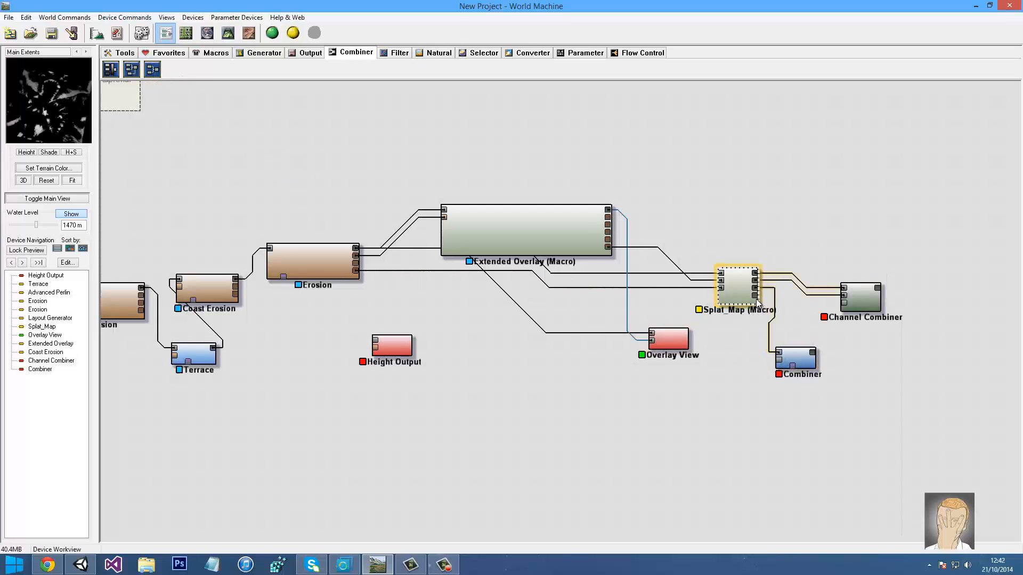
drag(757, 303, 785, 362)
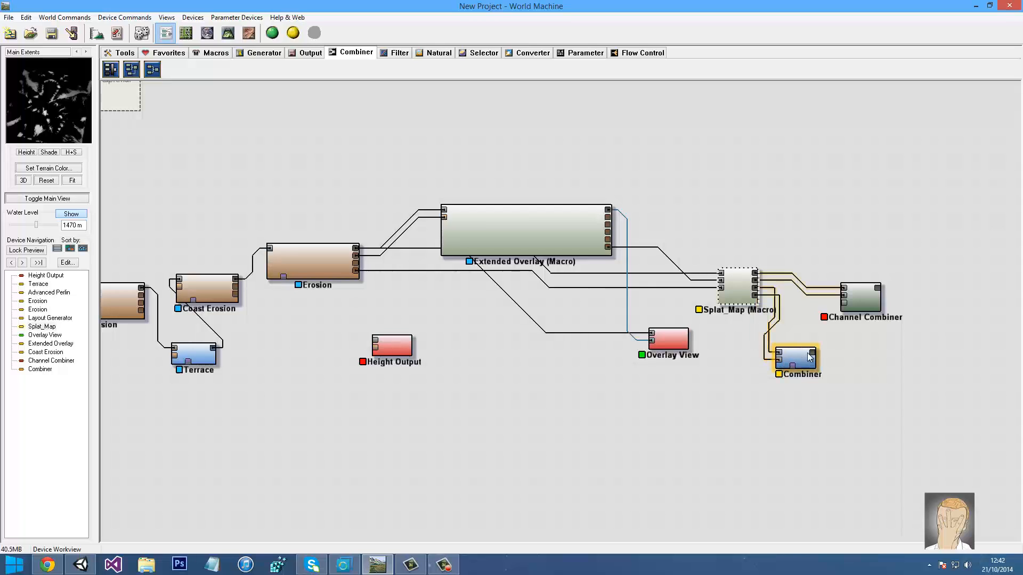
click(794, 360)
drag(812, 354, 864, 303)
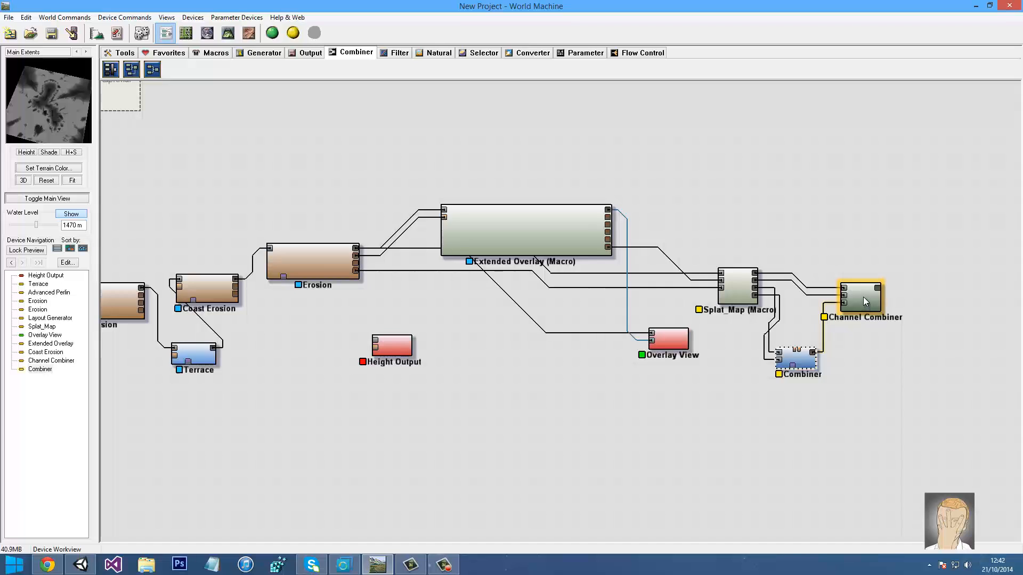
click(863, 298)
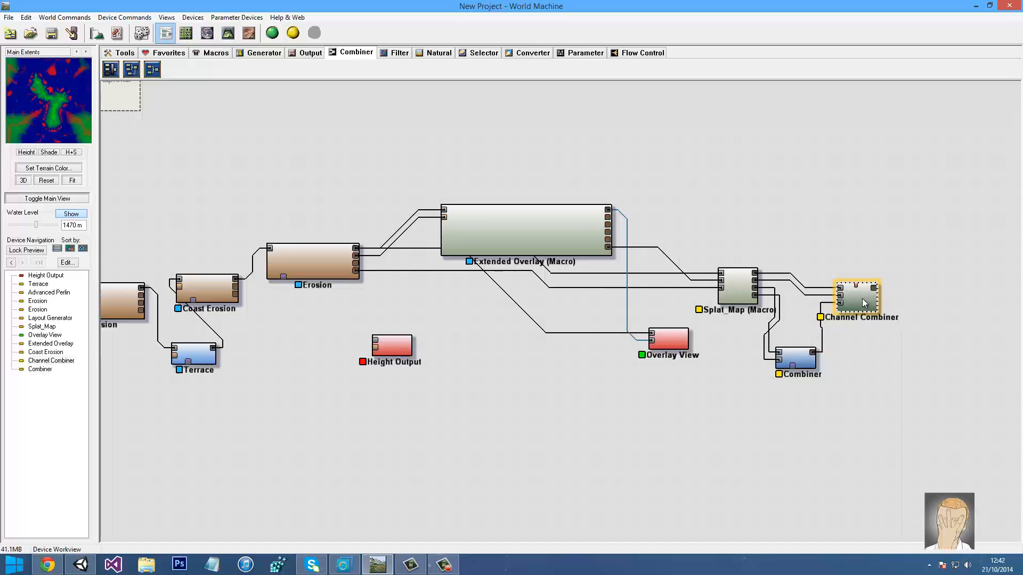
click(228, 33)
Orbit the 3D view to inspect the red-green-blue splat map, then go back to the graph
drag(505, 268, 366, 330)
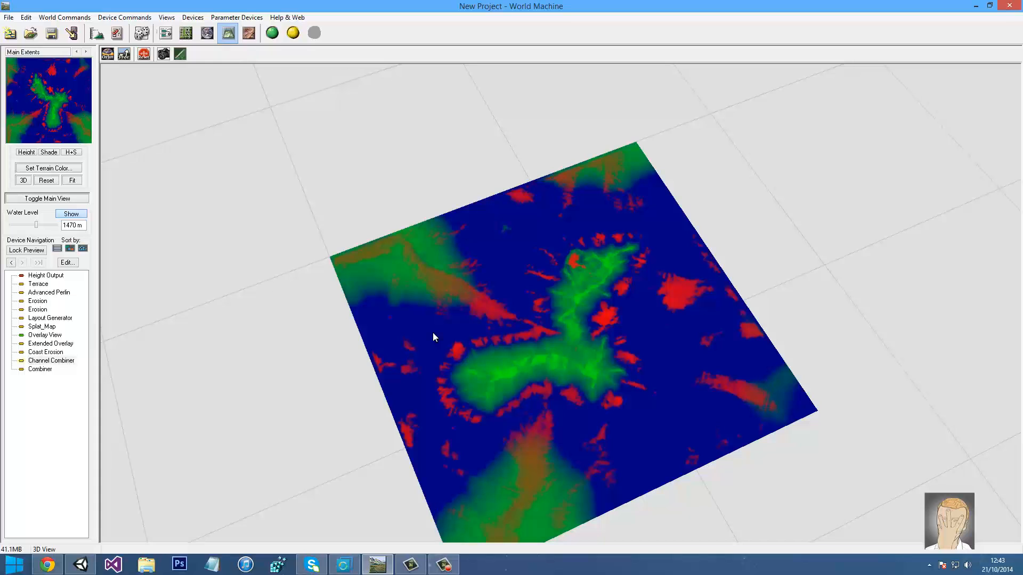
drag(461, 337, 468, 318)
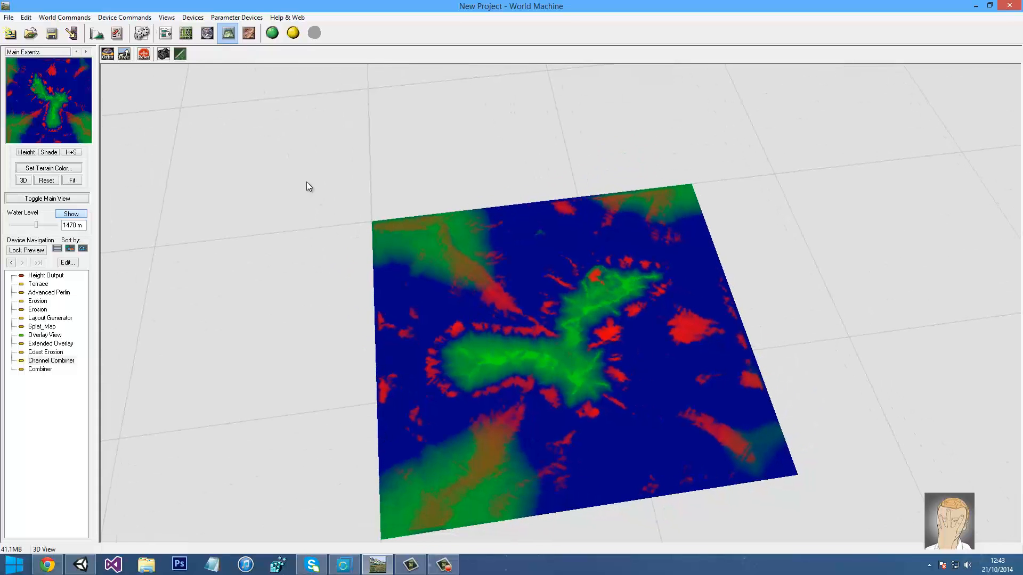
click(186, 33)
click(166, 33)
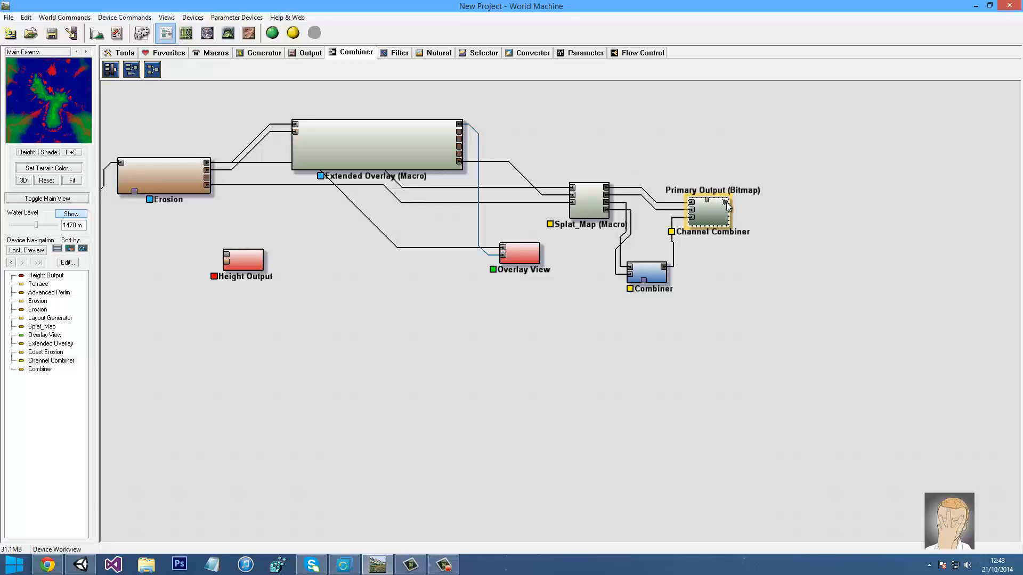
Connect Channel Combiner's output to Overlay View and orbit the island in 3D to check it
drag(727, 205, 503, 249)
click(523, 261)
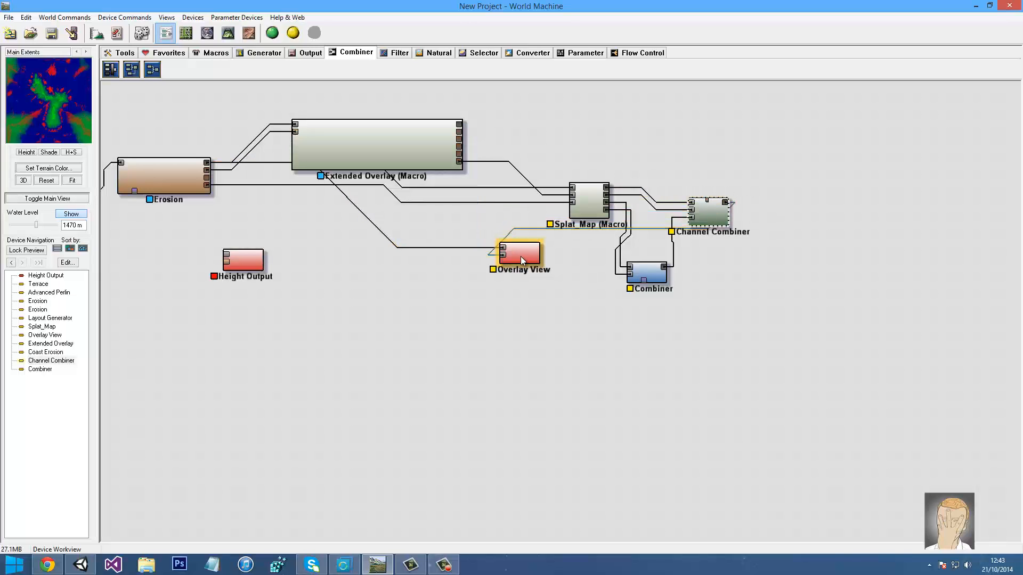
click(228, 33)
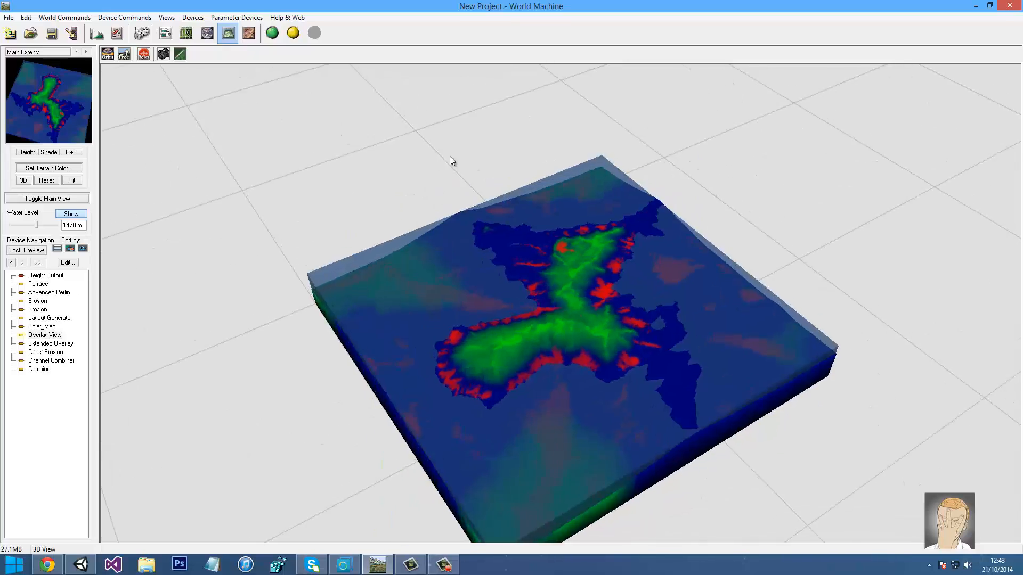
drag(450, 160, 733, 190)
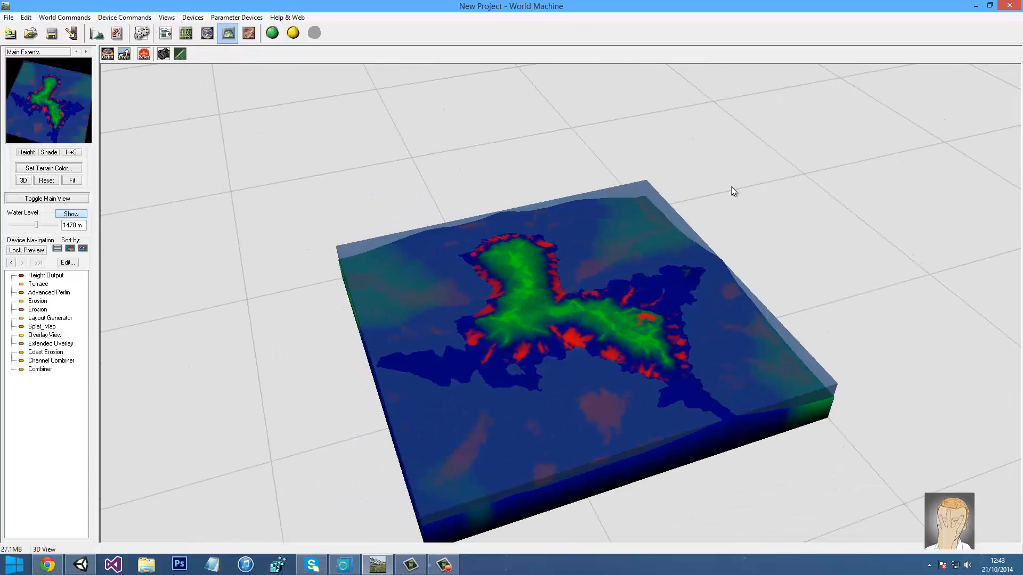
drag(731, 191, 624, 202)
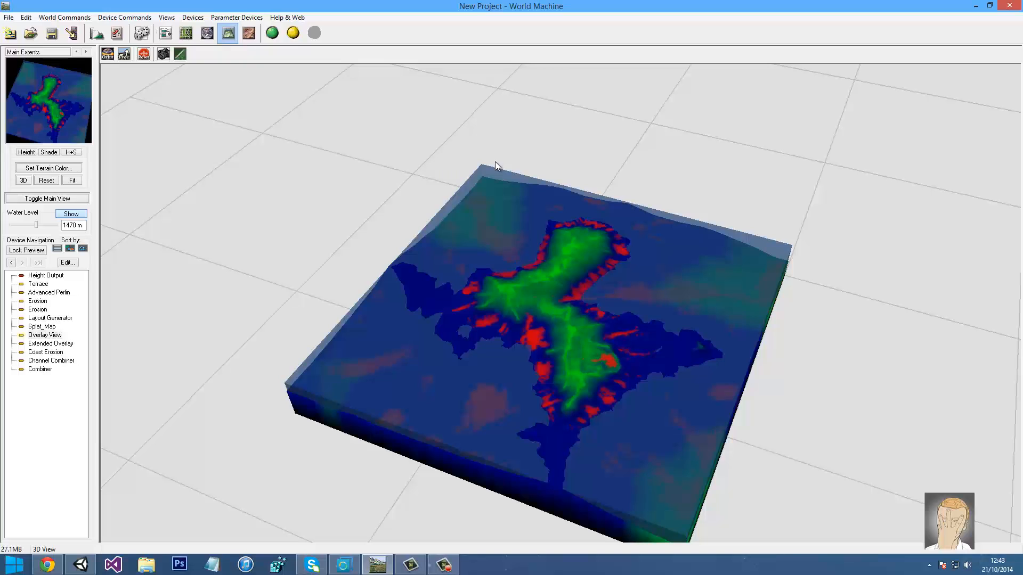
click(167, 33)
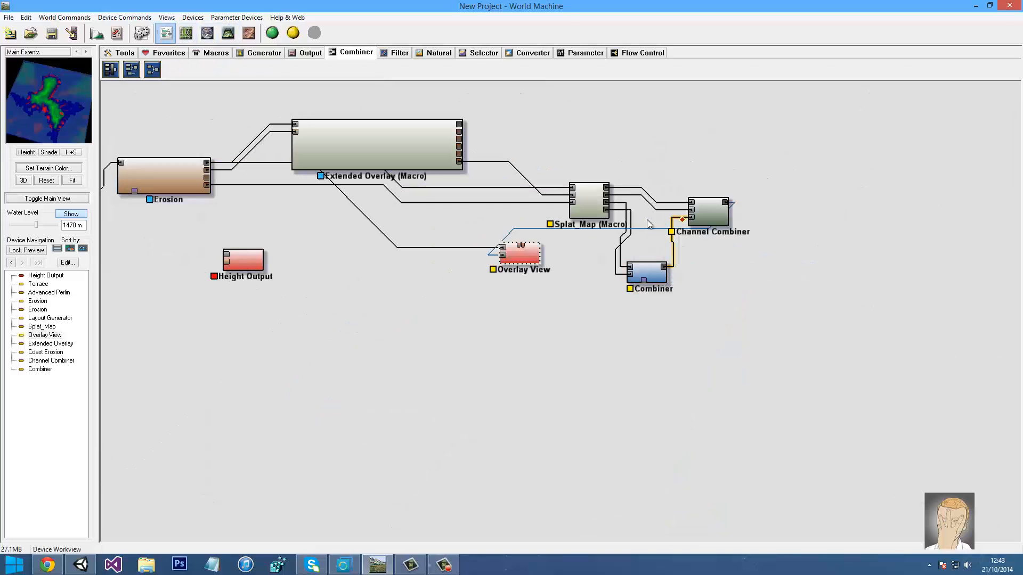
Move the Combiner node further down, previewing Splat_Map and Channel Combiner outputs
click(605, 204)
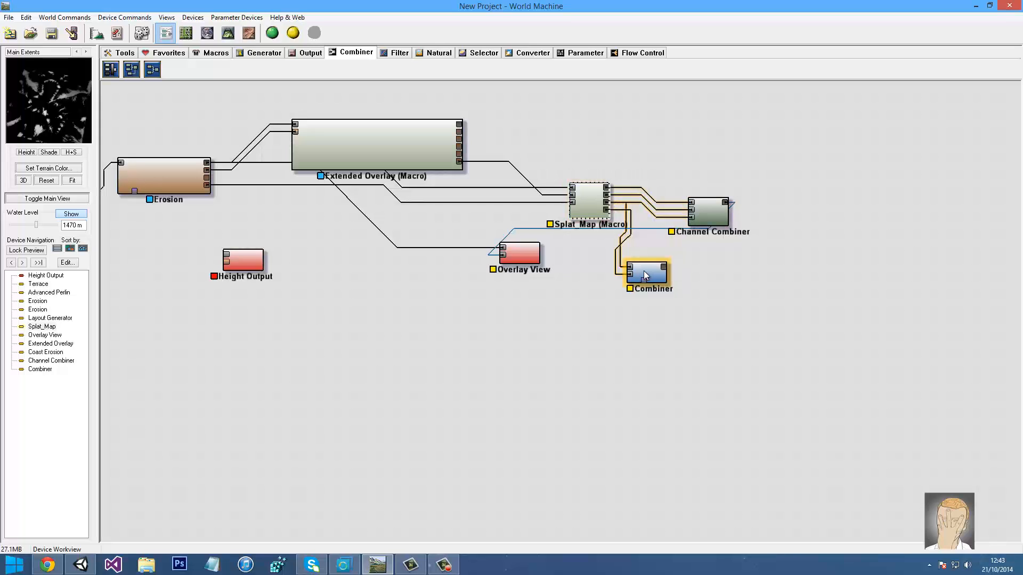
drag(644, 276, 656, 349)
click(700, 217)
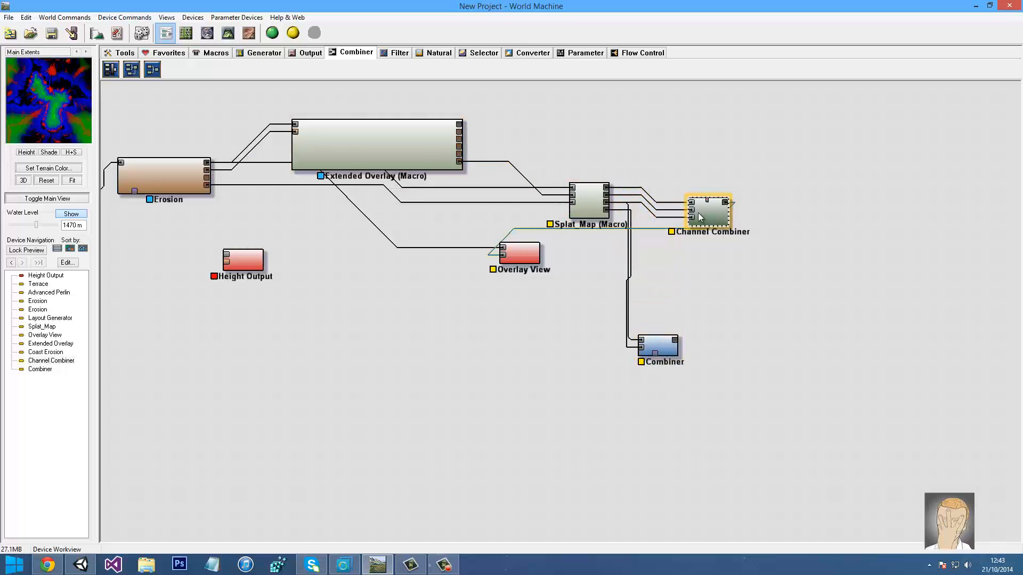
Preview Overlay View and orbit the island in 3D to inspect the colouring
click(228, 33)
click(165, 33)
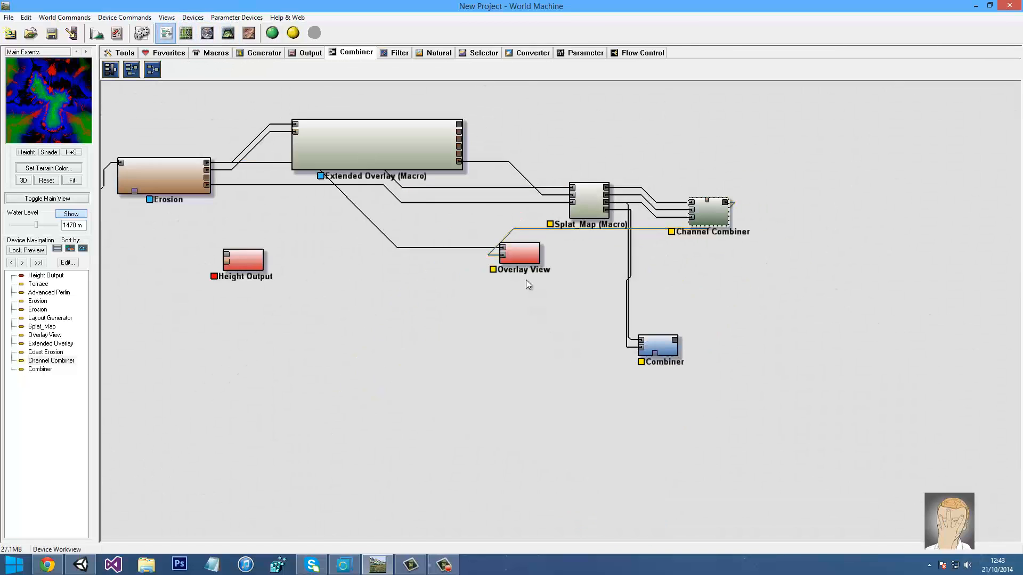
click(519, 254)
click(228, 33)
drag(420, 223, 484, 380)
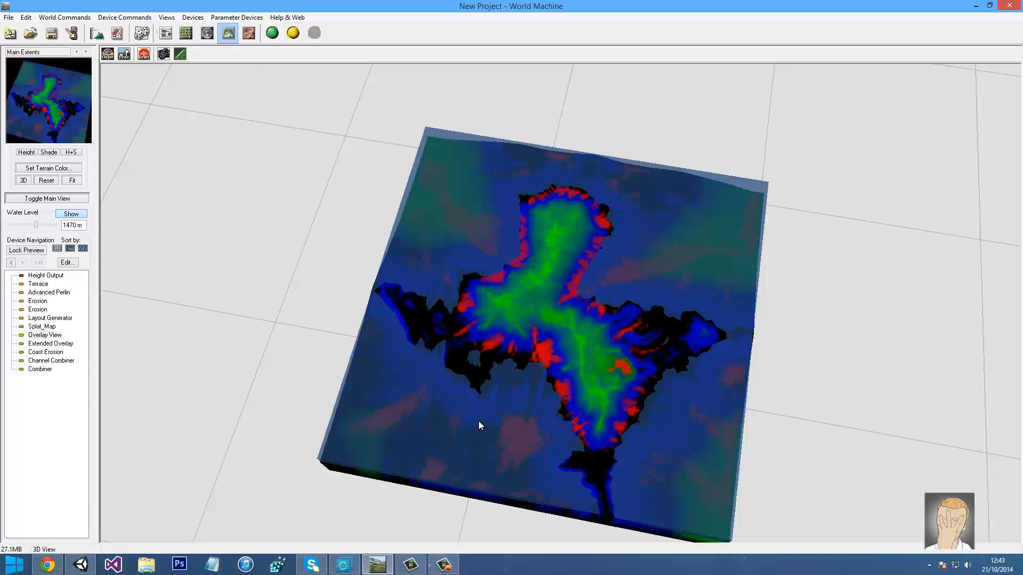
drag(480, 423, 469, 362)
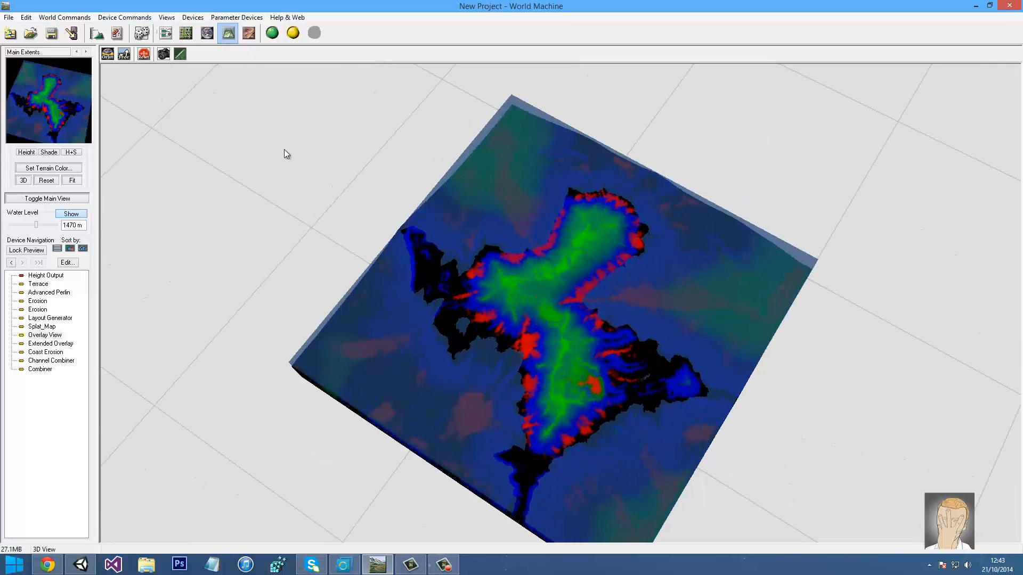
click(167, 33)
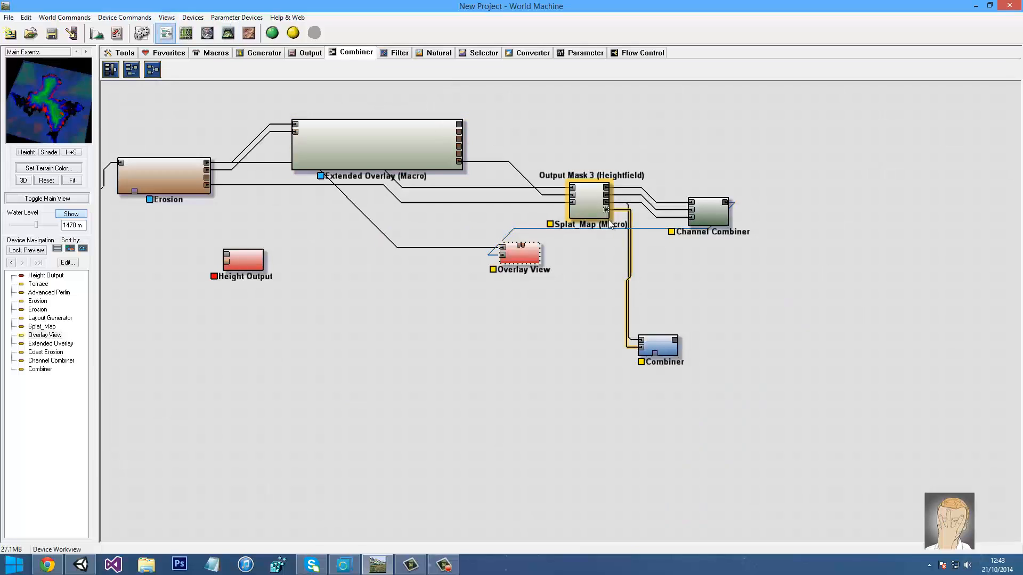
Connect Splat_Map's bottom output to Channel Combiner's Blue input
click(662, 228)
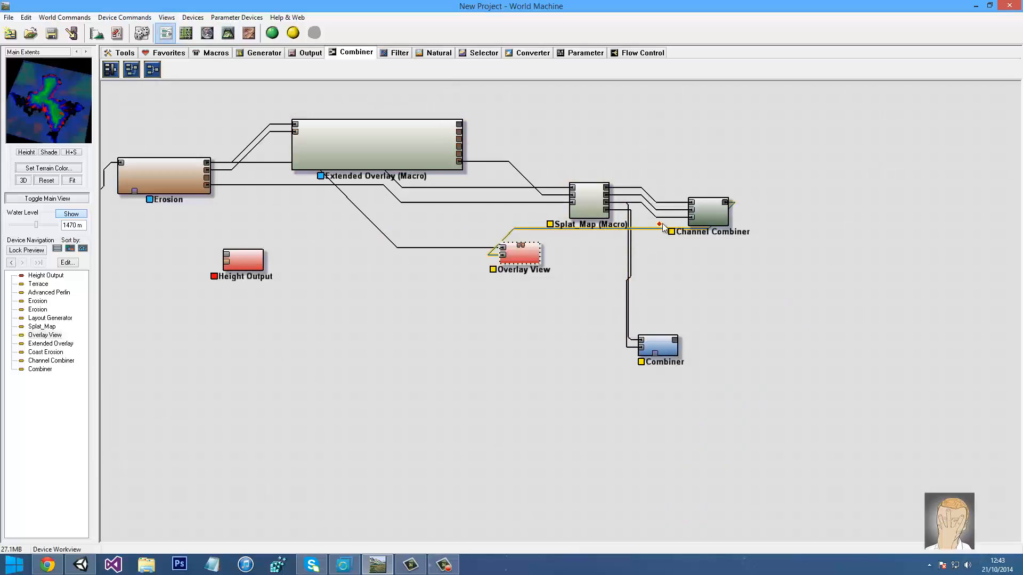
click(605, 210)
click(693, 218)
click(691, 217)
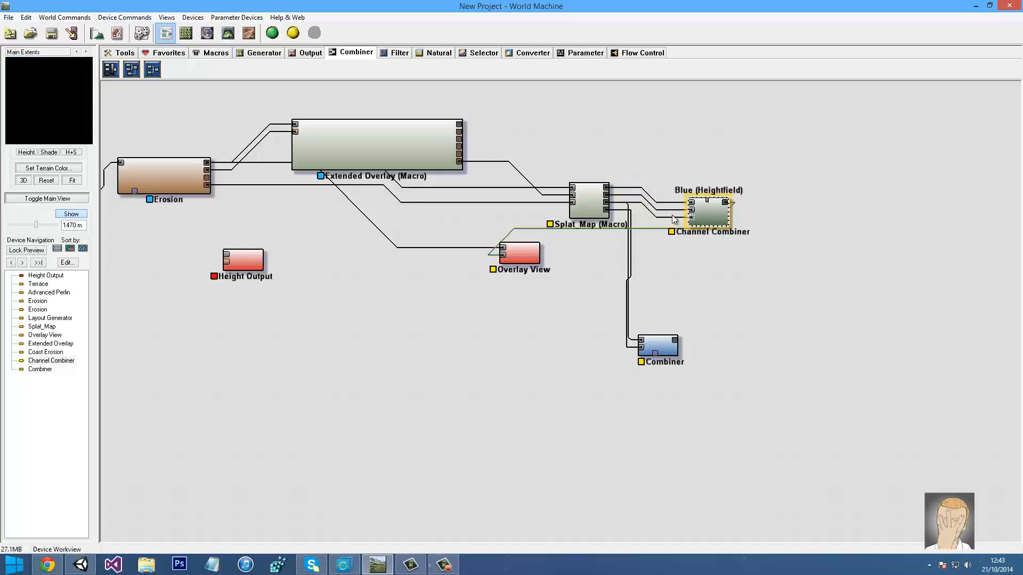
click(606, 210)
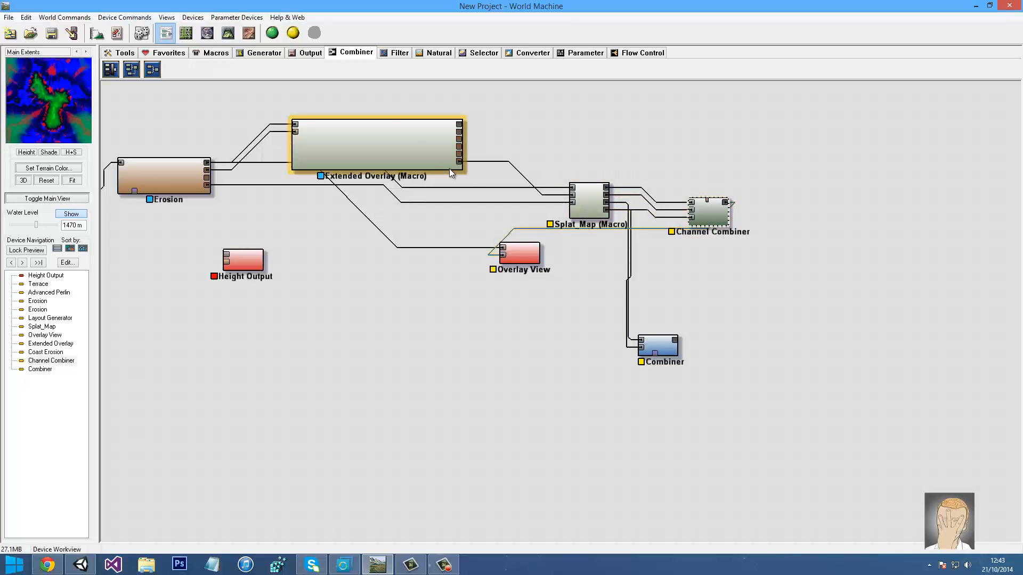
Orbit the rewired island in 3D View from a couple of angles
click(220, 35)
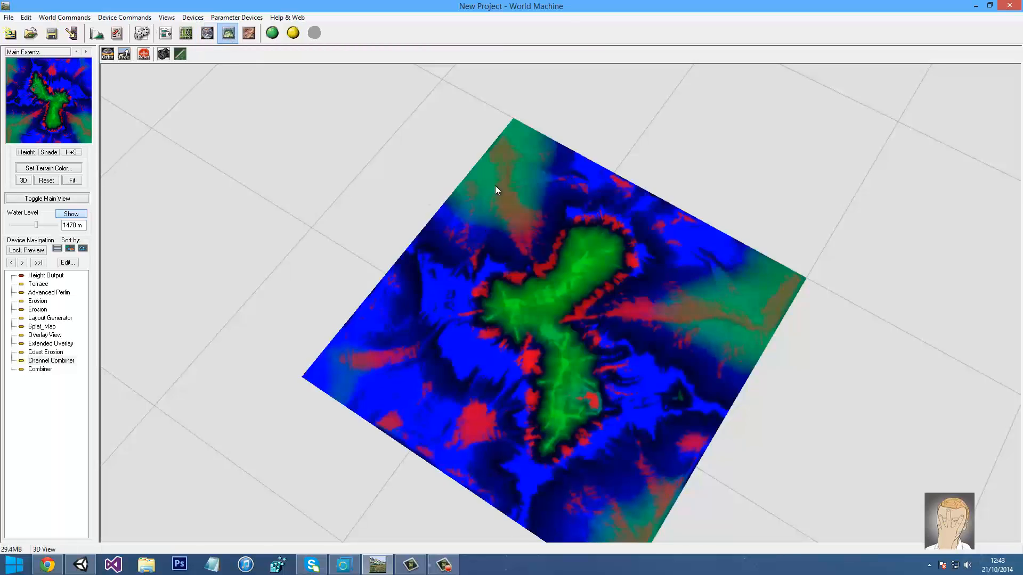
drag(496, 186, 517, 213)
click(166, 33)
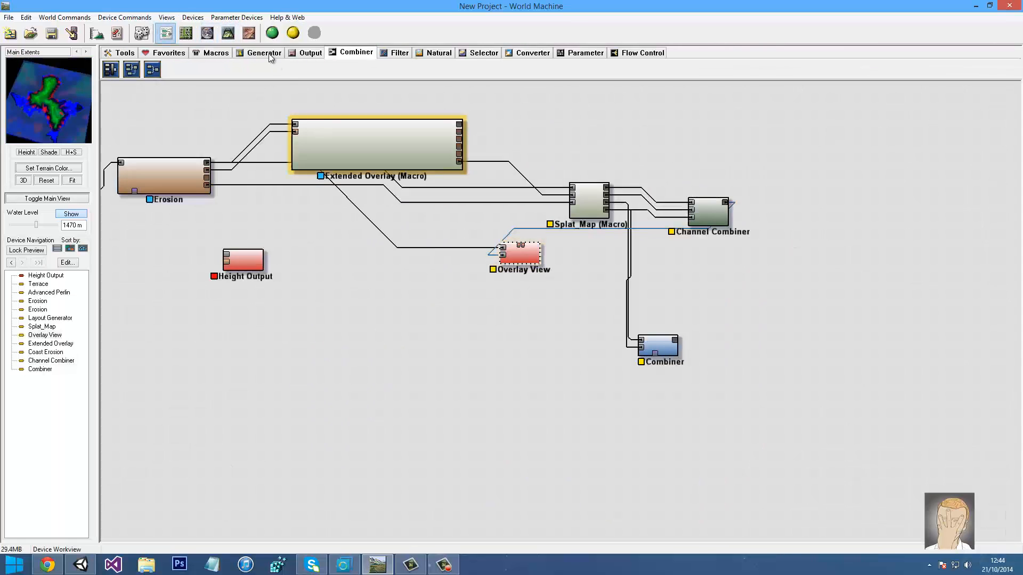
click(228, 33)
drag(466, 186, 424, 193)
click(166, 33)
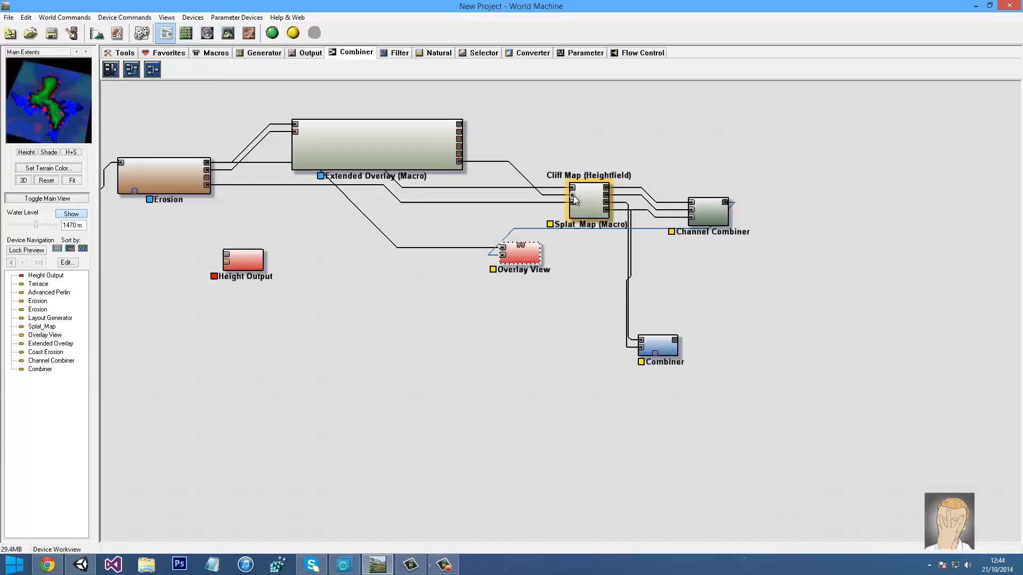
Wire Extended Overlay's output into Splat_Map's Cliff Map input and check the colours in 3D
drag(461, 154, 573, 196)
click(714, 215)
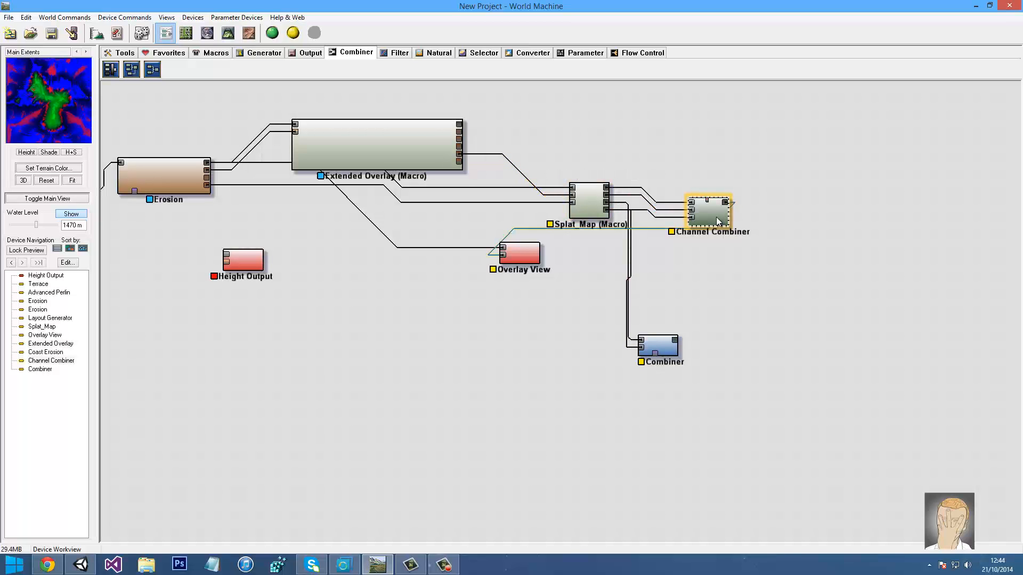
click(229, 35)
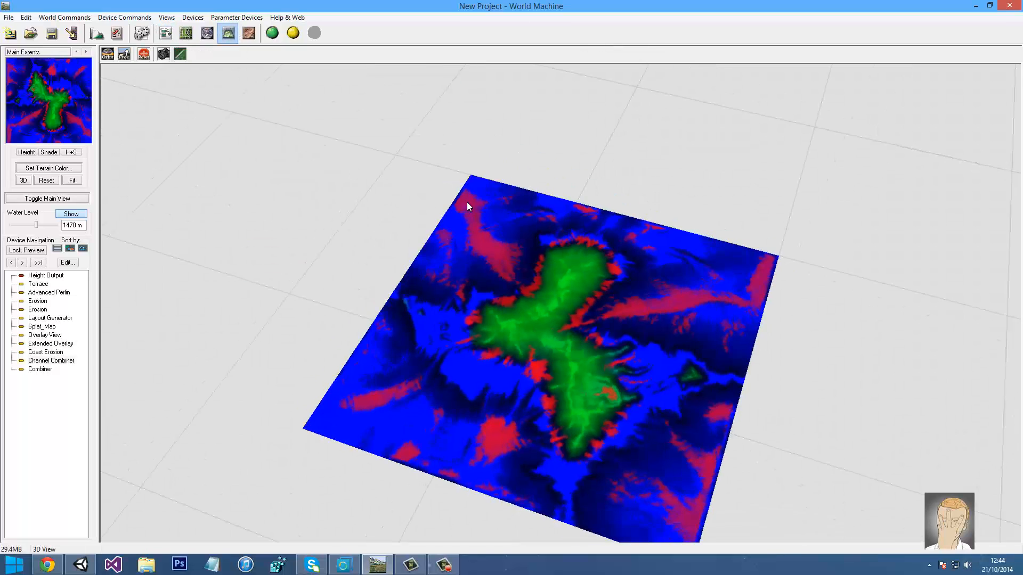
click(166, 34)
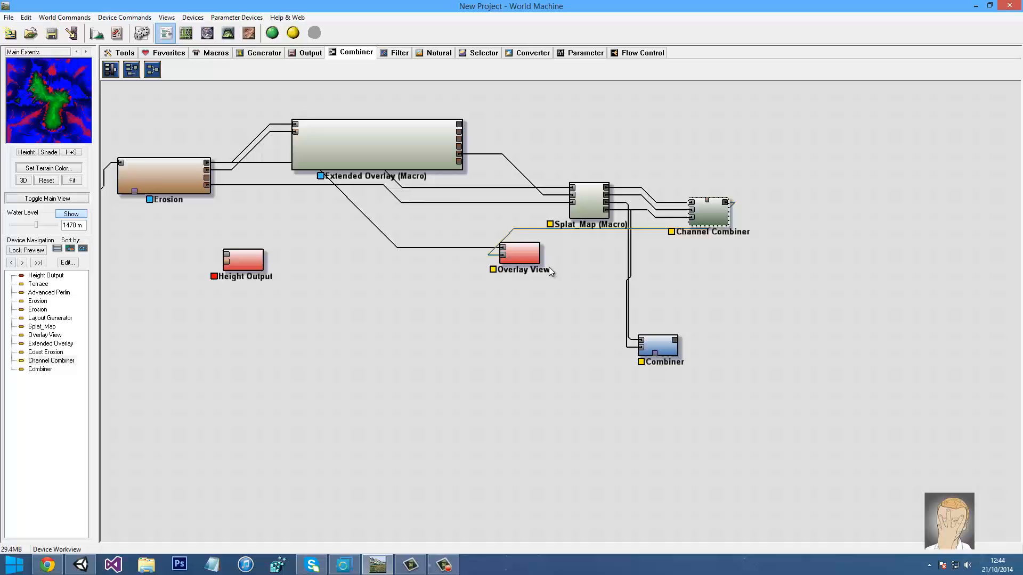
click(510, 243)
click(229, 33)
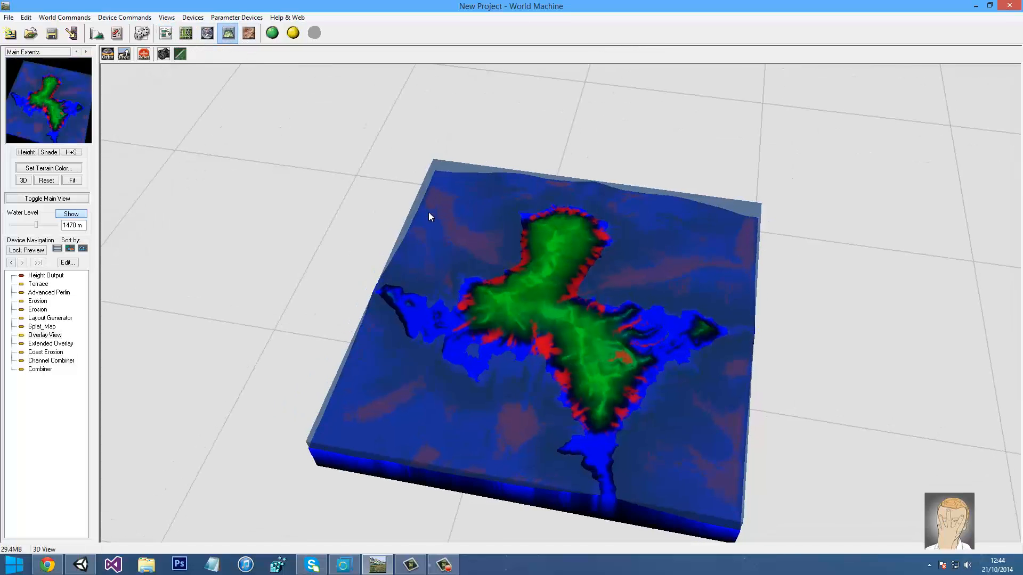
drag(430, 216, 584, 218)
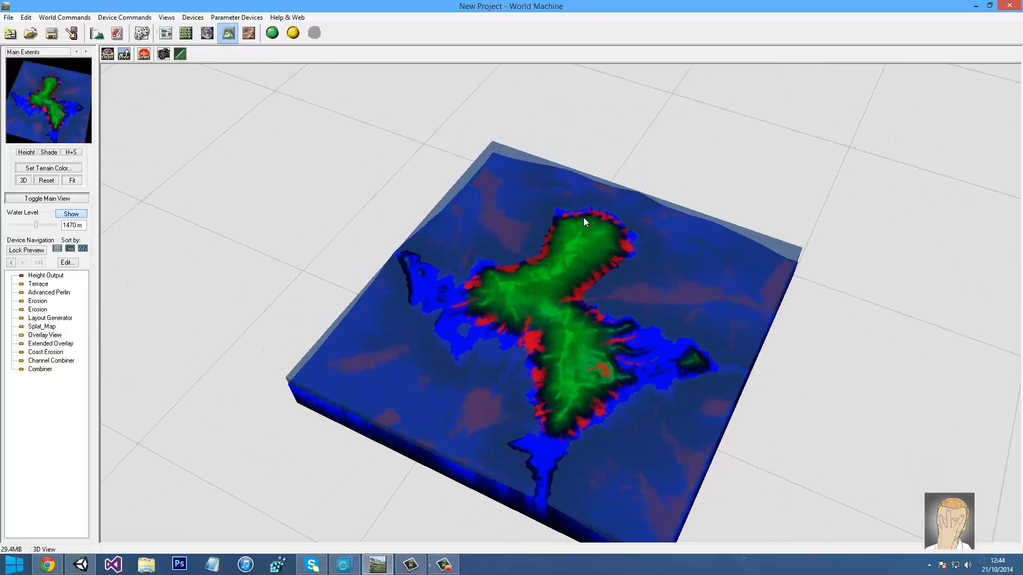
click(167, 33)
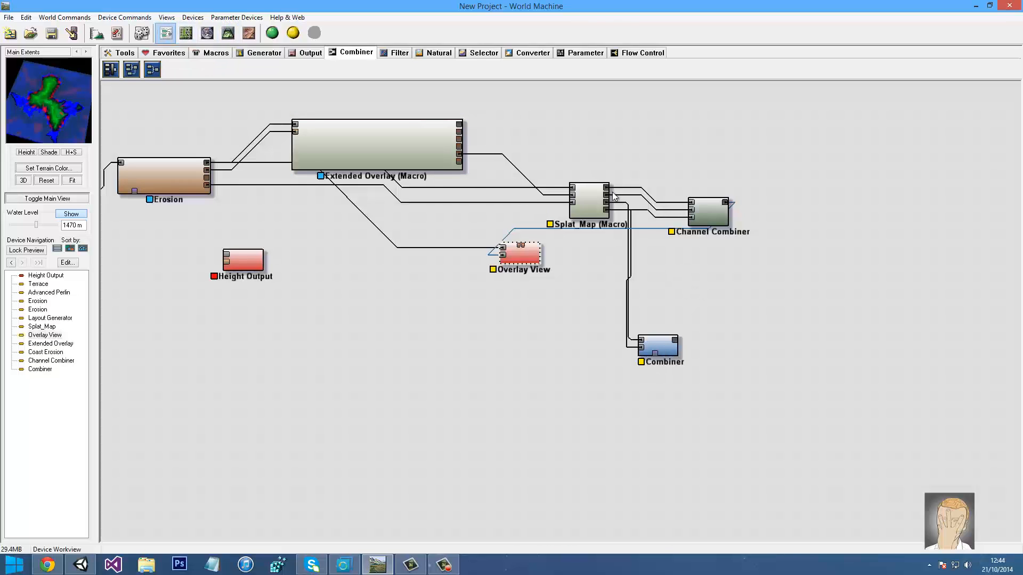
click(665, 352)
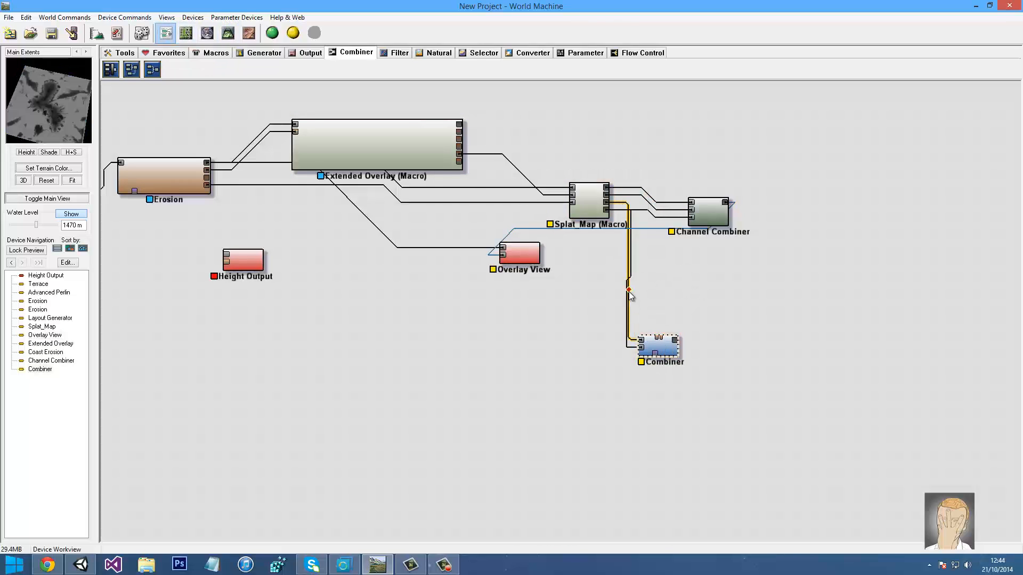
Delete the Combiner node, browse the device categories, and shift Channel Combiner right
key(Delete)
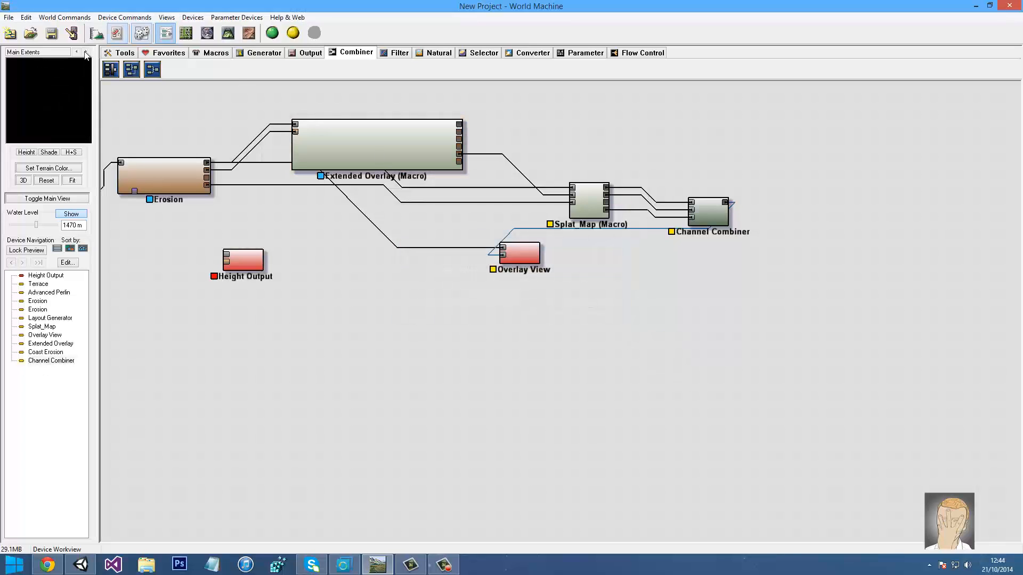
click(438, 56)
click(478, 56)
click(514, 57)
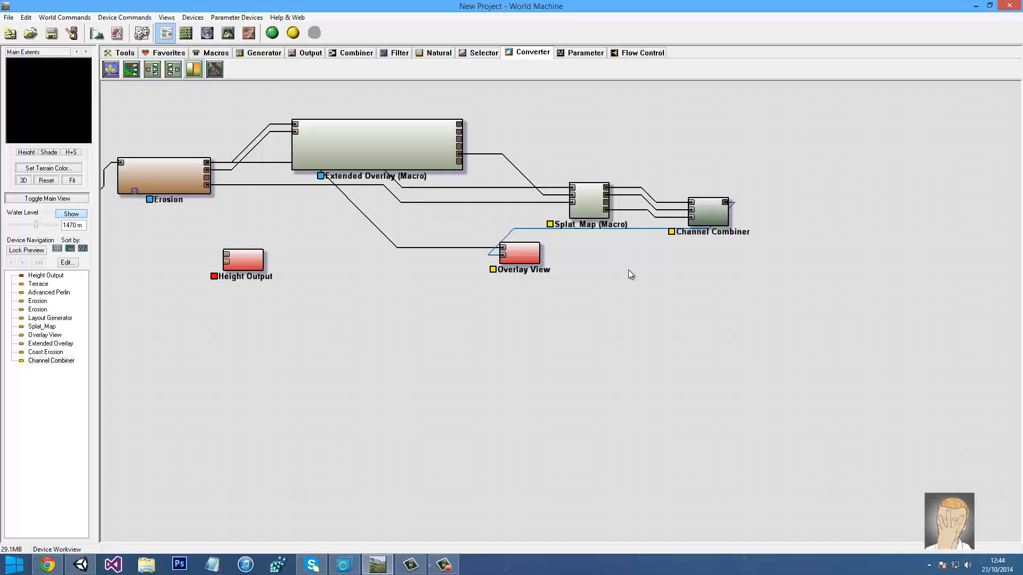
drag(719, 221, 805, 228)
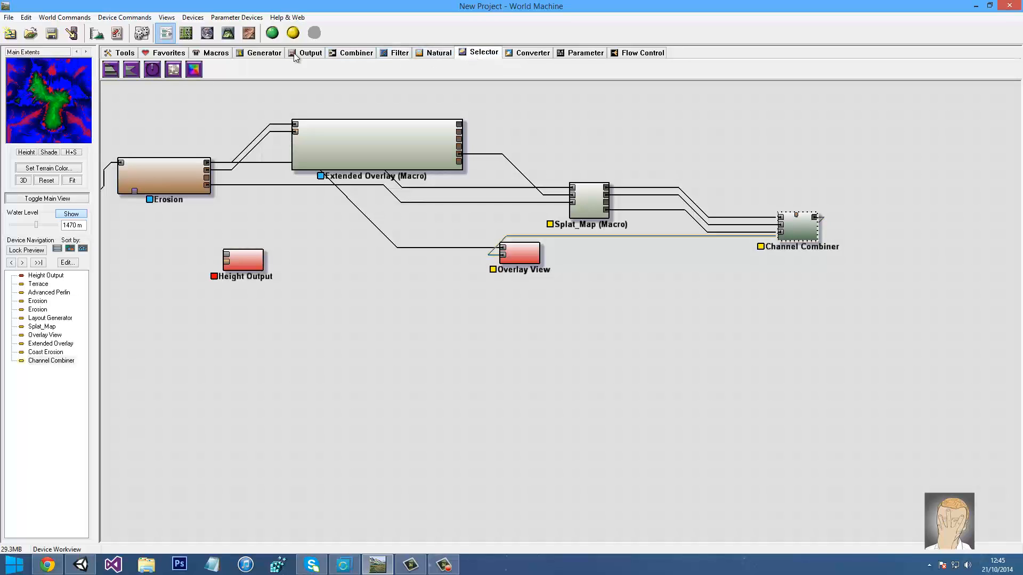
Place a new Combiner near the top right and wire two Splat_Map outputs into it
click(152, 69)
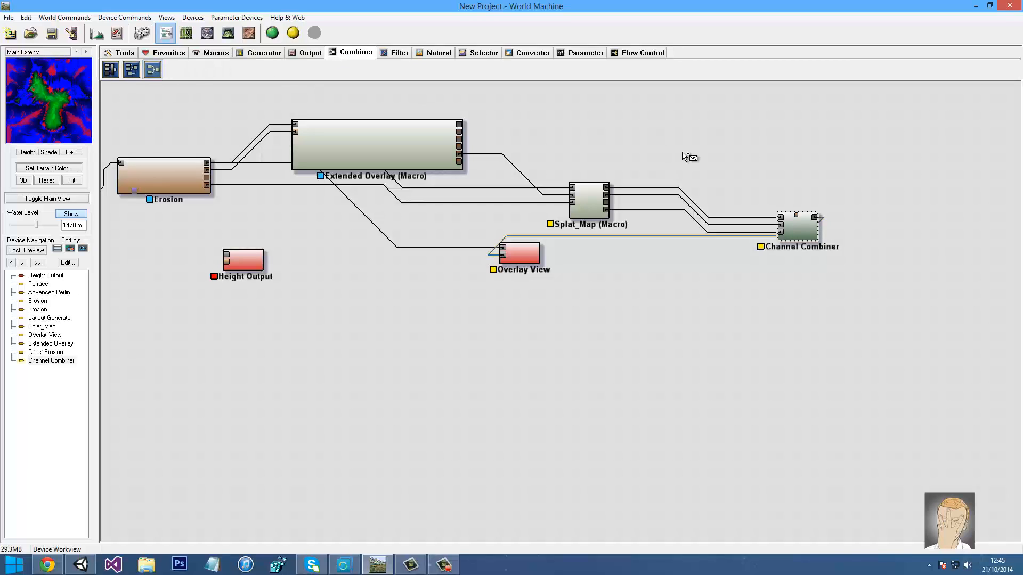
click(685, 152)
drag(606, 187, 672, 145)
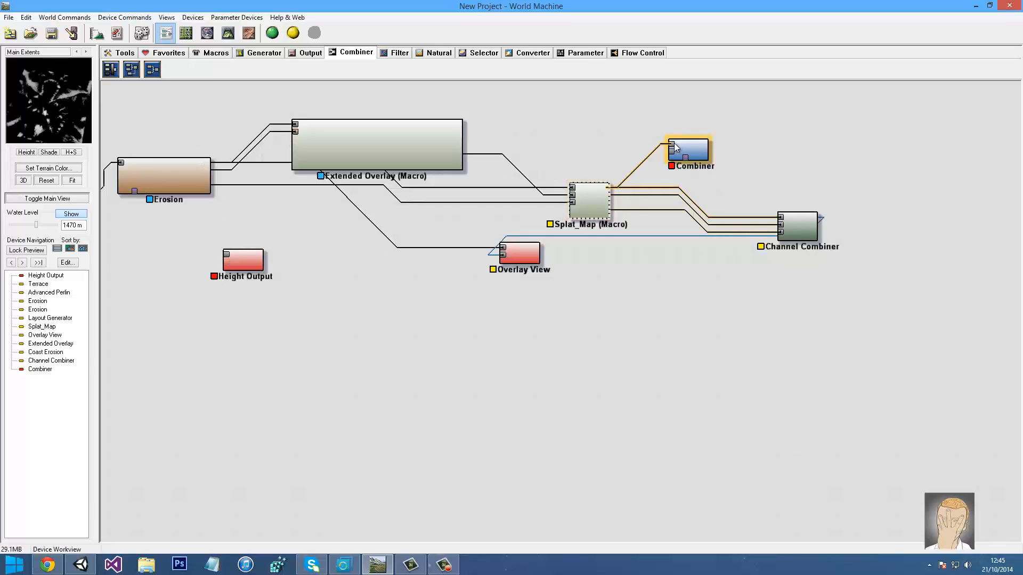
drag(607, 202, 780, 218)
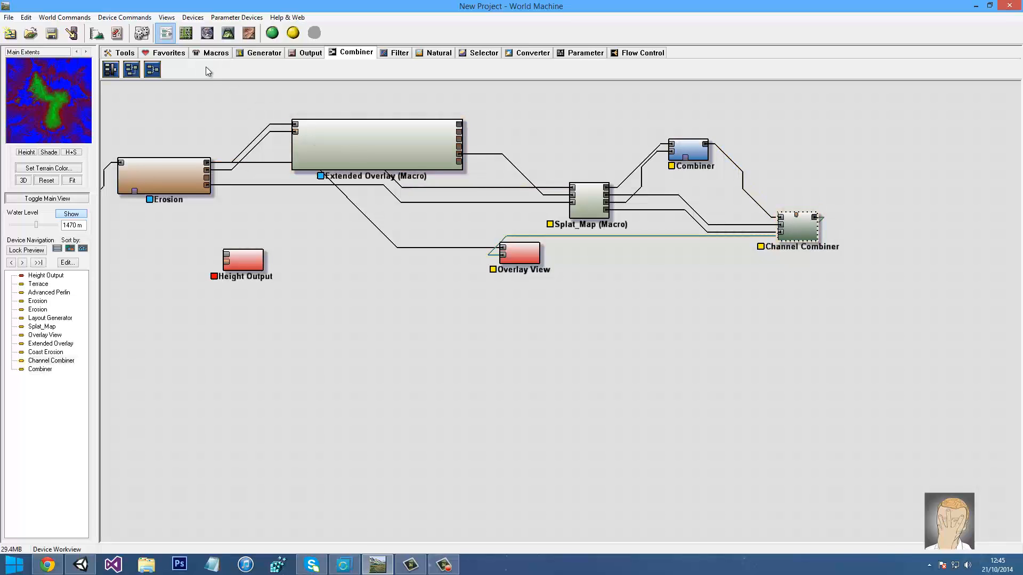
Orbit the island in 3D View, then pan the graph to centre the Splat_Map wiring
click(228, 33)
drag(390, 227, 234, 169)
click(166, 35)
click(228, 33)
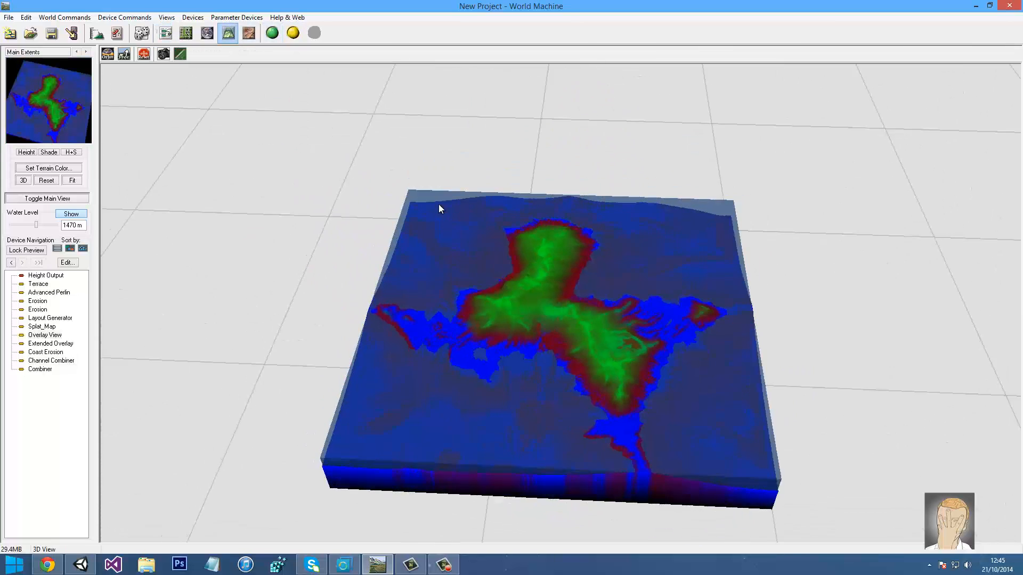
drag(439, 208, 424, 323)
click(167, 34)
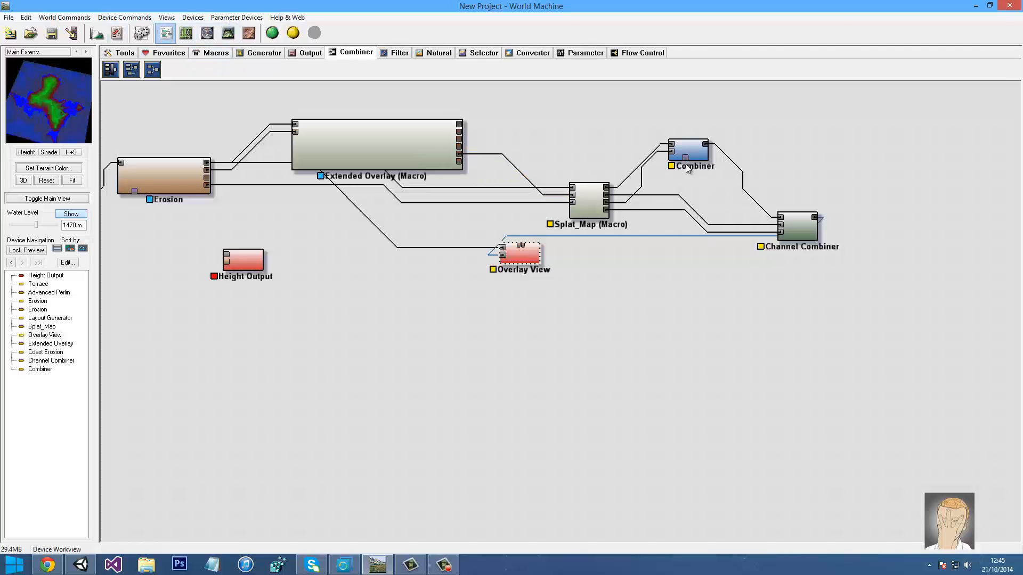
drag(617, 243, 516, 323)
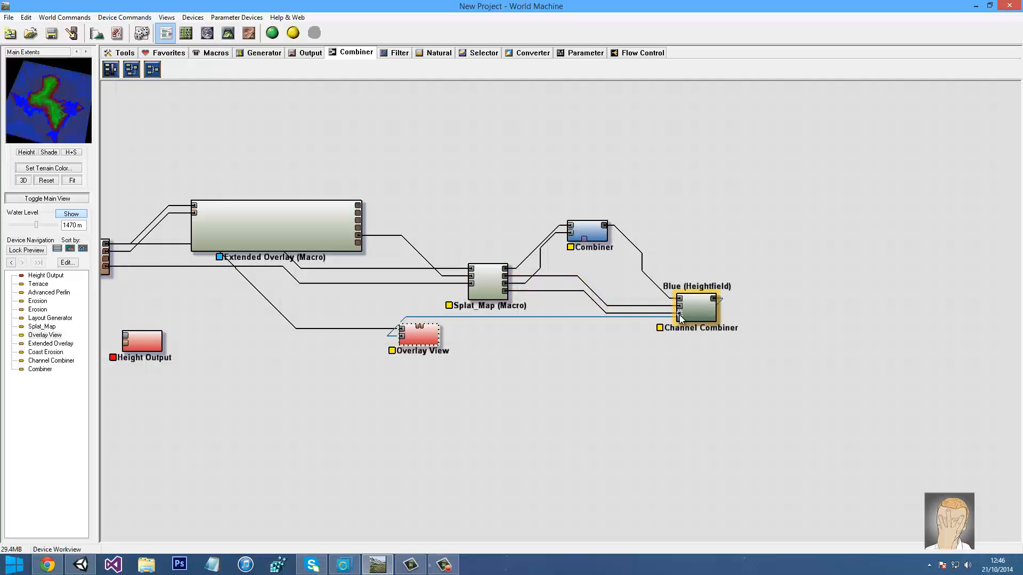
Reconnect Extended Overlay's top output to Overlay View and preview the coloured map
click(352, 237)
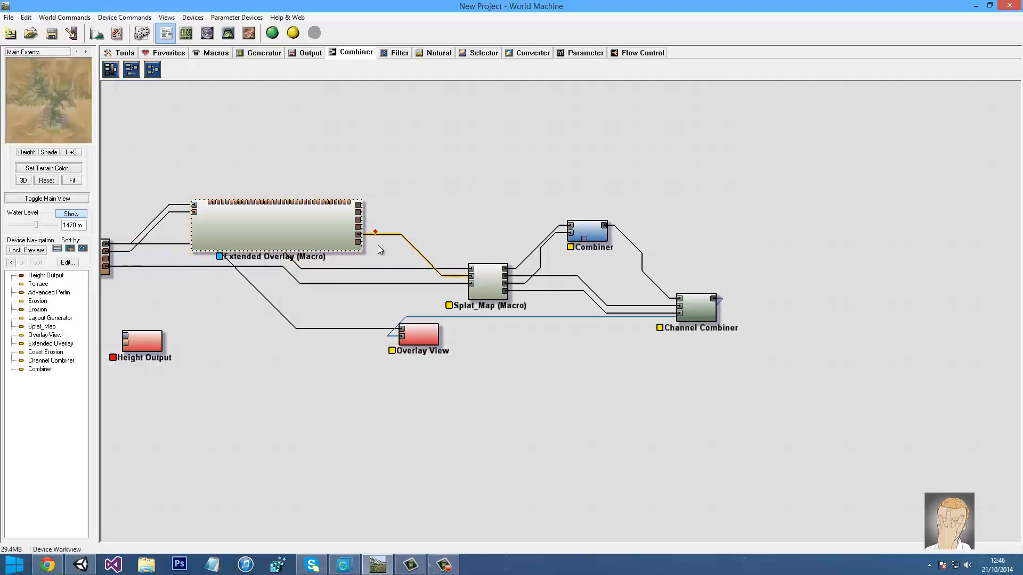
drag(358, 204, 418, 342)
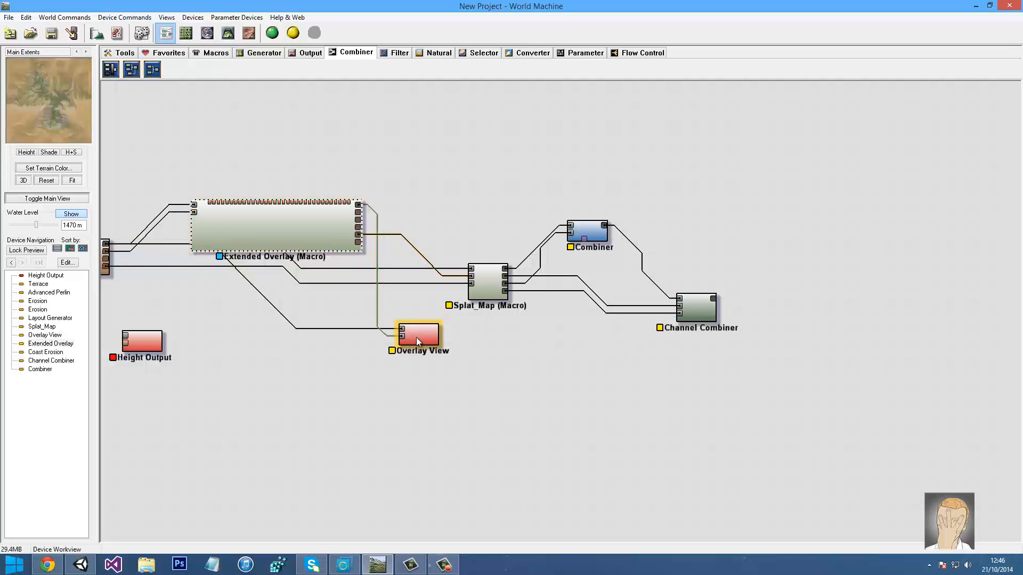
click(420, 342)
middle_drag(354, 143, 440, 127)
click(456, 295)
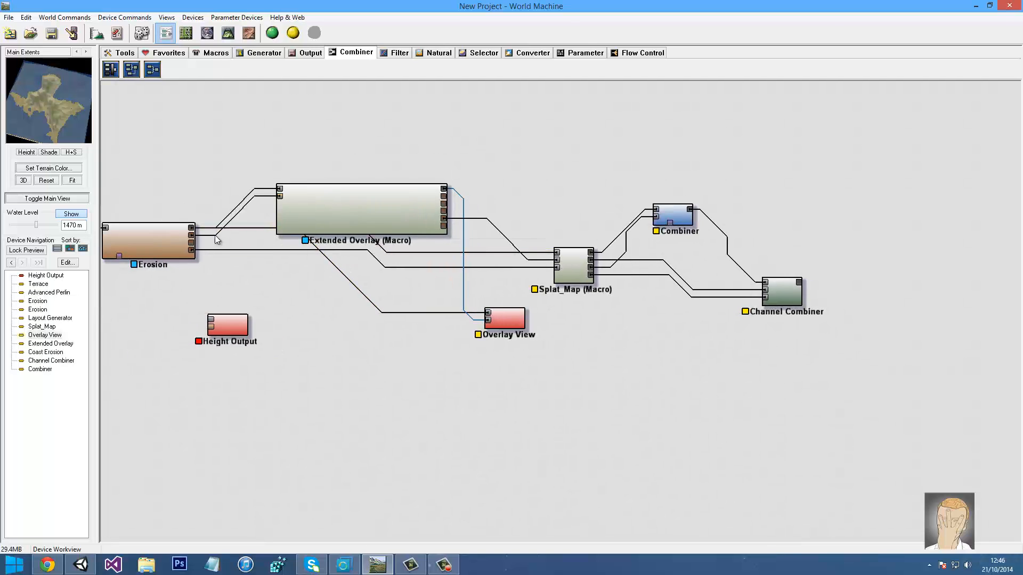
Add a Normal-Map Maker device from the Converter category and nudge Height Output down-right
click(227, 326)
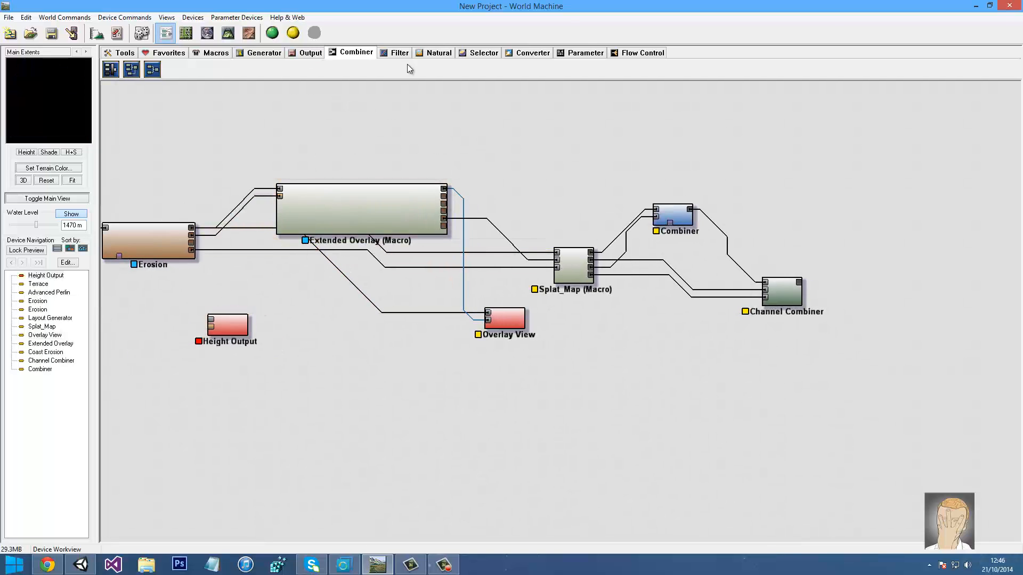
click(523, 56)
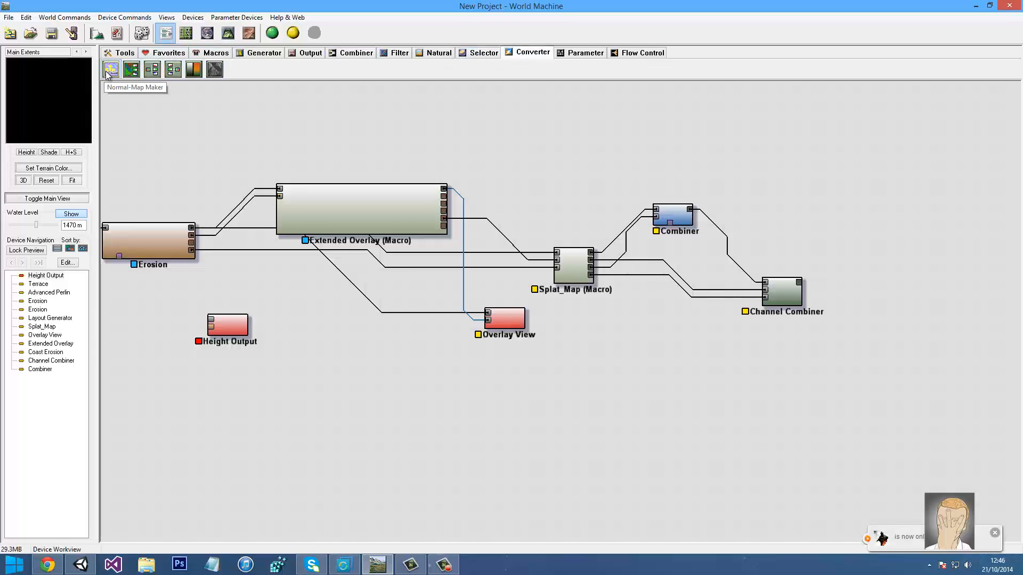
mouse_move(110, 70)
mouse_down()
mouse_move(474, 409)
mouse_move(222, 232)
mouse_move(185, 227)
mouse_up()
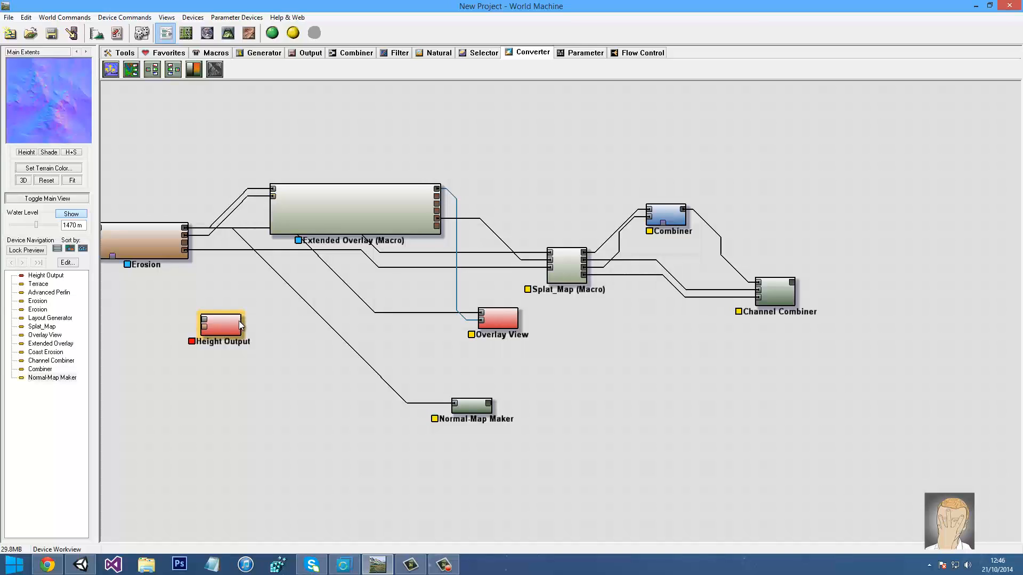
drag(240, 325, 281, 349)
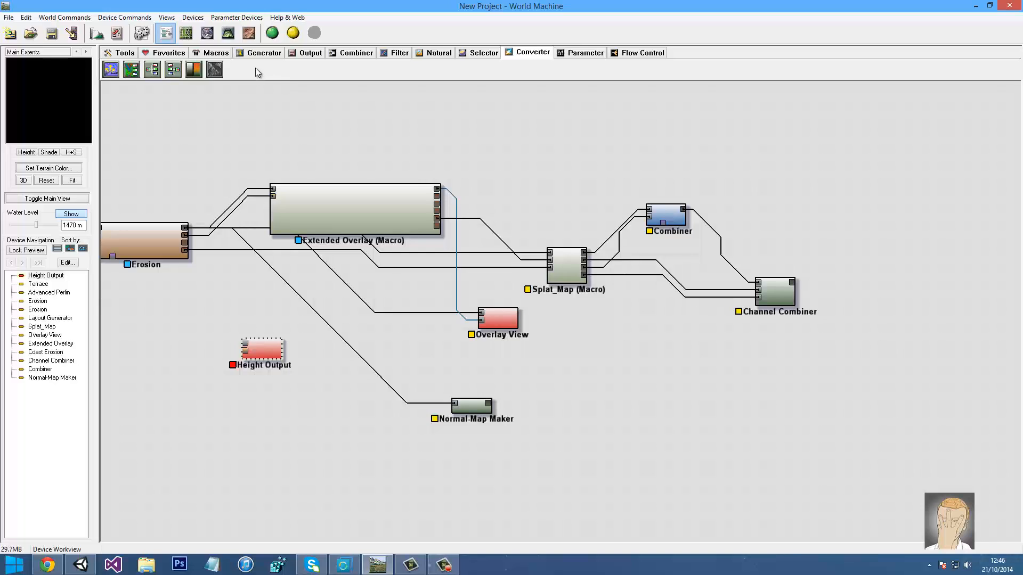
Place three Bitmap Output devices and a Height Output on the canvas
click(305, 52)
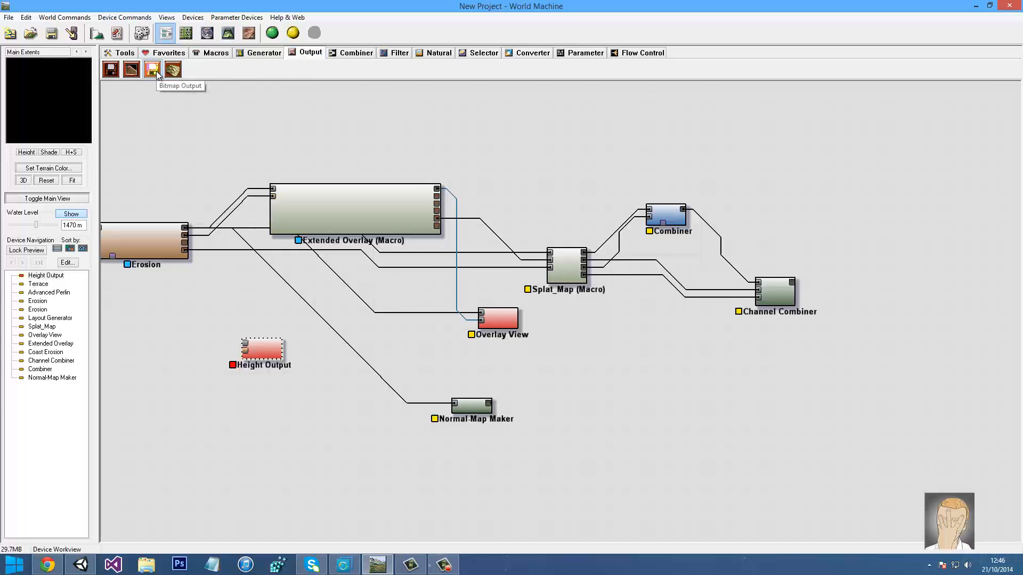
click(157, 75)
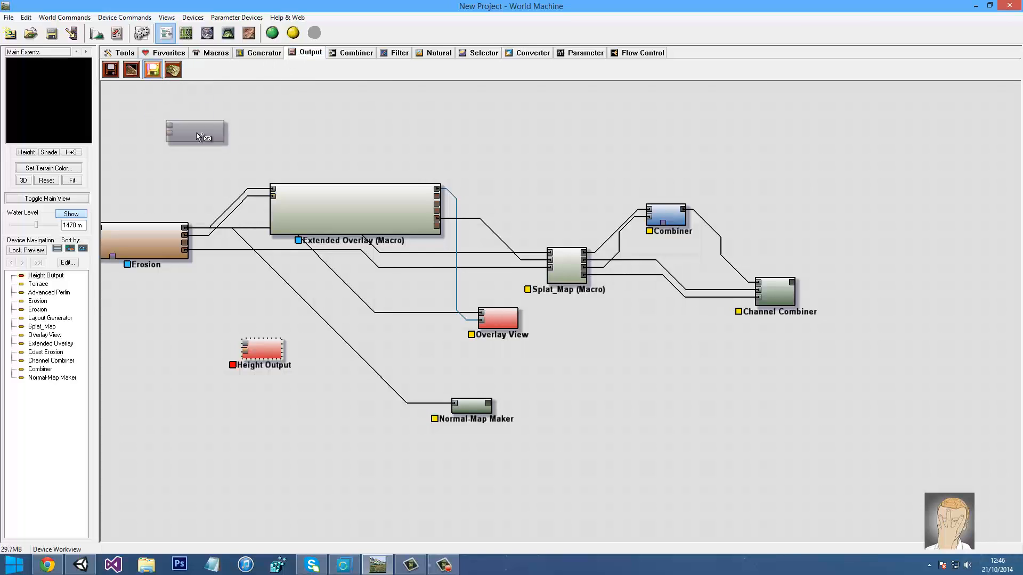
click(197, 132)
click(316, 158)
click(416, 129)
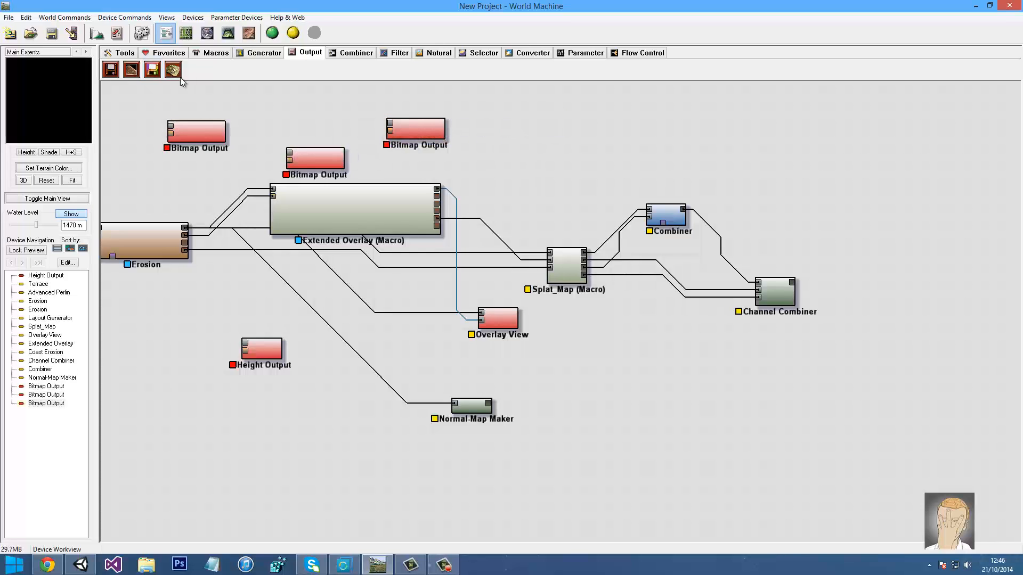
click(111, 69)
click(193, 182)
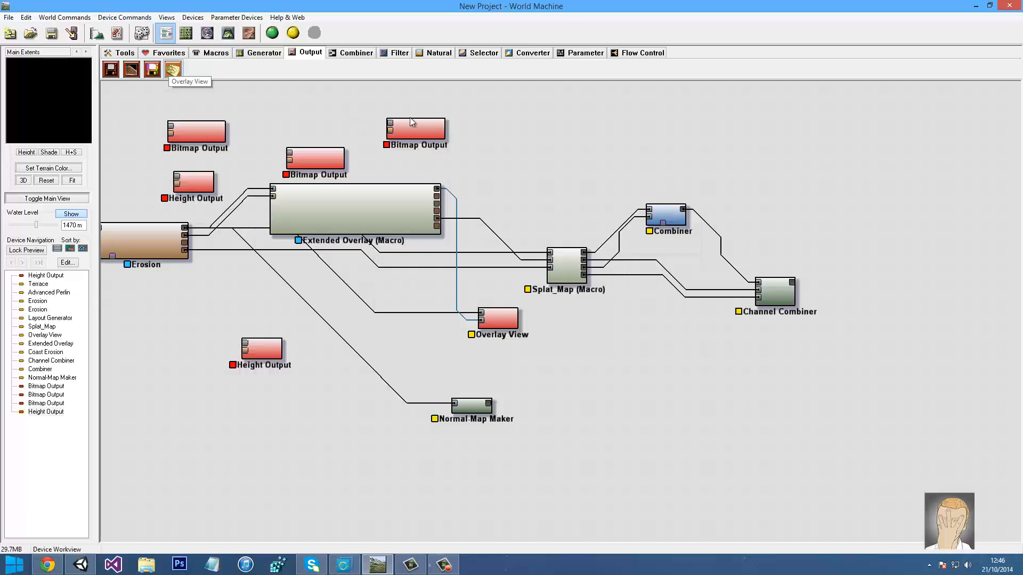
Feed the normal map into a Bitmap Output and delete the duplicate Height Output
drag(418, 127, 594, 415)
drag(489, 404, 564, 404)
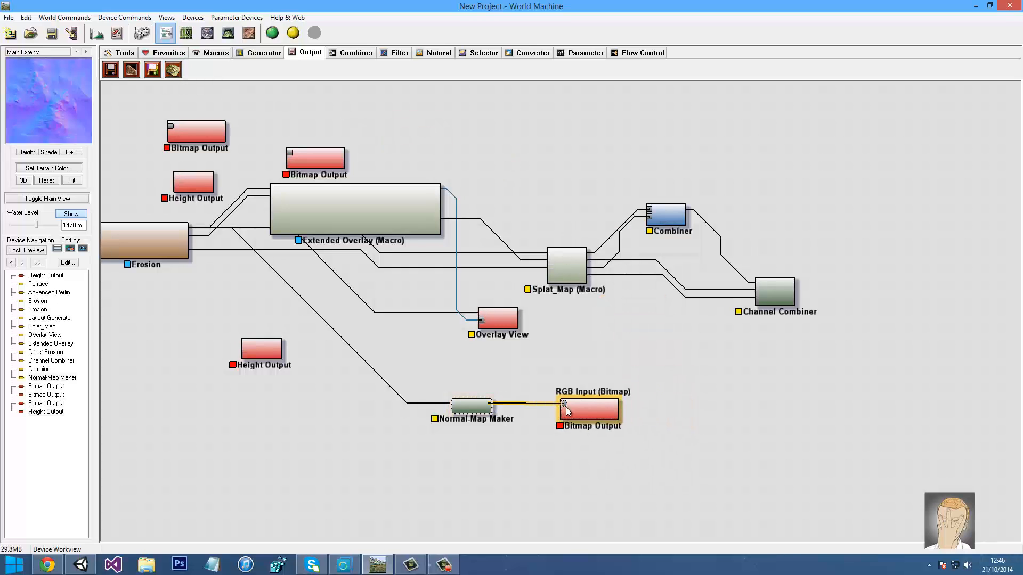
drag(186, 187, 243, 350)
click(259, 348)
key(Delete)
key(Return)
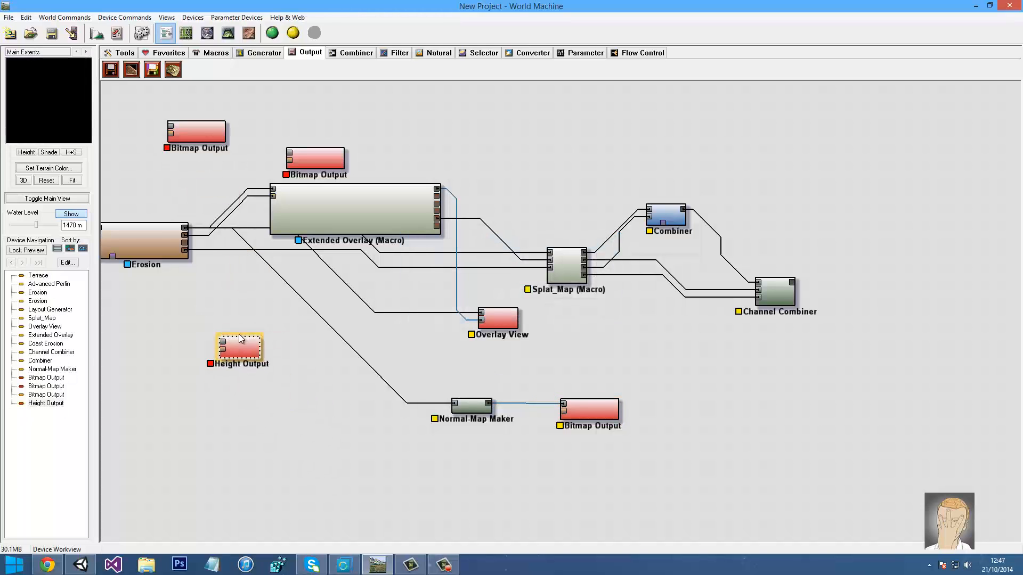
Connect Erosion's output to the Height Output
drag(151, 289, 257, 293)
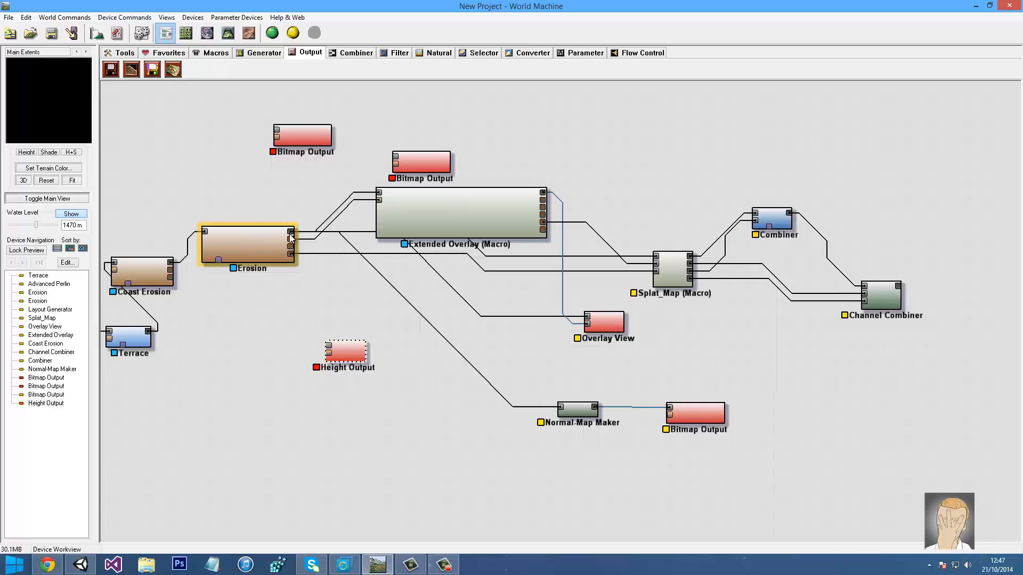
drag(291, 237, 333, 348)
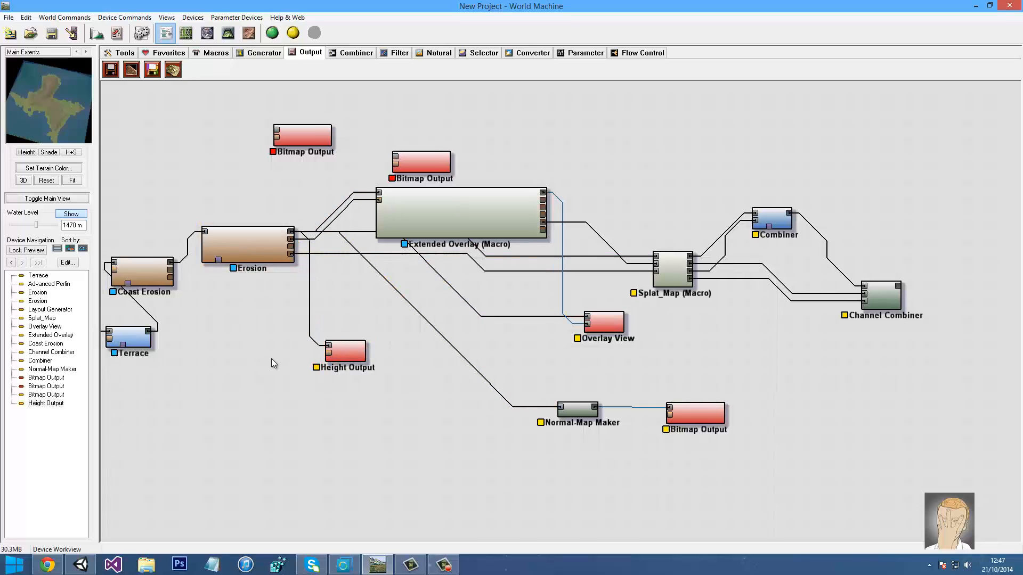
drag(430, 346, 325, 335)
Wire Bitmap Outputs from Channel Combiner and Extended Overlay's colour output, then shift Extended Overlay left
drag(293, 148, 839, 276)
drag(187, 131, 528, 183)
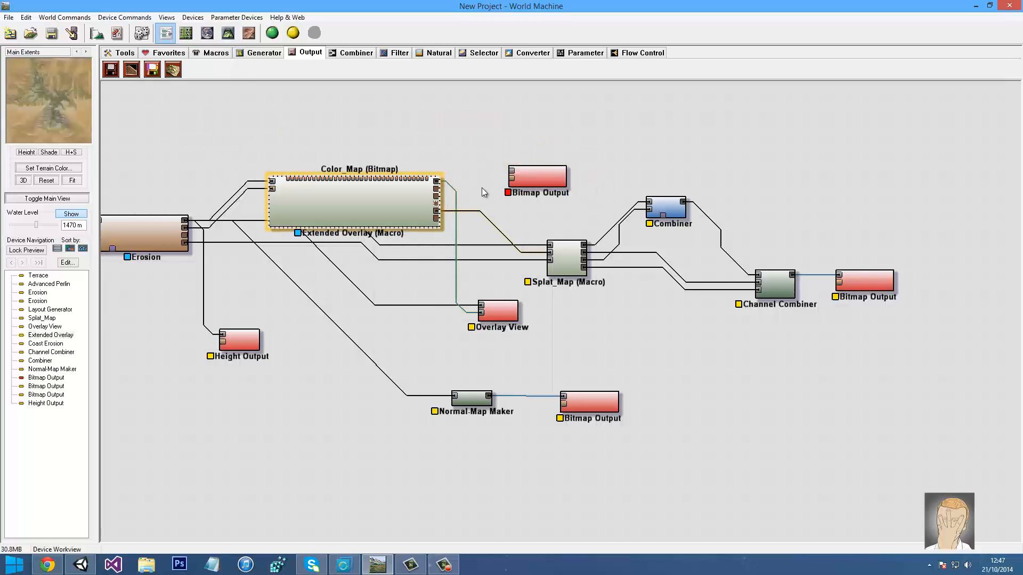
drag(437, 204, 513, 171)
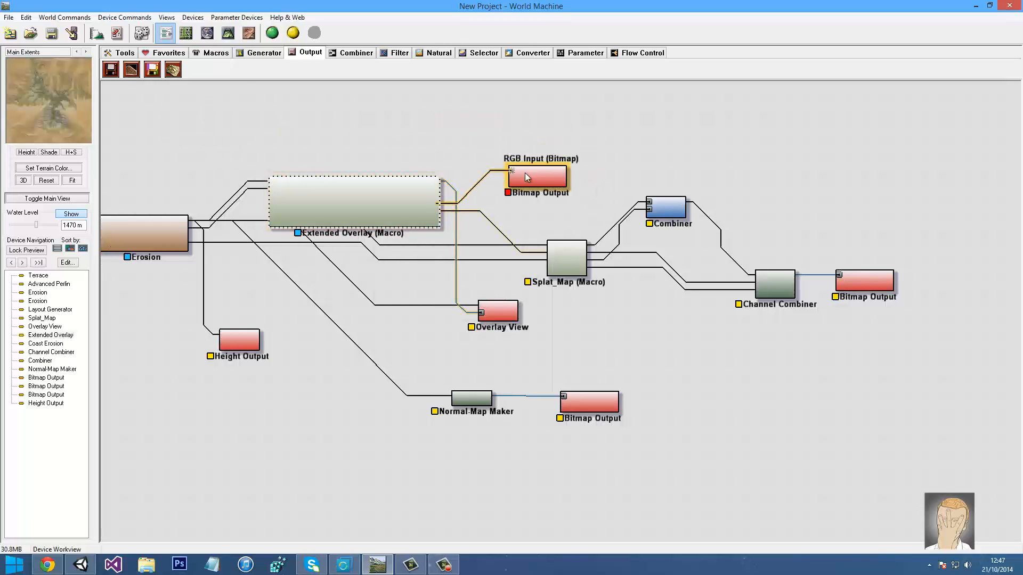
click(435, 190)
click(404, 190)
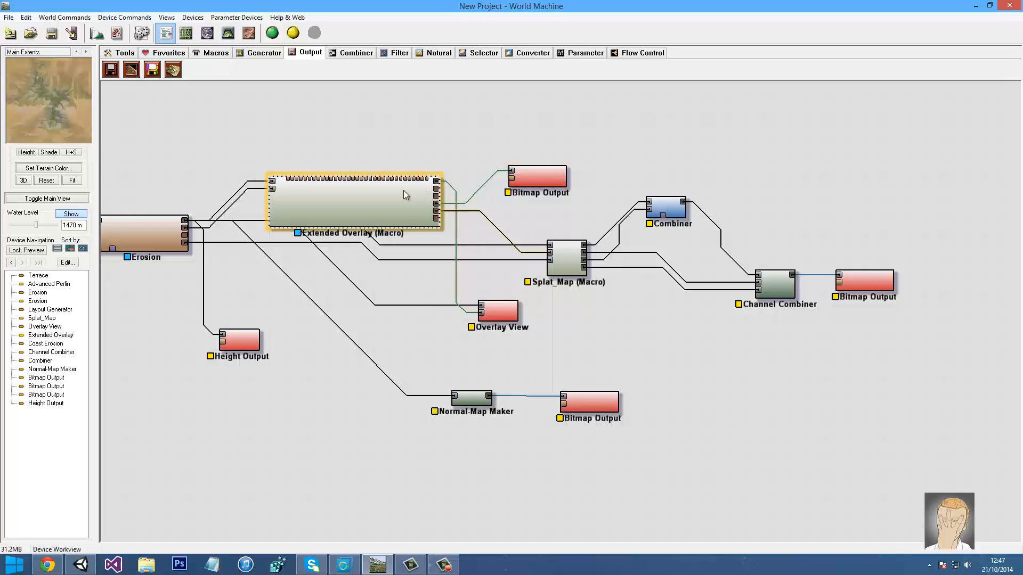
middle_drag(283, 311, 312, 282)
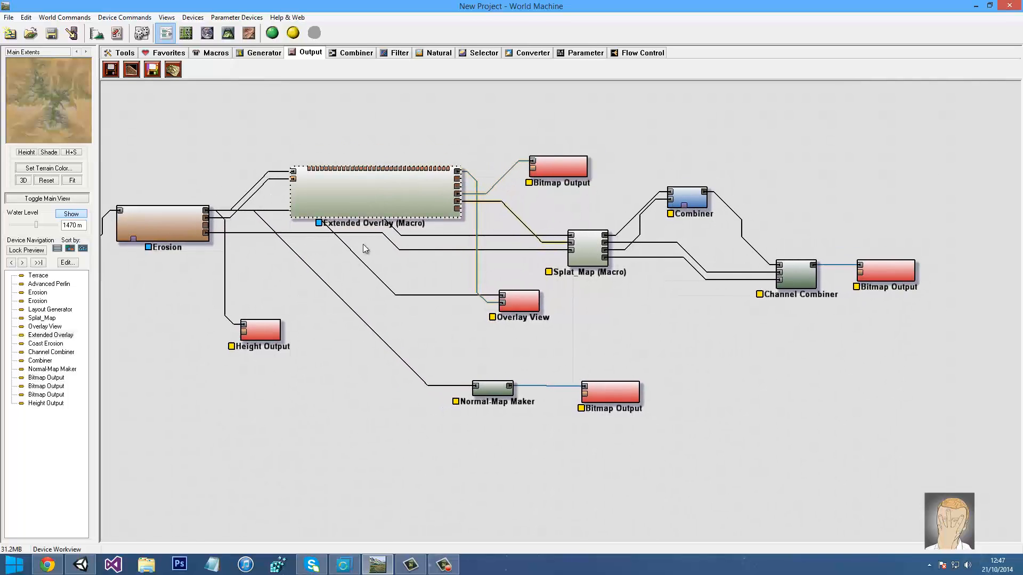
click(382, 191)
drag(419, 193, 386, 192)
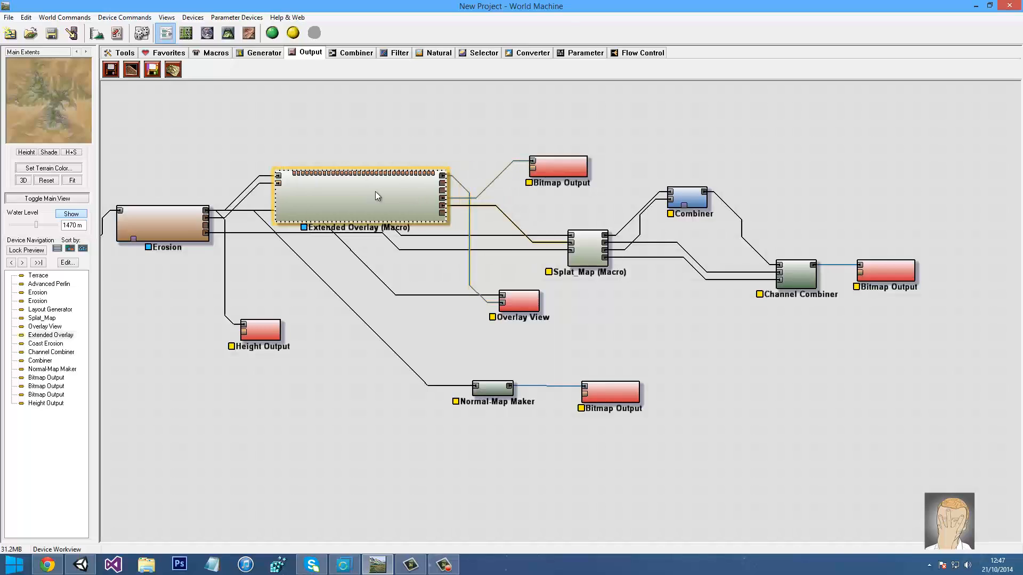
Add a Combiner, test-wire Extended Overlay into it, then delete it
click(355, 53)
click(153, 69)
click(506, 153)
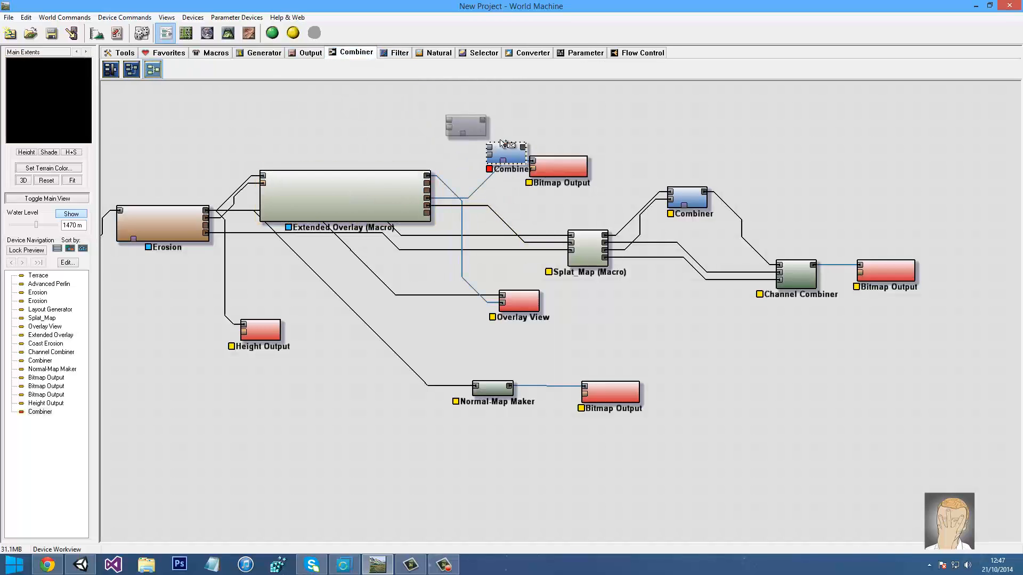
drag(507, 154, 470, 138)
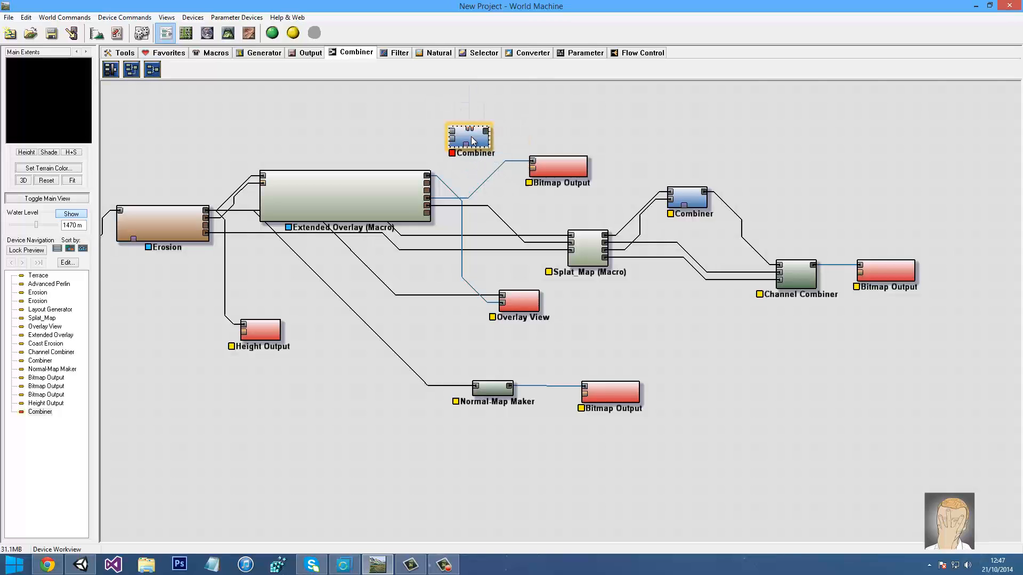
drag(426, 197, 452, 131)
click(466, 140)
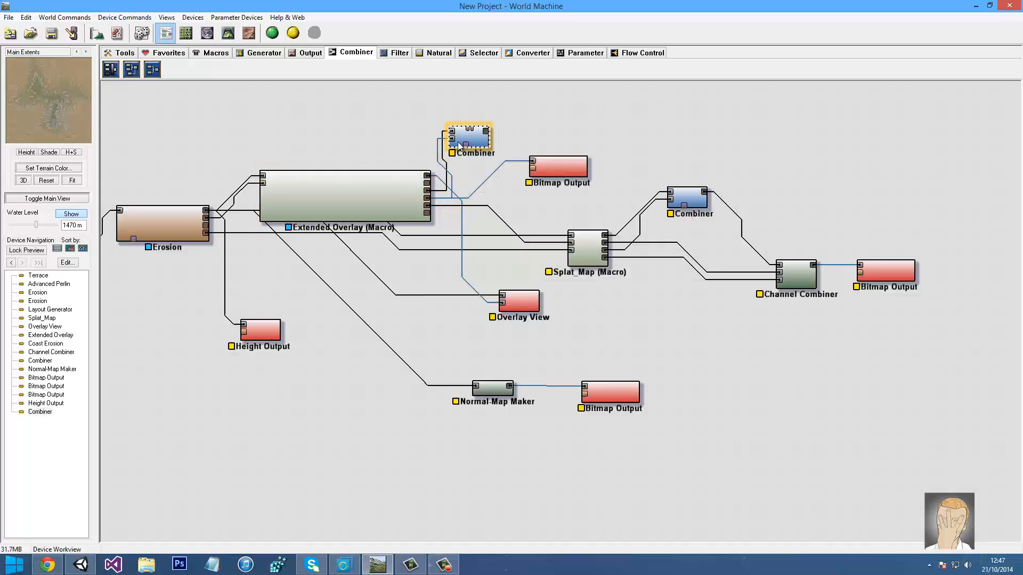
key(Delete)
Wire Extended Overlay's output directly into the top Bitmap Output
click(430, 174)
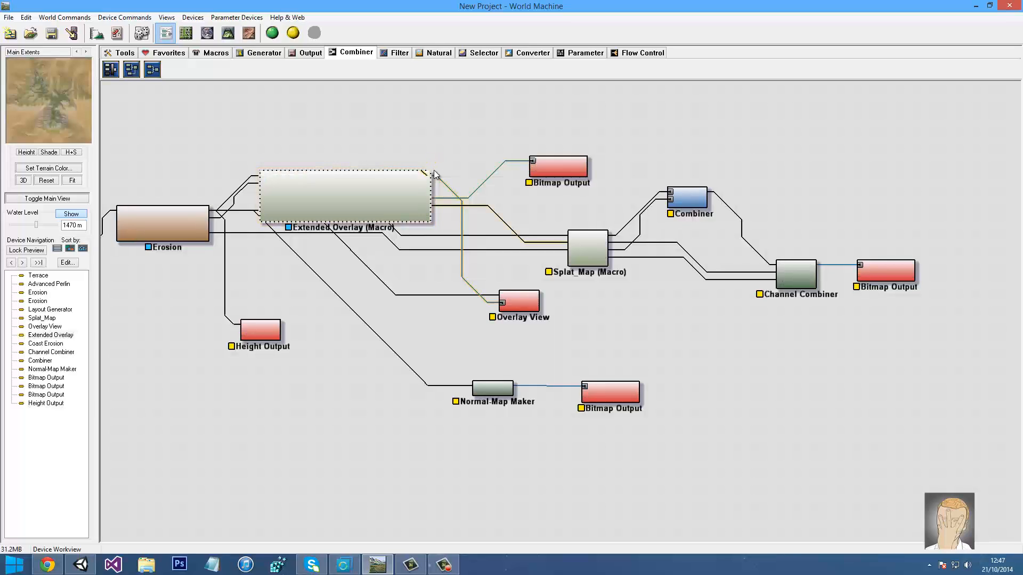
drag(426, 171, 561, 162)
click(562, 161)
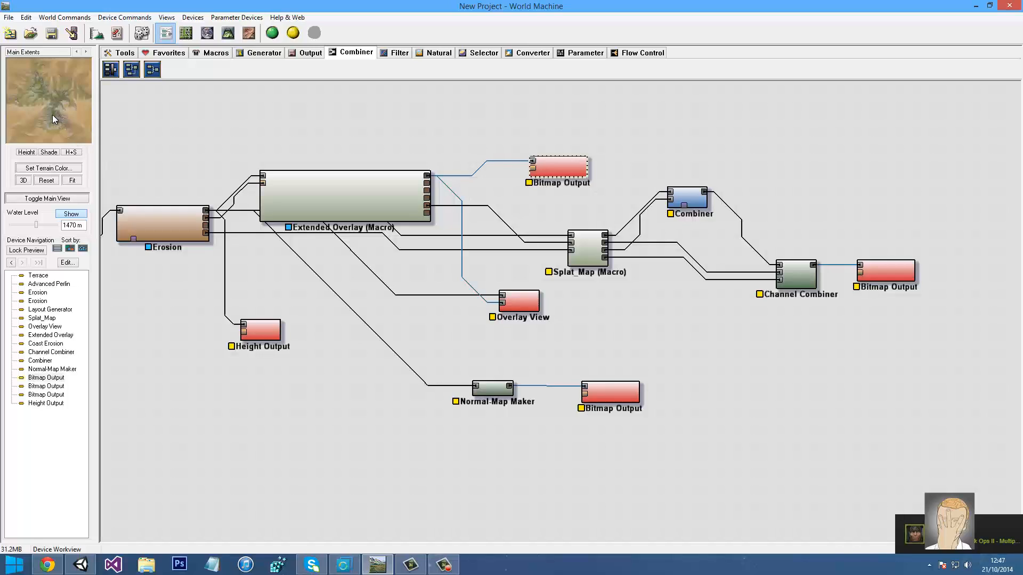
Preview the Height Output, normal-map, Overlay View and Bitmap Output results
click(261, 326)
click(610, 394)
click(519, 299)
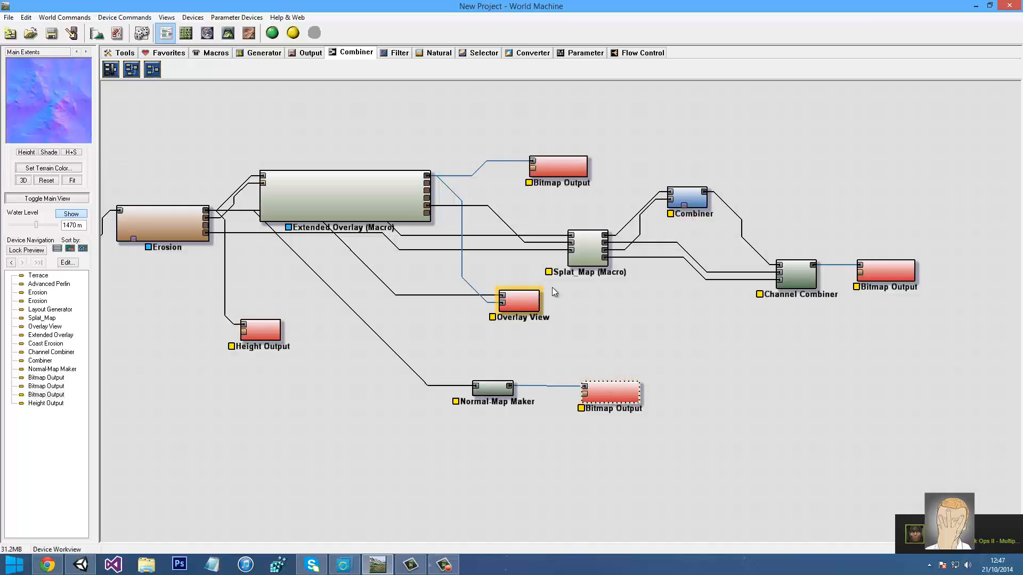
click(890, 278)
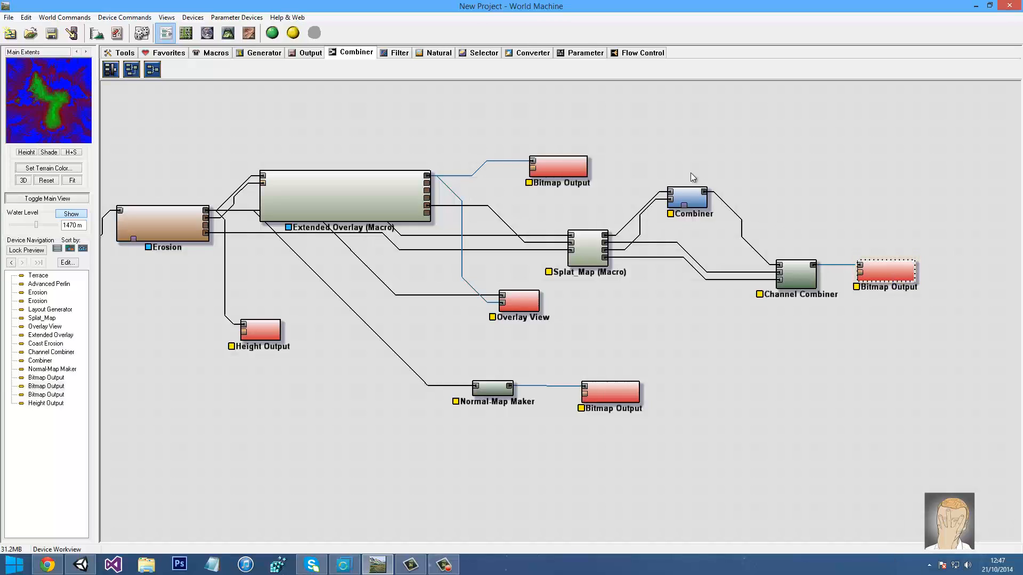
click(571, 168)
click(259, 329)
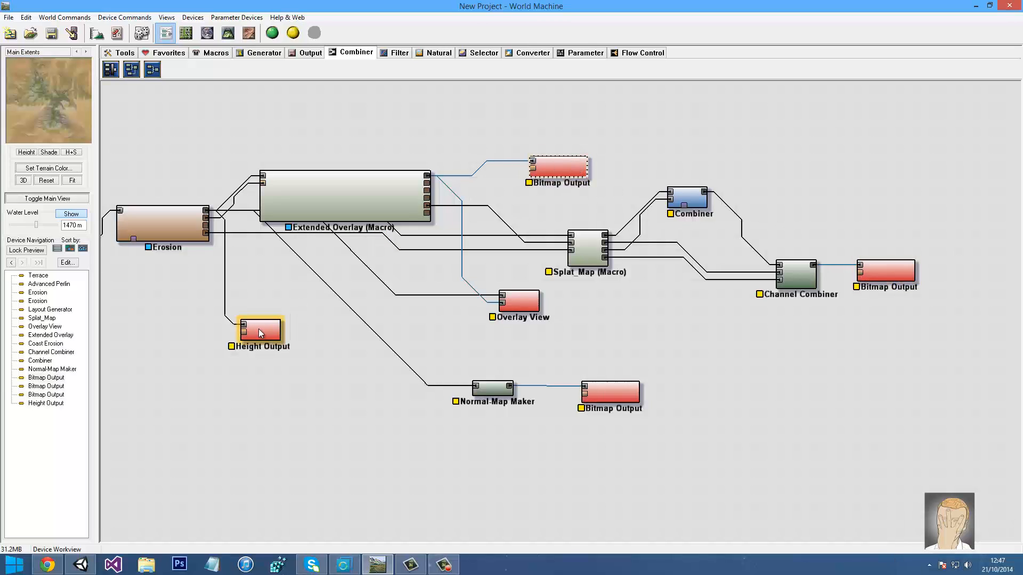
drag(252, 378, 205, 368)
Set the top Bitmap Output to write every build, creating a Terrain folder under Assets\Scenes
double_click(511, 155)
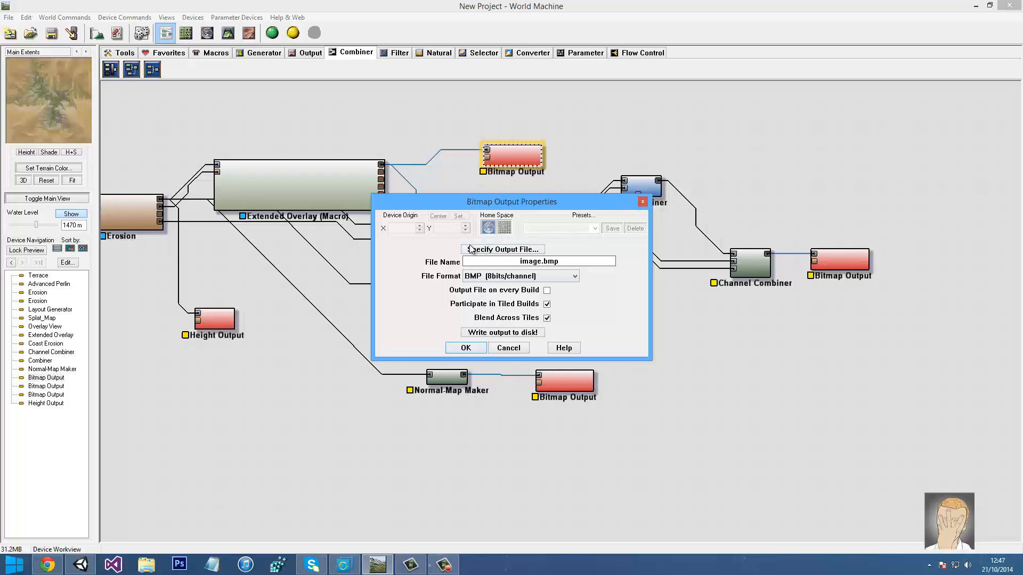
click(547, 292)
click(489, 251)
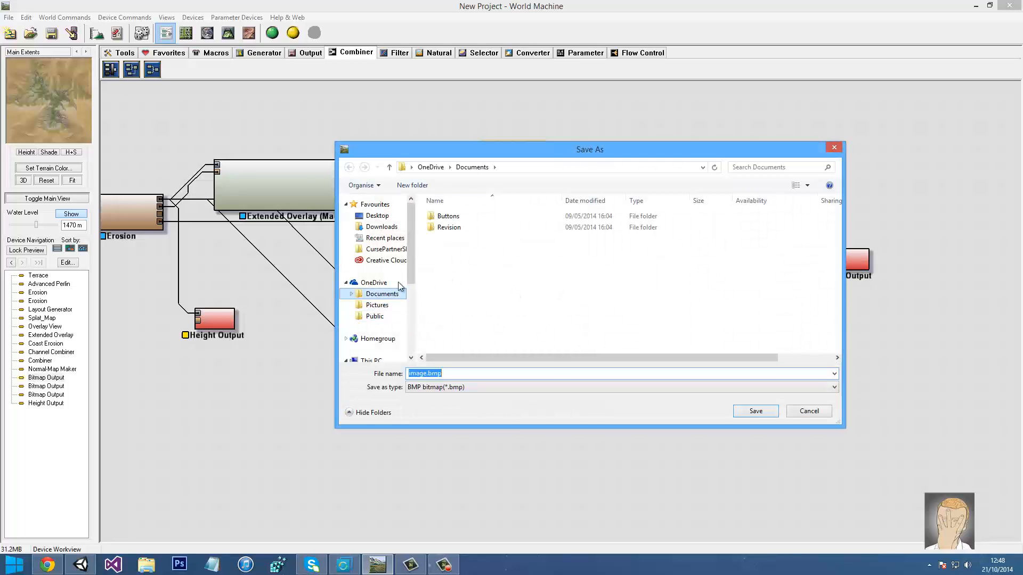
drag(411, 279, 409, 323)
click(382, 289)
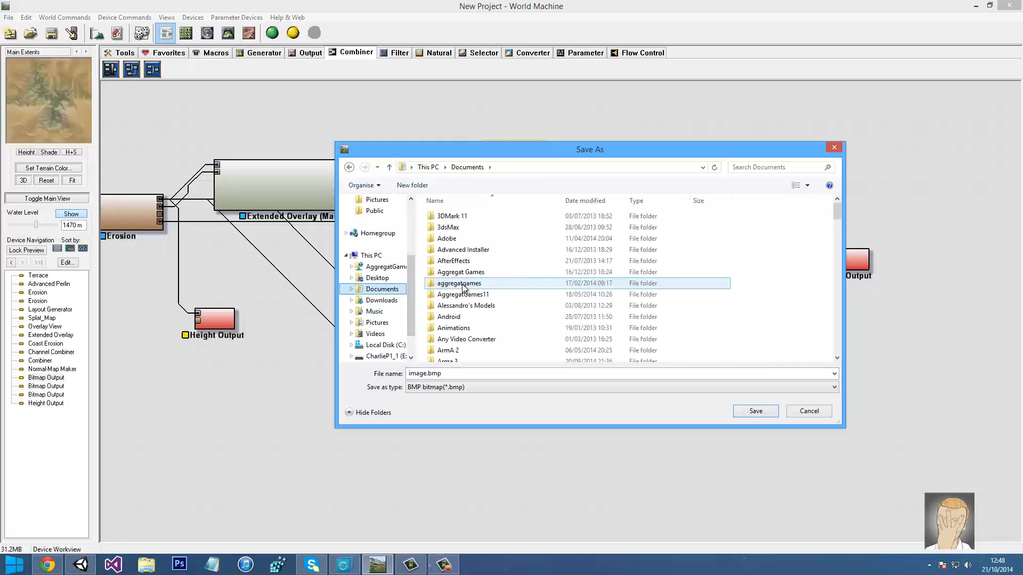
scroll(464, 288, down, 10)
double_click(448, 259)
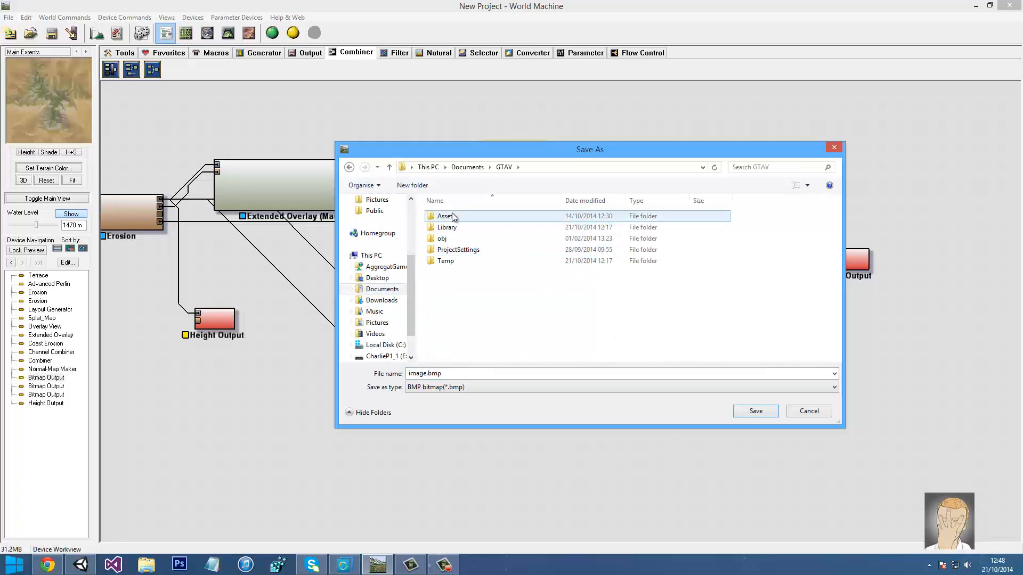
double_click(453, 217)
double_click(447, 328)
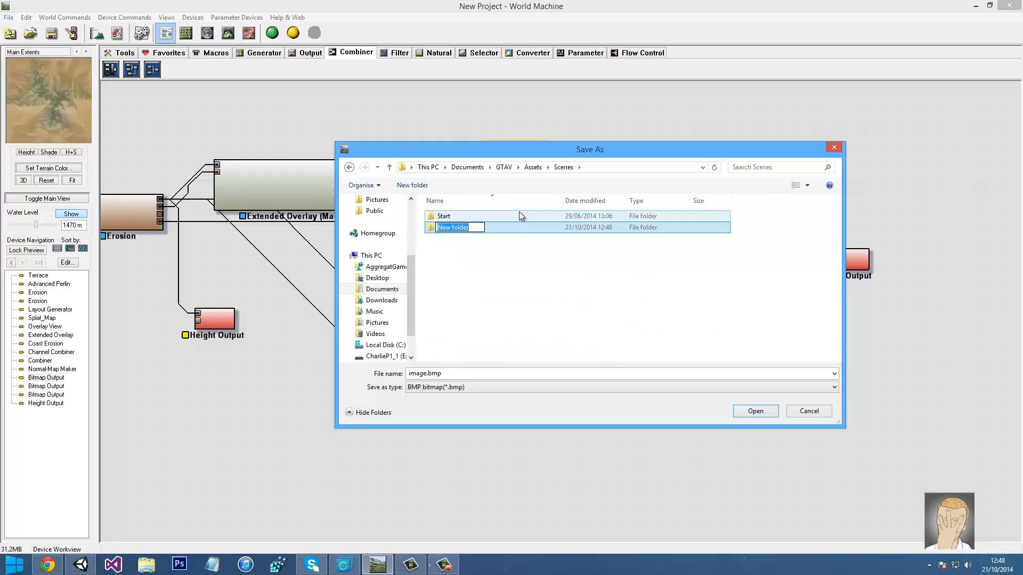
text(Terrain)
key(Return)
key(Return)
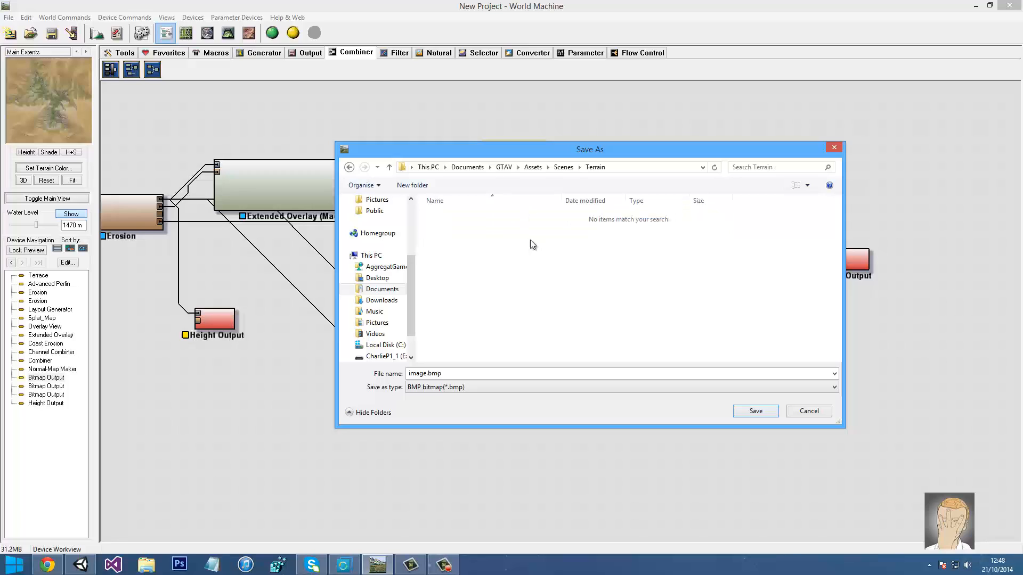
Save the output as Colour in Terrain with the PNG 16-bit file format
click(427, 373)
drag(426, 374, 362, 374)
text(Colour)
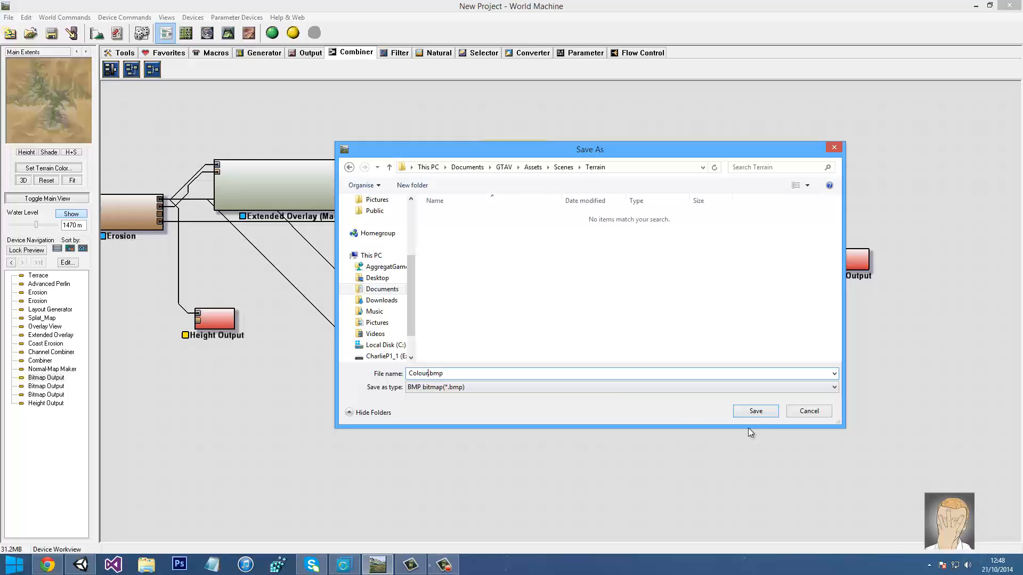
click(752, 412)
click(511, 277)
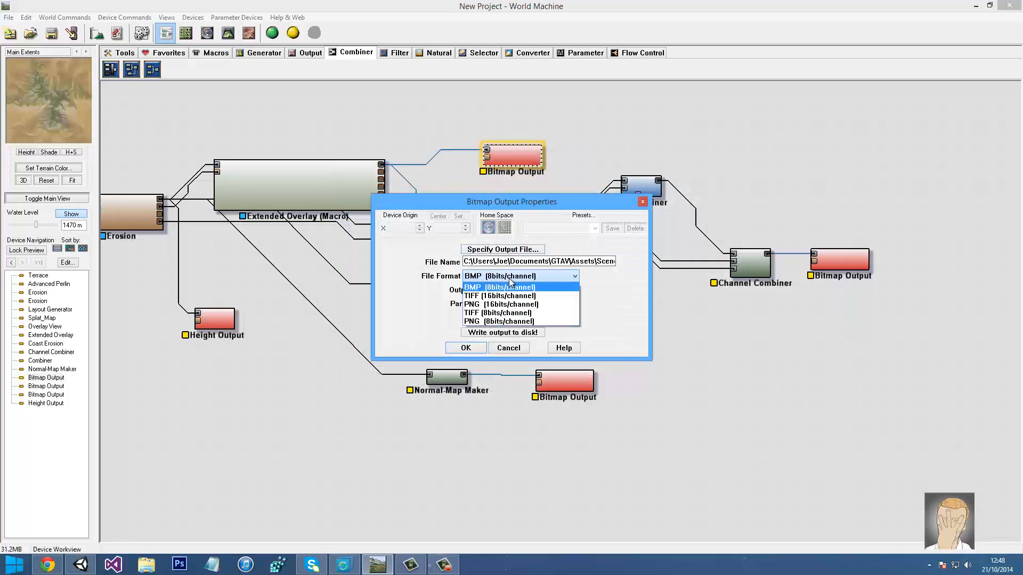
click(486, 305)
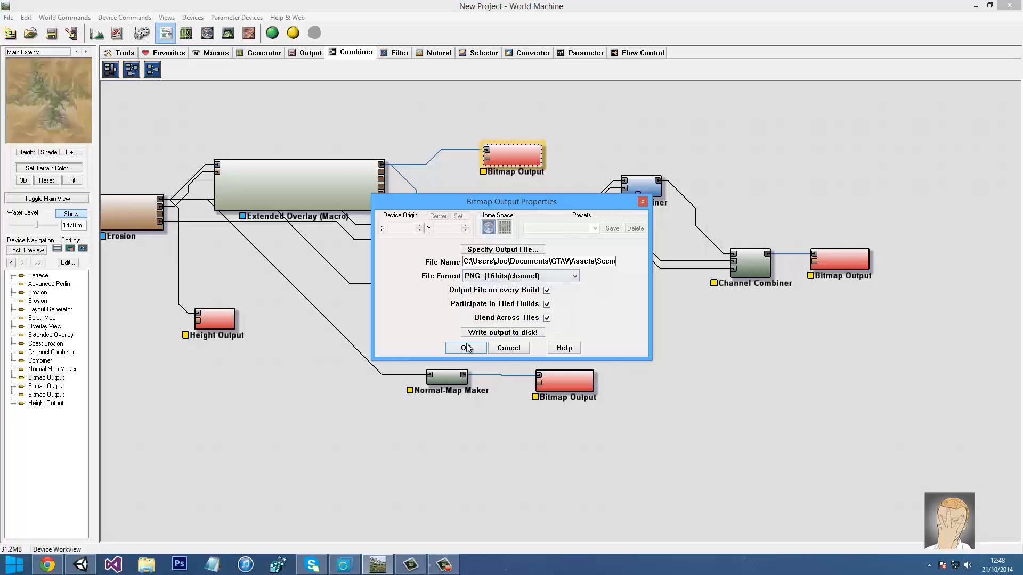
click(466, 349)
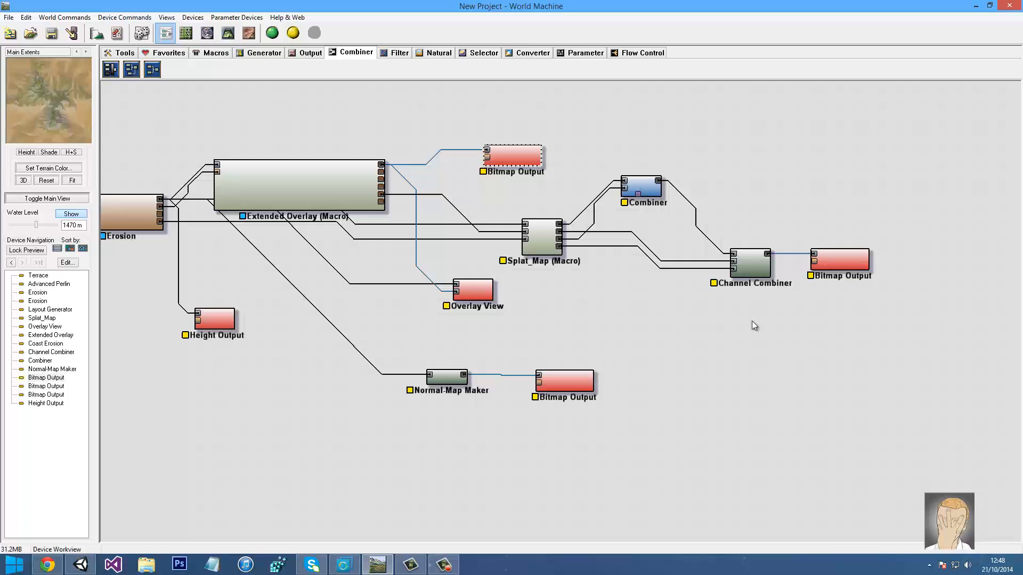
double_click(850, 260)
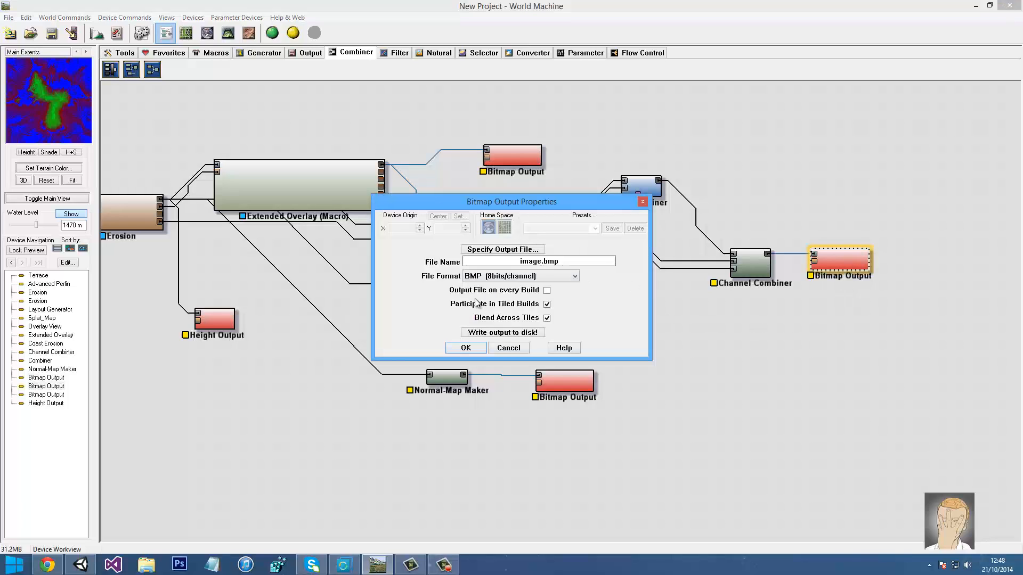
Save the Channel Combiner output as Splat, a 16-bit PNG written every build
click(507, 249)
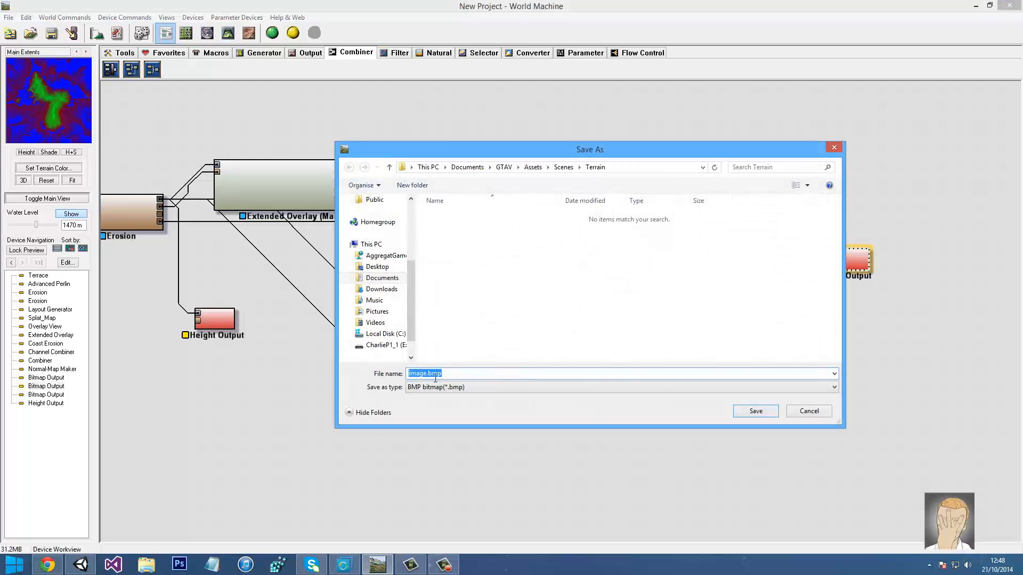
drag(424, 374, 356, 378)
key(BackSpace)
key(Return)
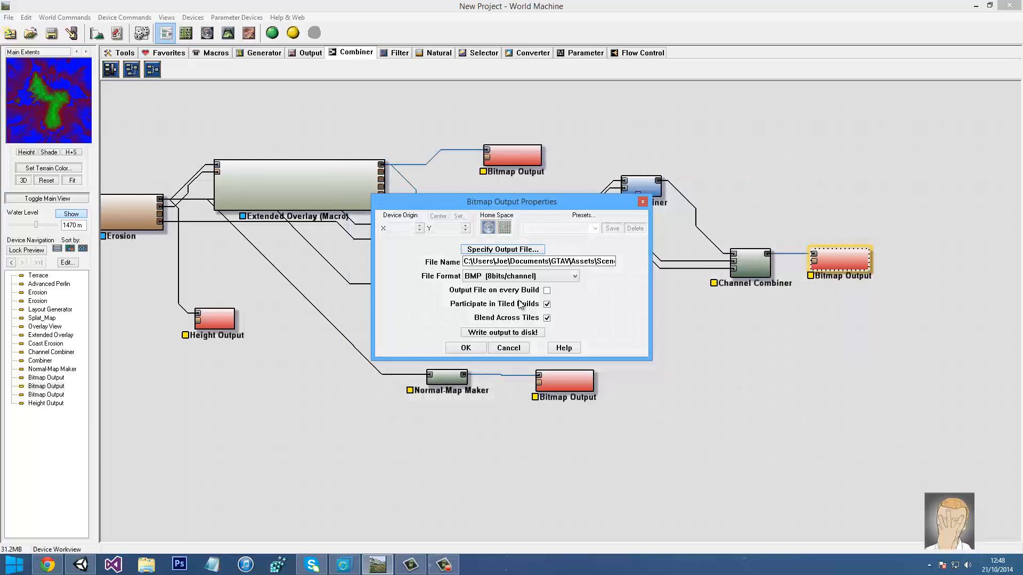
click(546, 291)
click(481, 277)
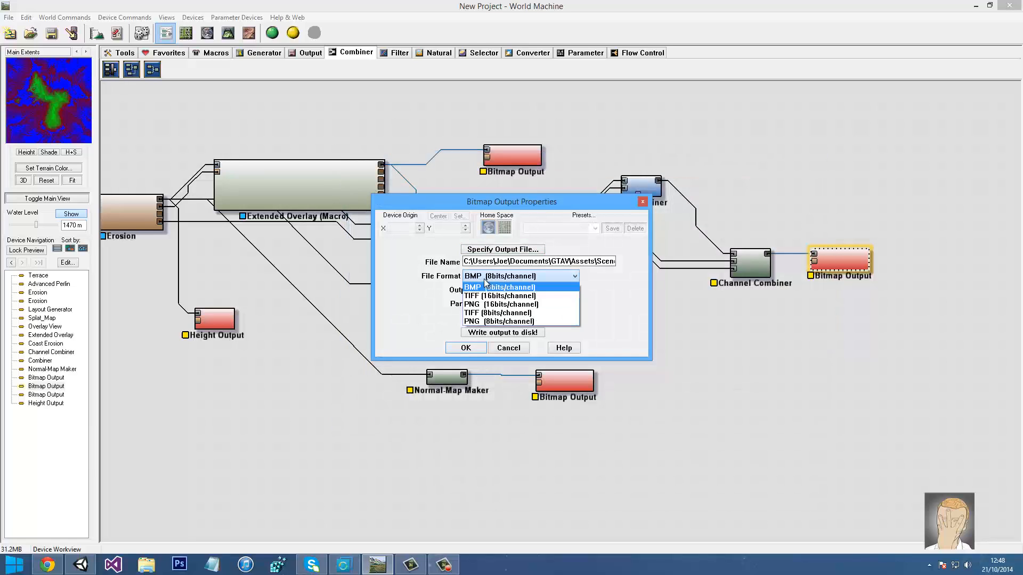
click(470, 307)
click(466, 347)
Save the Normal-Map Maker output as Normal in Terrain as a 16-bit PNG
double_click(550, 375)
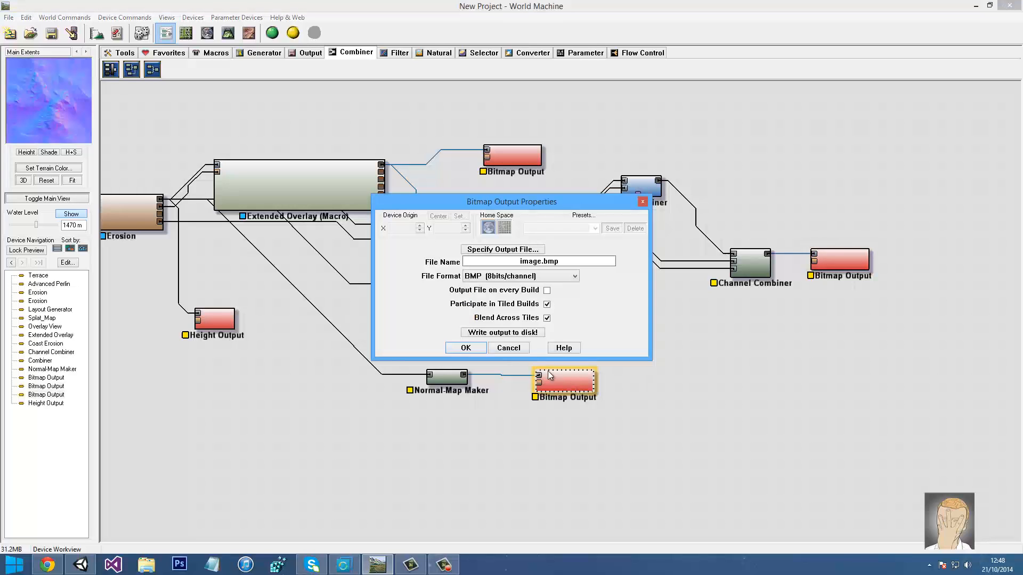
click(511, 249)
drag(433, 374, 353, 370)
text(Normal)
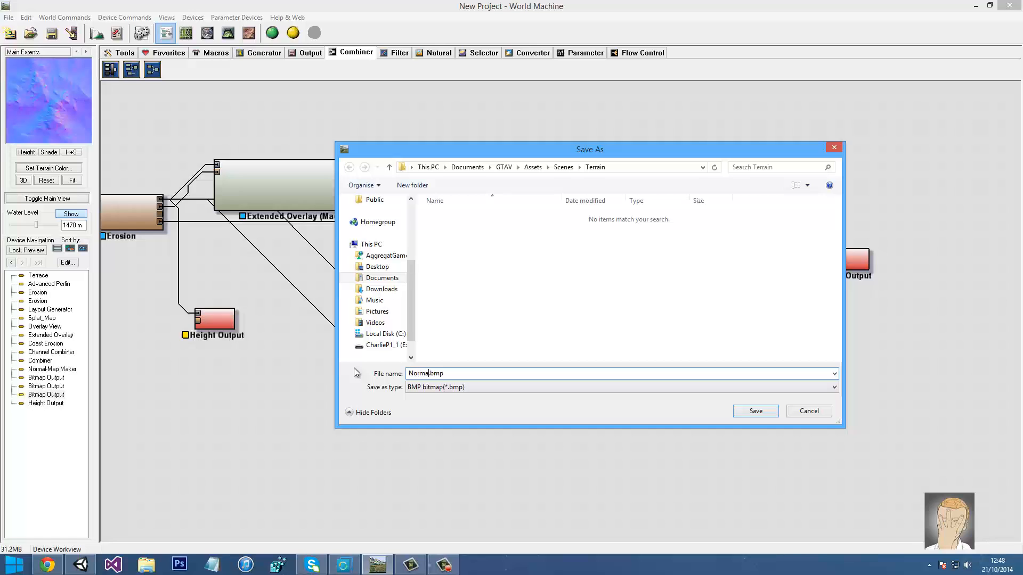
key(Return)
click(490, 276)
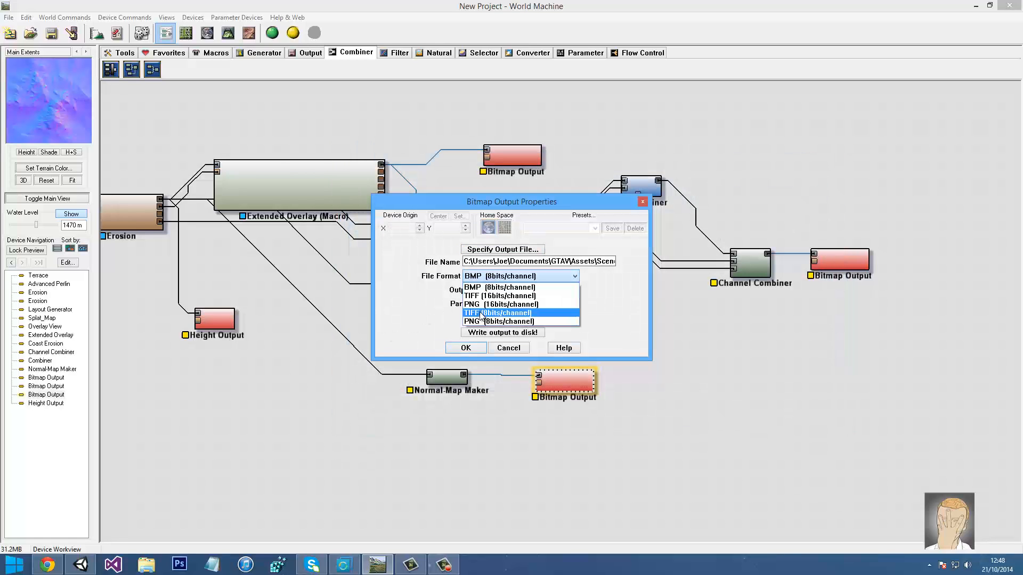
click(520, 292)
click(465, 347)
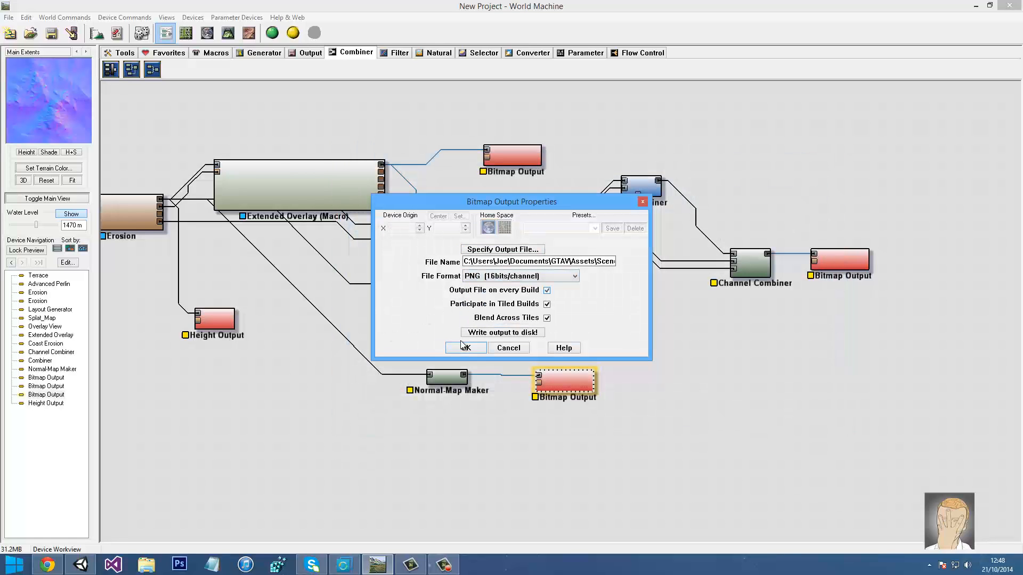
double_click(225, 326)
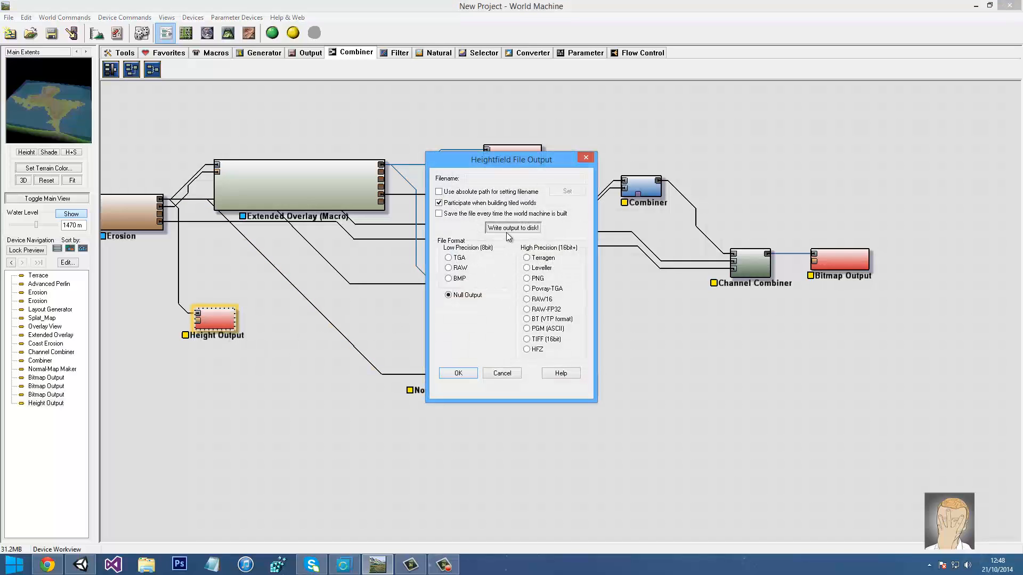
Make the Height Output save every build as 16-bit RAW with an absolute path into Terrain
click(449, 217)
click(492, 193)
click(526, 299)
click(568, 192)
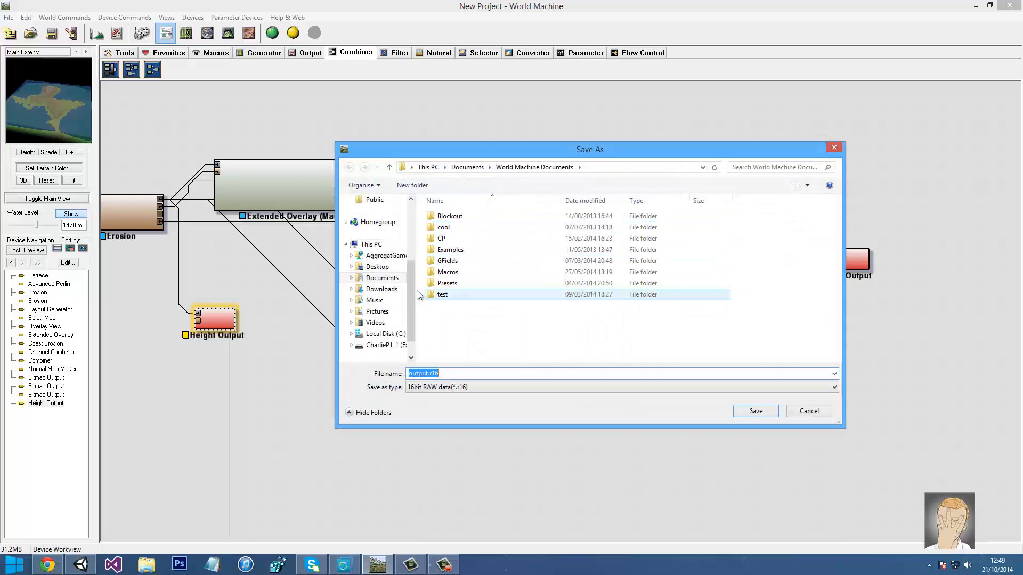
click(382, 278)
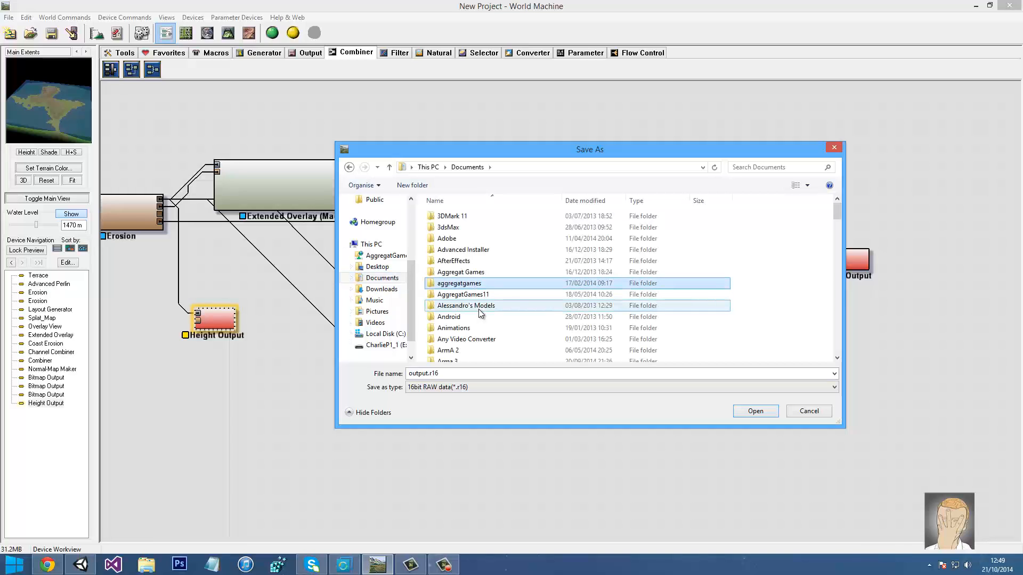
scroll(481, 314, down, 10)
double_click(457, 254)
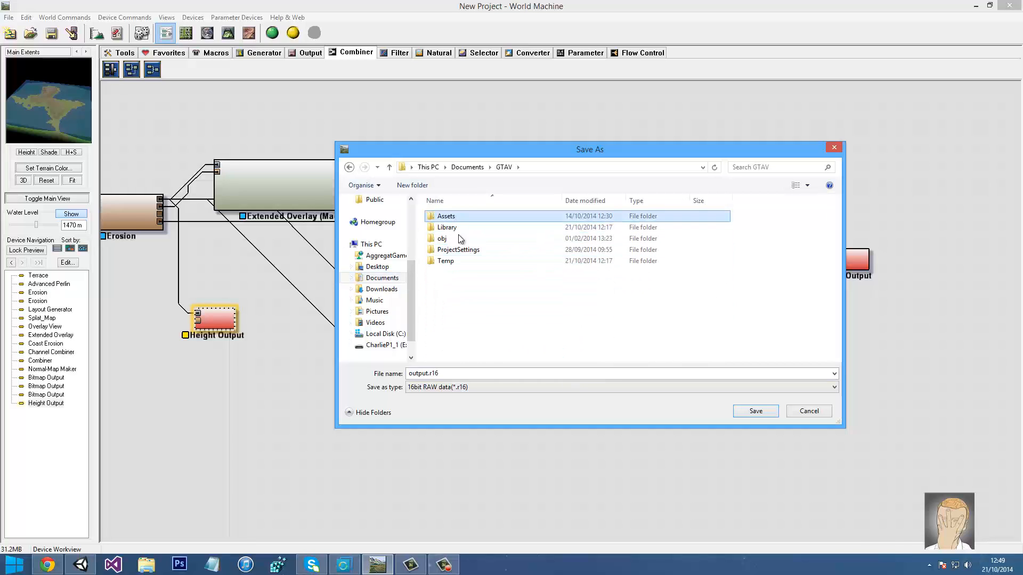
double_click(446, 216)
double_click(455, 324)
click(447, 227)
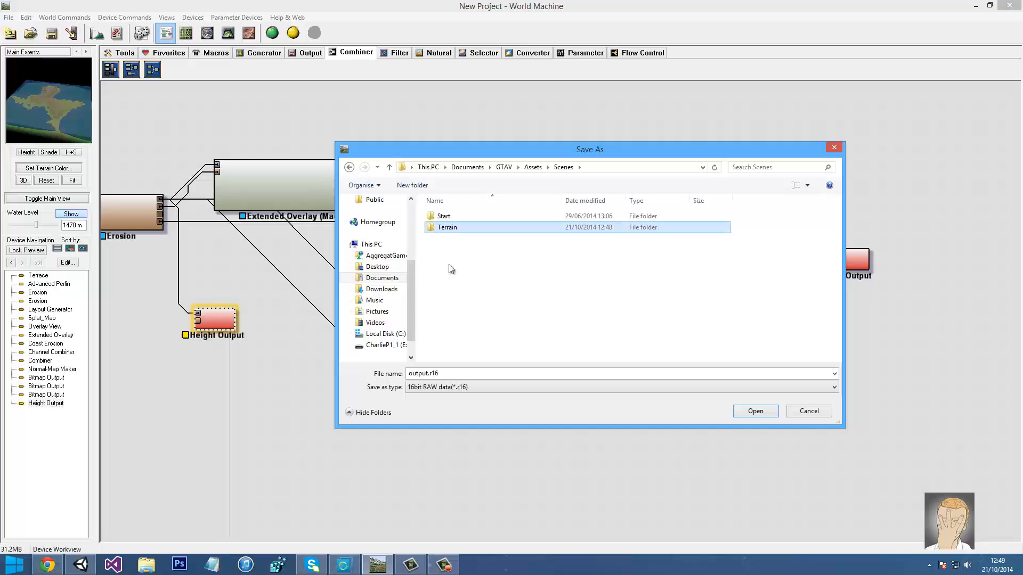
key(Return)
Name the heightfield file Height, change its extension to .raw, and confirm
double_click(423, 373)
text(H)
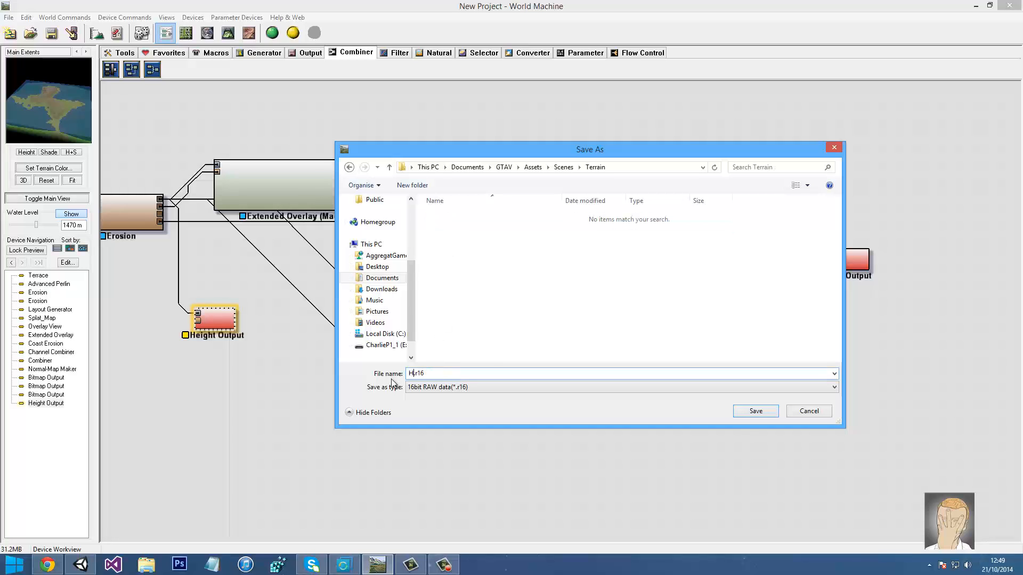
text(eight)
key(Return)
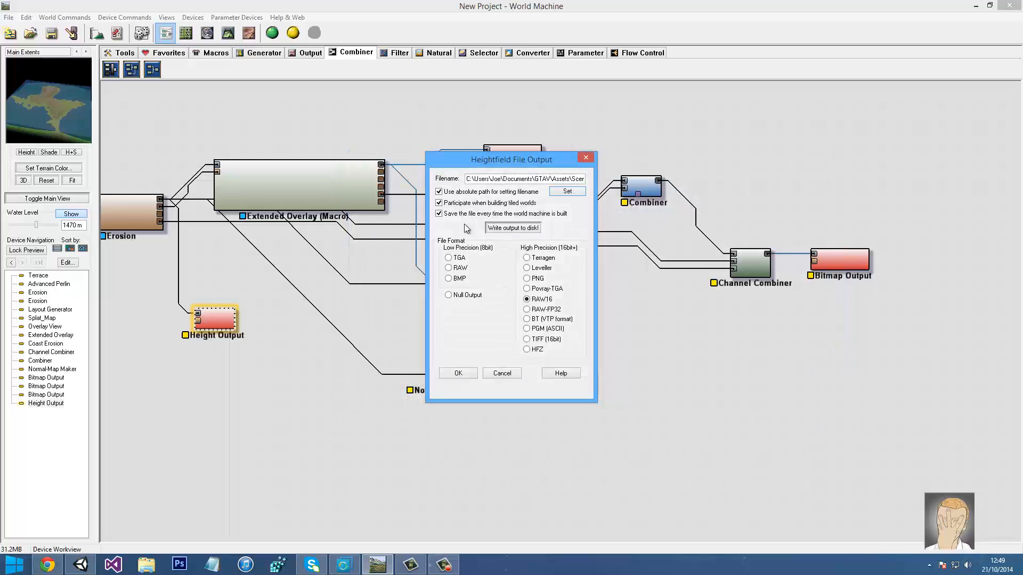
drag(470, 181, 714, 181)
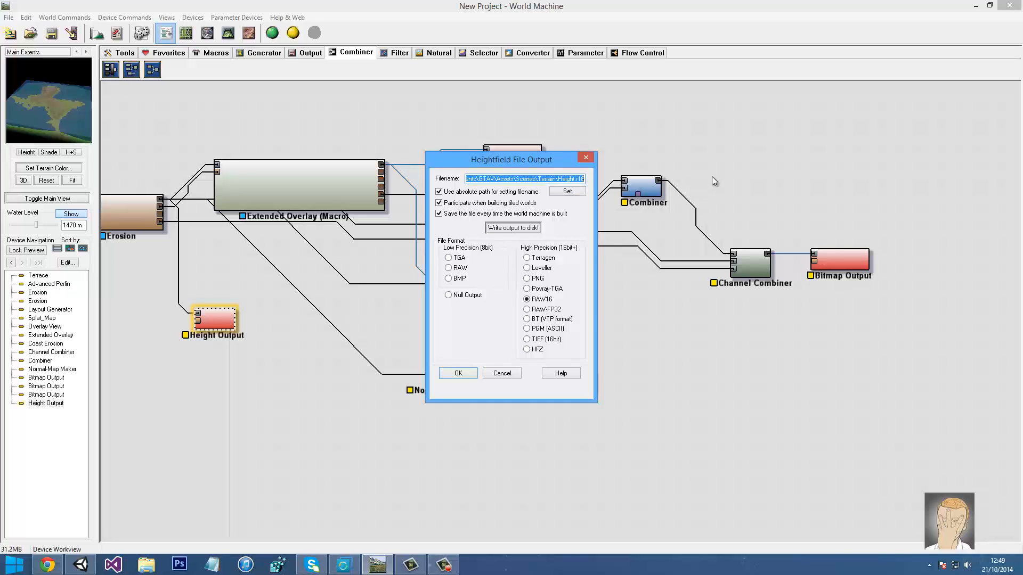
click(565, 179)
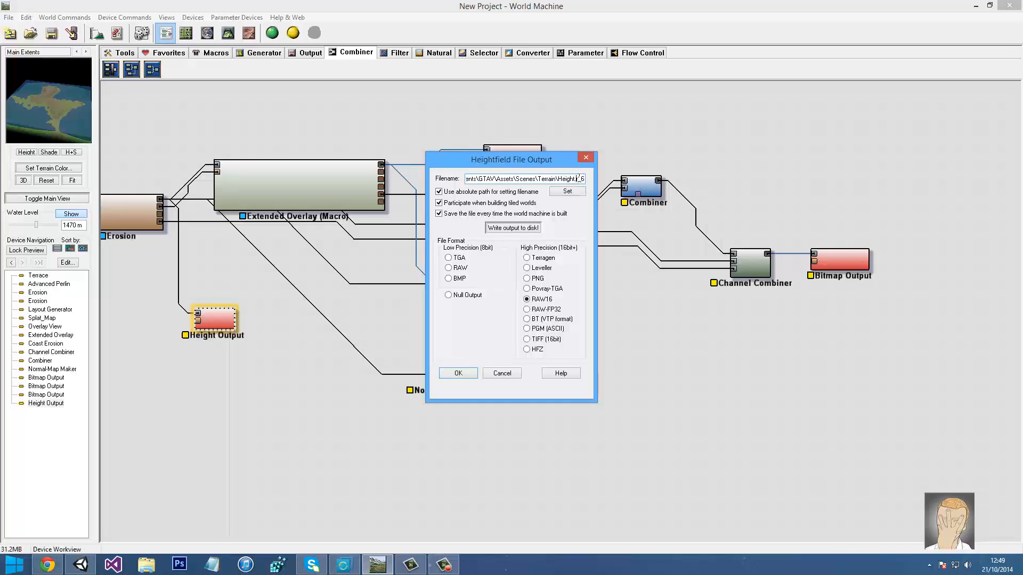
drag(578, 179, 650, 179)
text(aw)
click(464, 373)
click(405, 250)
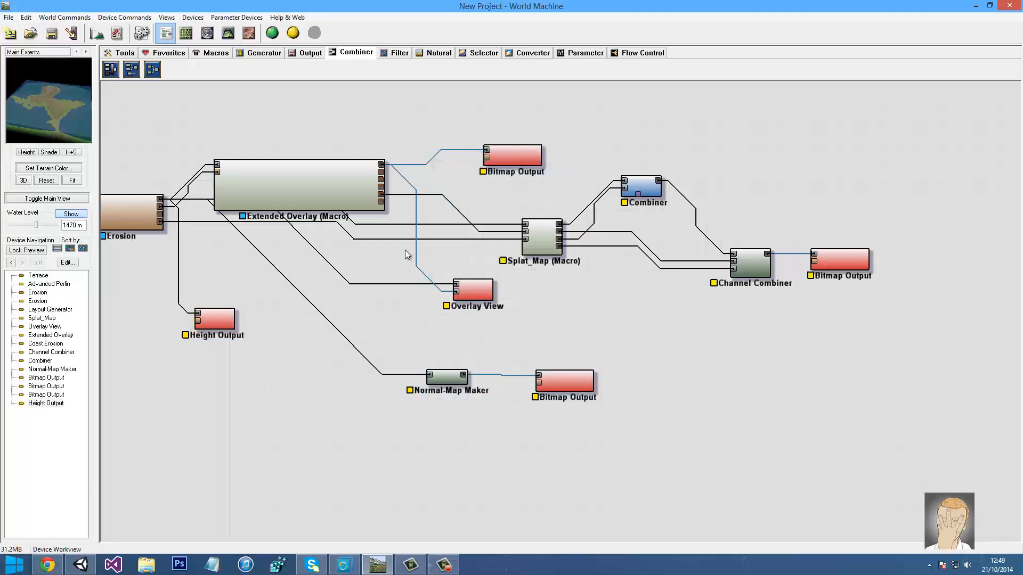
Build the whole world, close the completed build report, and return to Unity
click(293, 33)
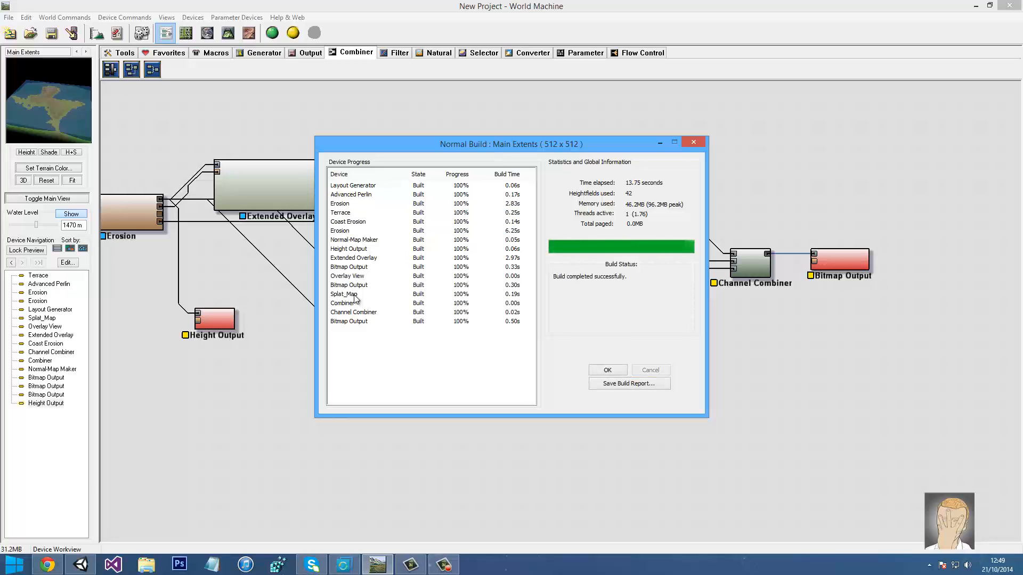
click(608, 370)
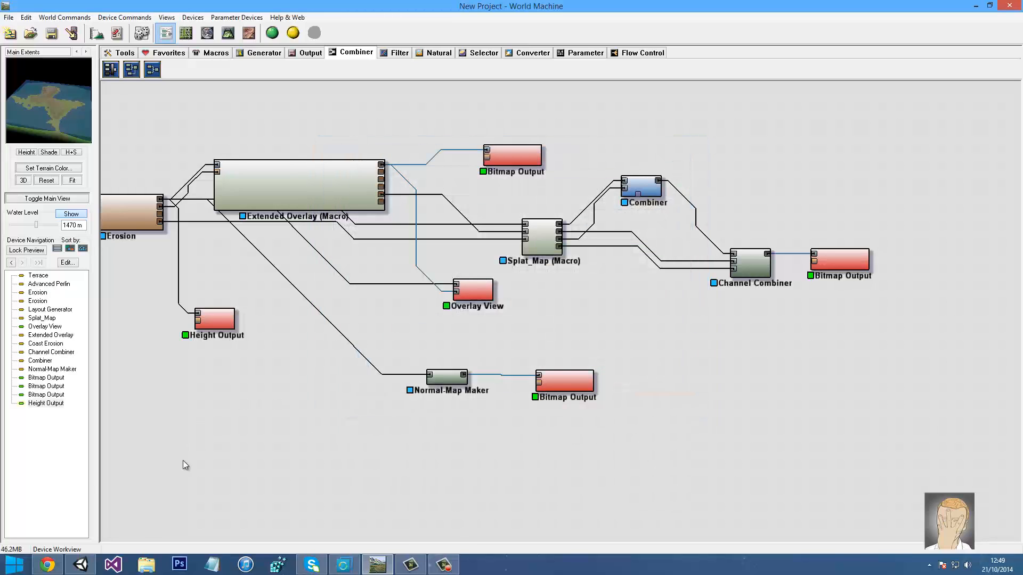
click(81, 565)
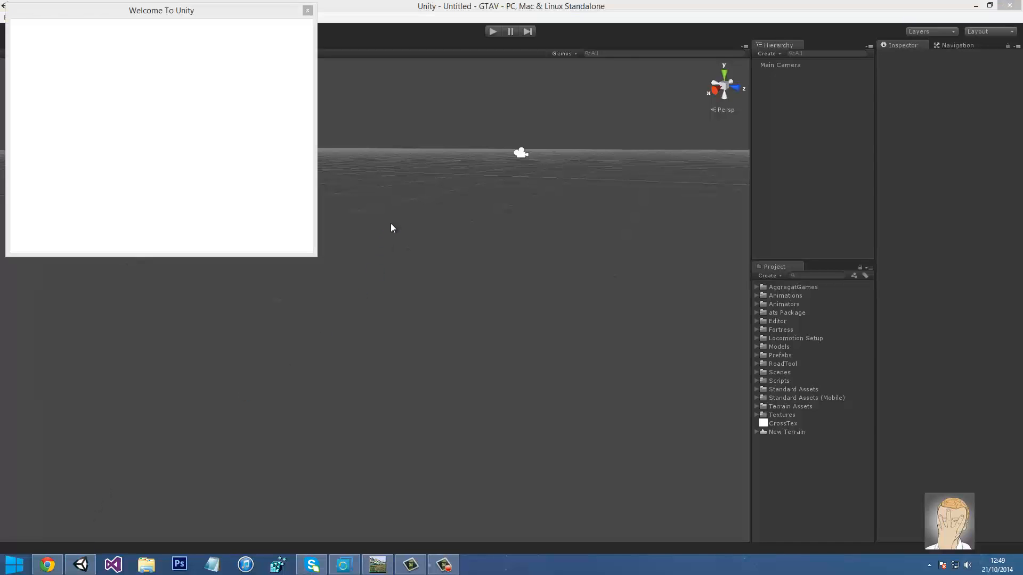
Expand Scenes/Terrain and preview the imported Colour, Normal, Splat and Height textures
click(308, 10)
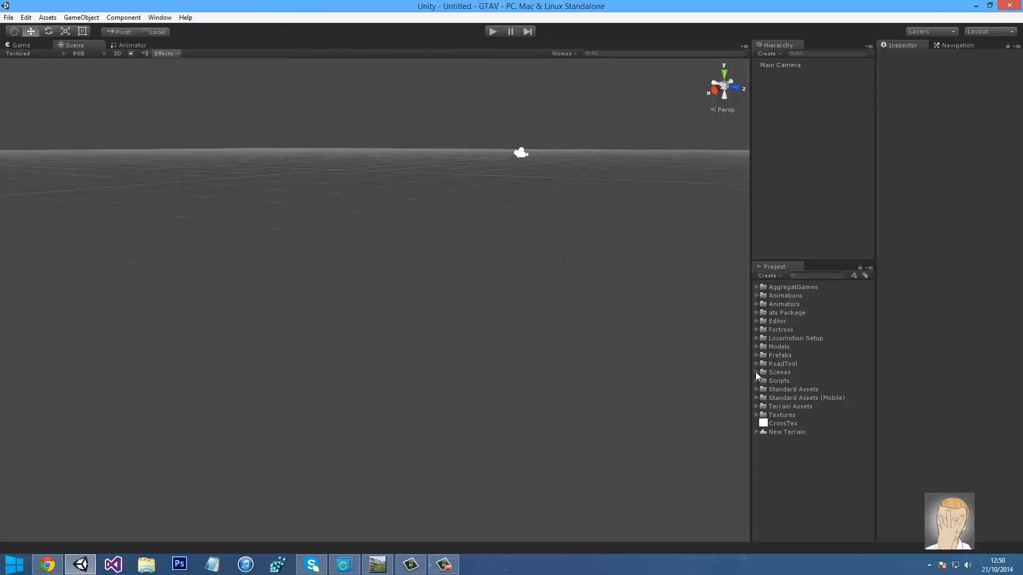
click(756, 372)
click(764, 389)
click(786, 399)
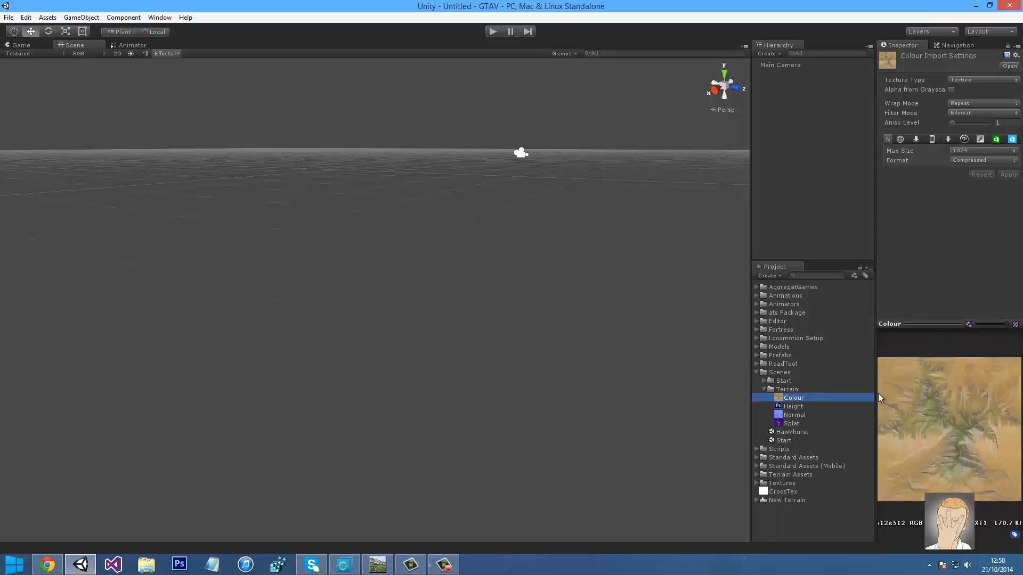
click(792, 416)
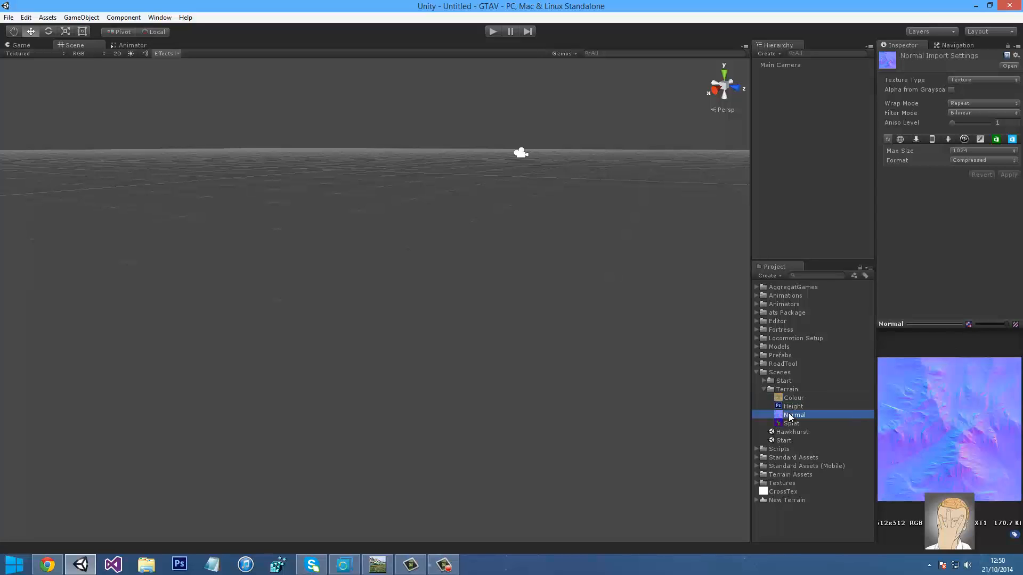
key(Down)
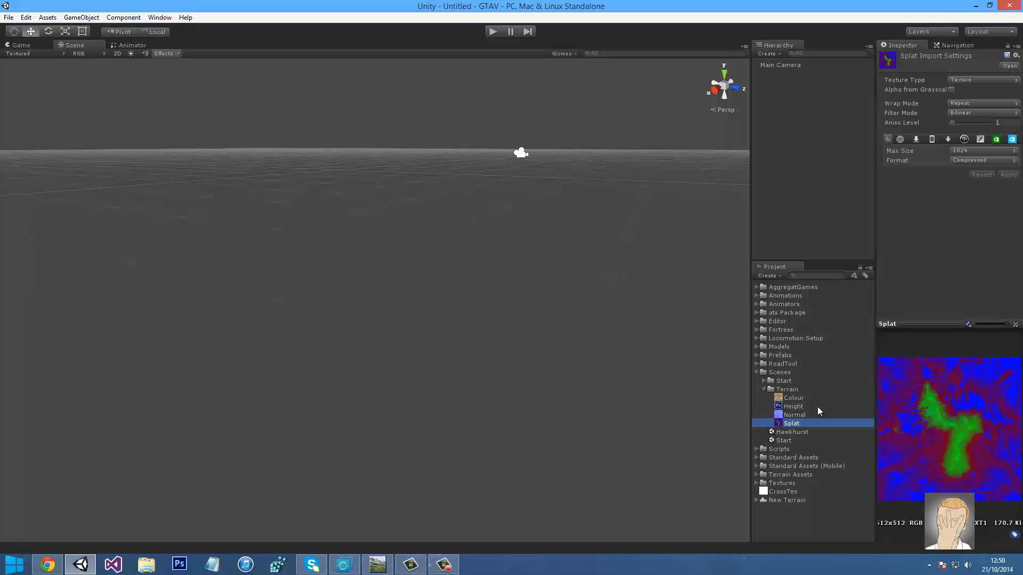
key(Up)
key(Up)
key(Up)
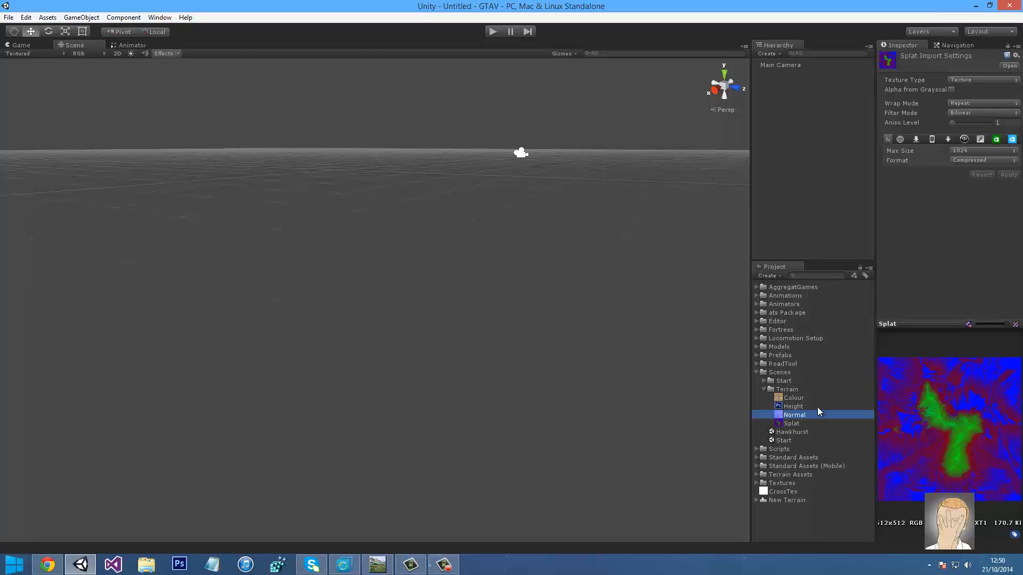
key(Down)
key(Down)
key(Down)
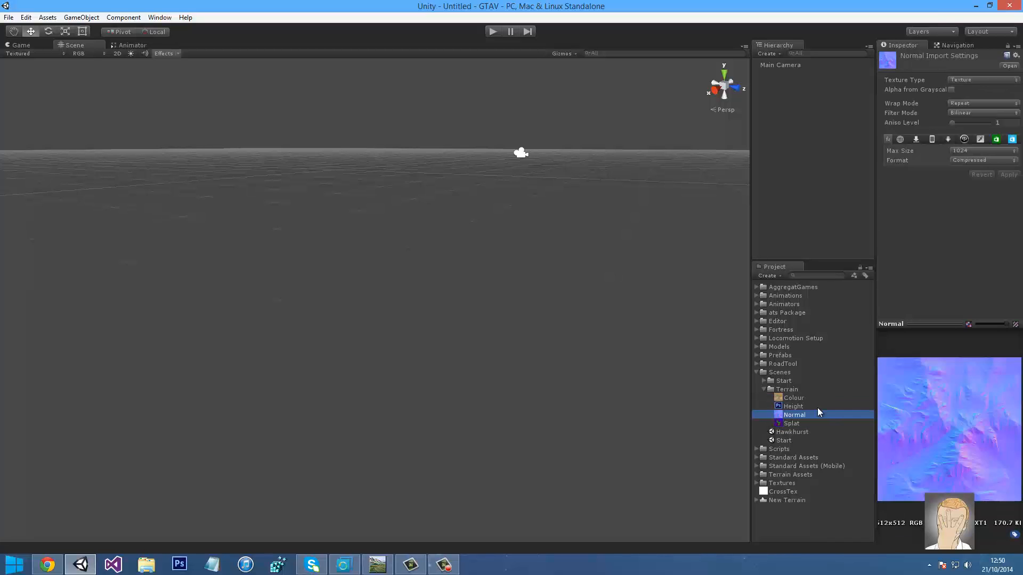
key(Up)
key(Up)
click(717, 180)
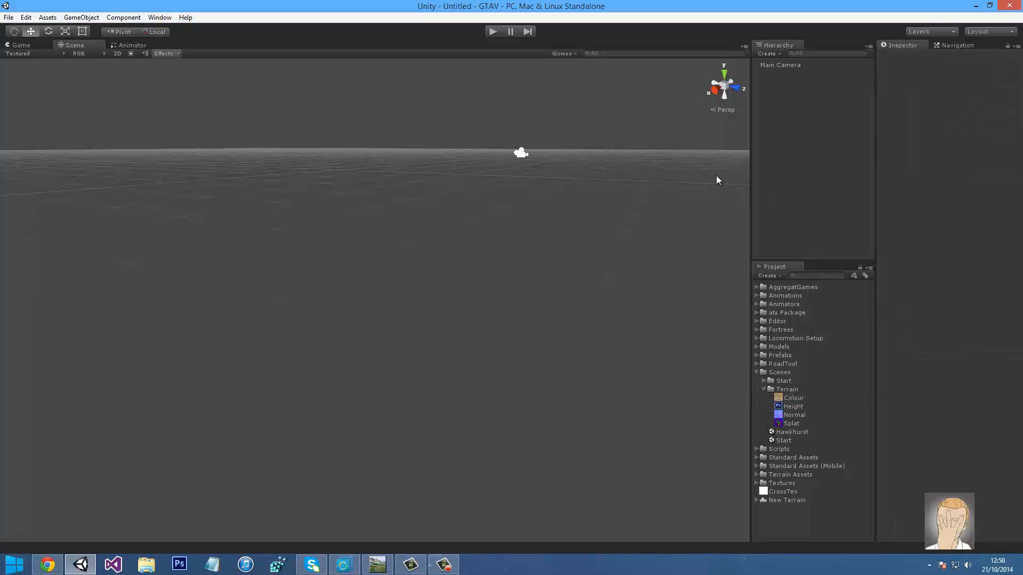
click(159, 17)
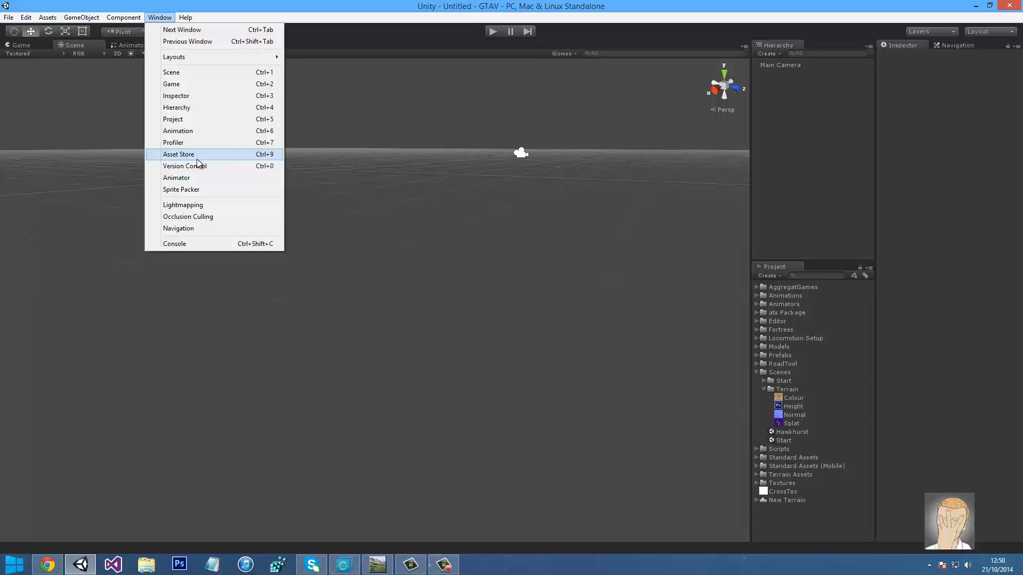
click(197, 156)
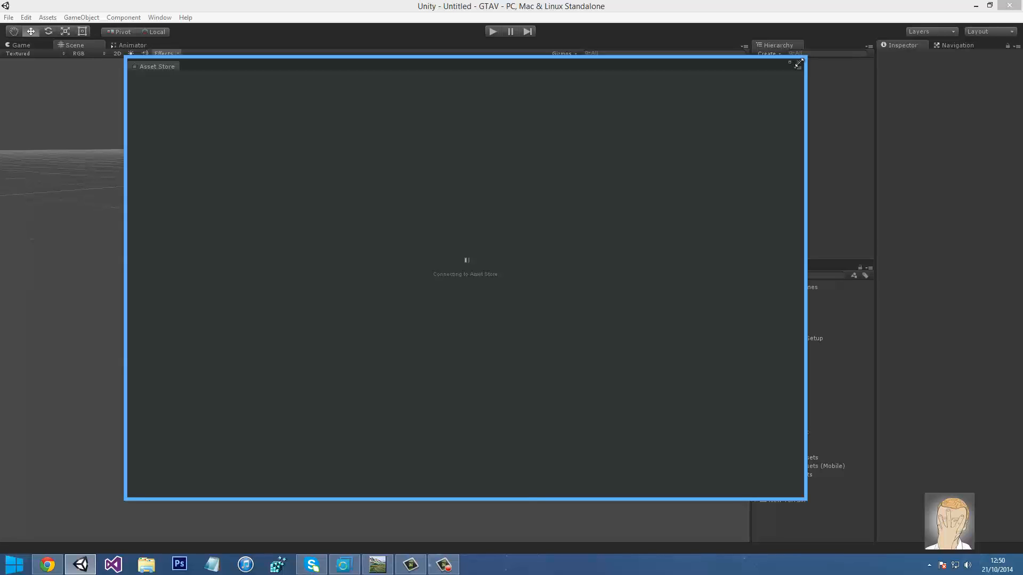
Open the Hawkhurst scene, save it, and look over the town
click(800, 62)
click(800, 63)
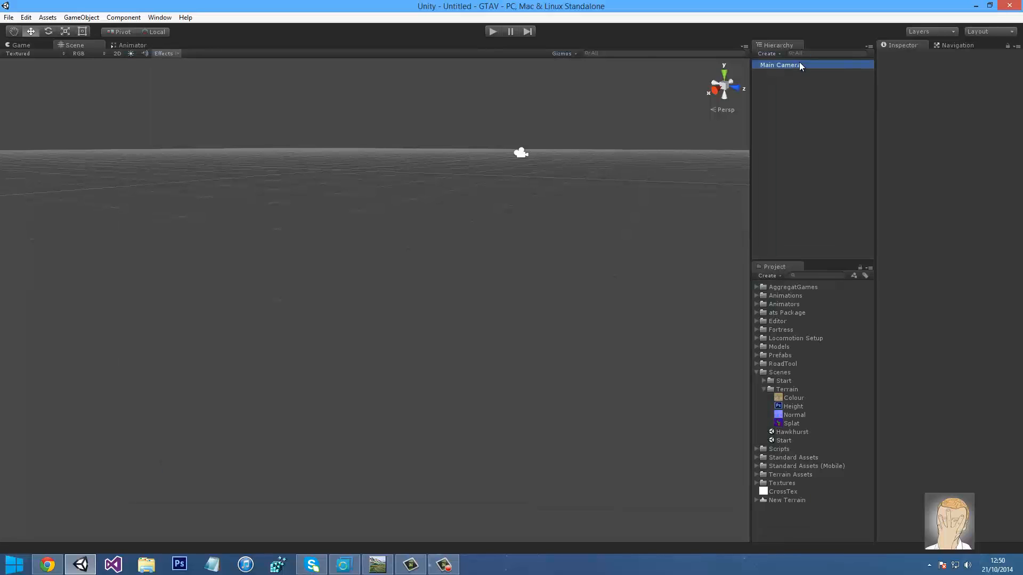
click(761, 380)
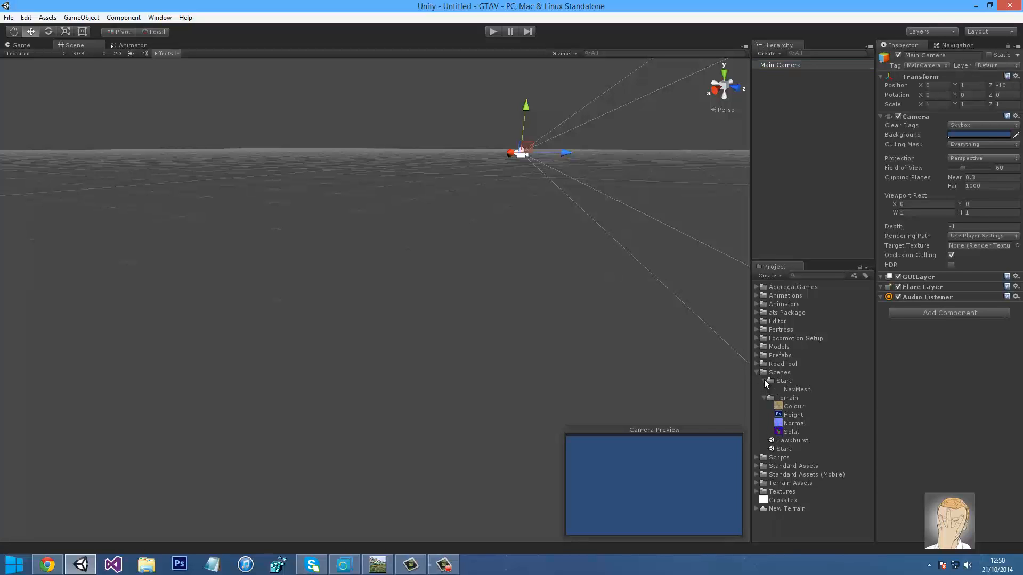
click(763, 380)
double_click(792, 432)
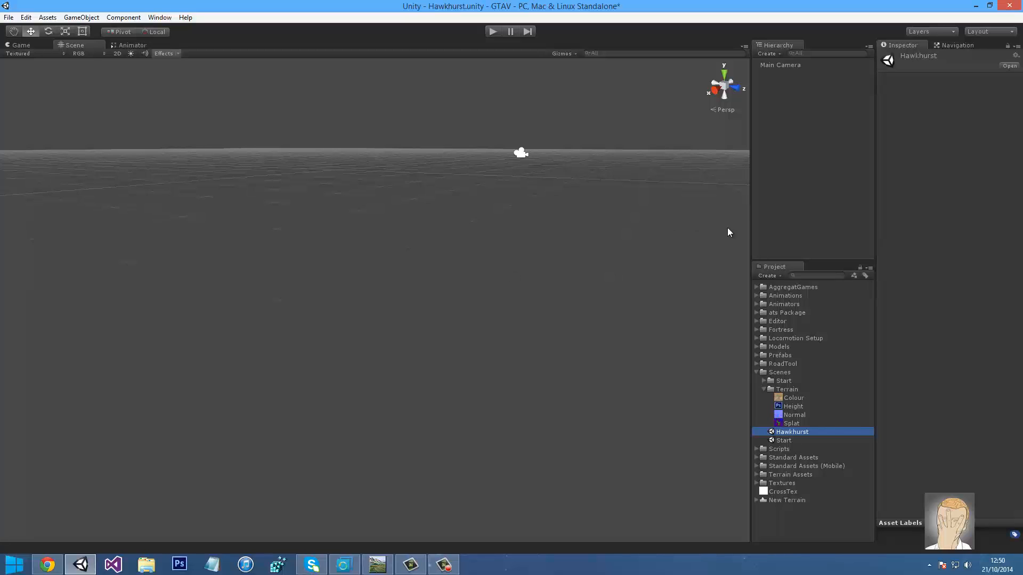
key(ctrl+s)
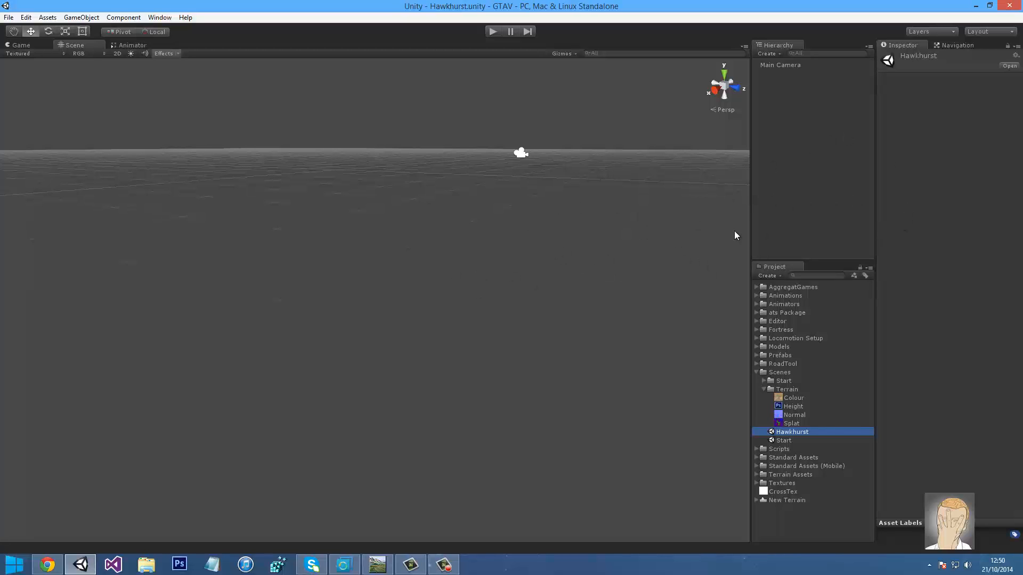
click(441, 567)
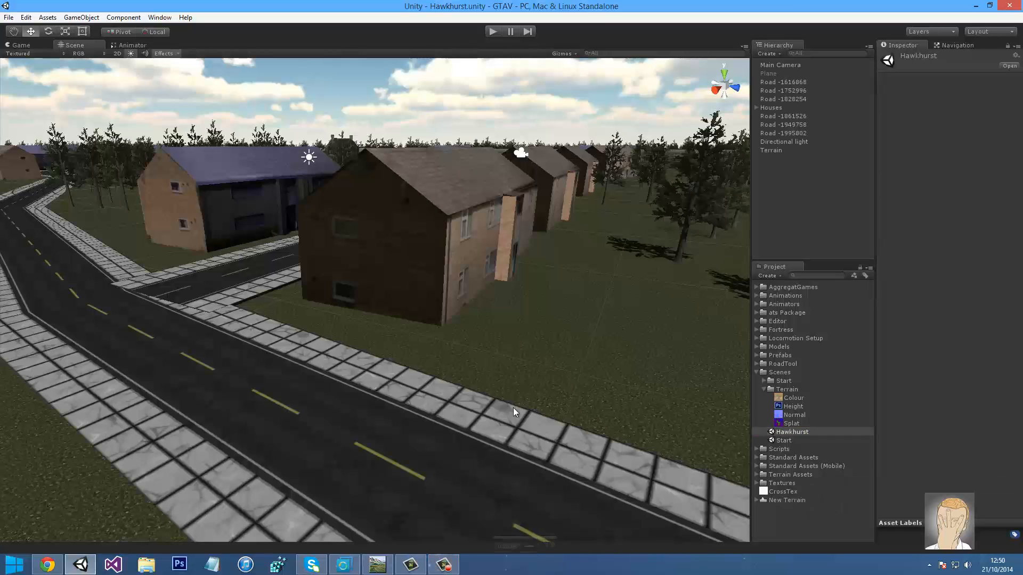
right_drag(538, 288, 578, 201)
Remove the Custom Terrain Script component from the Terrain object
click(557, 222)
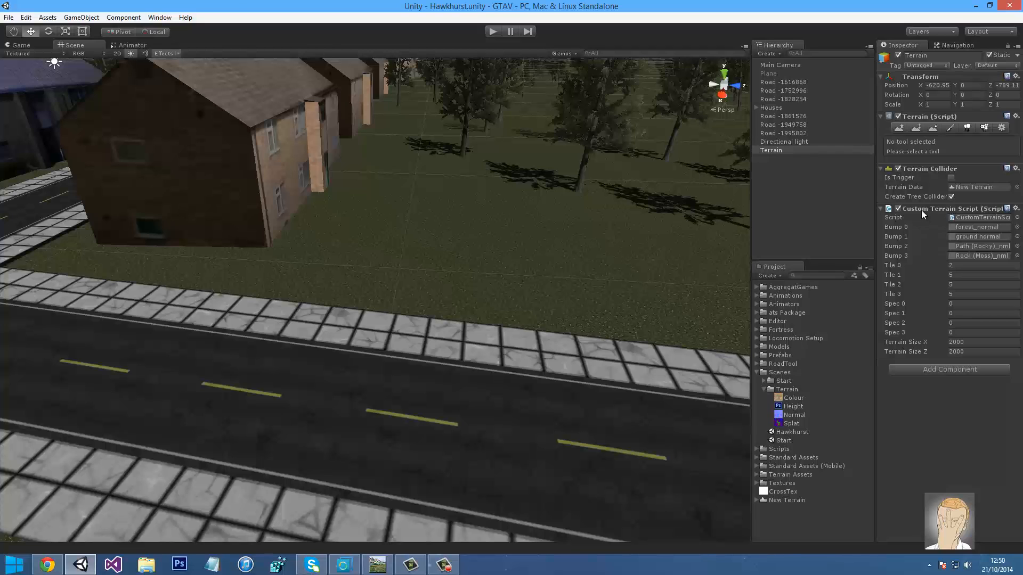
right_click(922, 210)
click(937, 235)
click(769, 202)
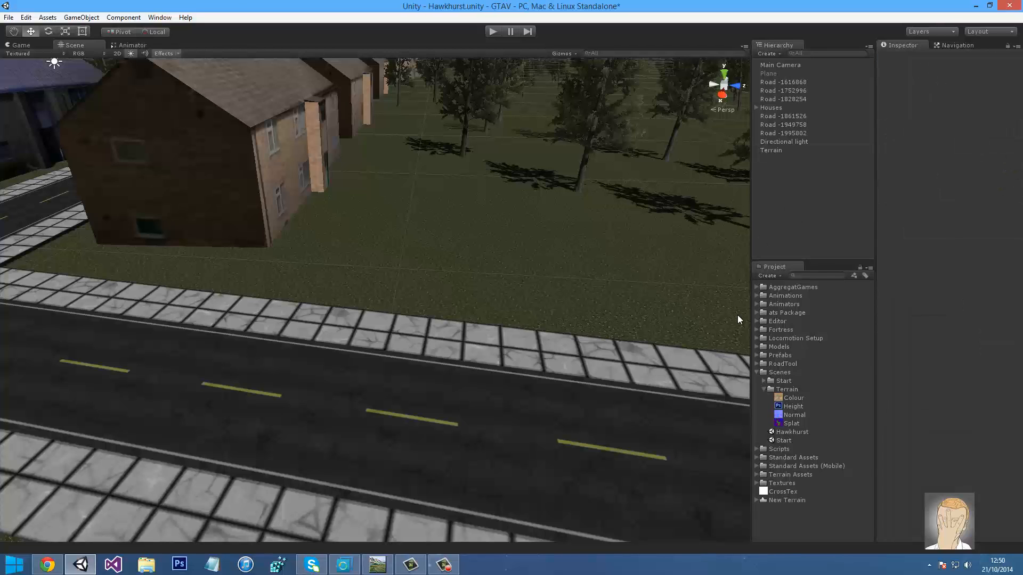
Delete the ats Package folder and check the now-plain terrain around the town
click(767, 320)
click(776, 313)
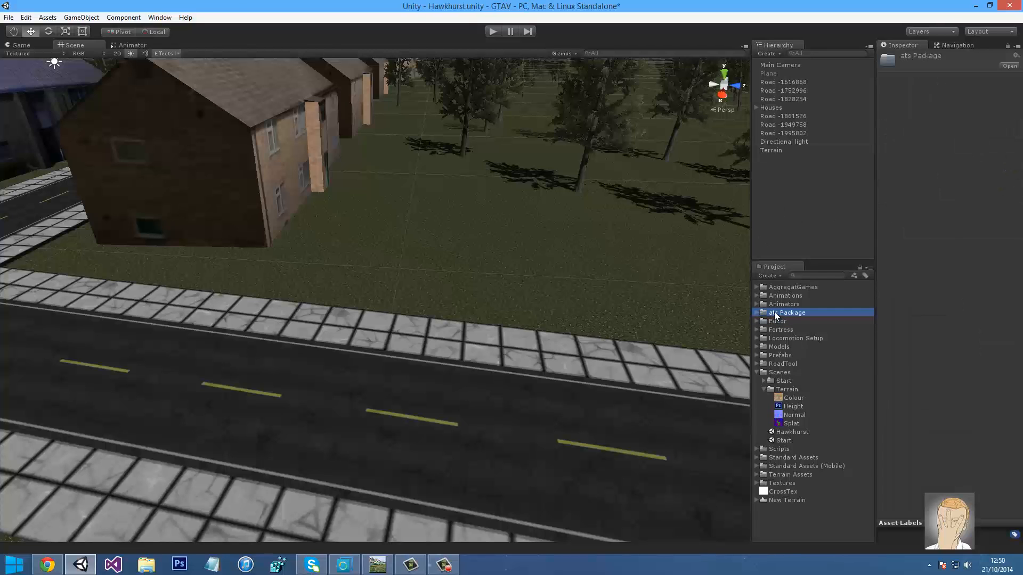
key(Delete)
key(Return)
right_drag(373, 242, 613, 314)
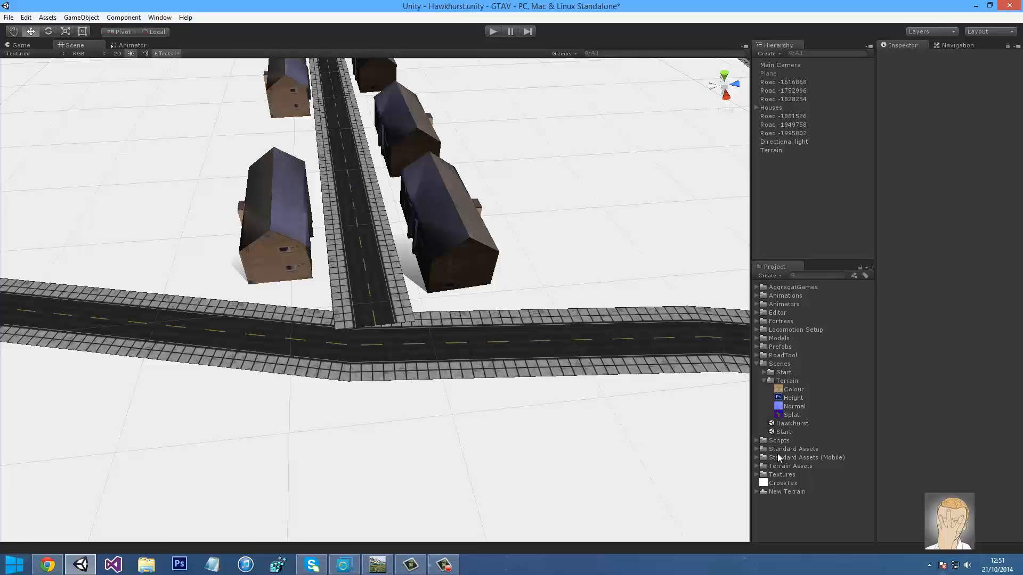
right_drag(487, 361, 417, 197)
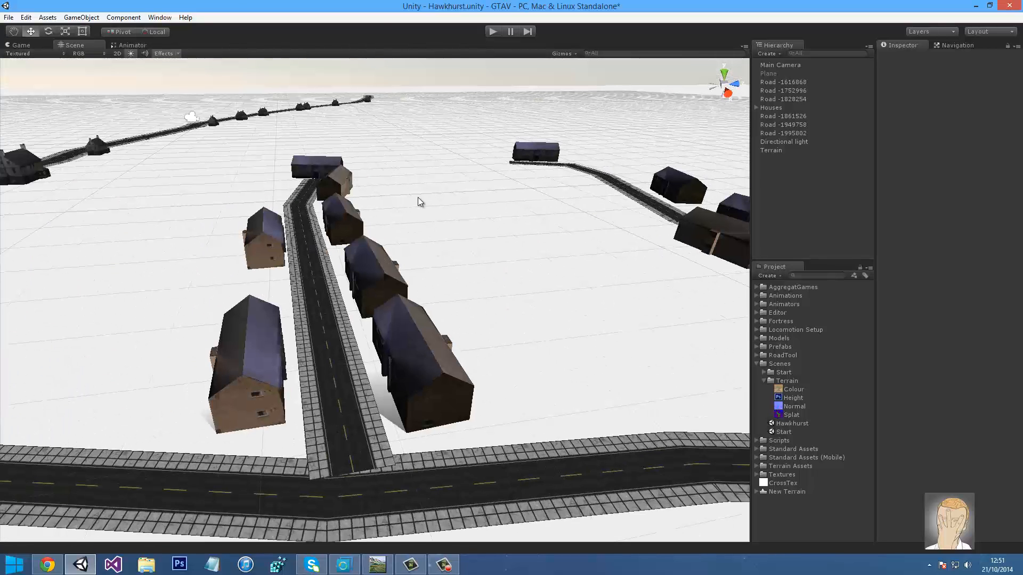
Search the Asset Store for 'advanced terrain' and import Advanced Terrain Shaders v2
click(160, 17)
click(170, 153)
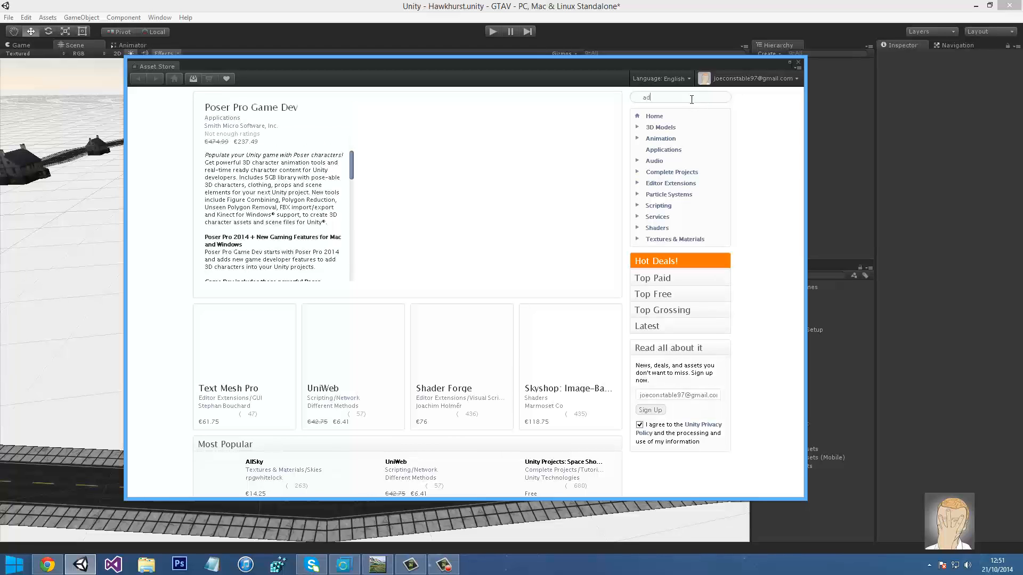
text(vanced terrai)
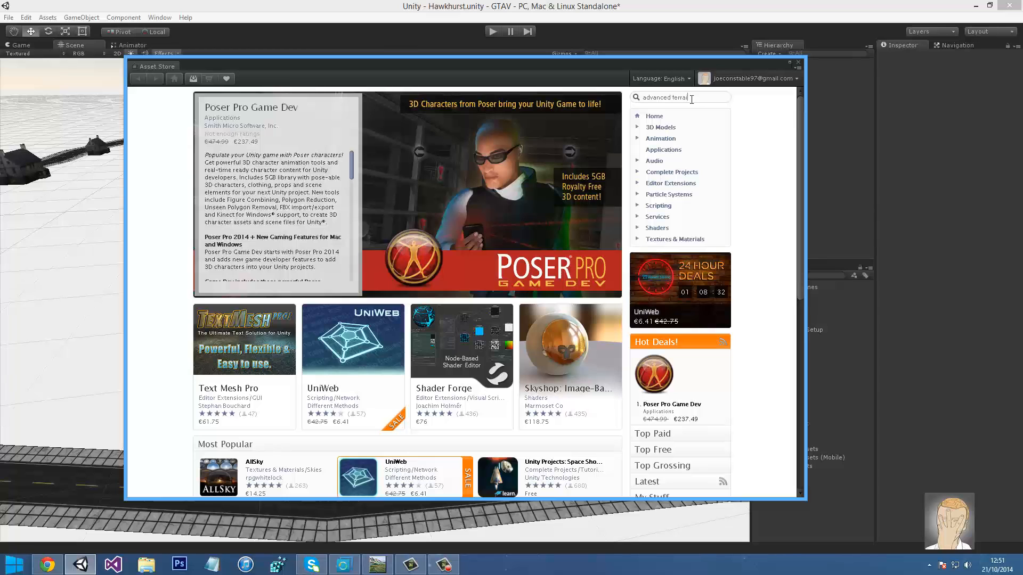
text(r)
key(Return)
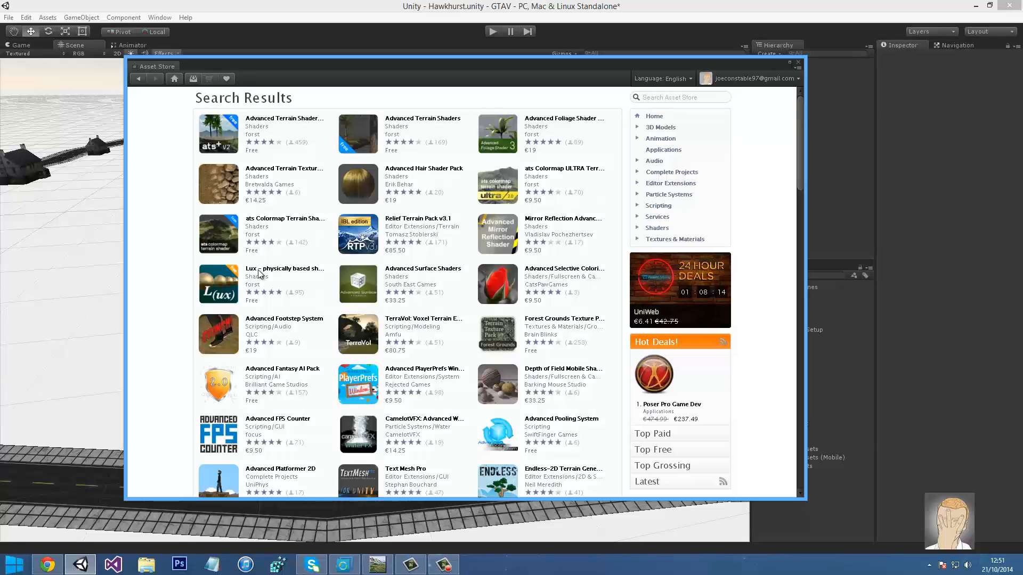
click(268, 118)
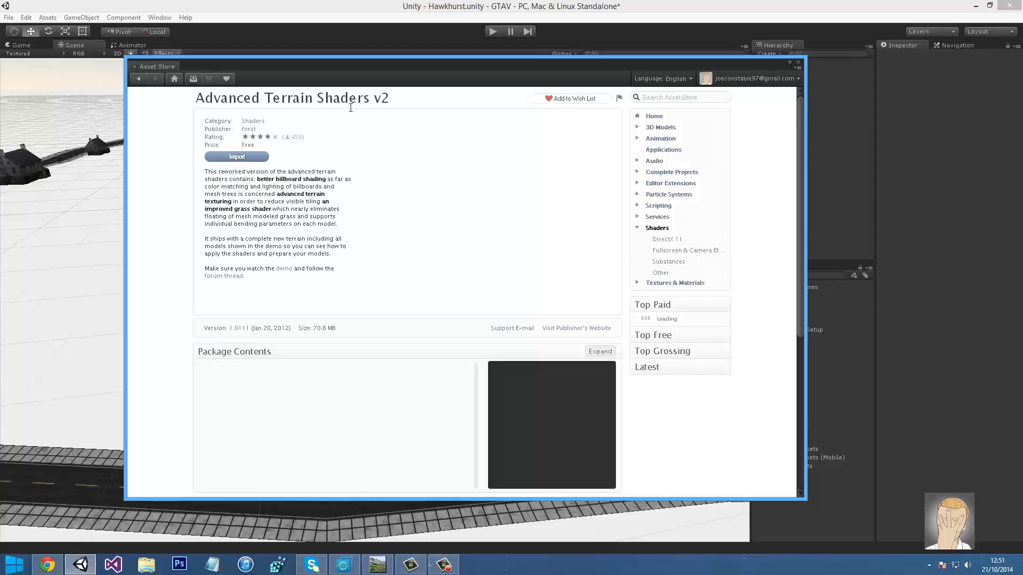
click(238, 158)
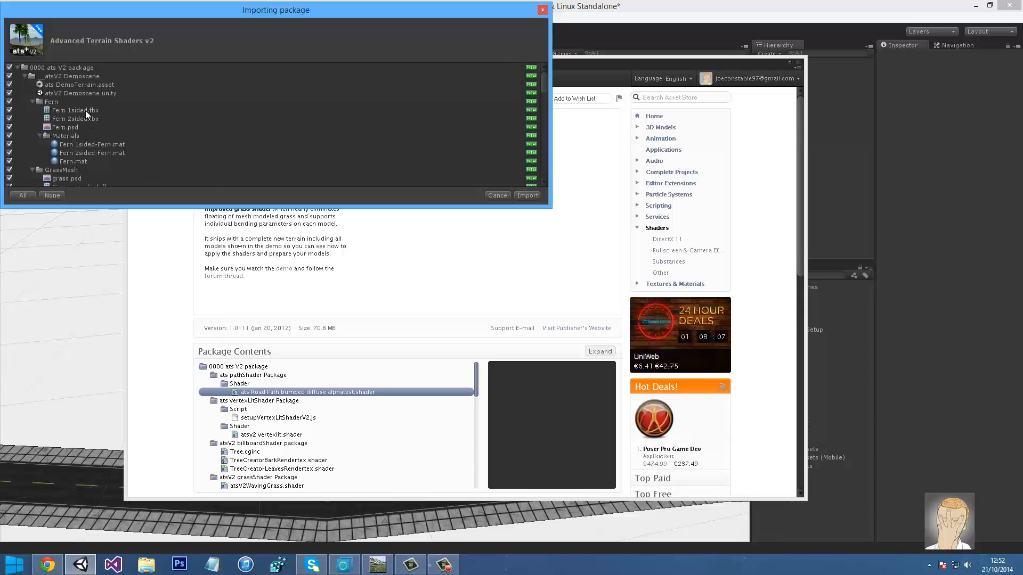
Review the package file list, cancel the import, and return to the search results
scroll(92, 123, down, 5)
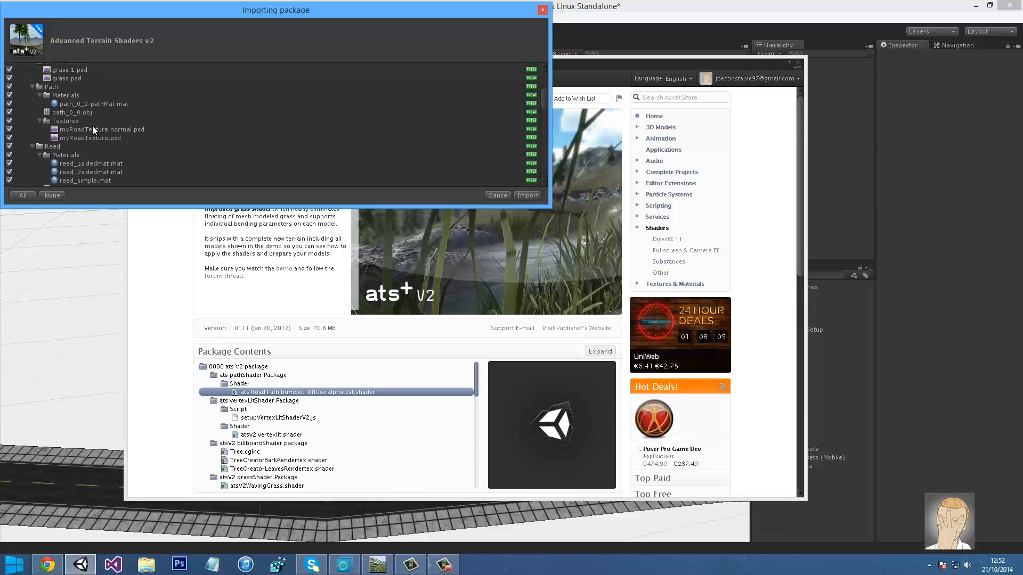
scroll(94, 129, down, 8)
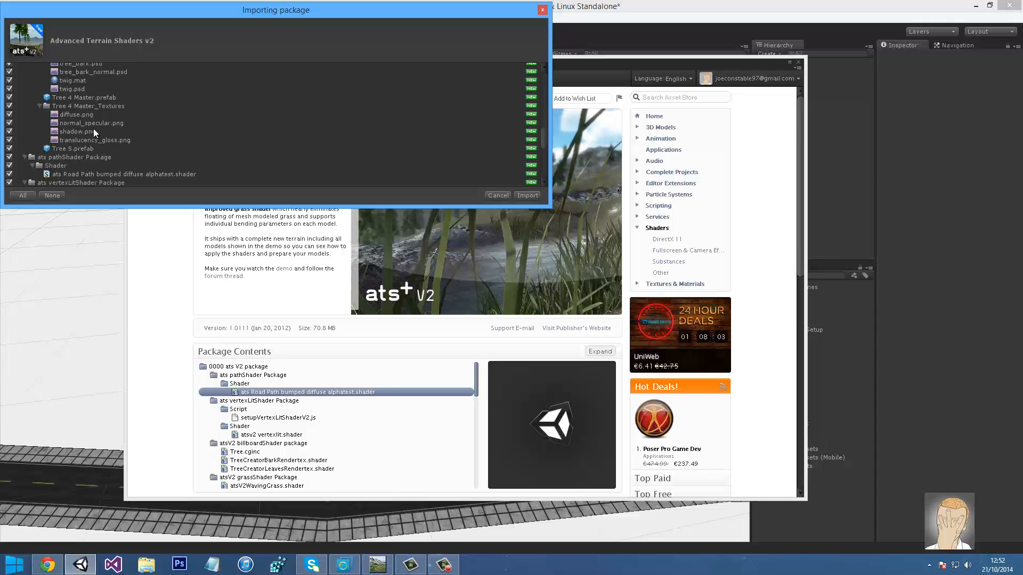
scroll(94, 130, up, 8)
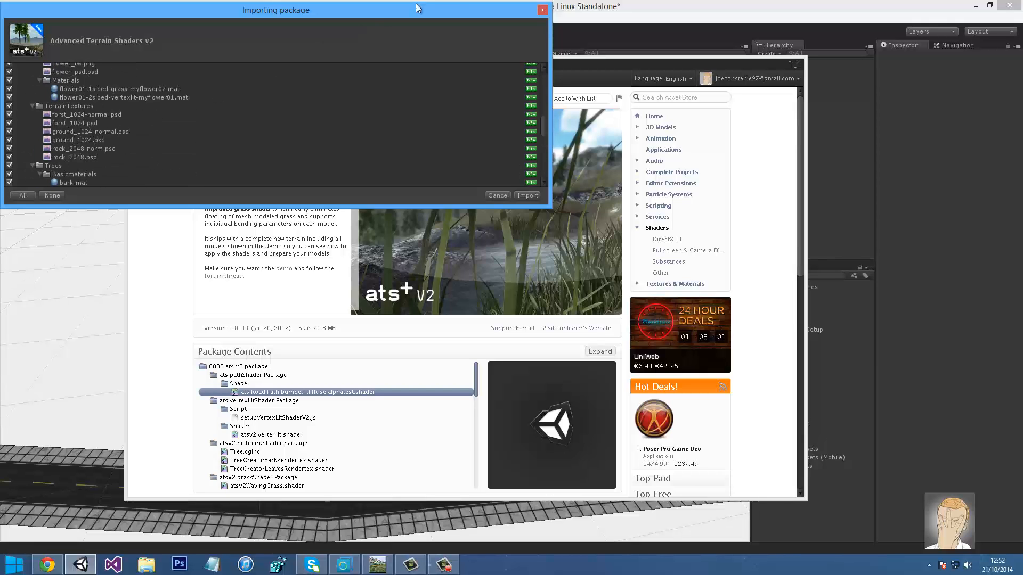
click(543, 9)
click(139, 79)
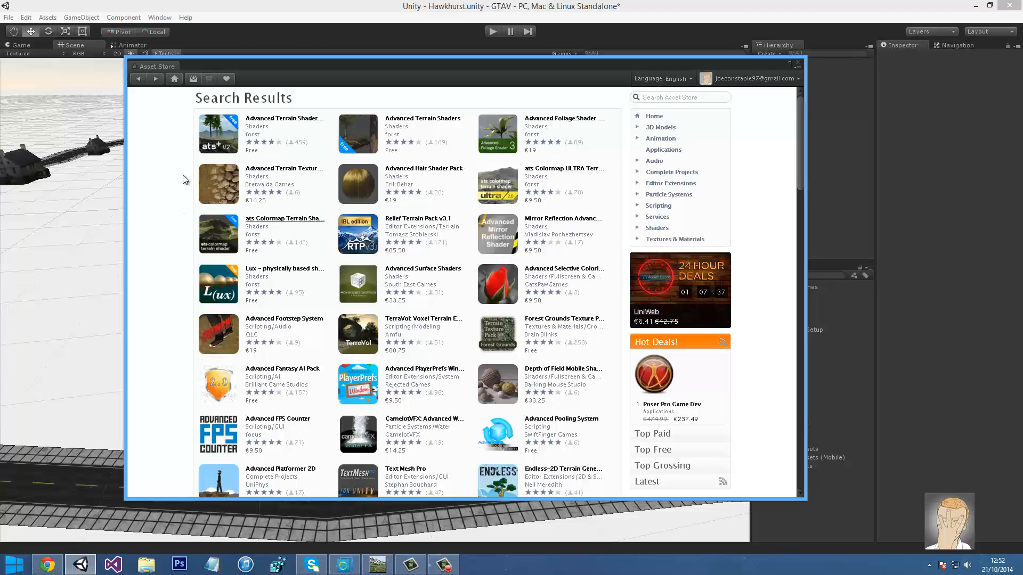
Start importing the ats Colormap Terrain Shader and preview its grass and rock textures
click(220, 158)
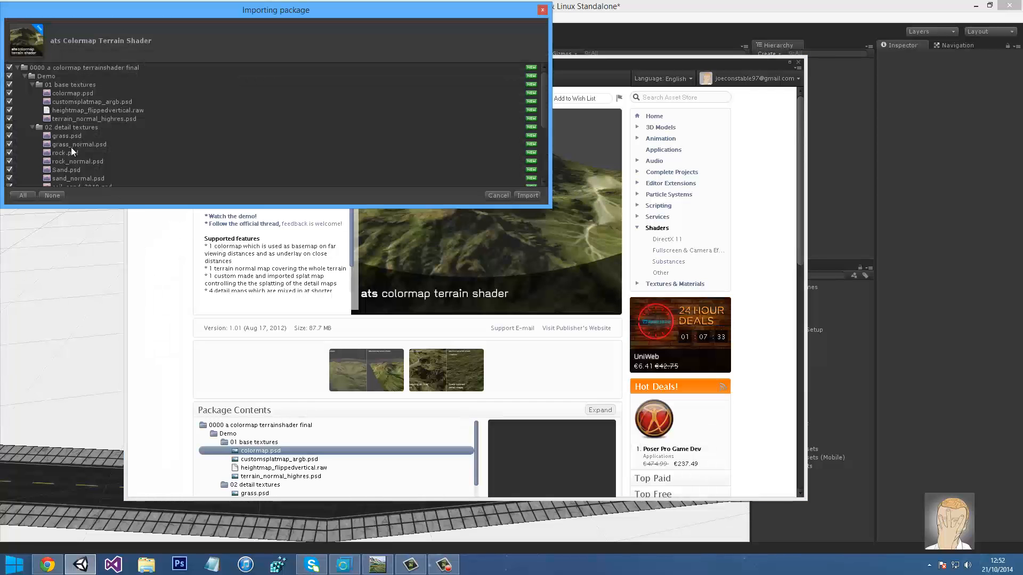
click(71, 145)
click(61, 137)
click(62, 153)
click(66, 160)
scroll(67, 139, down, 3)
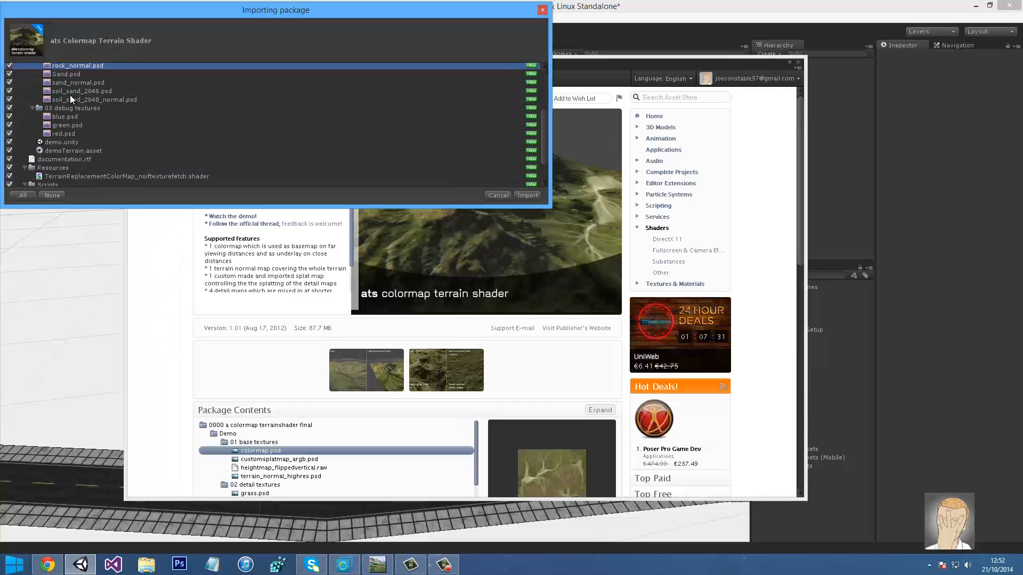
Preview the soil, colormap, splat and normal textures, import all files, then return to World Machine
click(70, 99)
click(72, 91)
scroll(91, 117, up, 3)
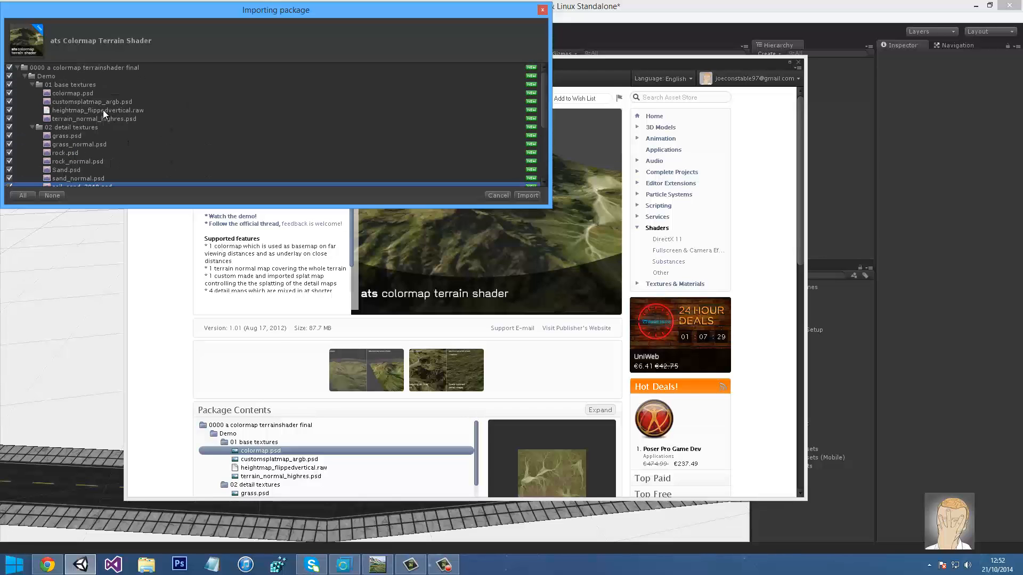
click(69, 93)
click(74, 102)
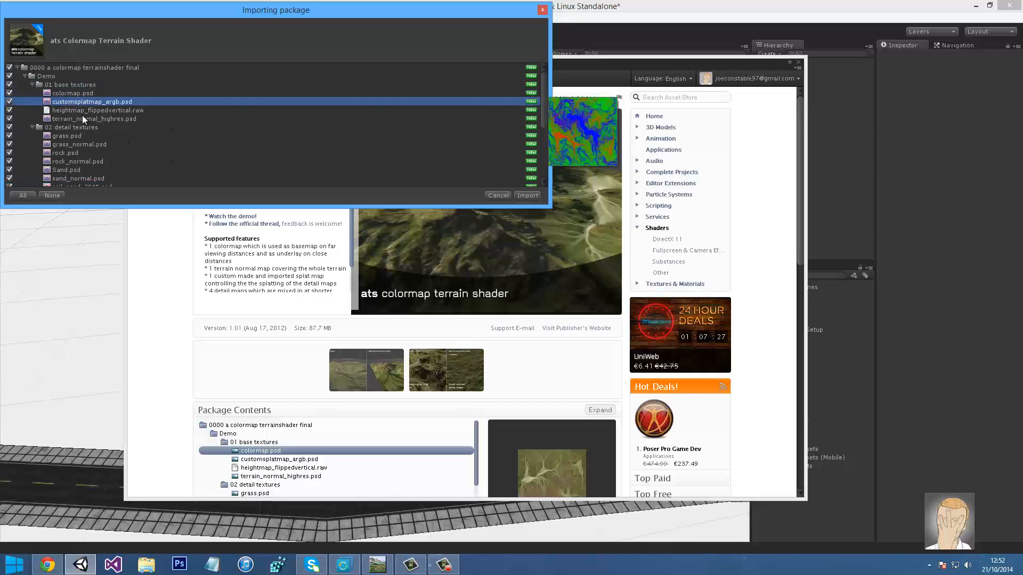
click(83, 118)
scroll(152, 152, down, 4)
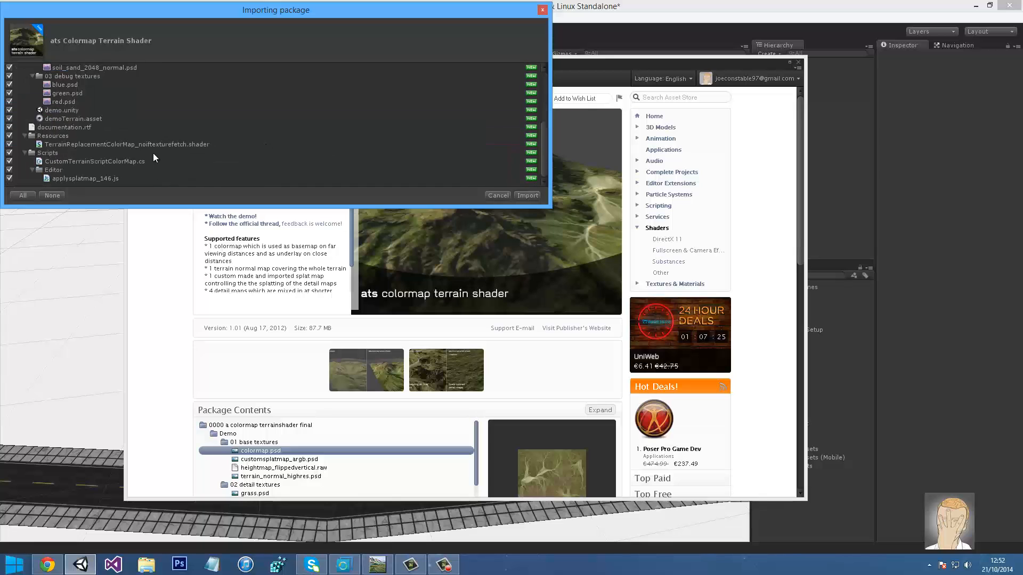
click(527, 196)
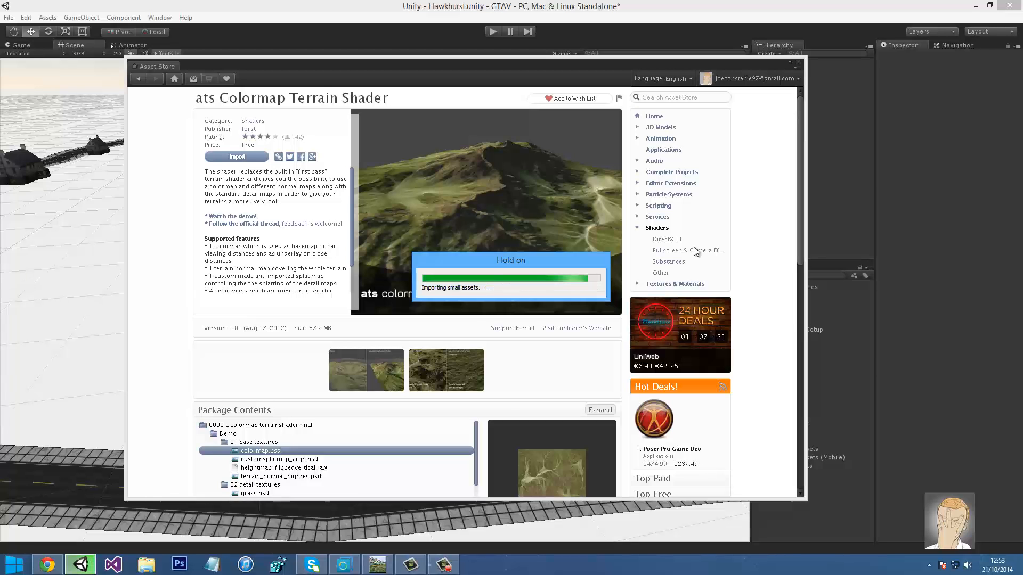
click(377, 565)
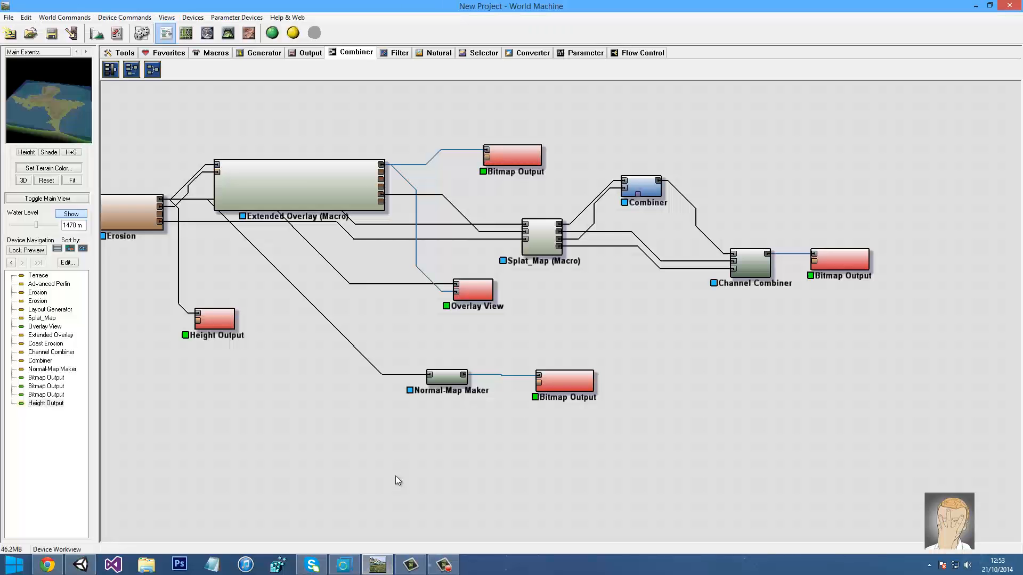
Look at the terrain in 3D, then at the world-extents layout view
click(228, 33)
click(167, 34)
click(186, 34)
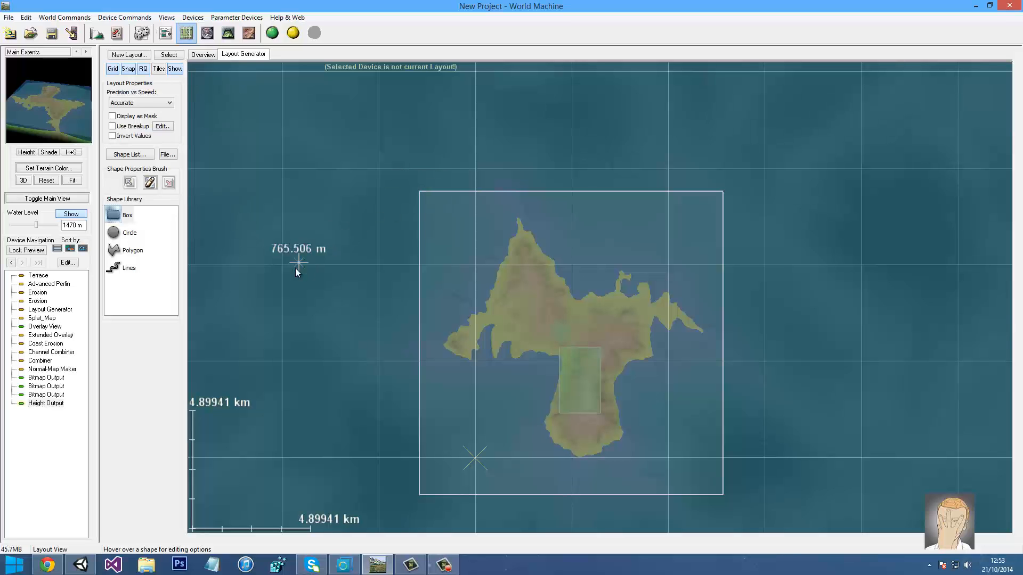
right_drag(296, 268, 359, 304)
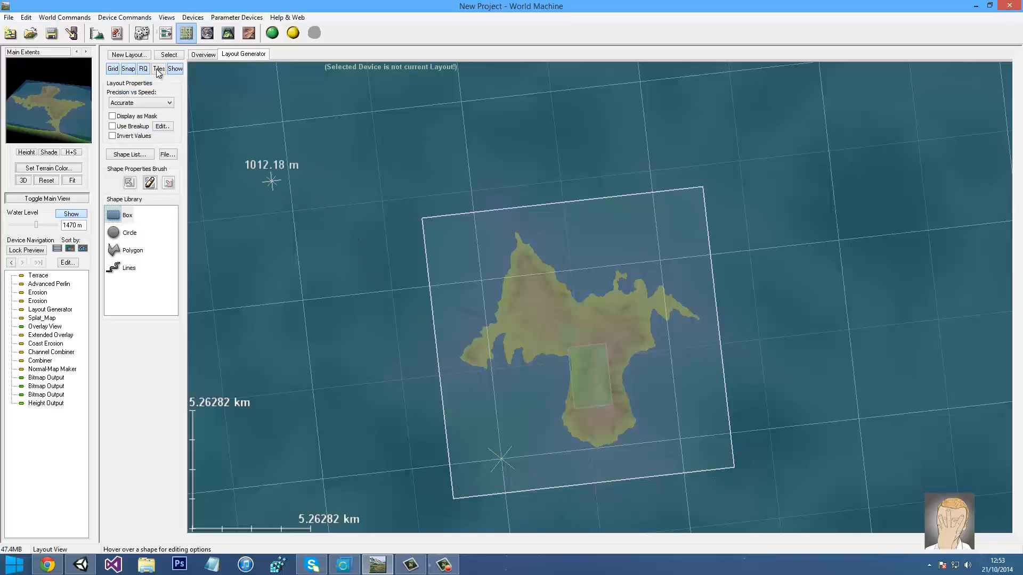
Find the Layout Generator in the network and view its circle-and-rectangle layout, then switch to Unity
click(167, 35)
click(126, 215)
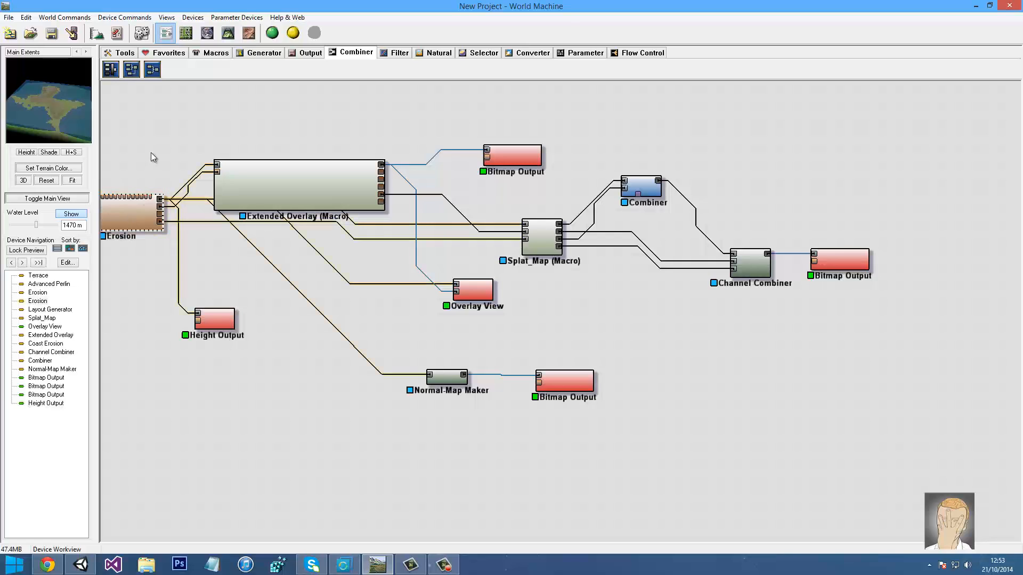
drag(151, 152, 304, 152)
middle_drag(158, 229, 442, 210)
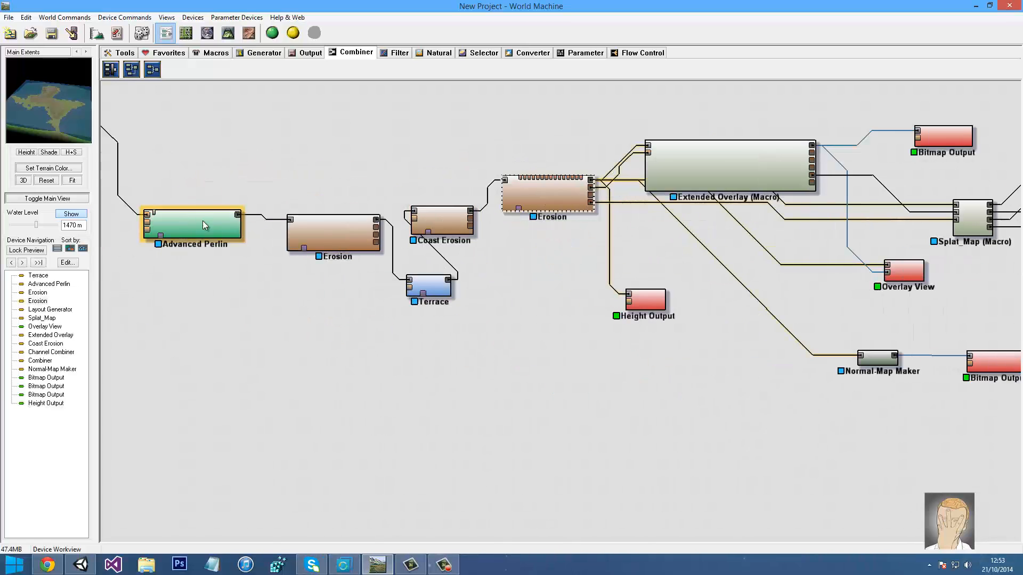
middle_drag(203, 220, 392, 247)
double_click(264, 152)
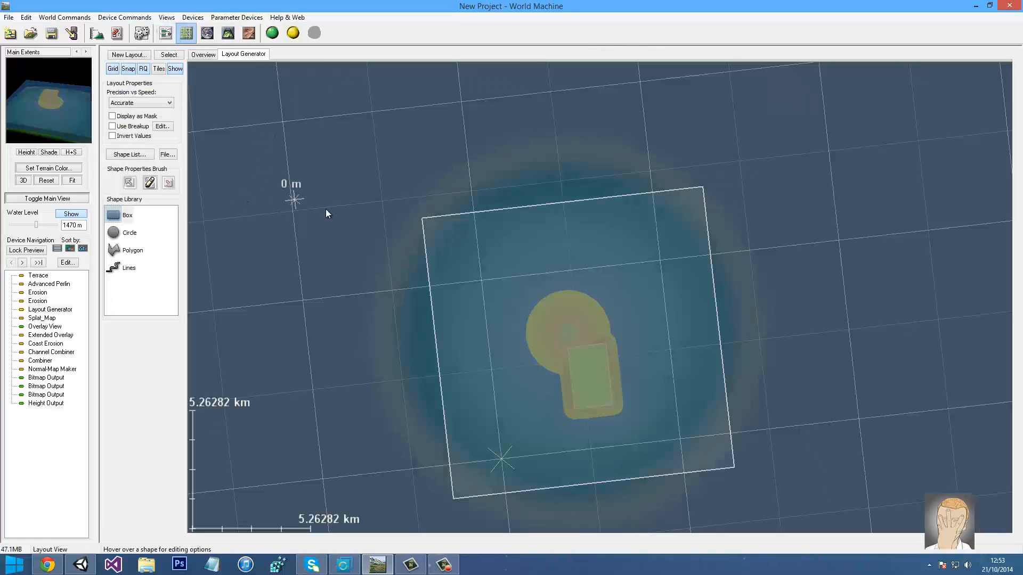
mouse_move(328, 208)
middle_down()
mouse_move(293, 205)
mouse_move(314, 199)
middle_up()
mouse_move(314, 199)
right_down()
mouse_move(305, 199)
mouse_move(355, 198)
mouse_move(330, 199)
right_up()
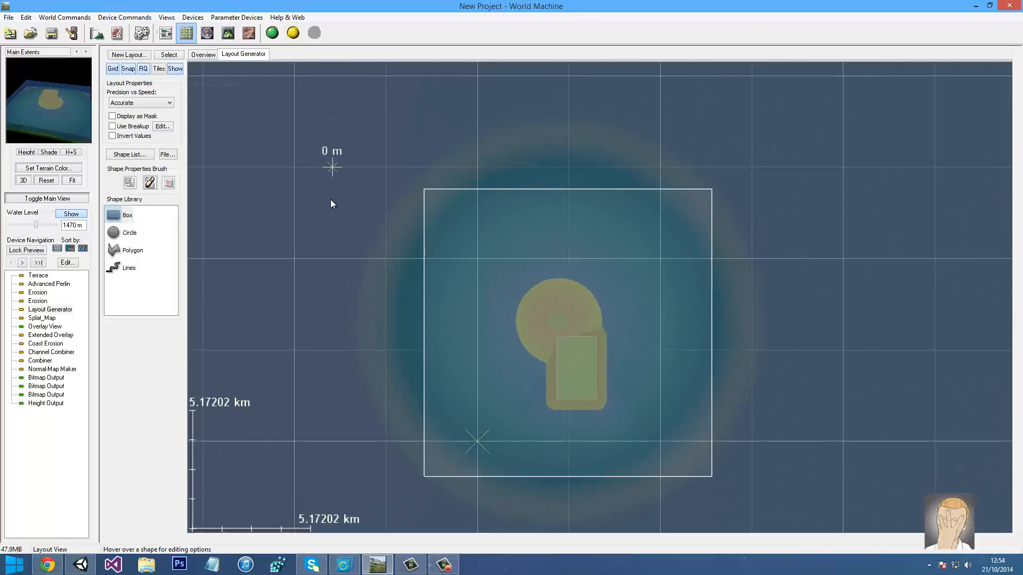
drag(321, 216, 585, 139)
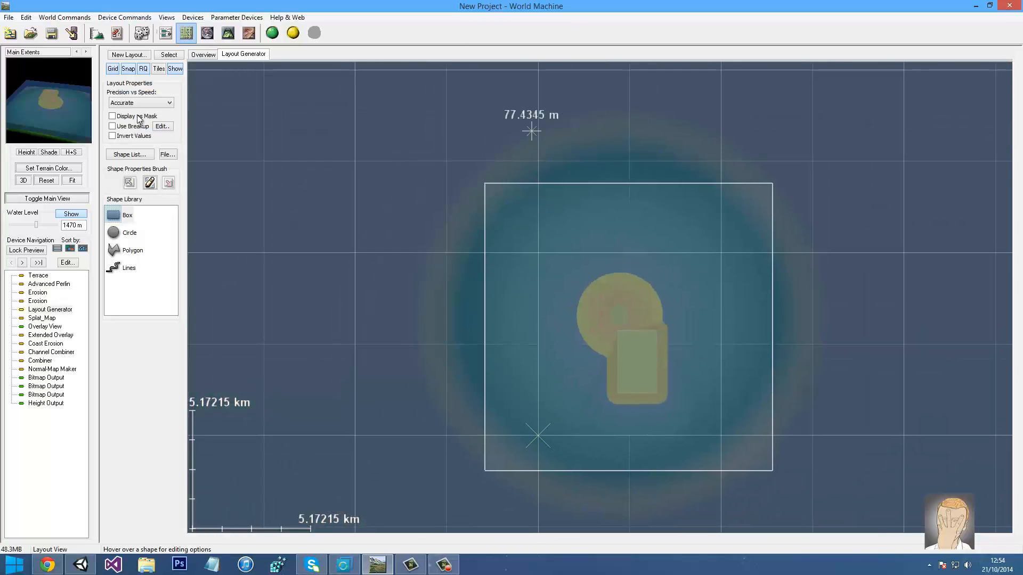
key(alt+Tab)
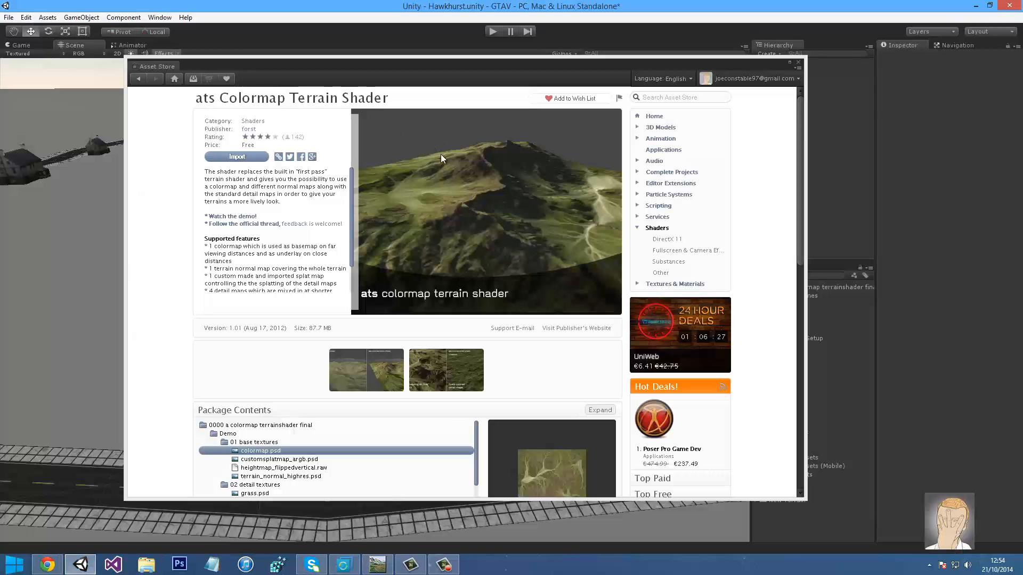
Close the Asset Store and start a new scene, saving the current one
click(798, 62)
right_drag(363, 165, 246, 154)
click(8, 19)
click(19, 32)
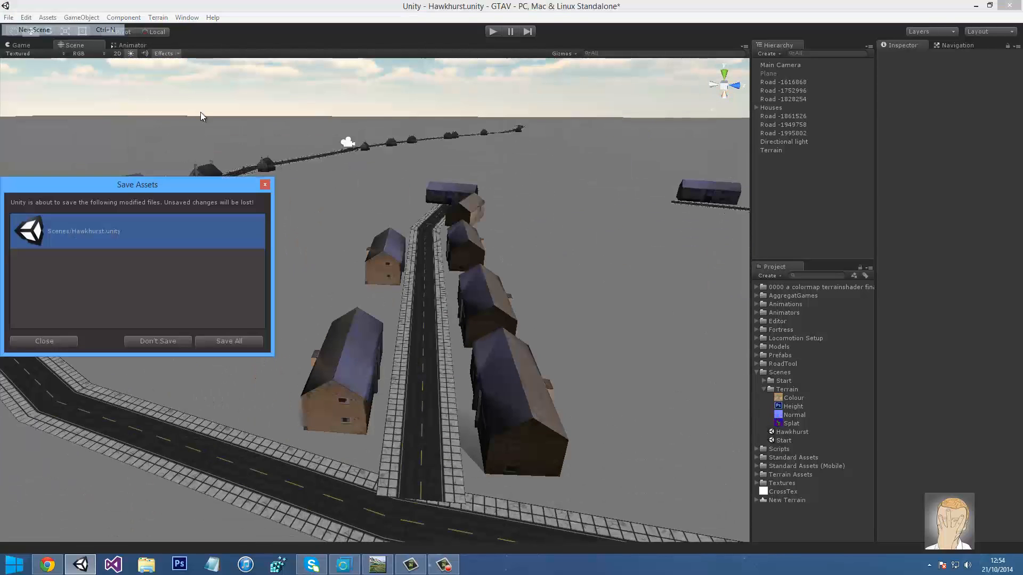
click(219, 341)
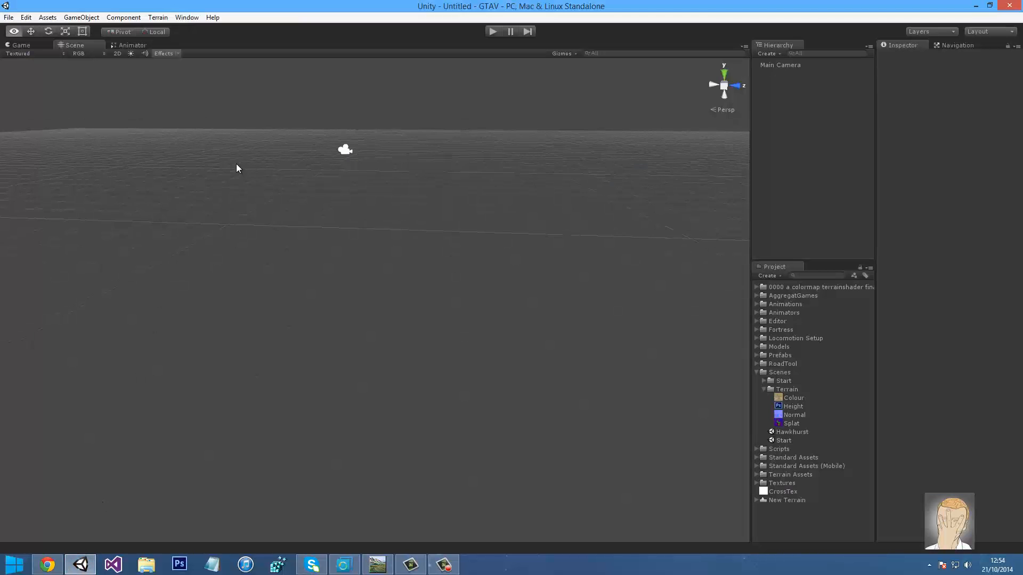
right_drag(239, 168, 271, 65)
Create a new Terrain object via GameObject > 3D Object > Terrain
click(156, 17)
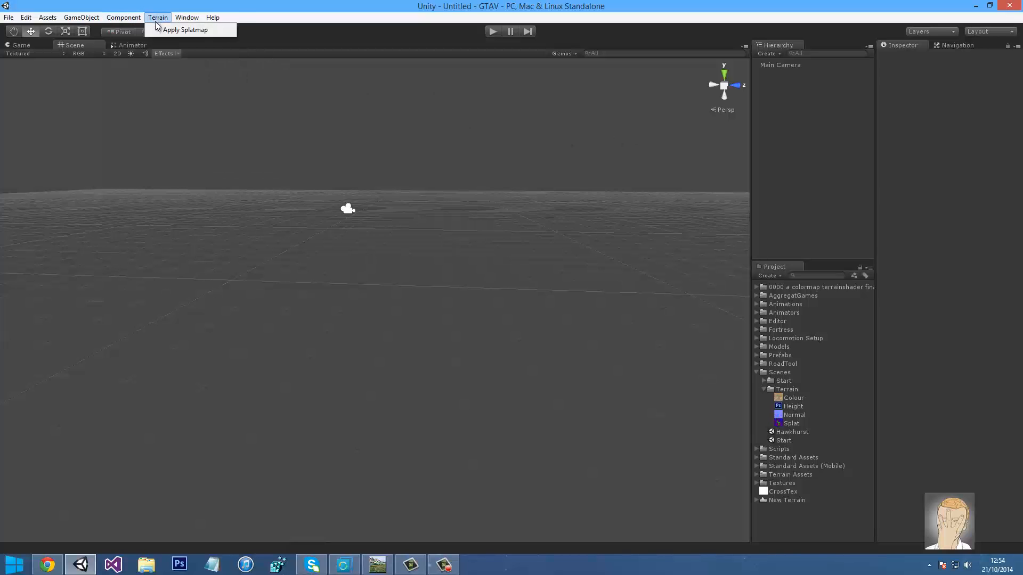
mouse_move(82, 17)
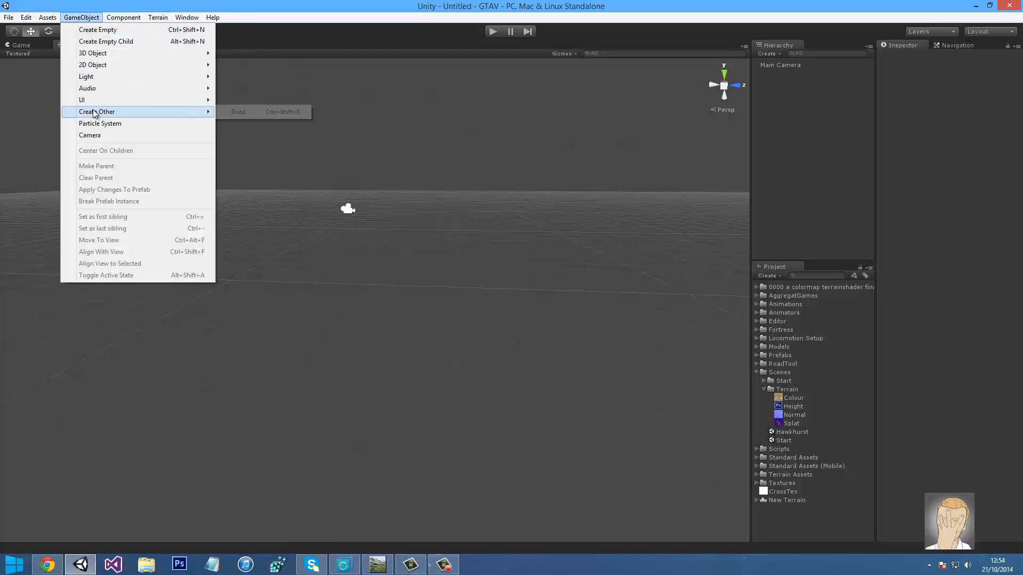
mouse_move(109, 112)
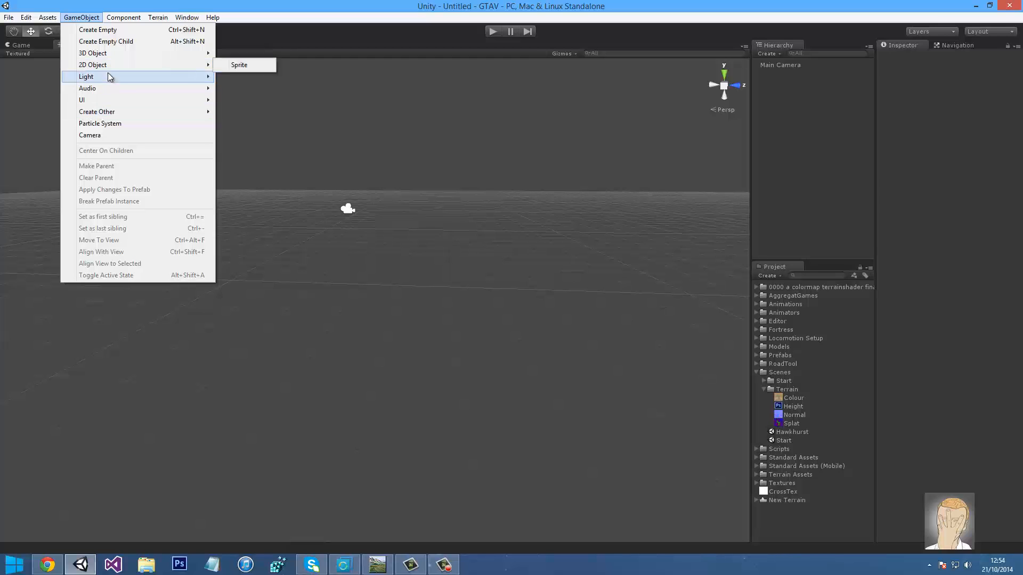
mouse_move(176, 54)
click(240, 154)
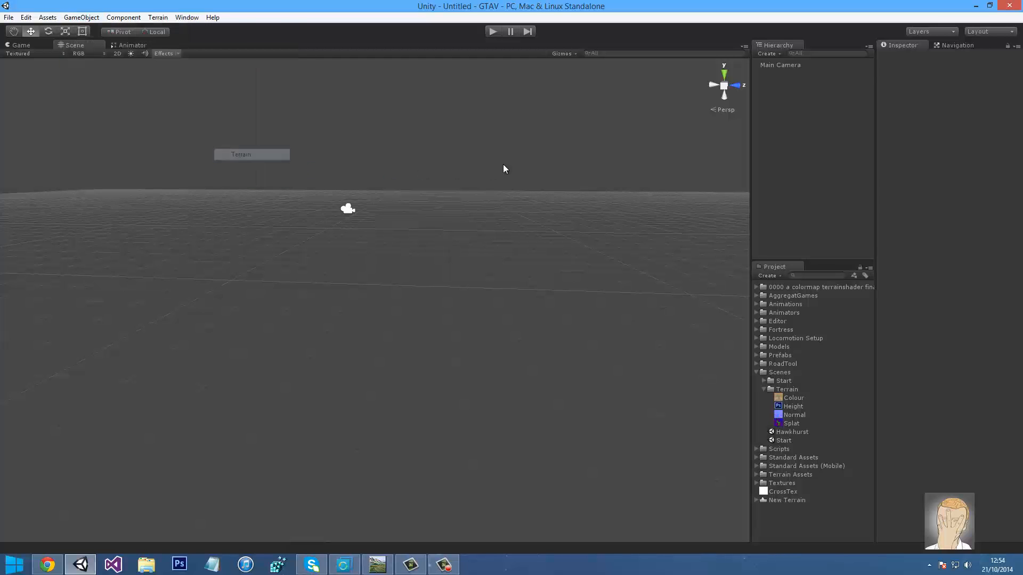
alt+drag(558, 157, 736, 163)
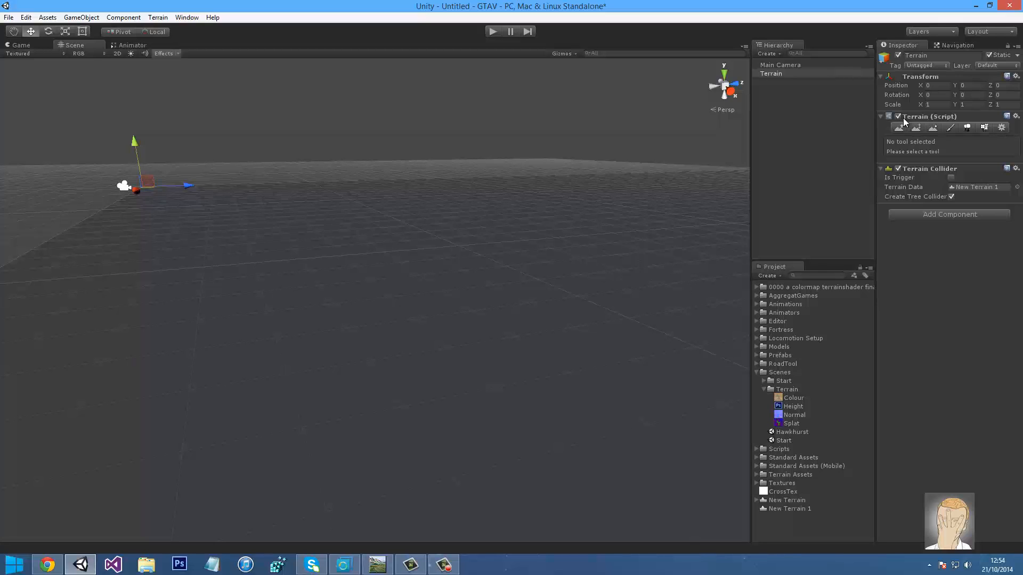
Look for a raw heightmap in Assets/Scenes/Terrain, cancel, and open the Height asset's context menu
click(1000, 128)
scroll(906, 319, down, 1)
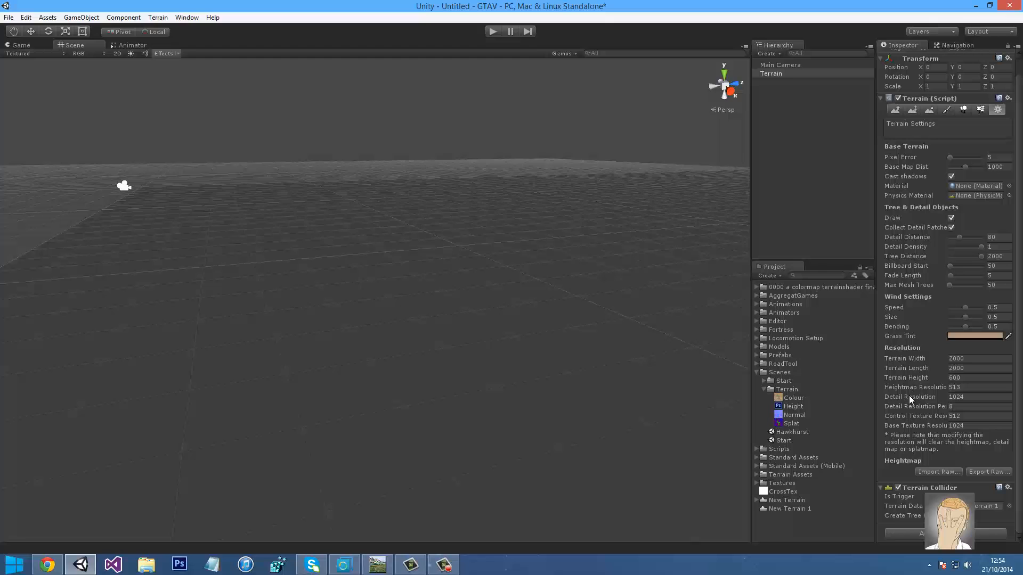
click(933, 472)
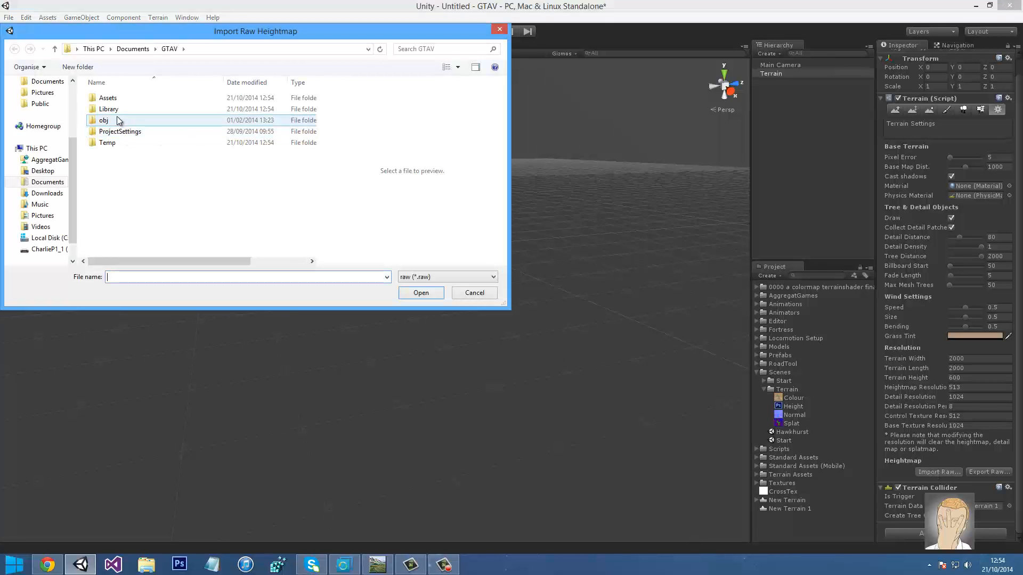
double_click(125, 99)
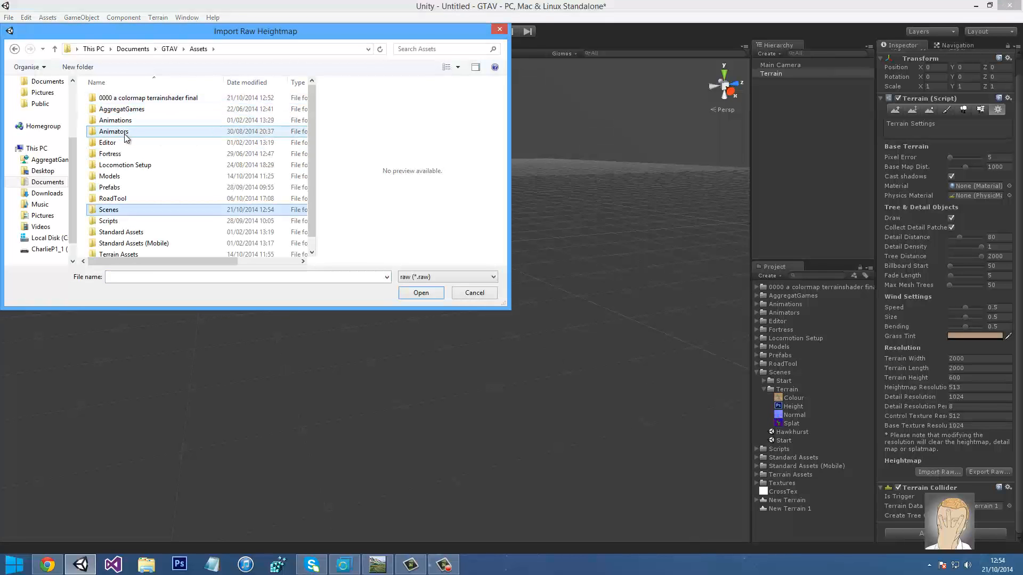
double_click(116, 209)
double_click(122, 110)
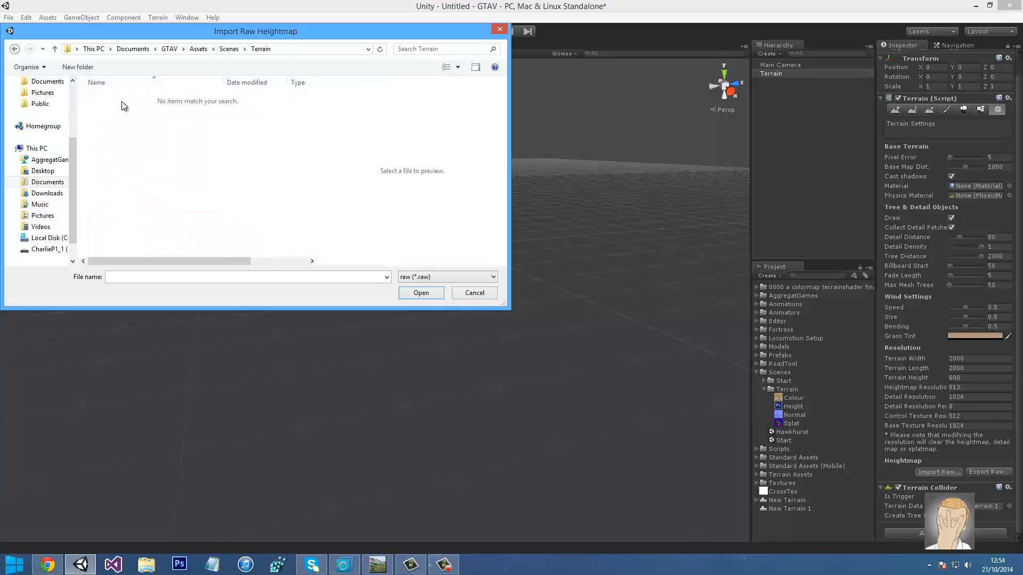
click(229, 48)
double_click(161, 105)
key(Escape)
click(803, 410)
right_click(801, 409)
Rename Height.r16 to Height.raw in File Explorer, accepting the extension change, then return to Unity
click(849, 259)
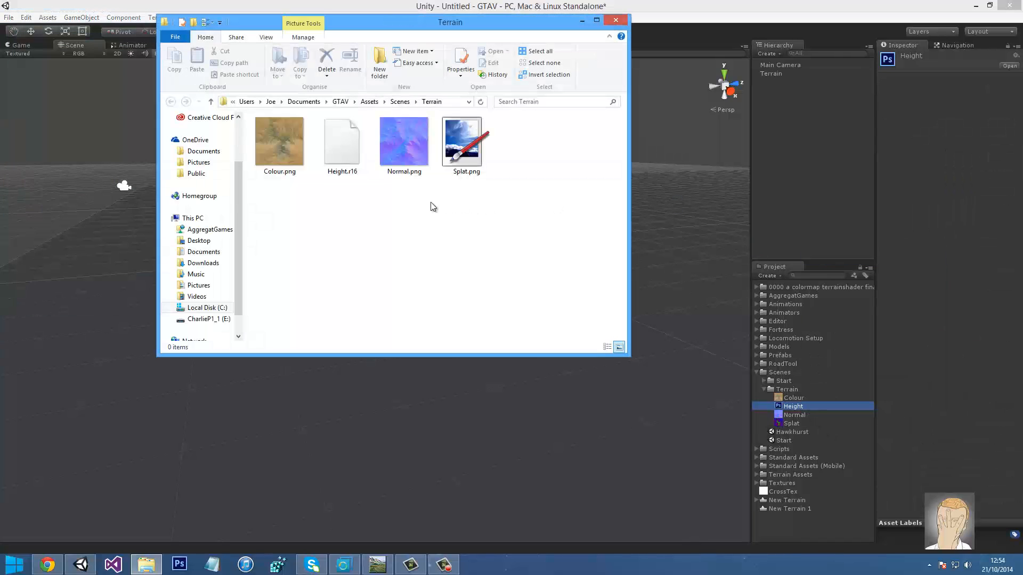
click(351, 169)
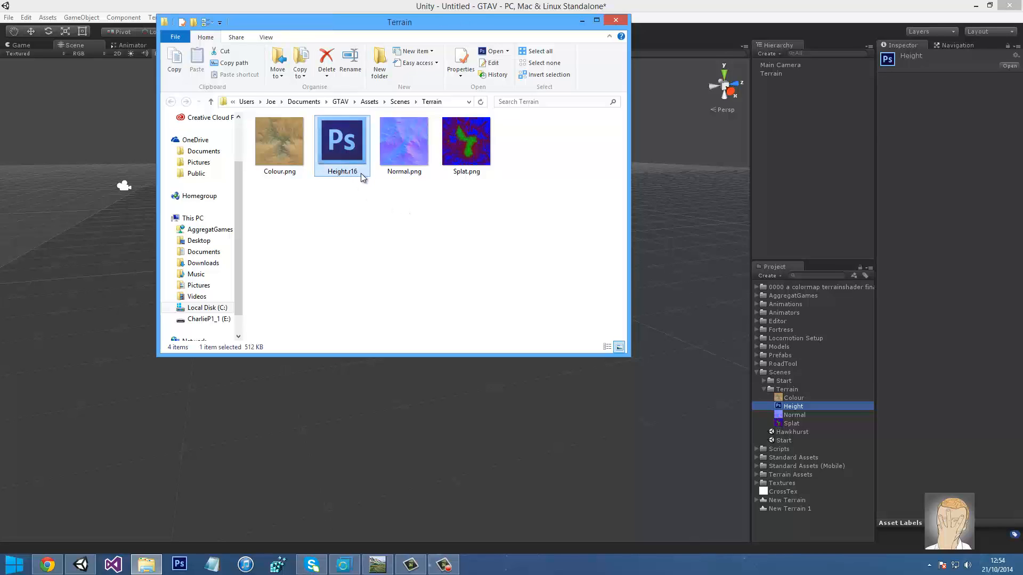
click(352, 171)
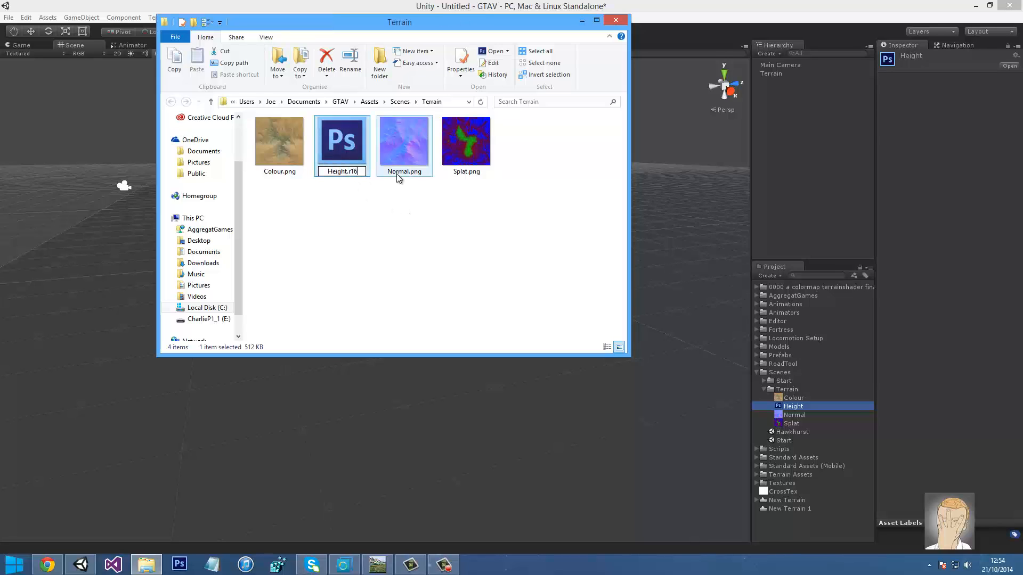
key(BackSpace)
key(Return)
click(555, 286)
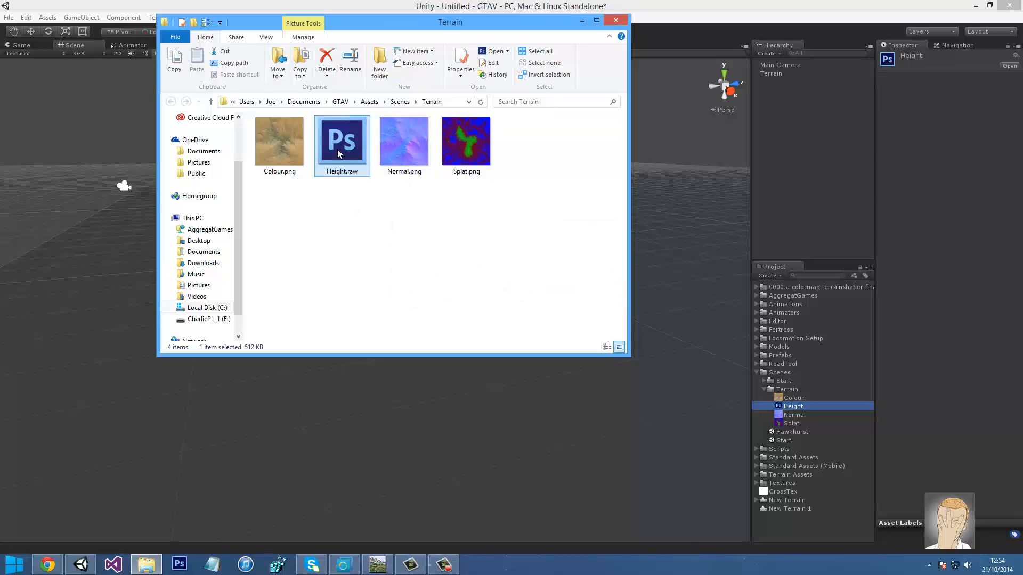
click(666, 197)
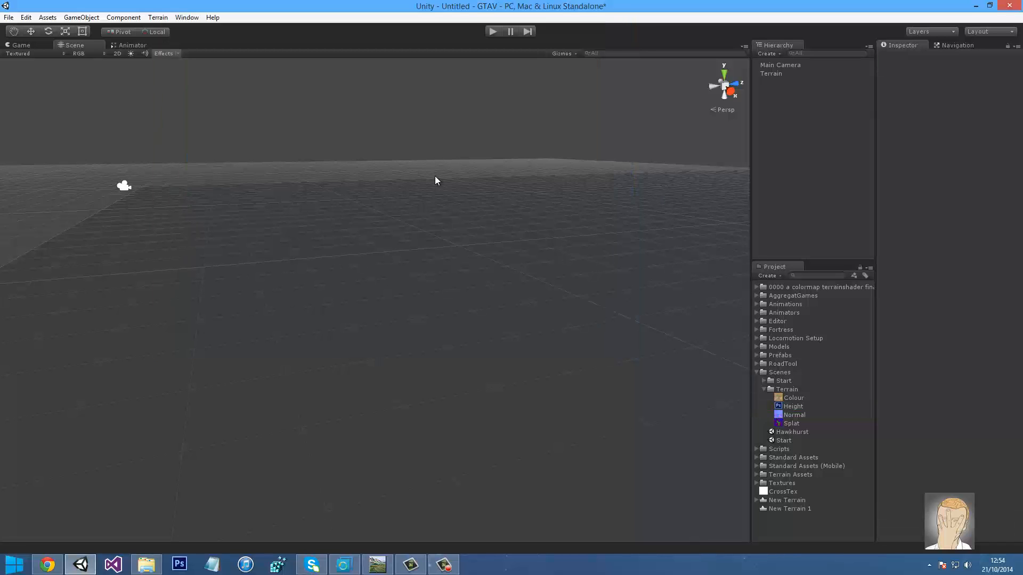
Select the Terrain and choose Assets/Scenes/Terrain/Height.raw for raw heightmap import
right_drag(436, 176, 422, 197)
click(564, 259)
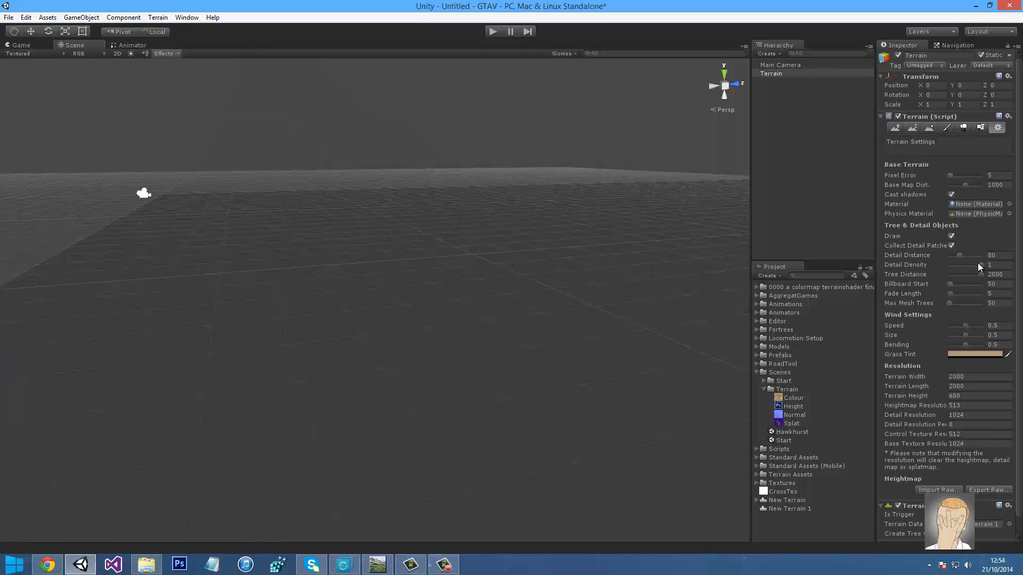
click(937, 490)
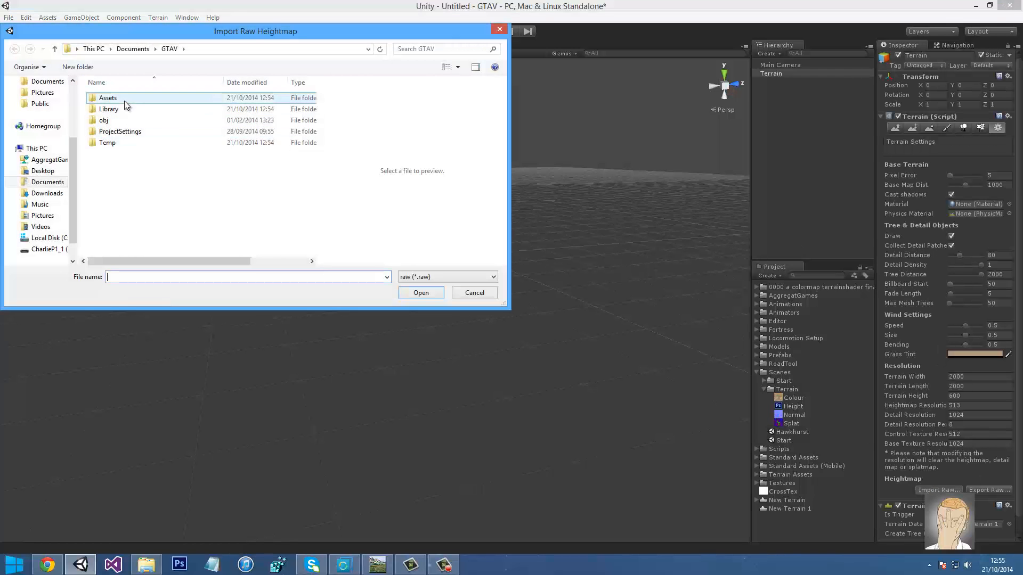
double_click(123, 101)
double_click(118, 212)
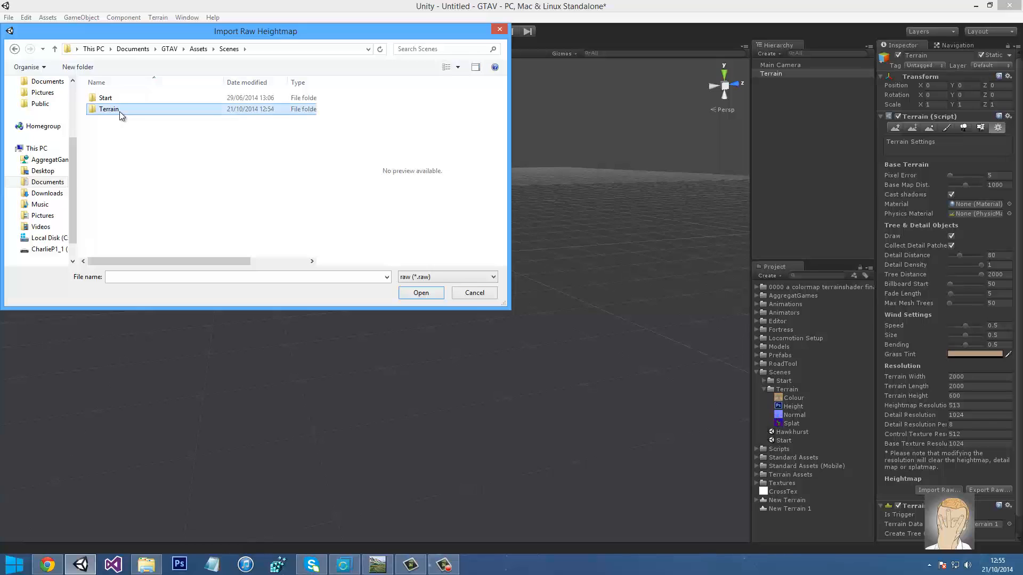
double_click(119, 111)
double_click(115, 106)
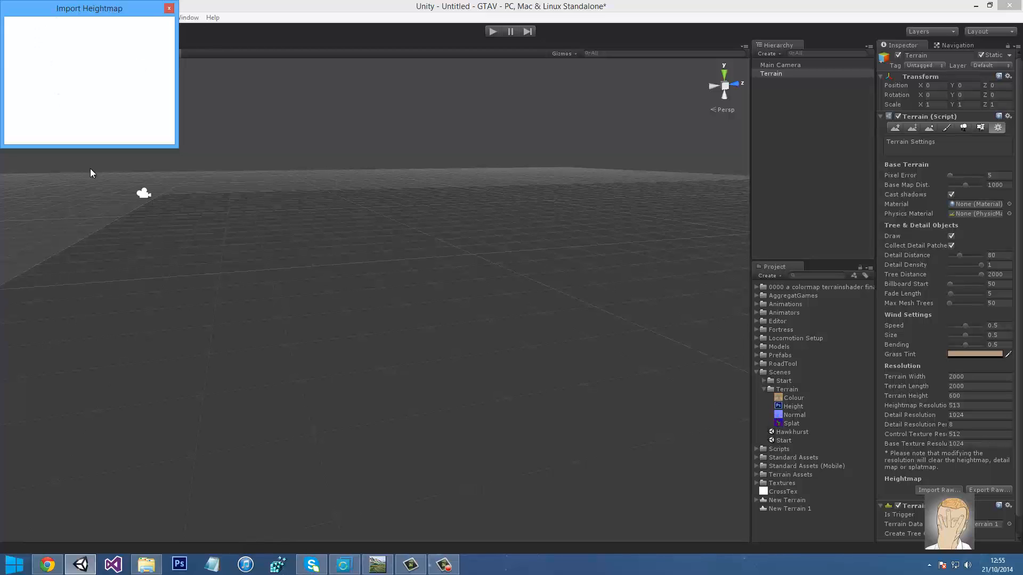
Set the import to 16-bit, 512×512, Windows byte order, terrain size 2000 × 600 × 2000
mouse_move(344, 565)
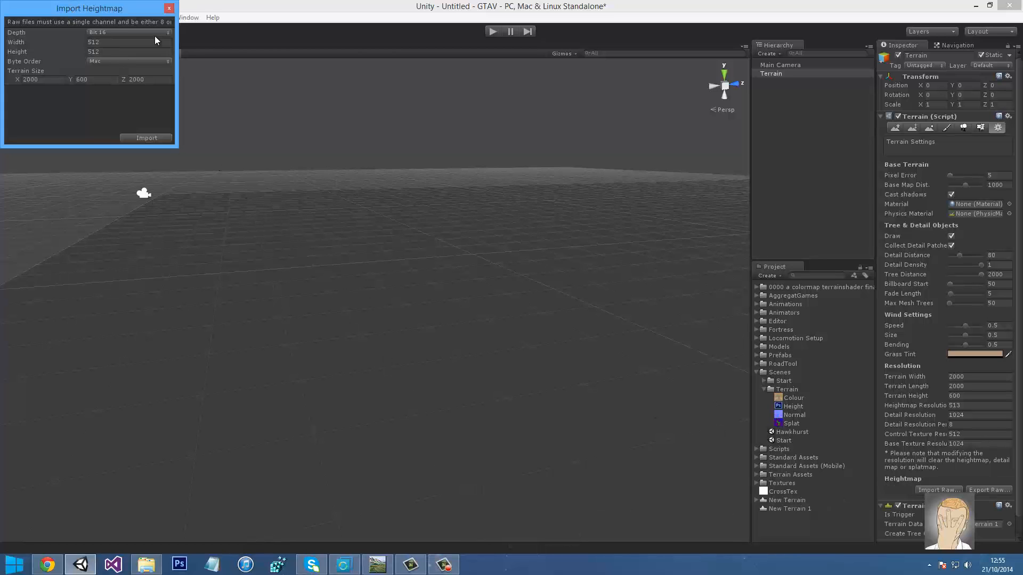
drag(73, 7, 286, 68)
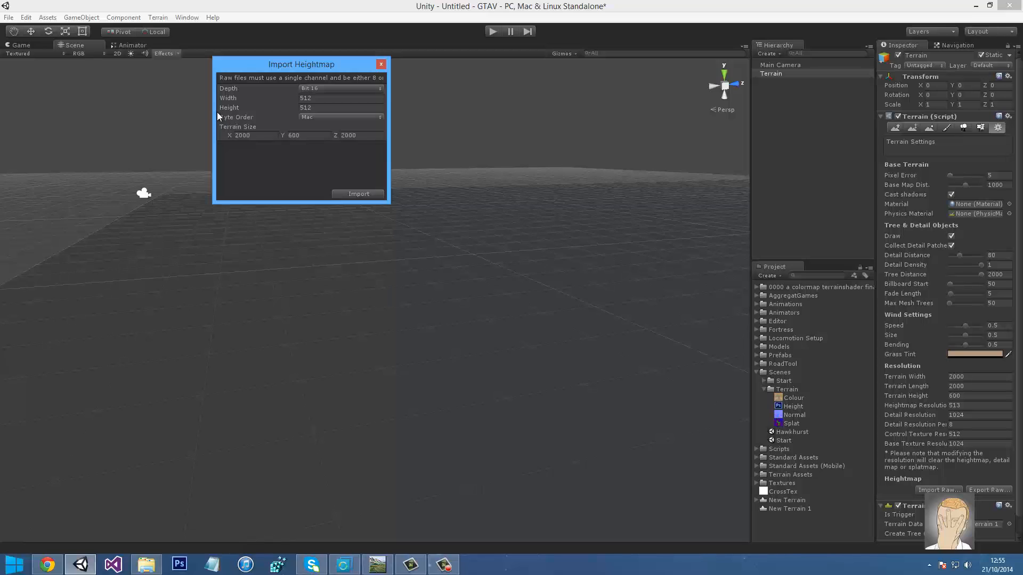
click(320, 117)
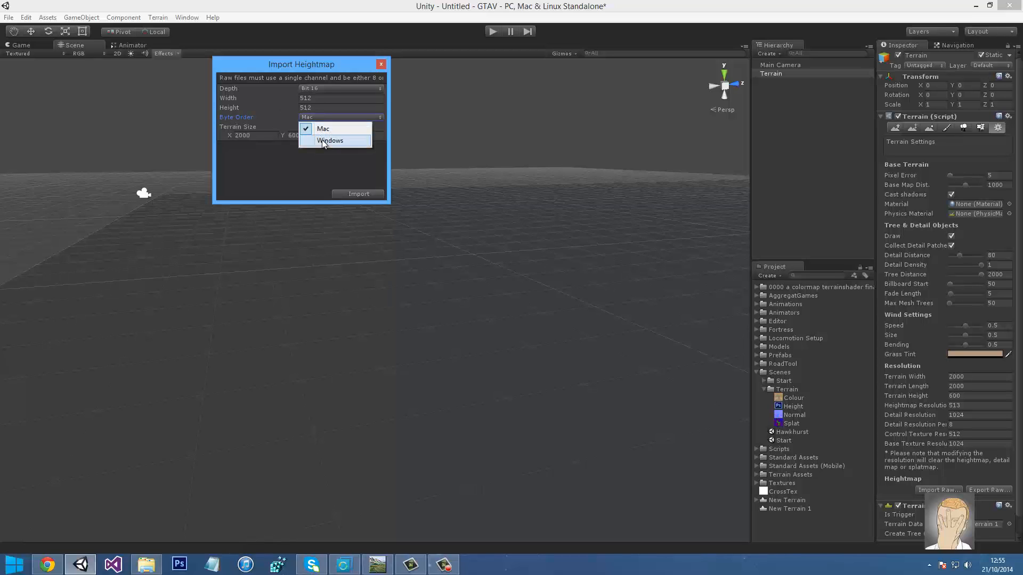
click(319, 138)
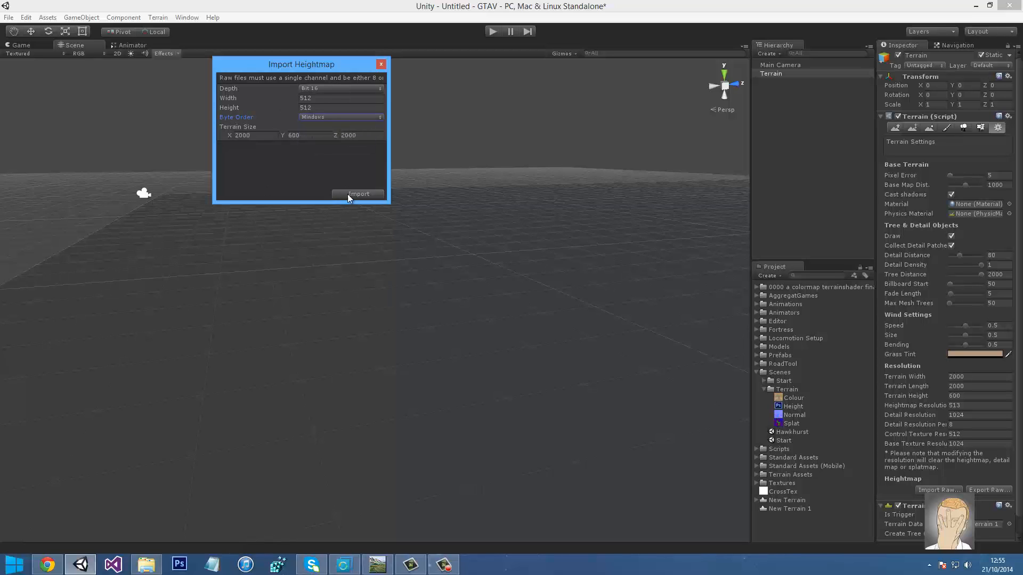
click(261, 137)
click(320, 140)
Import the heightmap and orbit around the terrain's new mountainous relief
click(358, 193)
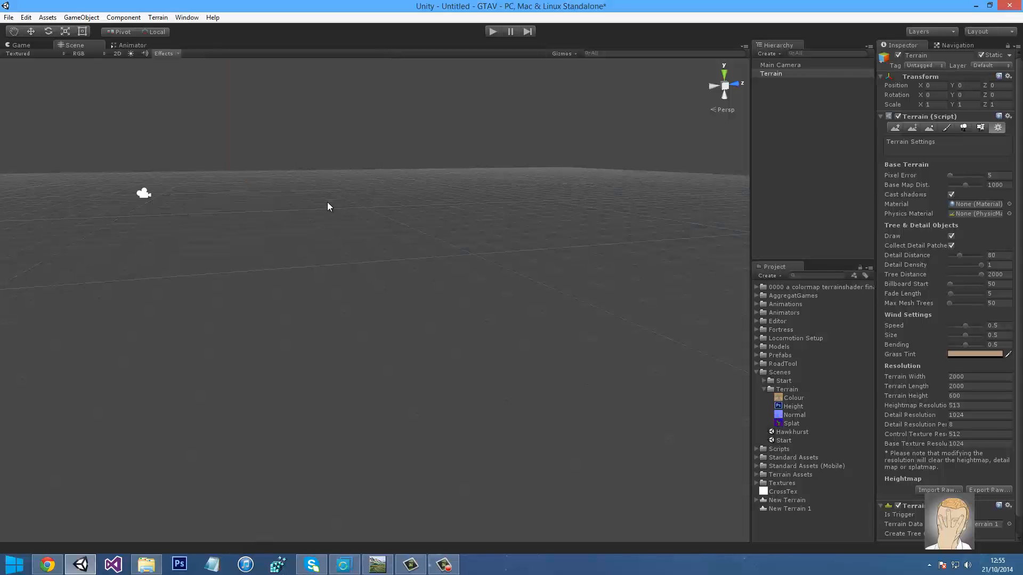
alt+drag(327, 203, 425, 338)
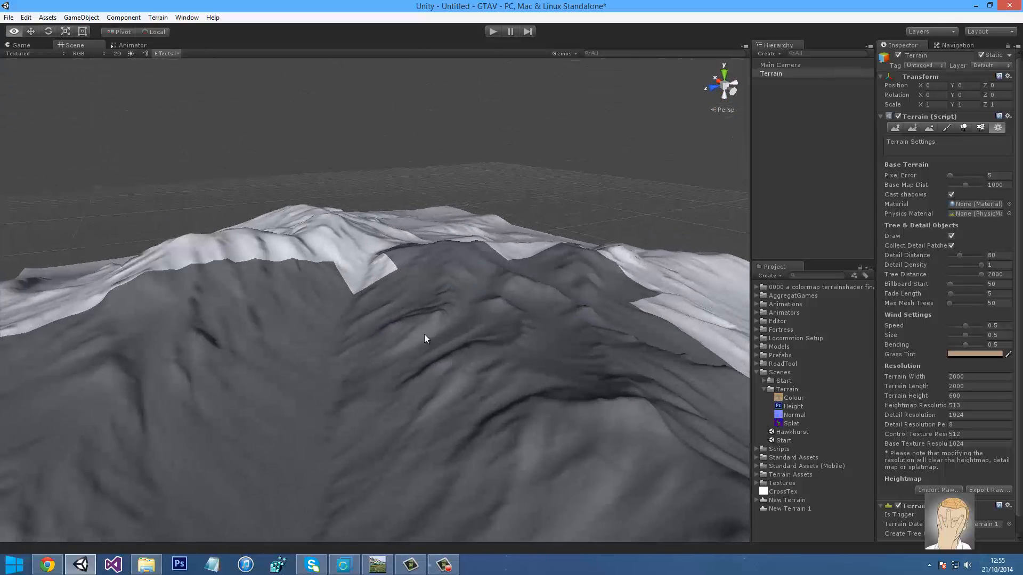
click(443, 564)
alt+right_drag(498, 216, 495, 254)
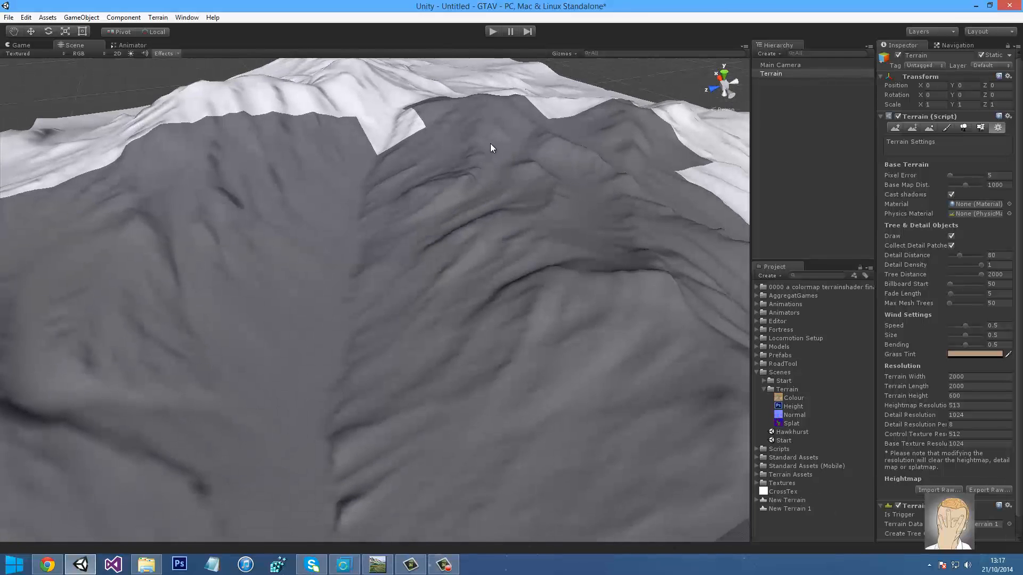
mouse_move(491, 202)
right_down()
mouse_move(520, 234)
mouse_move(508, 257)
mouse_move(471, 203)
right_up()
right_drag(222, 316, 305, 301)
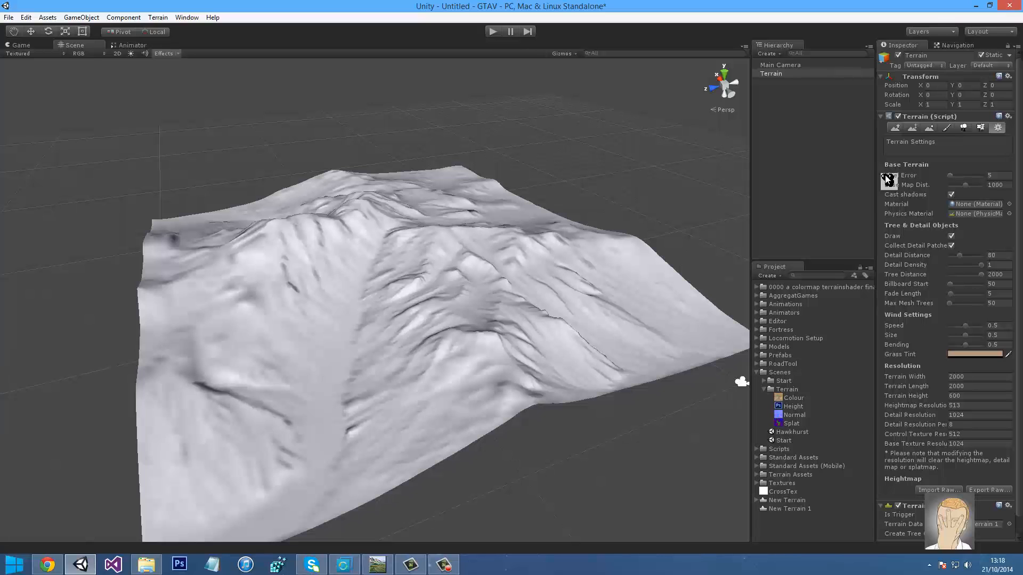
Try lower Pixel Error values to inspect the mesh, then collapse the Terrain component
click(951, 178)
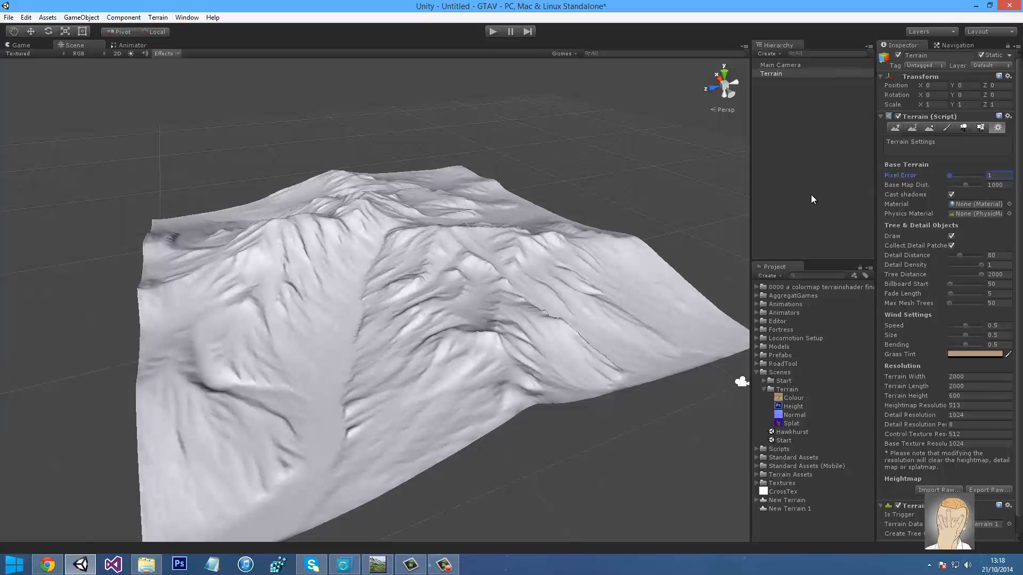
right_drag(548, 231, 658, 174)
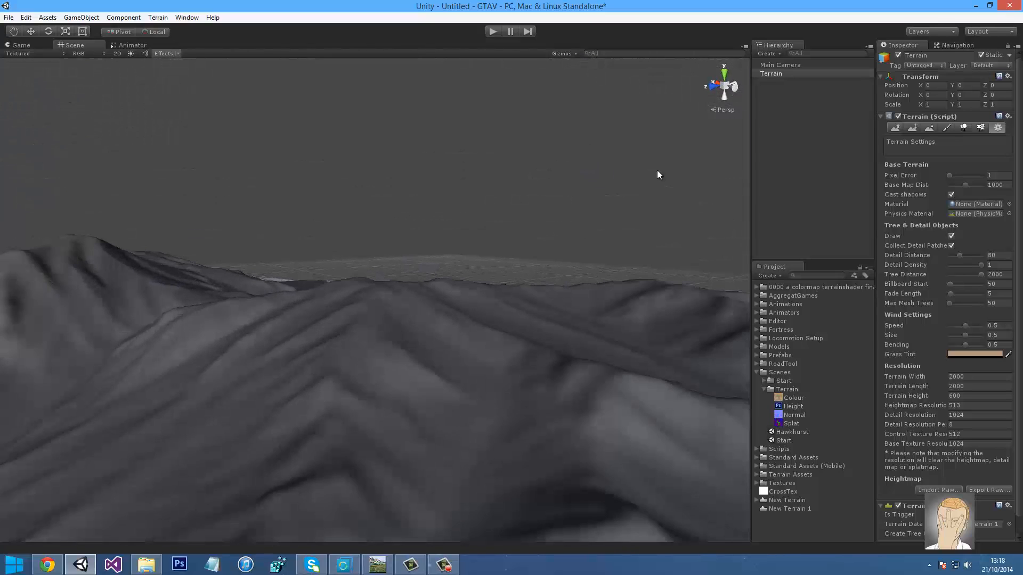
click(992, 174)
text(2)
right_drag(587, 260, 528, 283)
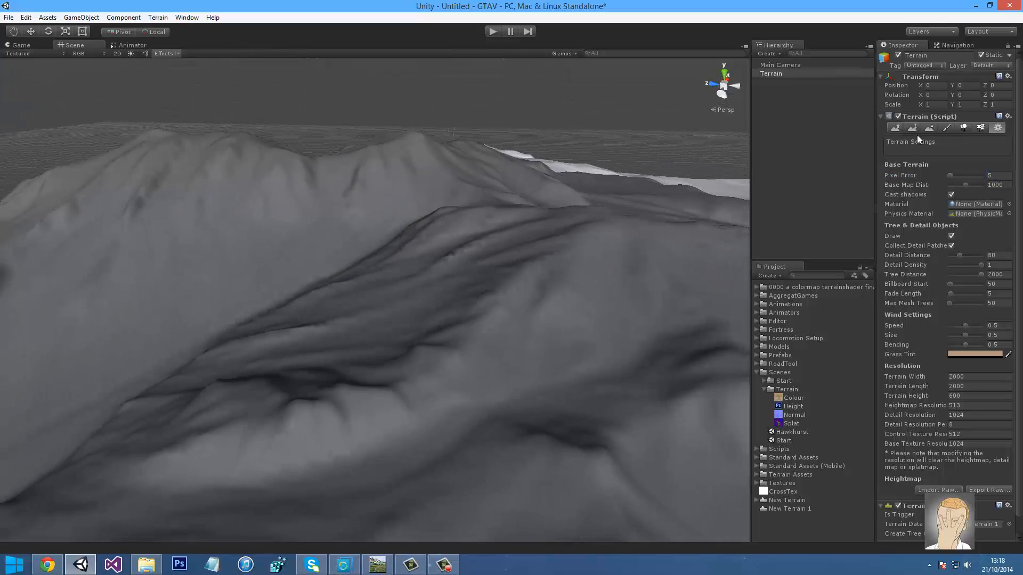
click(922, 115)
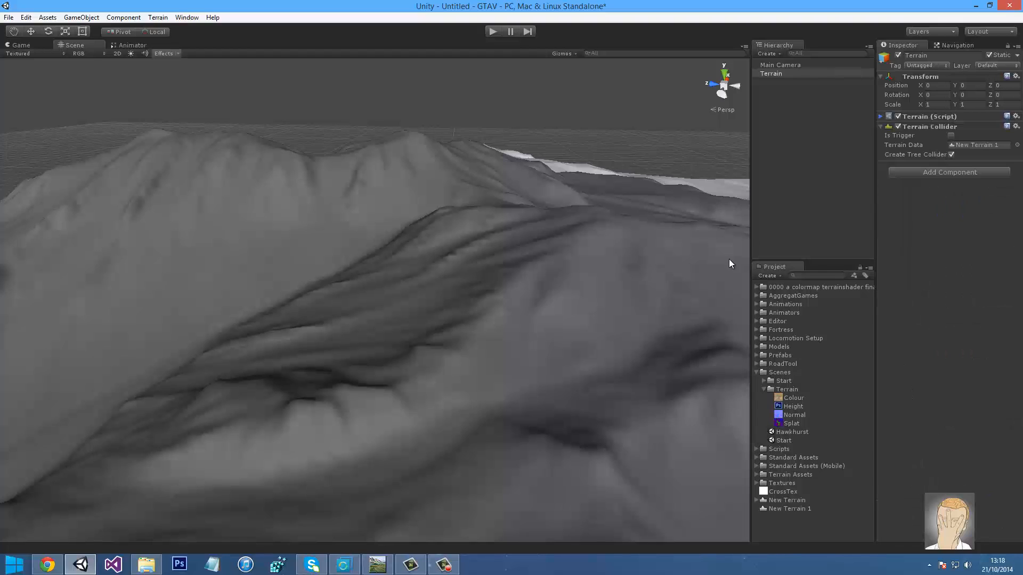
Attach the package's CustomTerrainScriptColor script to the Terrain
click(757, 288)
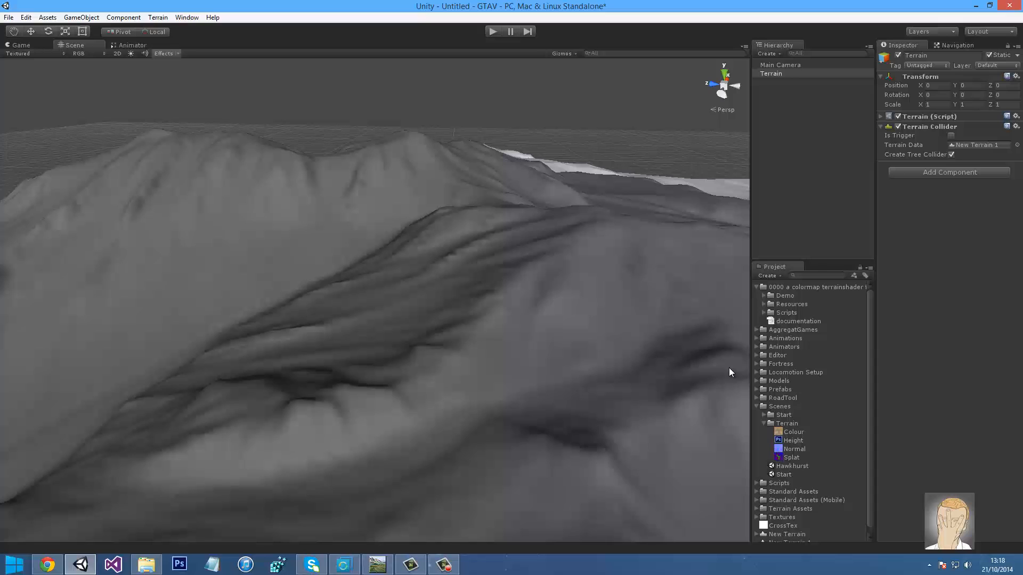
click(761, 312)
click(763, 312)
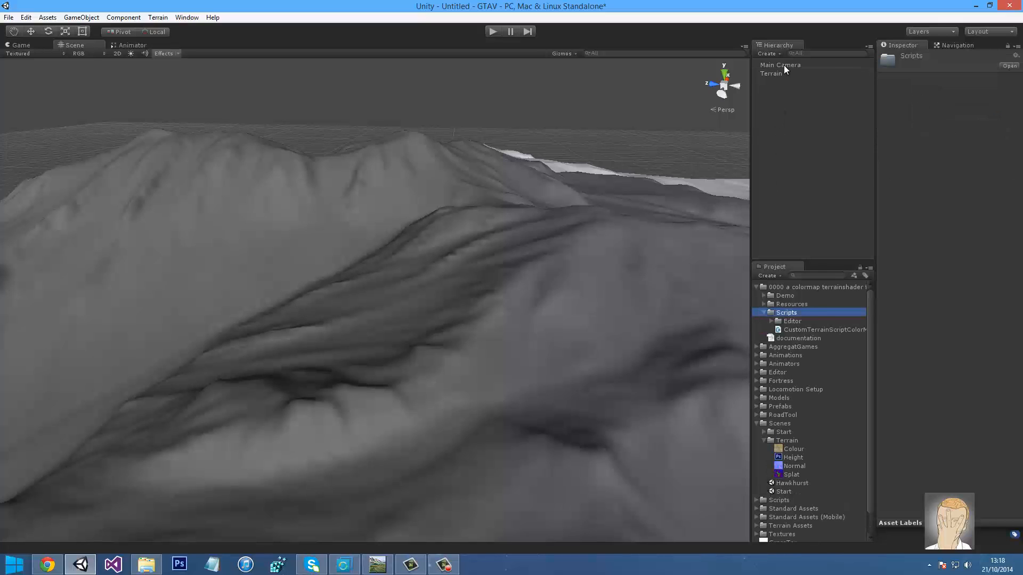
click(775, 76)
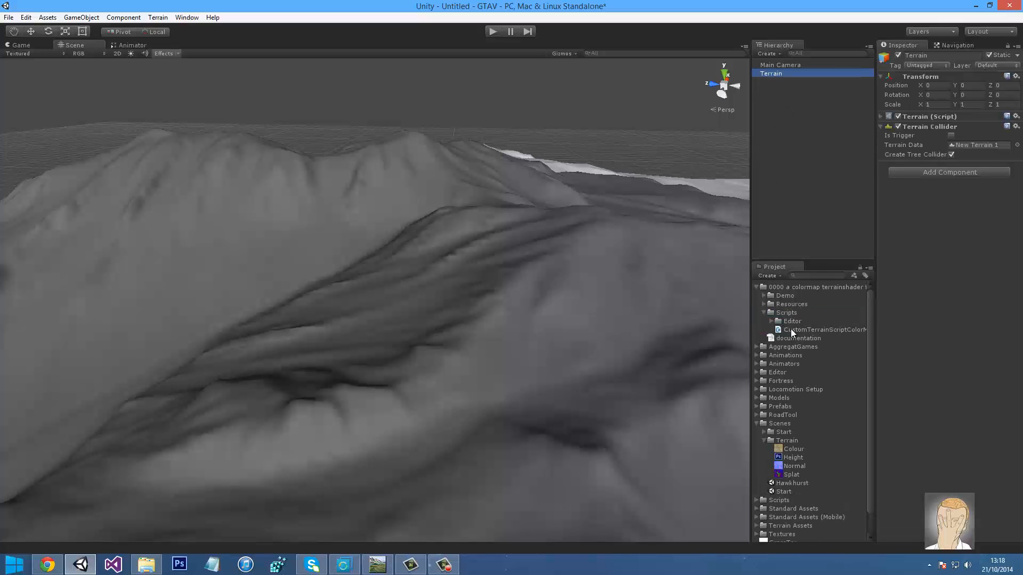
drag(795, 328, 991, 180)
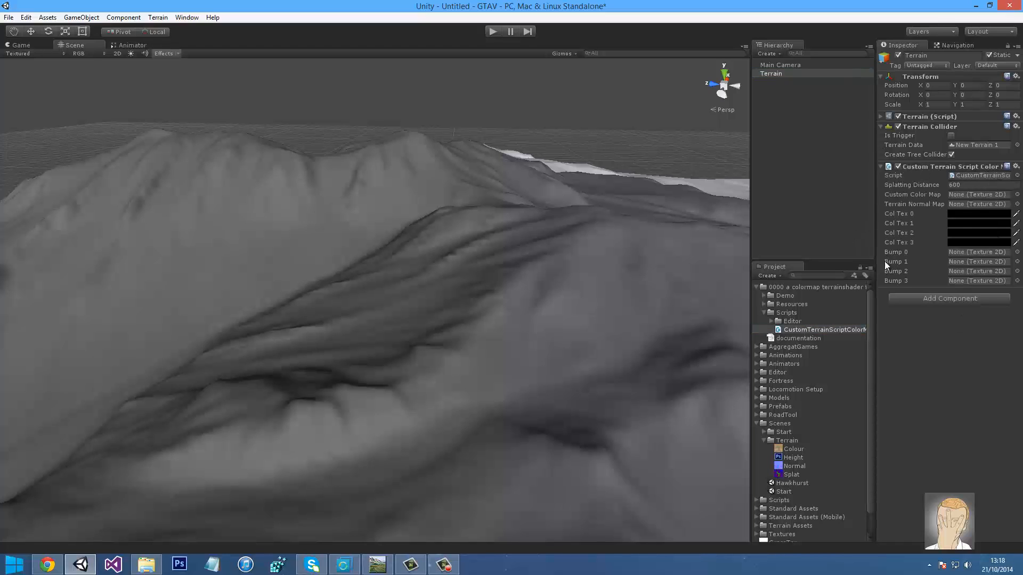
Assign Colour as Custom Color Map and Normal as Terrain Normal Map, then enter Play mode
click(932, 116)
click(948, 129)
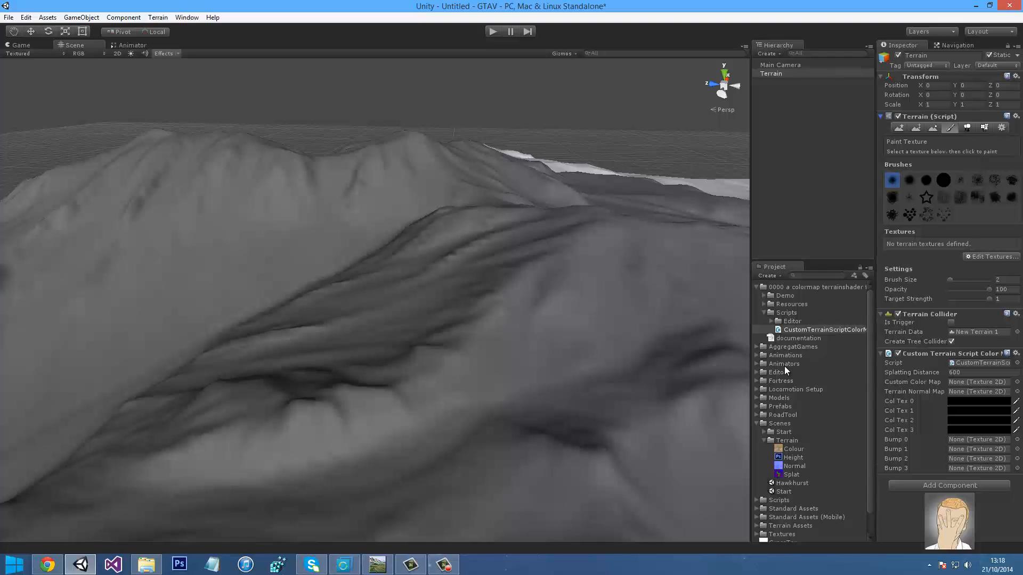
scroll(788, 366, down, 1)
drag(794, 425, 982, 376)
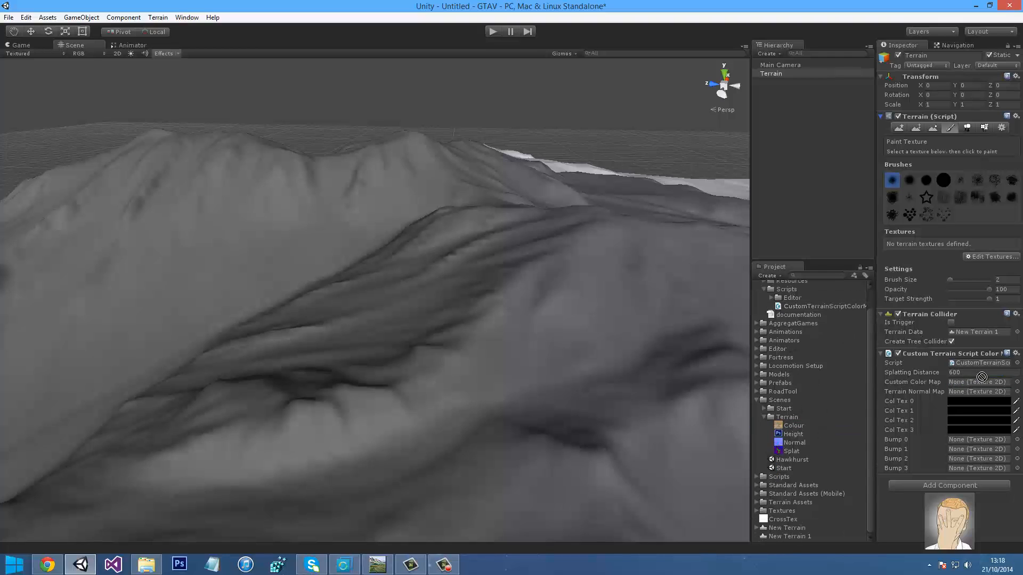
drag(906, 396, 979, 382)
drag(848, 430, 963, 392)
click(495, 31)
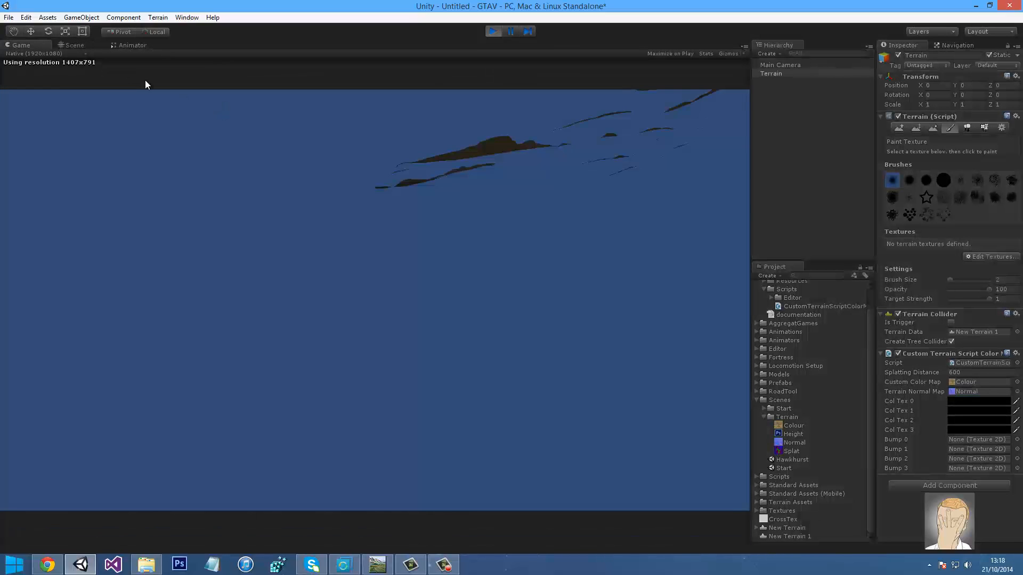
Add a Directional Light in the Scene view and orbit to inspect the colour-mapped terrain
click(74, 45)
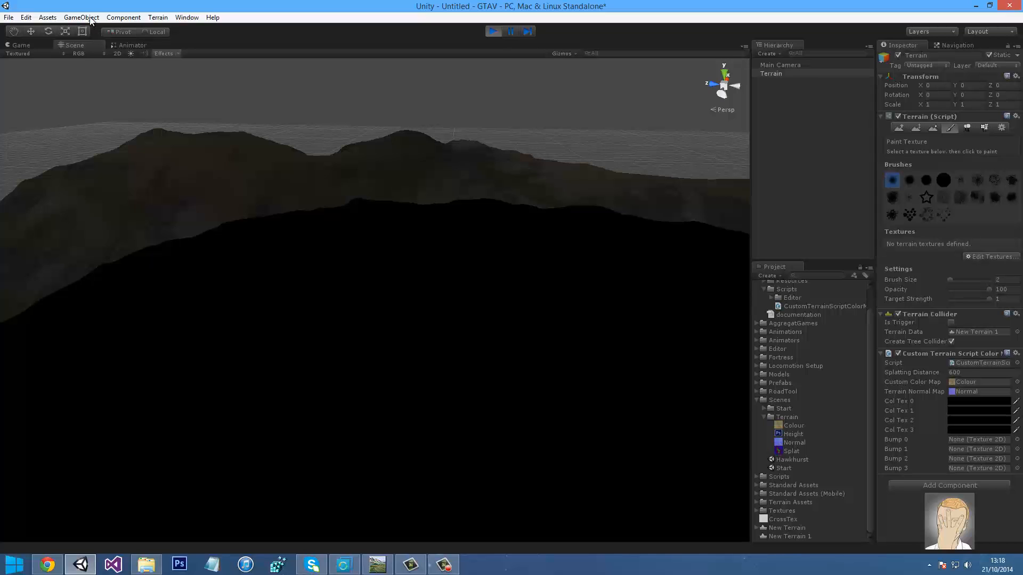
click(85, 17)
mouse_move(109, 54)
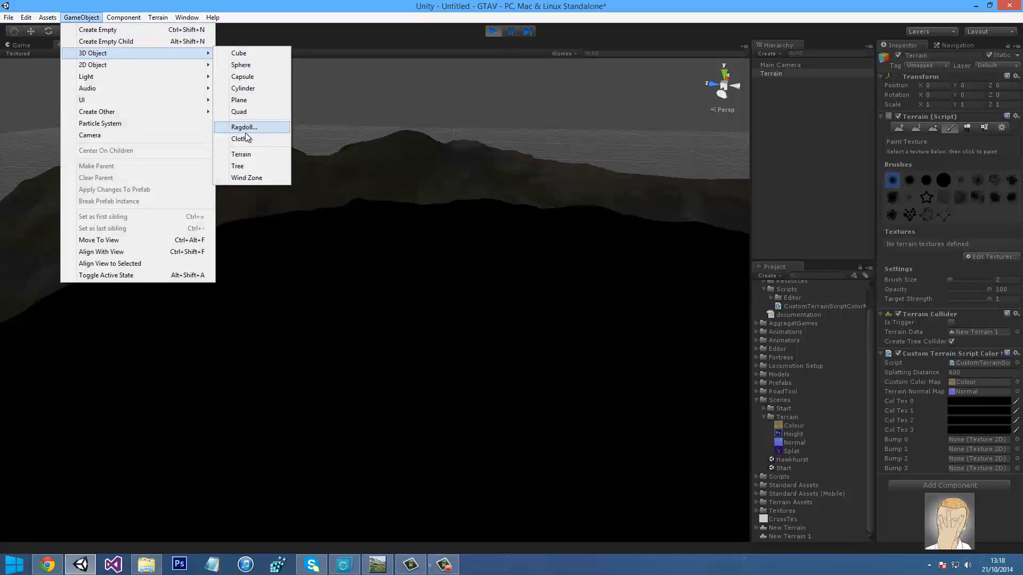
mouse_move(130, 76)
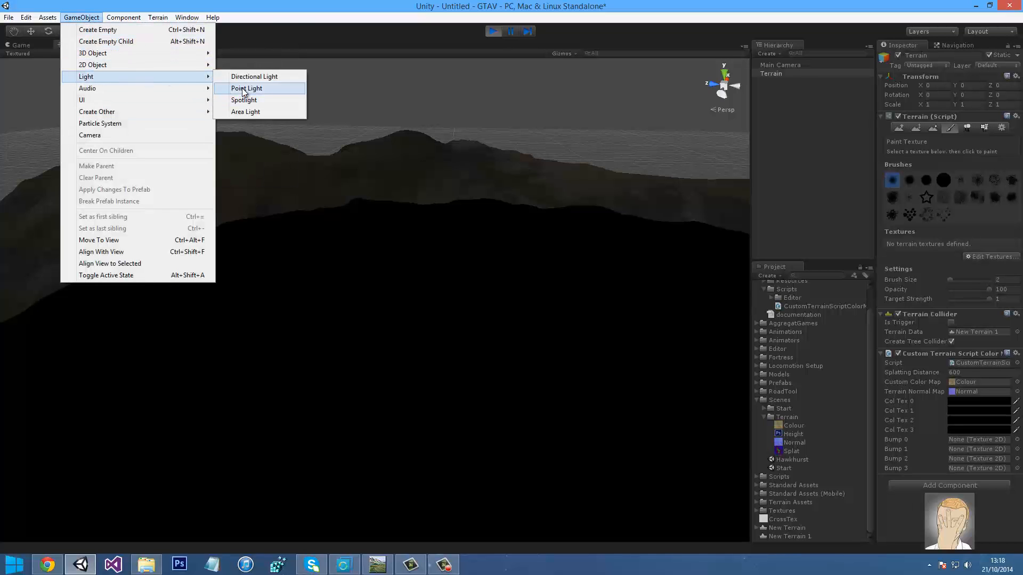
click(254, 76)
right_drag(378, 247, 140, 86)
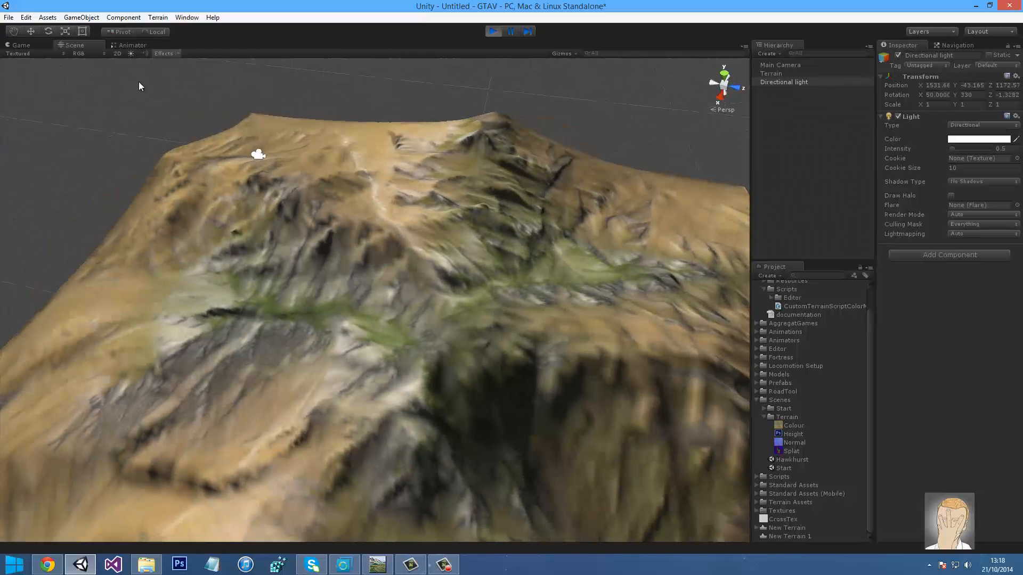
Rotate the directional light so the terrain brightens, orbiting to check the result
click(131, 46)
click(66, 46)
right_drag(213, 160, 420, 176)
key(e)
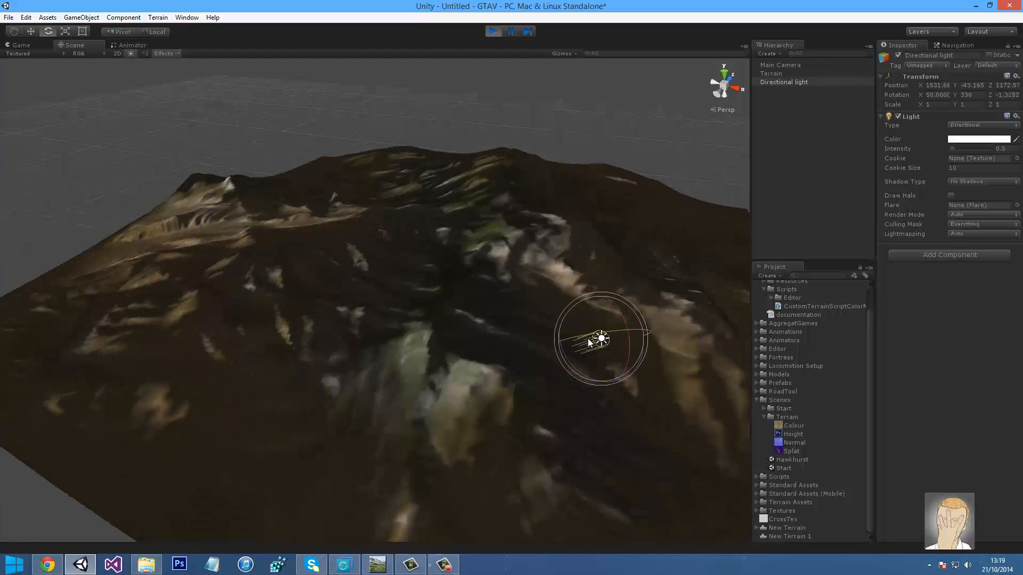
drag(597, 340, 511, 296)
right_drag(510, 296, 530, 328)
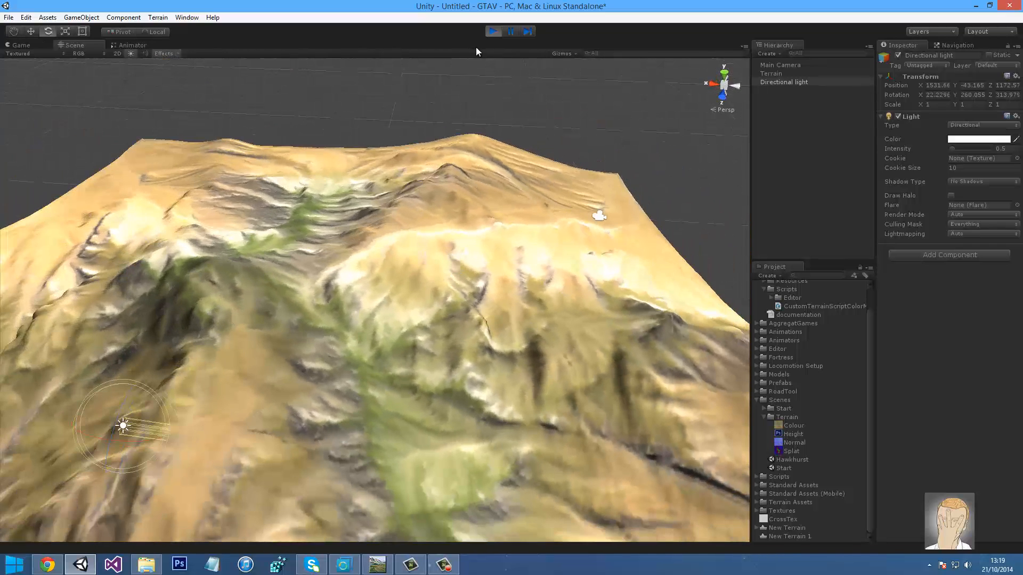
Stop Play mode and select the Colour and Normal textures together in the Project panel
click(494, 31)
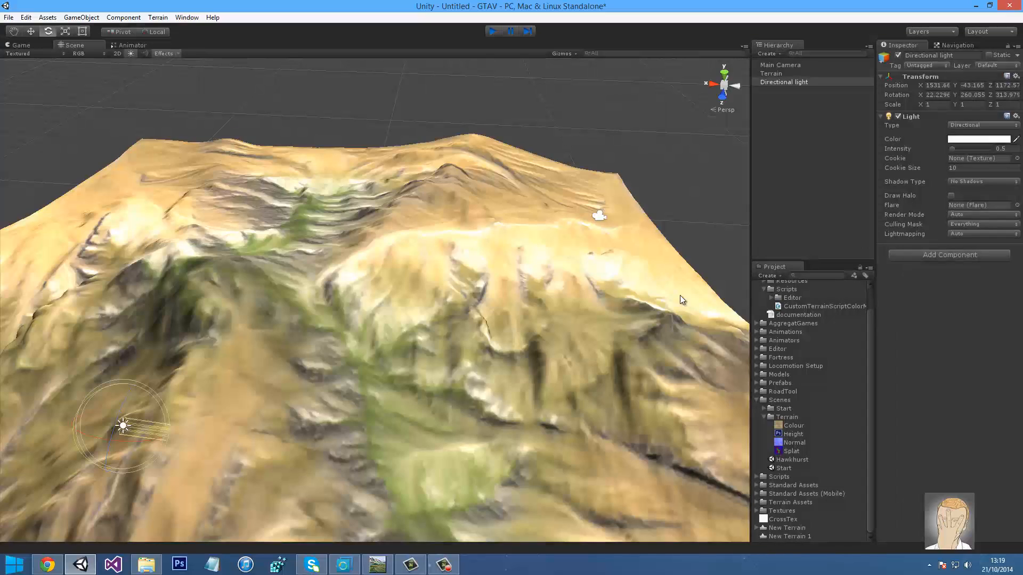
click(793, 426)
ctrl+click(791, 442)
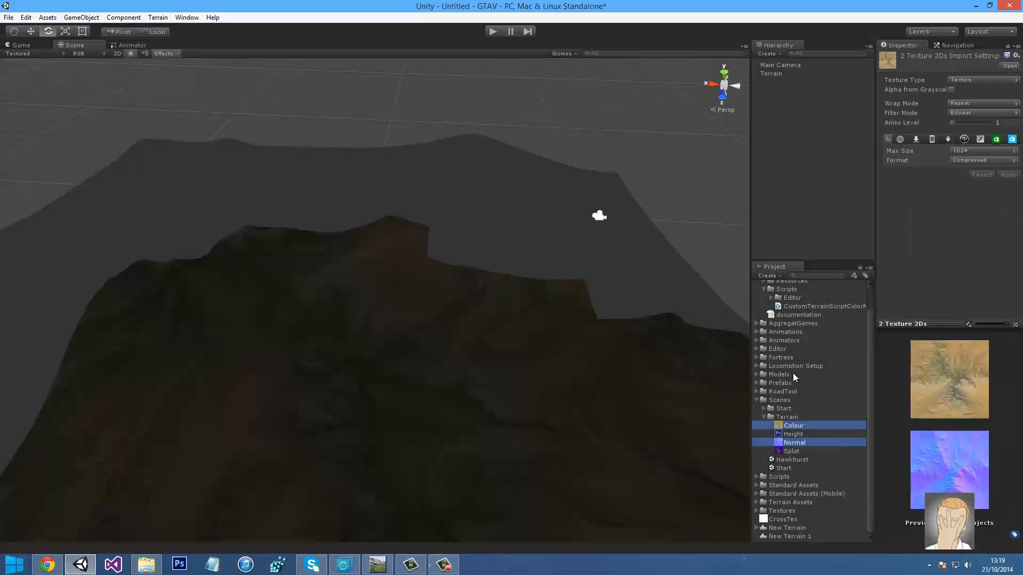
click(788, 451)
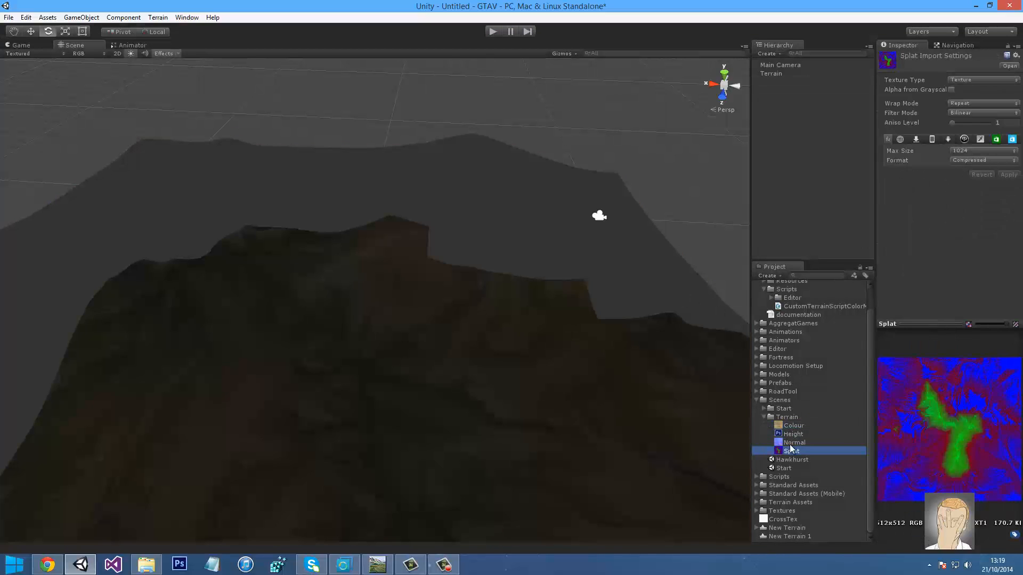
click(795, 444)
ctrl+click(794, 427)
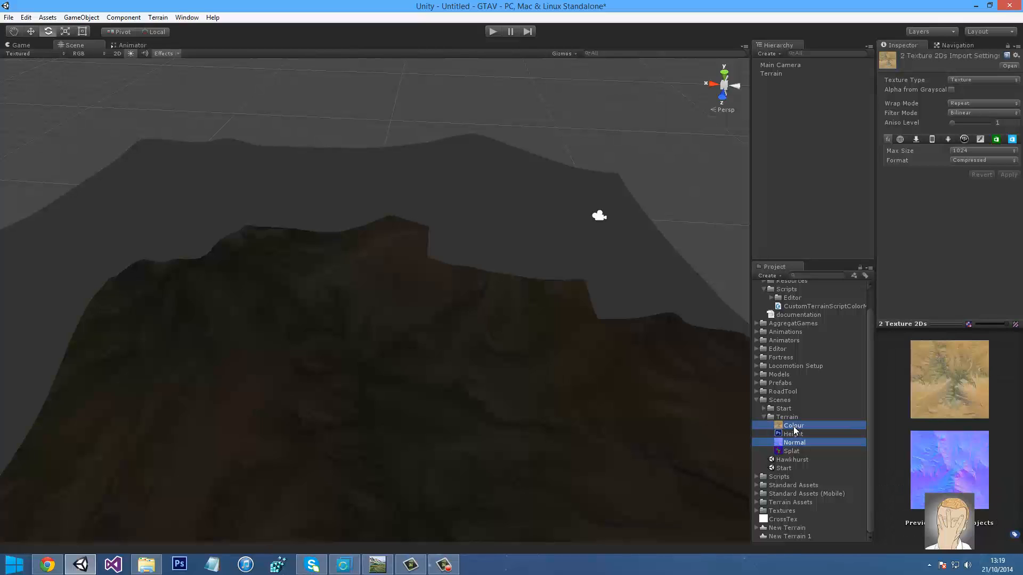
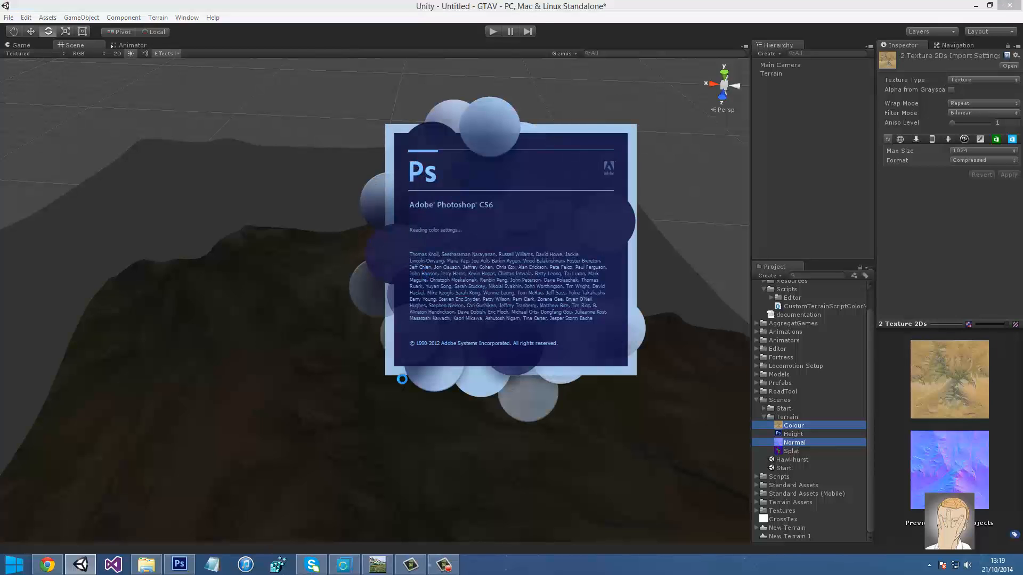
Add a Directional Light from the Hierarchy and tilt it so the terrain is brightly lit
right_drag(228, 352, 431, 293)
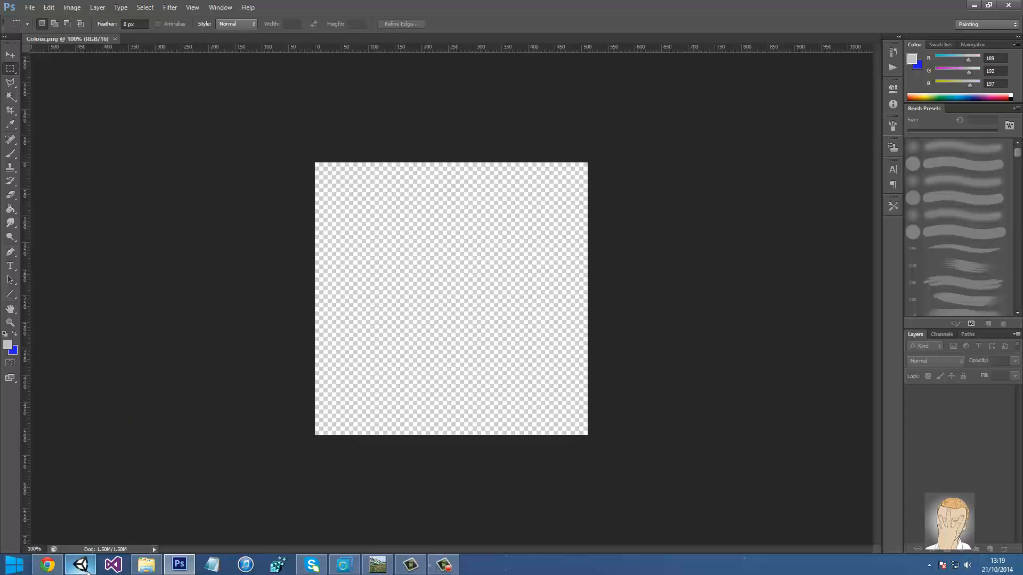
click(80, 565)
right_click(772, 163)
mouse_move(799, 284)
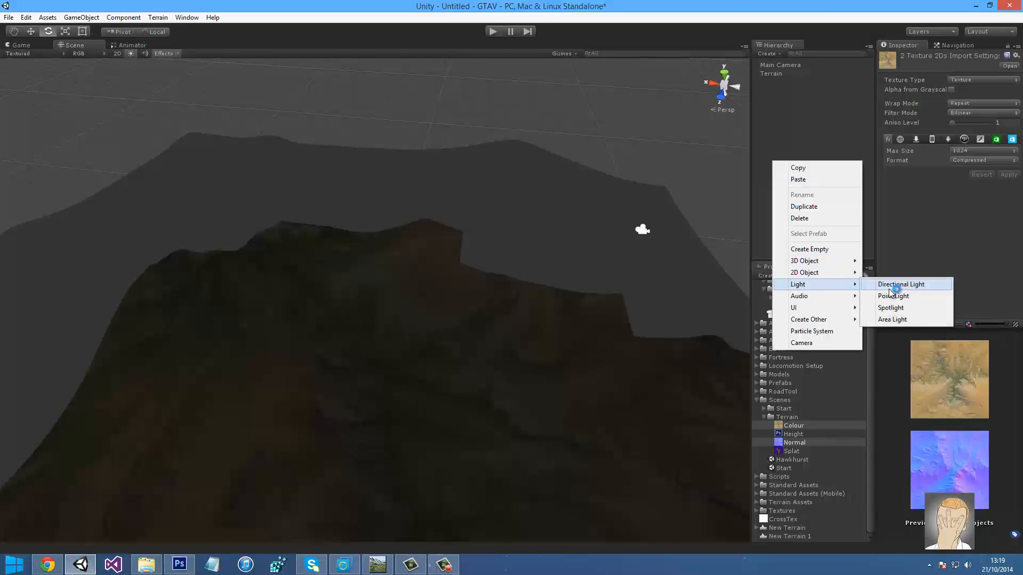
click(901, 285)
drag(379, 292, 395, 451)
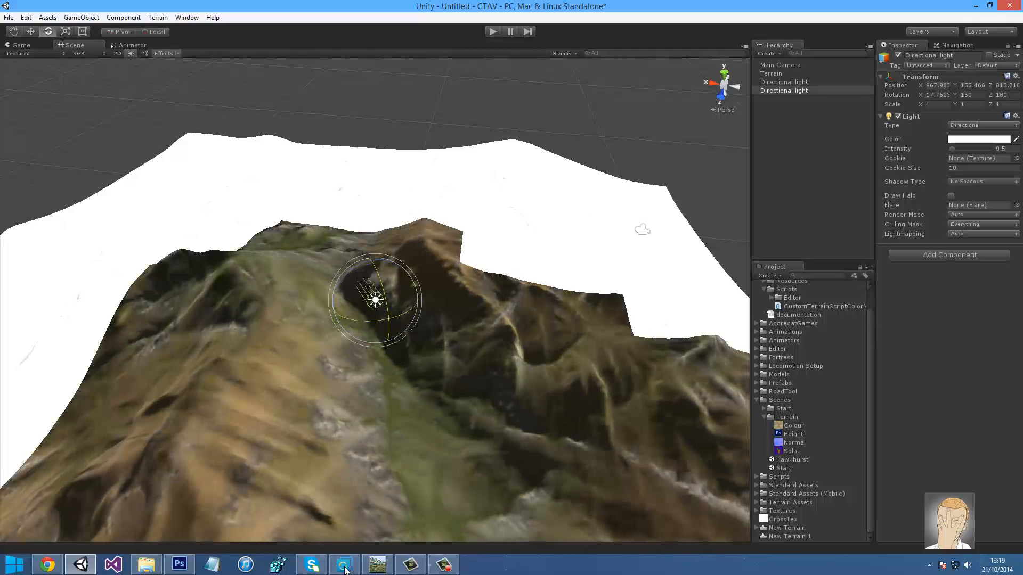
Flip the Normal.png canvas vertically in Photoshop
click(179, 564)
click(72, 7)
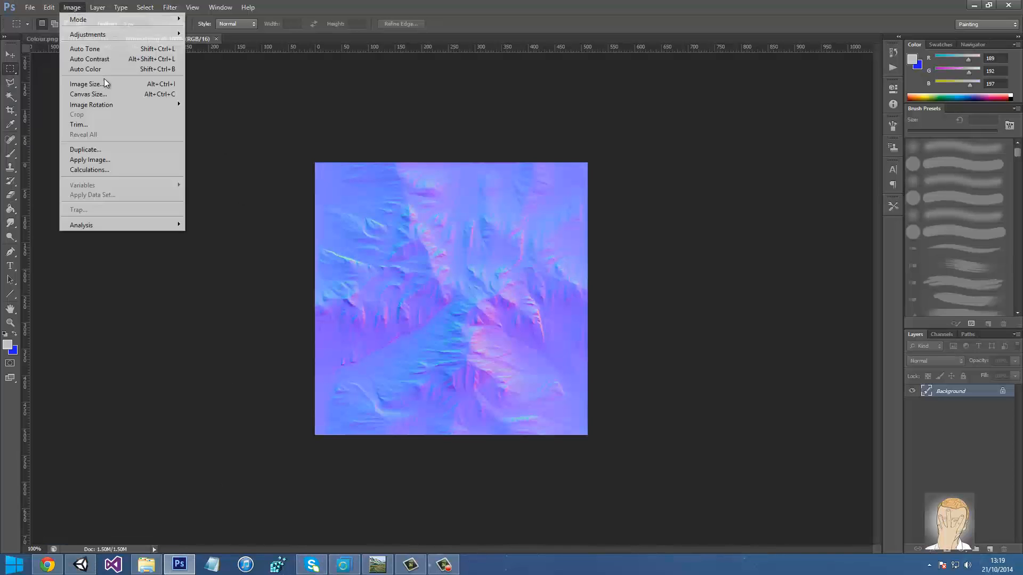
mouse_move(110, 104)
click(242, 159)
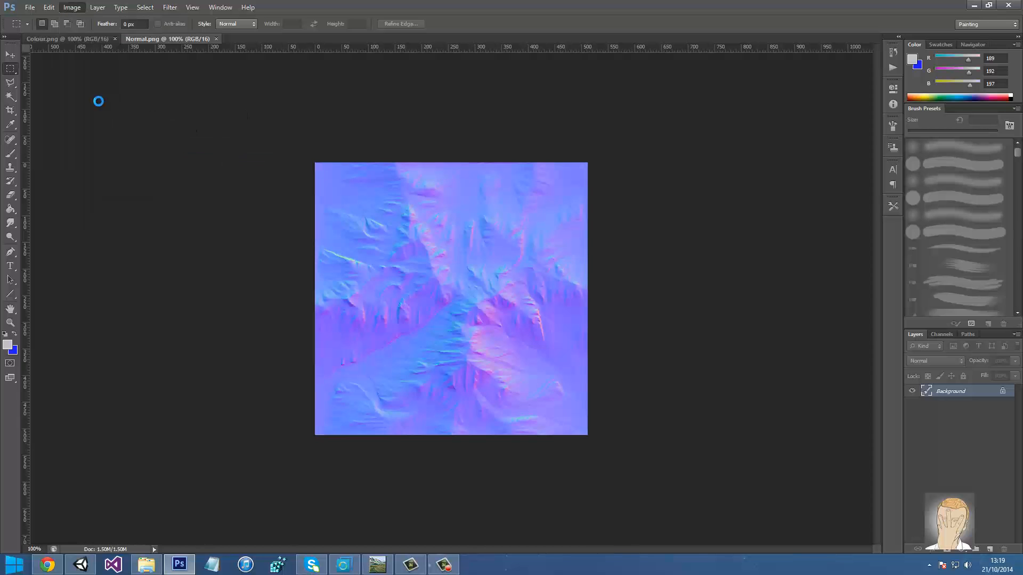
Flip the Colour.png canvas vertically and save it
click(90, 41)
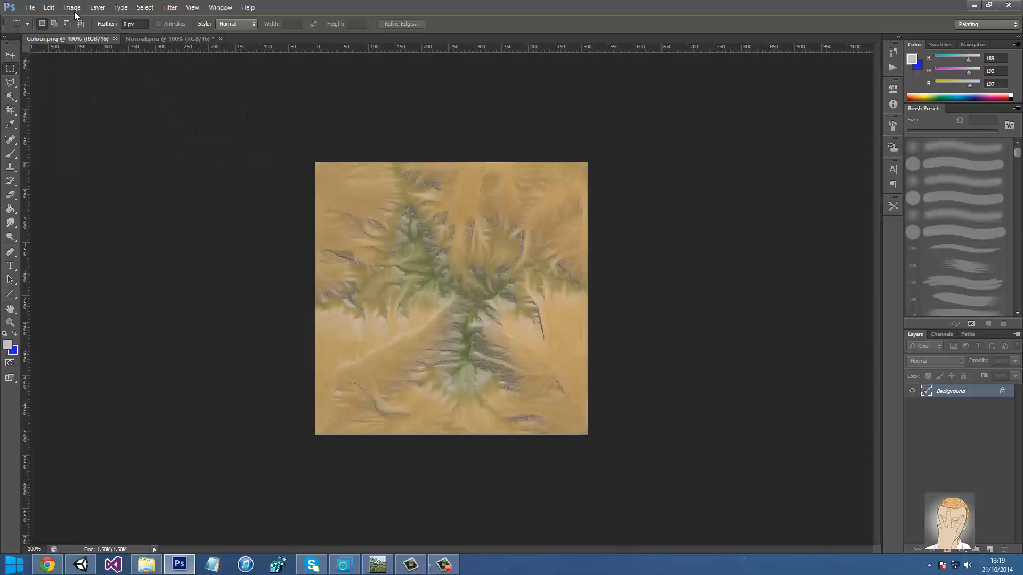
click(72, 6)
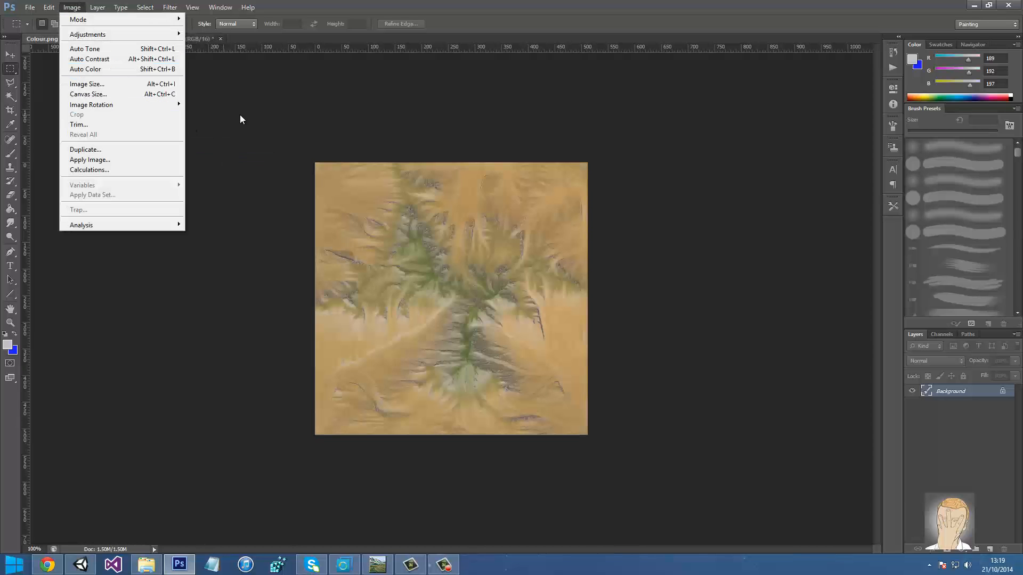
mouse_move(121, 105)
key(Down)
key(Down)
key(Return)
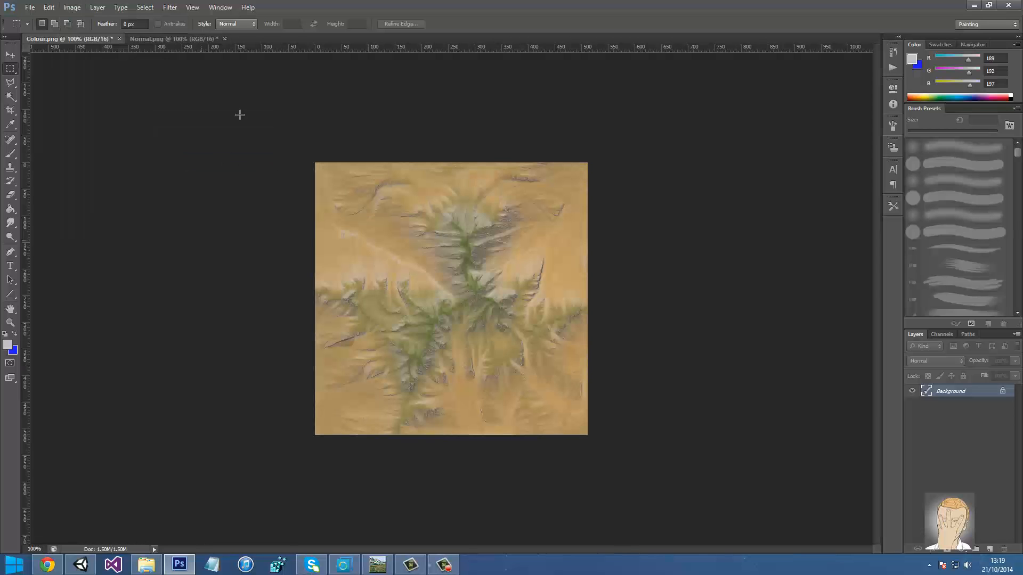
key(ctrl+s)
Save the flipped Normal.png and return to Unity
key(ctrl+Tab)
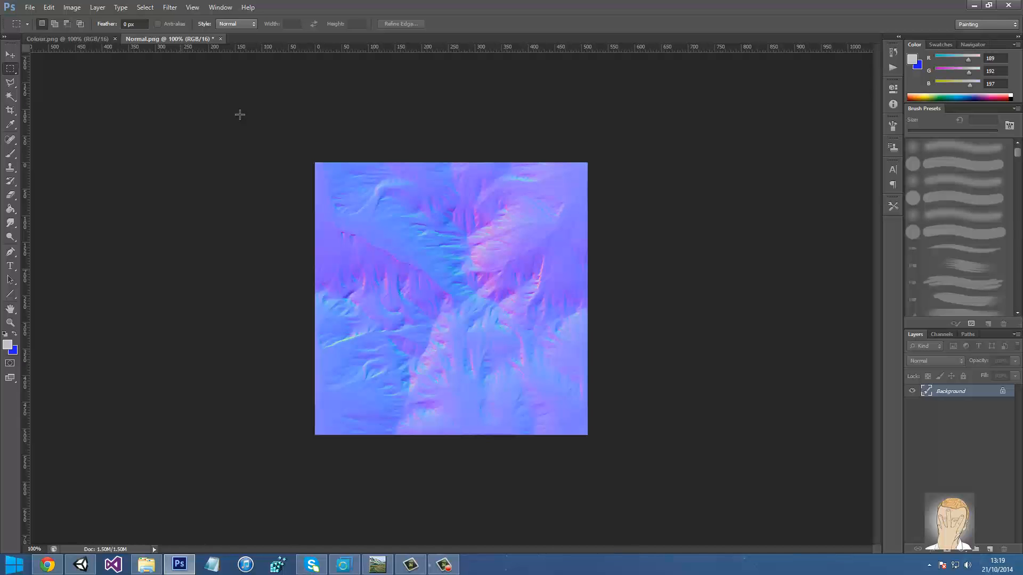
key(ctrl+s)
key(alt+Tab)
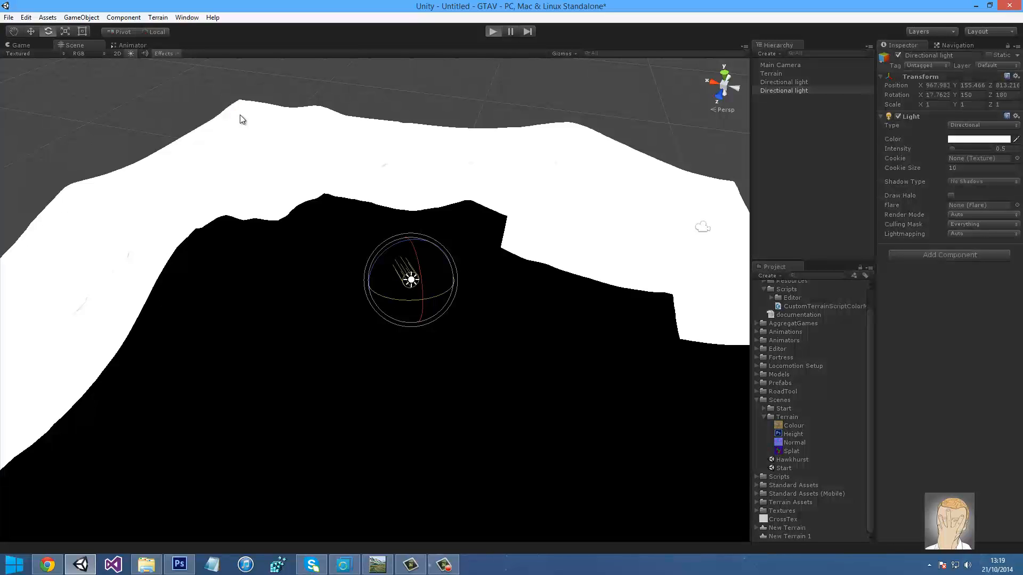
Play-test the scene with a flythrough over the terrain, then stop and re-angle the directional light
key(ctrl+p)
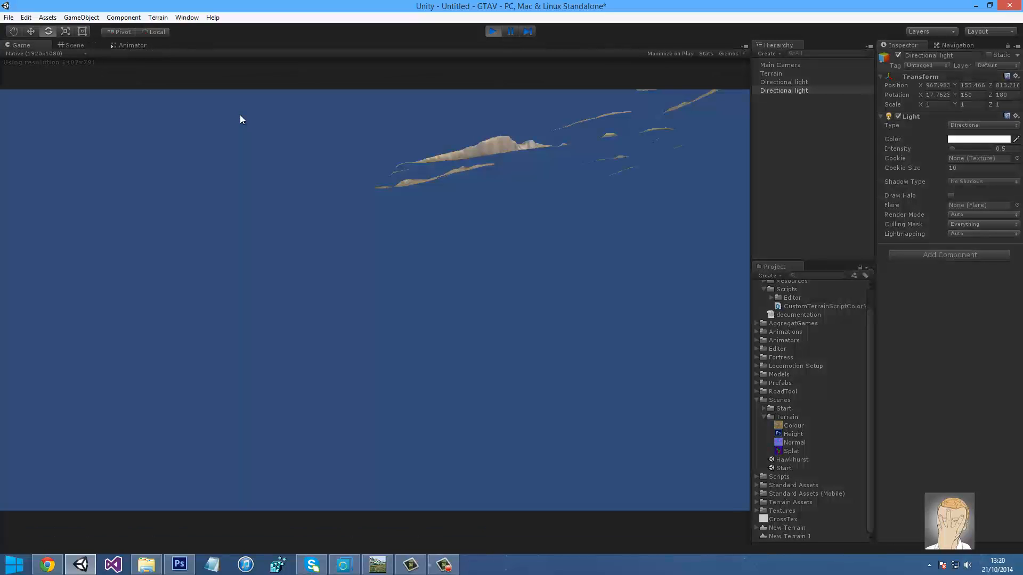
key(ctrl+1)
right_drag(239, 115, 240, 115)
key(s)
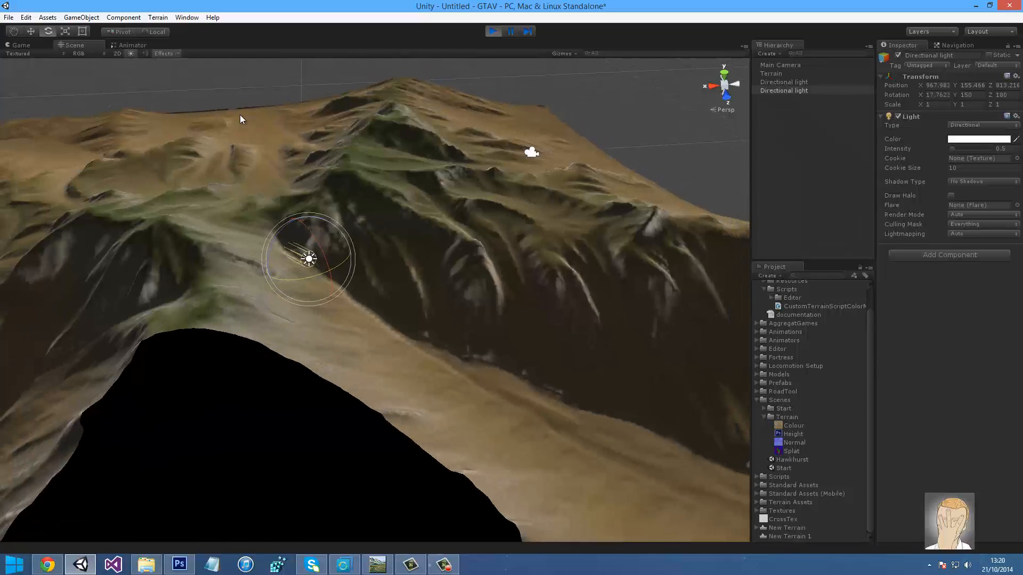
key(ctrl+2)
key(ctrl+p)
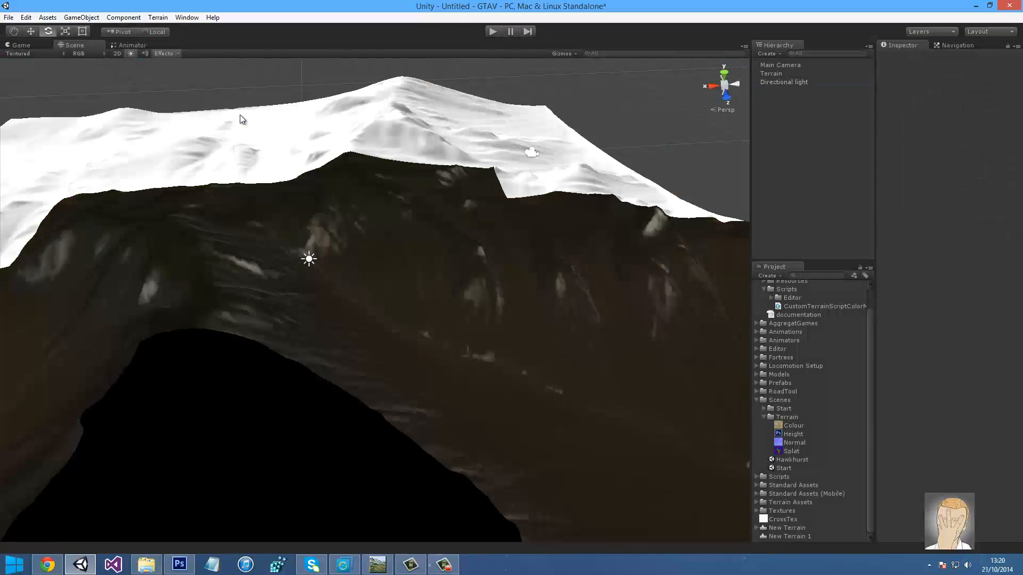
drag(326, 257, 347, 355)
Select the Terrain and start adding a new paint texture
click(780, 65)
click(771, 74)
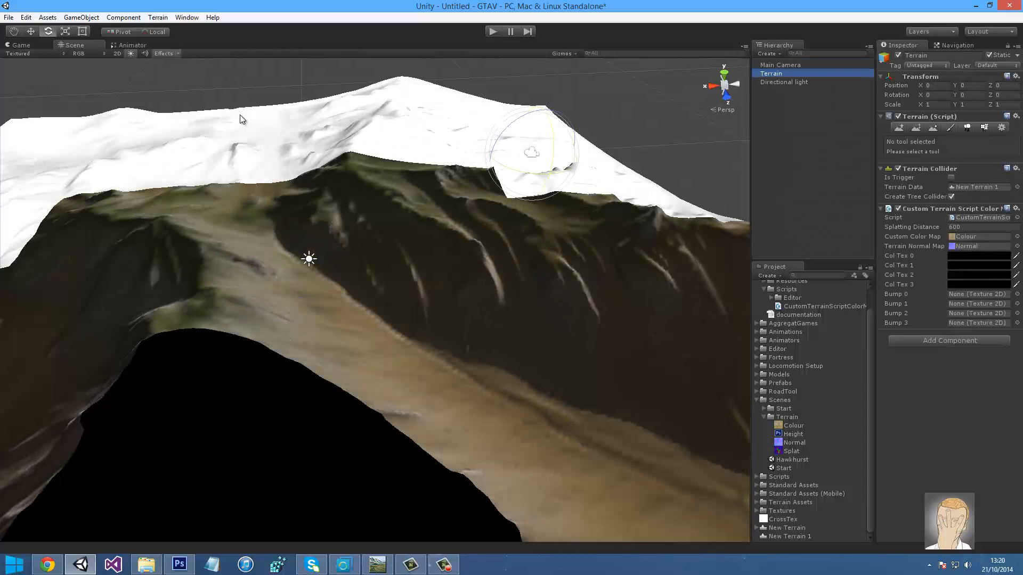
click(949, 127)
click(991, 256)
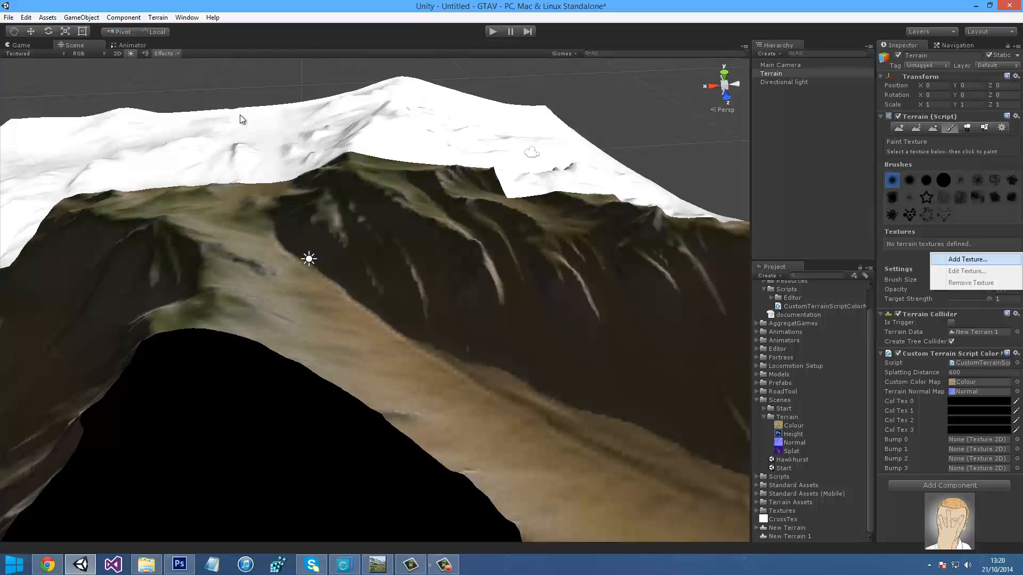
click(967, 259)
scroll(810, 410, up, 2)
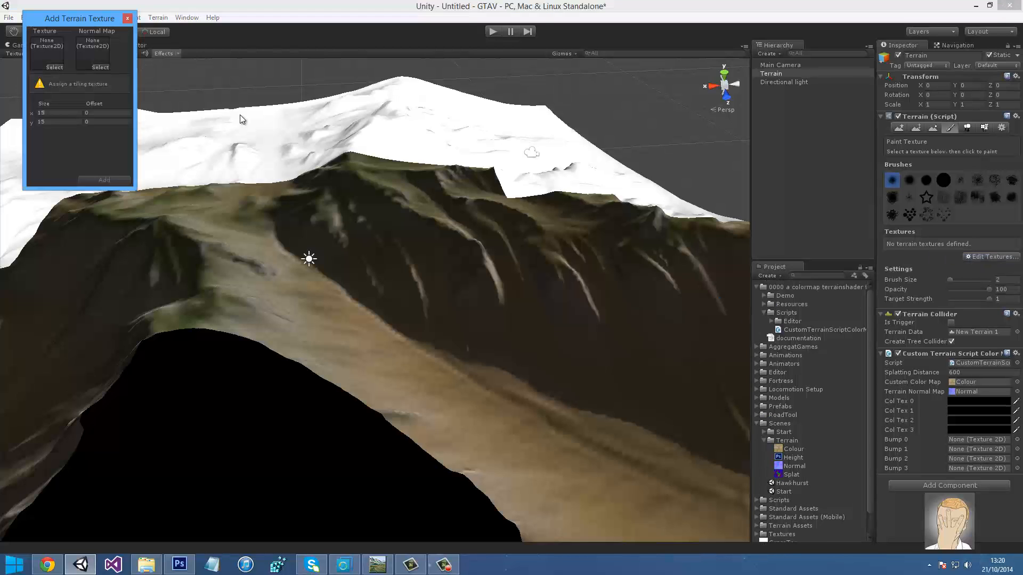
Add the grass texture from the detail textures folder with a 6×6 tile size
click(763, 304)
click(764, 304)
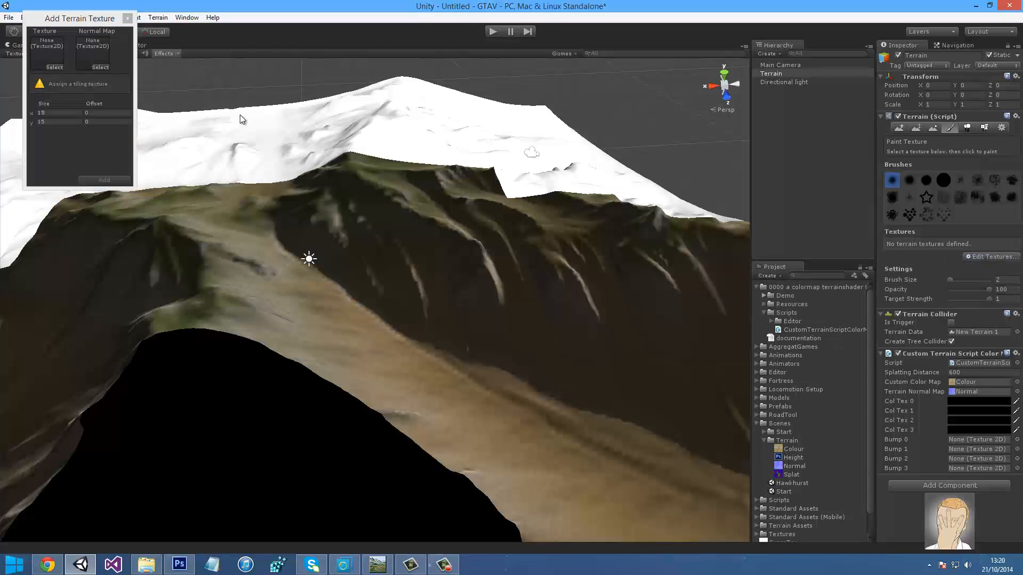
click(764, 295)
click(771, 313)
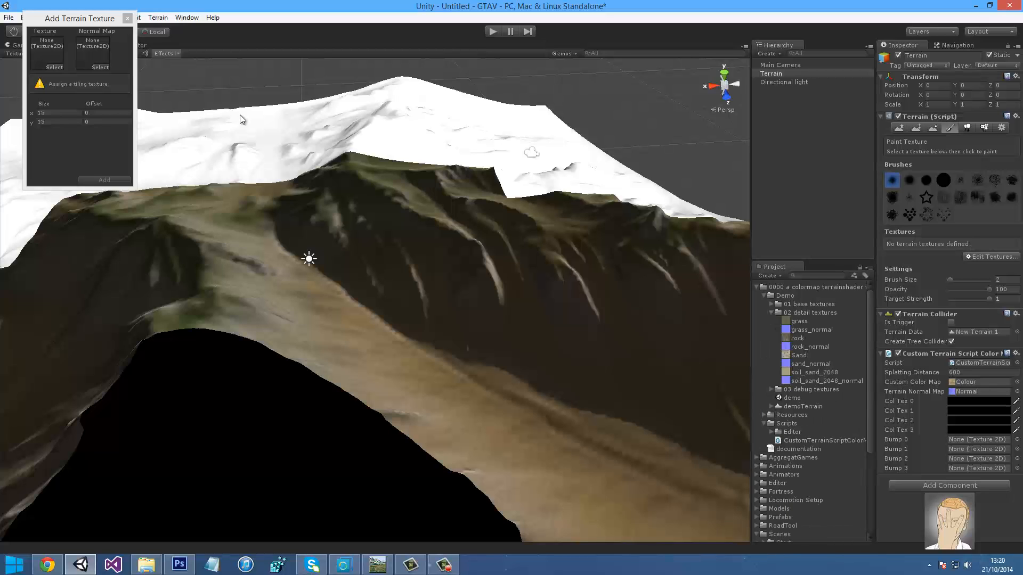
drag(799, 321, 46, 53)
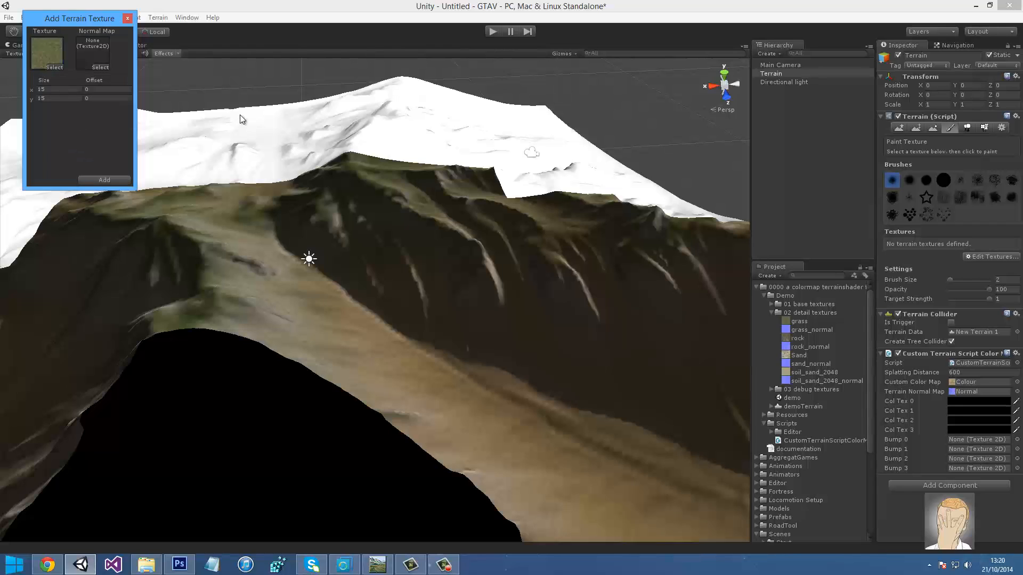
click(42, 89)
text(6)
key(Tab)
text(6)
key(Return)
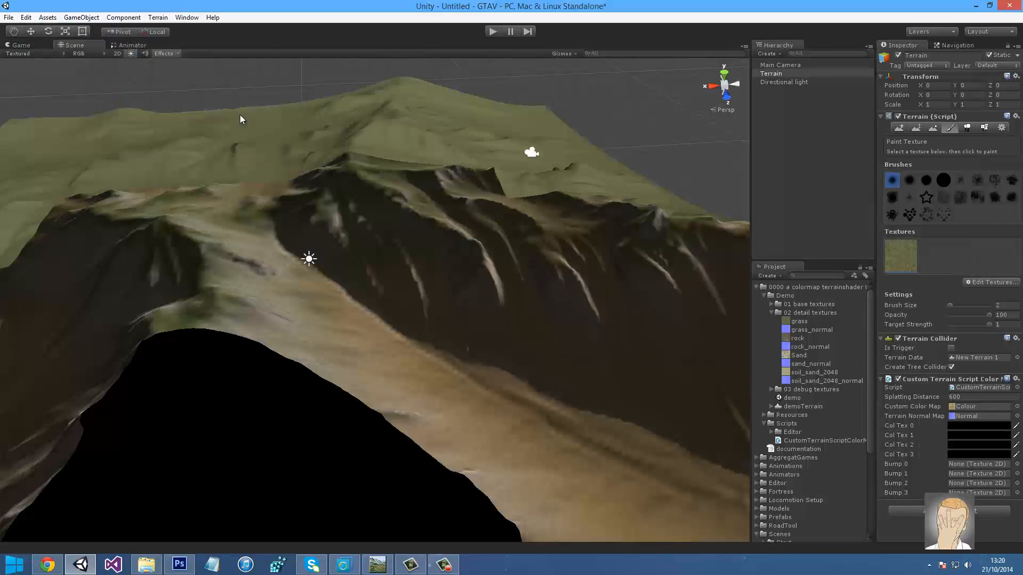
Add the rock texture as a second terrain texture with tile height 5
click(992, 282)
click(986, 285)
drag(797, 339, 349, 185)
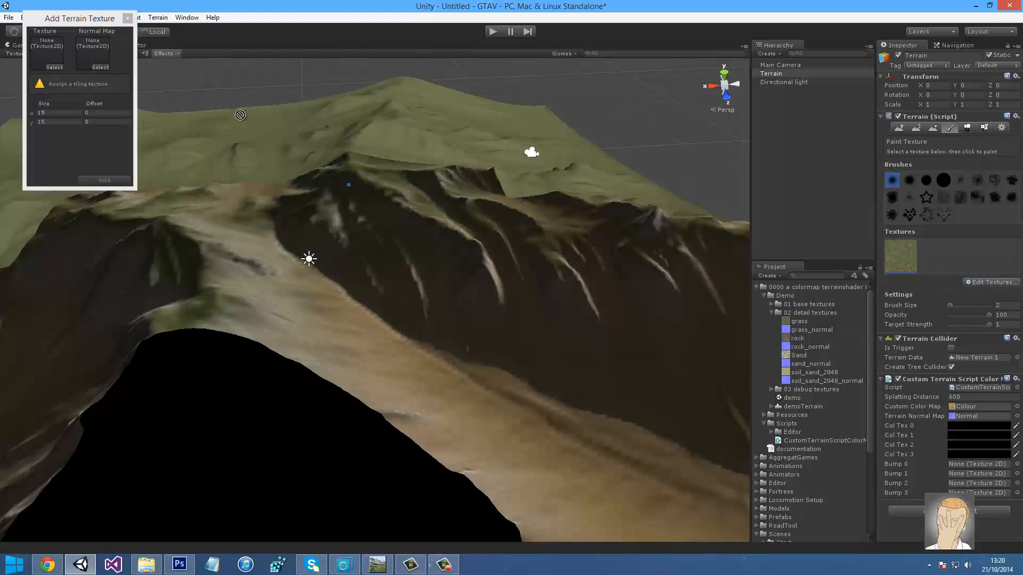
drag(240, 115, 47, 52)
key(Tab)
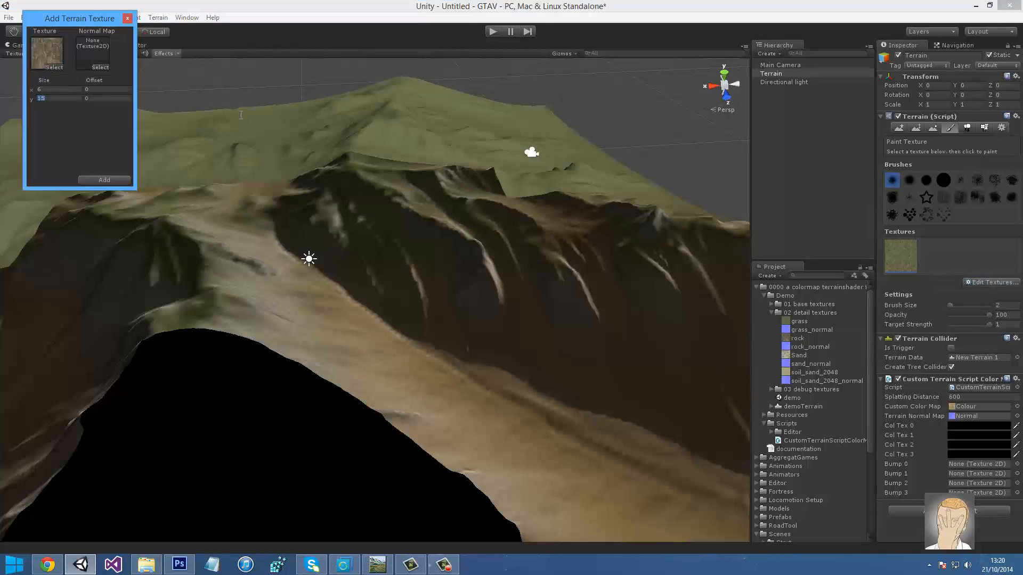
text(5)
key(Return)
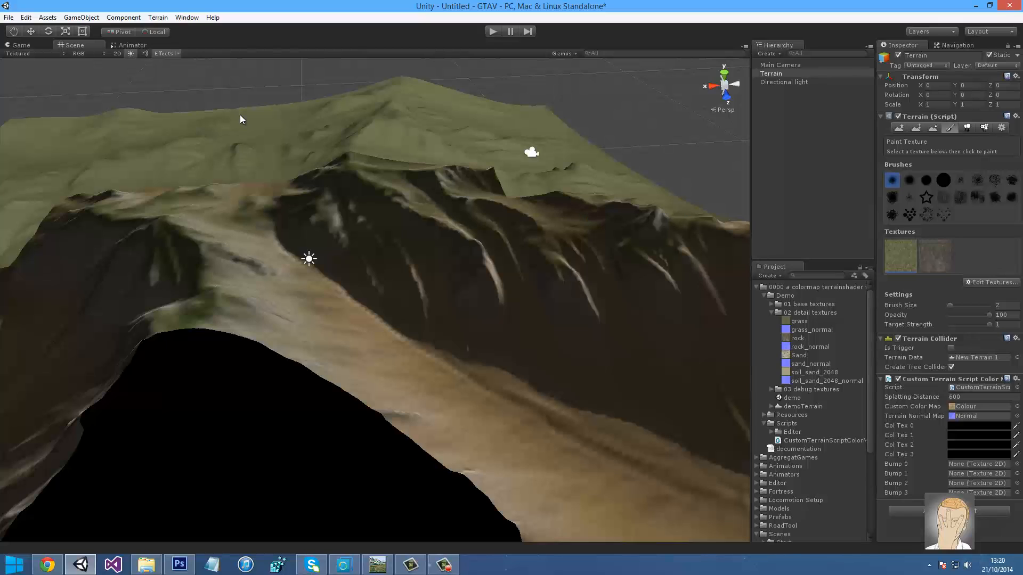
Add the sand image as the third terrain texture
click(991, 282)
click(988, 285)
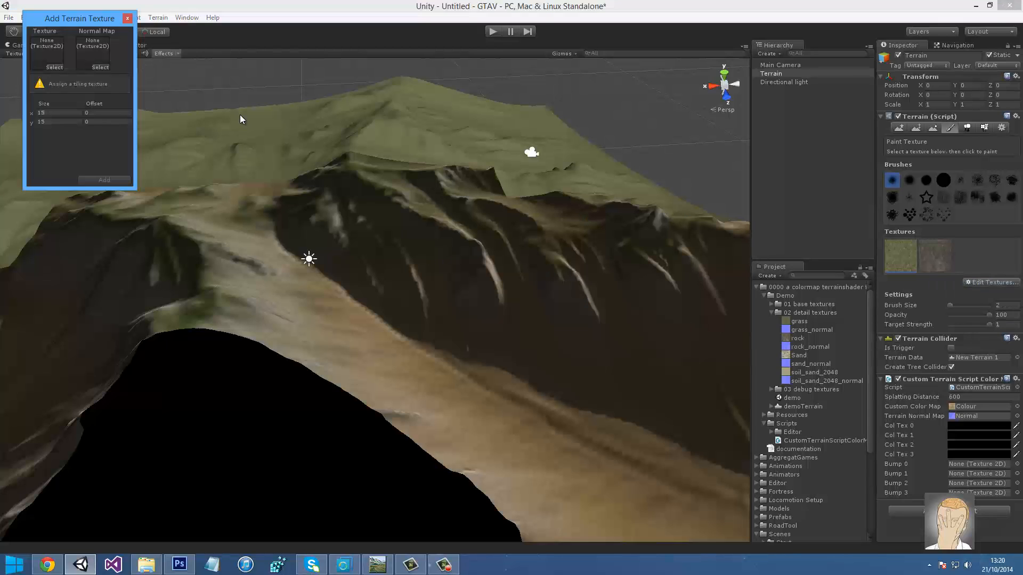
mouse_move(798, 356)
mouse_down()
mouse_move(546, 310)
mouse_move(213, 122)
mouse_move(46, 53)
mouse_up()
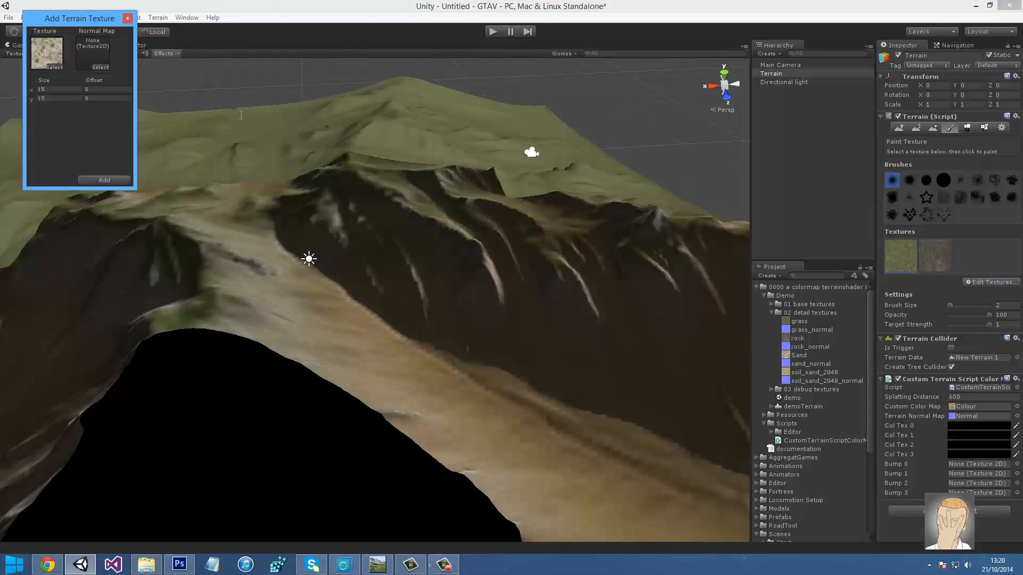
key(Return)
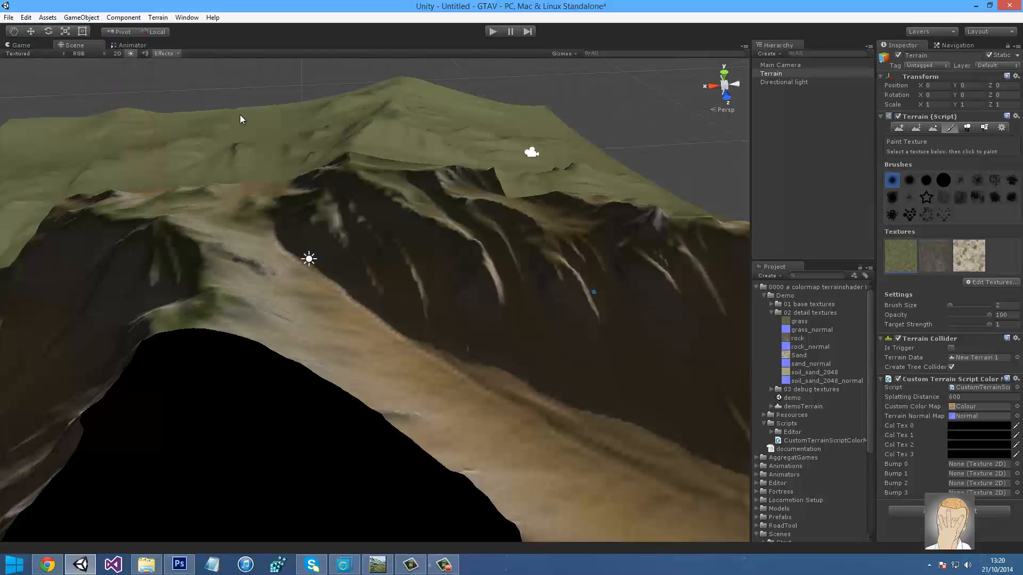
Try soil_sand as a fourth texture without adding it, then assign grass_normal to Bump 0
click(992, 282)
click(988, 286)
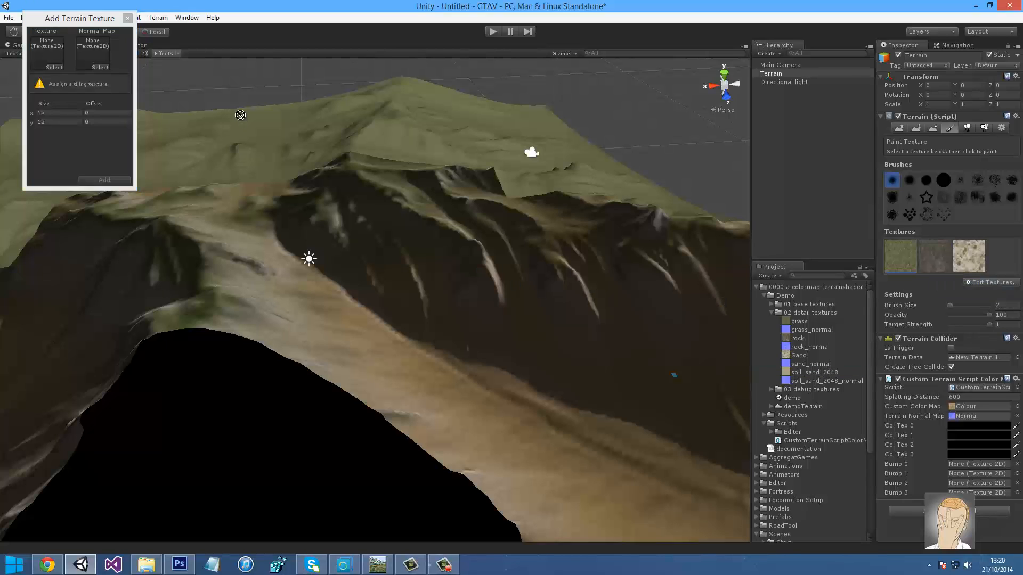
drag(240, 115, 46, 53)
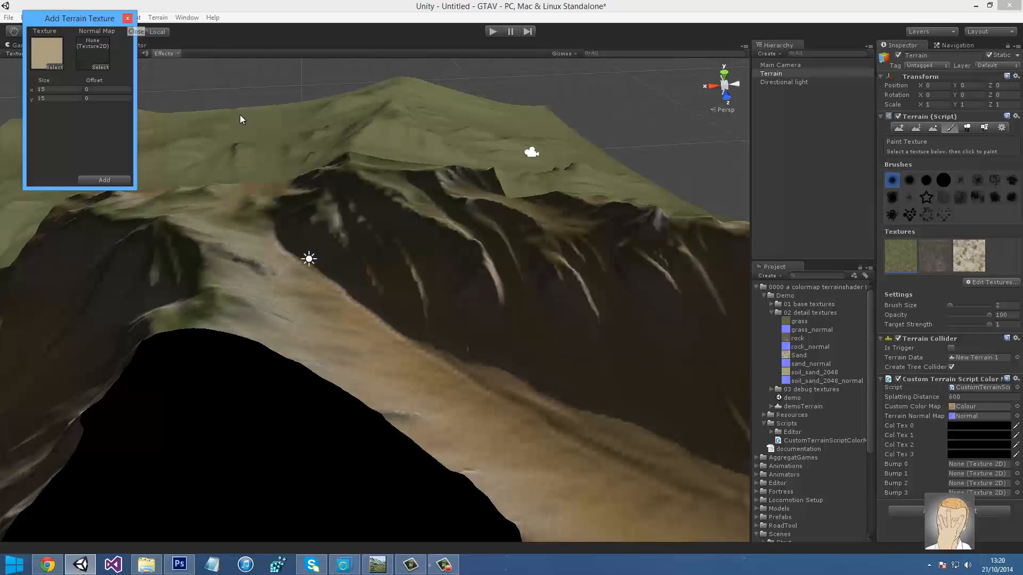
click(128, 19)
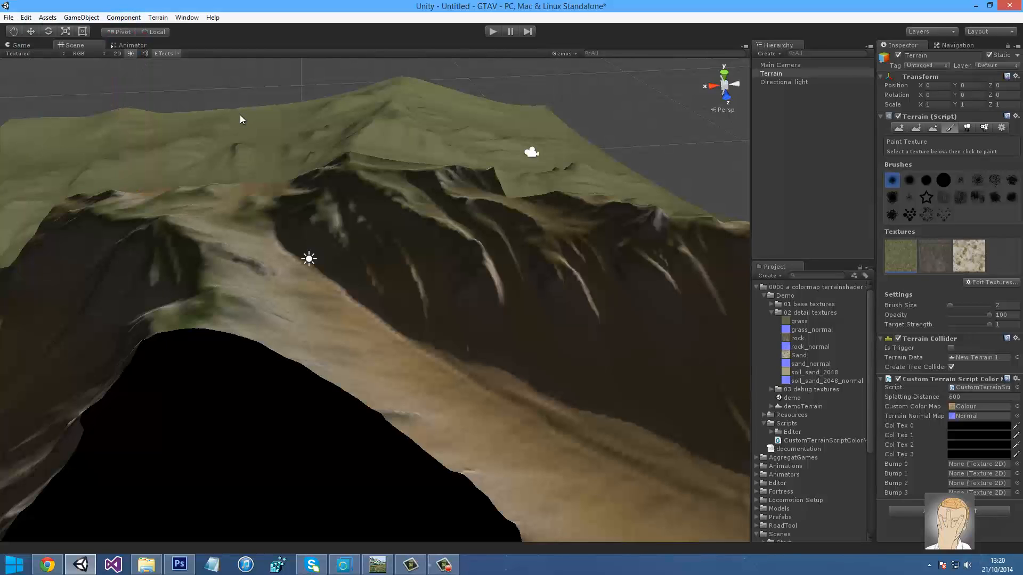
mouse_move(811, 330)
mouse_down()
mouse_move(977, 465)
mouse_move(847, 373)
mouse_move(977, 474)
mouse_up()
Assign sand_normal to Bump 2 and sample grass, rock and sand colours for Col Tex 0–2
mouse_move(810, 364)
mouse_down()
mouse_move(978, 473)
mouse_move(978, 483)
mouse_up()
click(1015, 426)
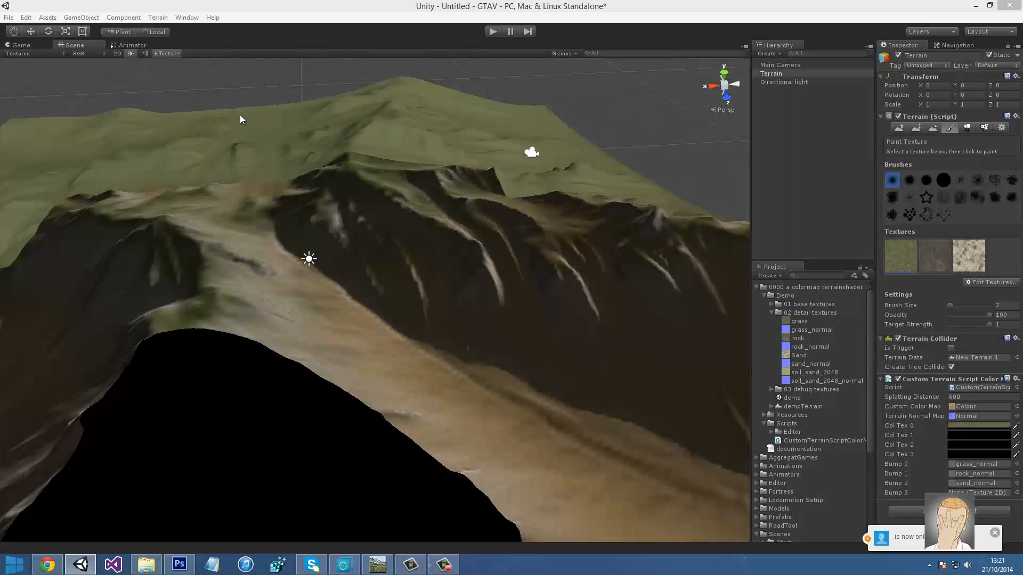
click(240, 120)
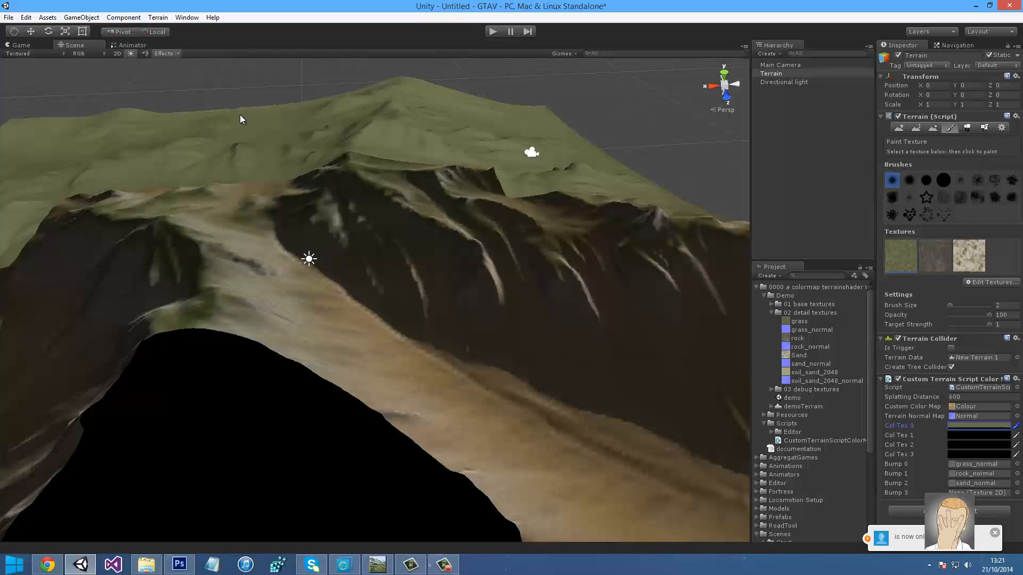
click(1016, 435)
click(935, 256)
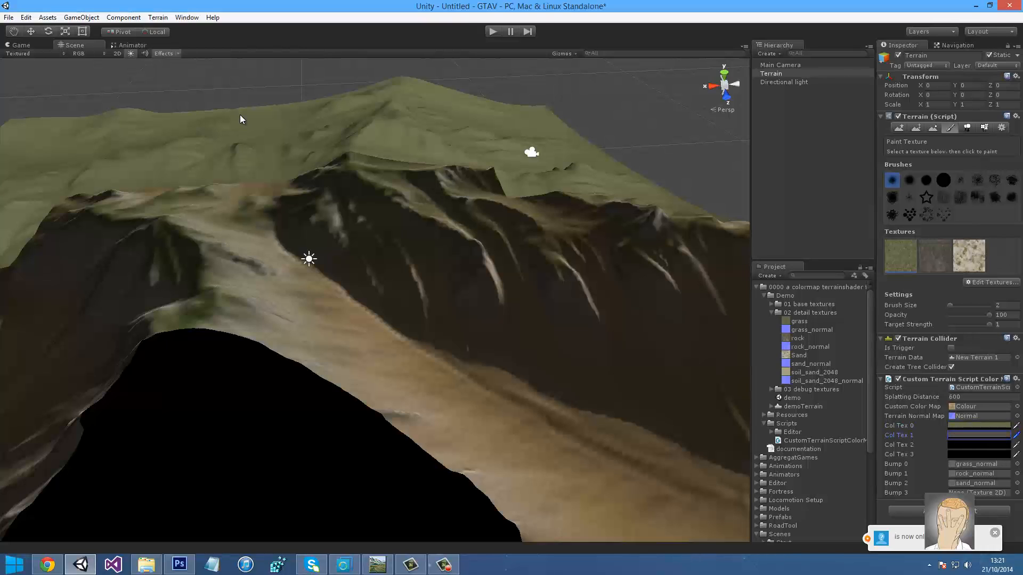
click(1016, 446)
click(969, 256)
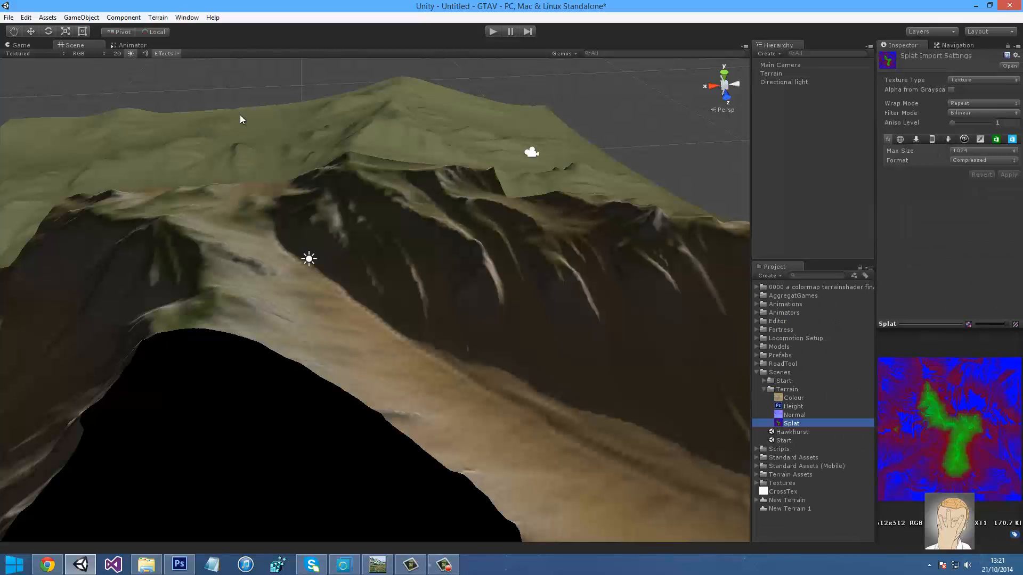
Set Splat's import to Advanced with no mip maps, Read/Write enabled and sRGB bypassed
click(983, 80)
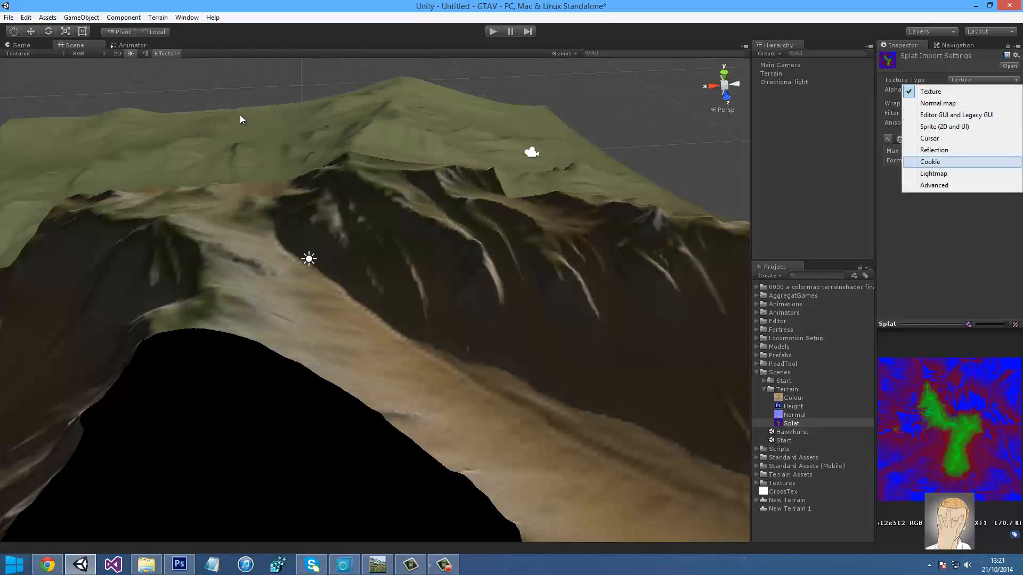
click(961, 185)
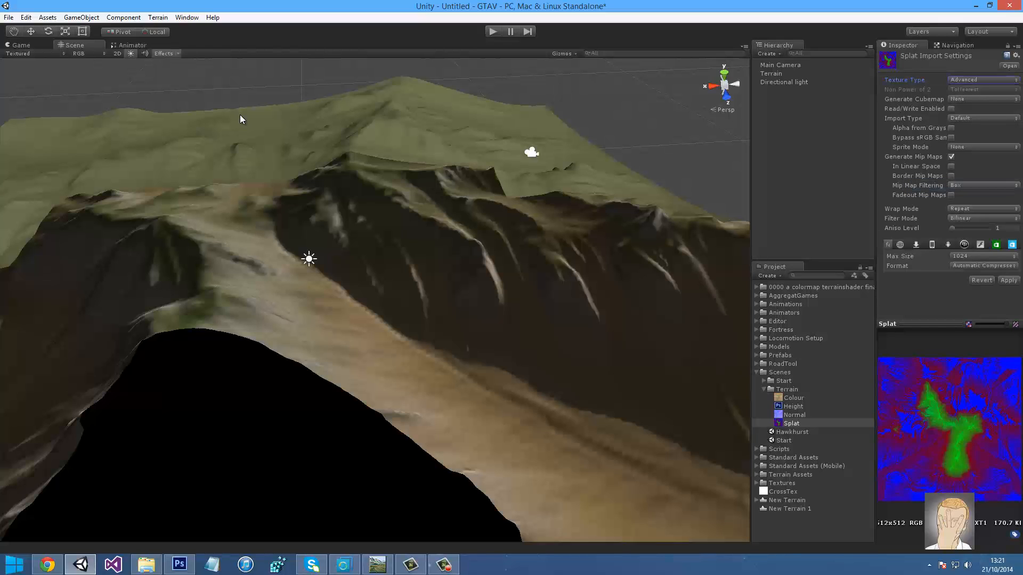
click(951, 157)
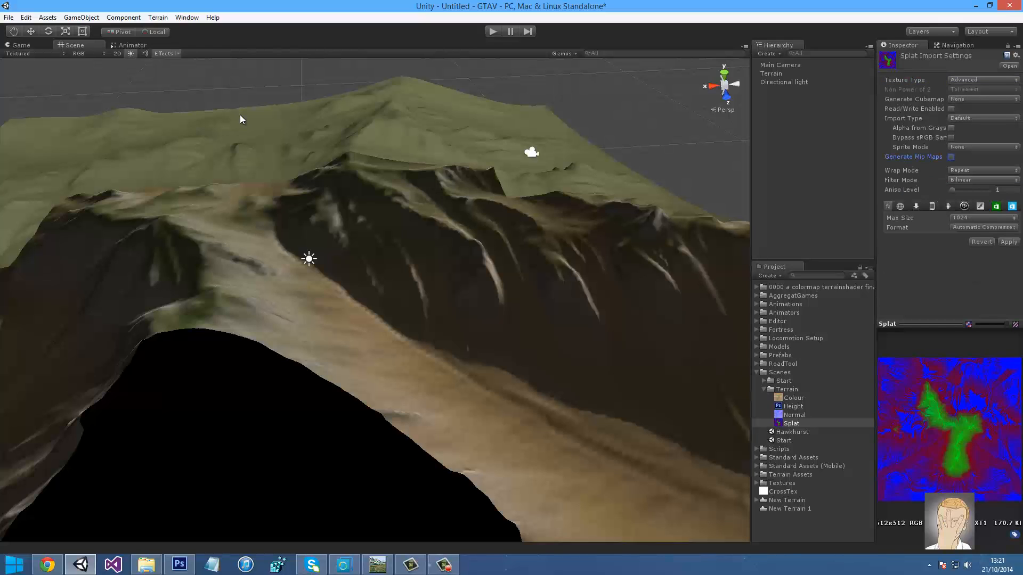
click(951, 109)
click(983, 118)
click(968, 130)
click(951, 137)
Try applying the splatmap with RGBA 16 bit, then reimport Splat as RGBA 32 bit
click(983, 228)
click(938, 161)
click(983, 227)
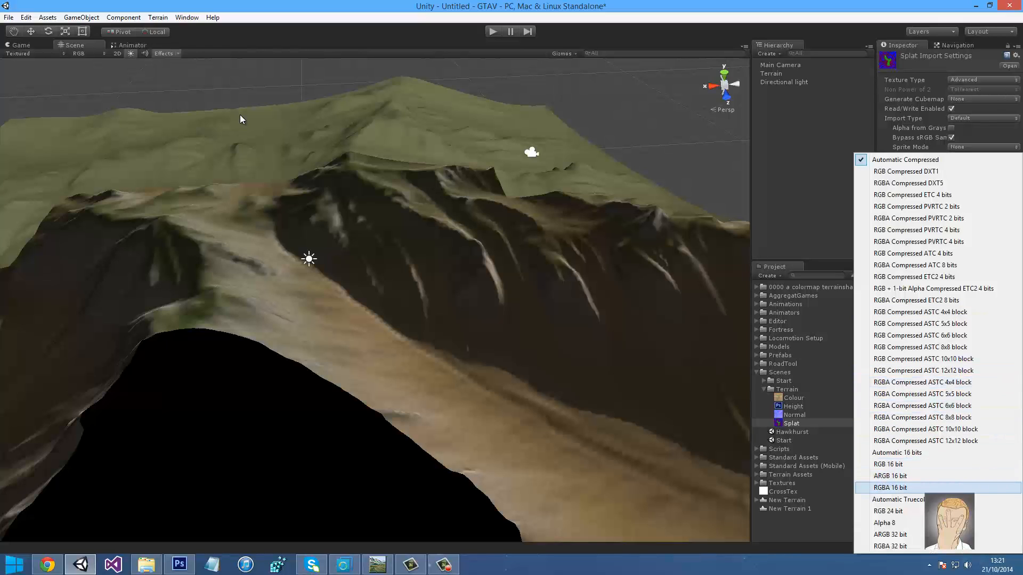
click(905, 488)
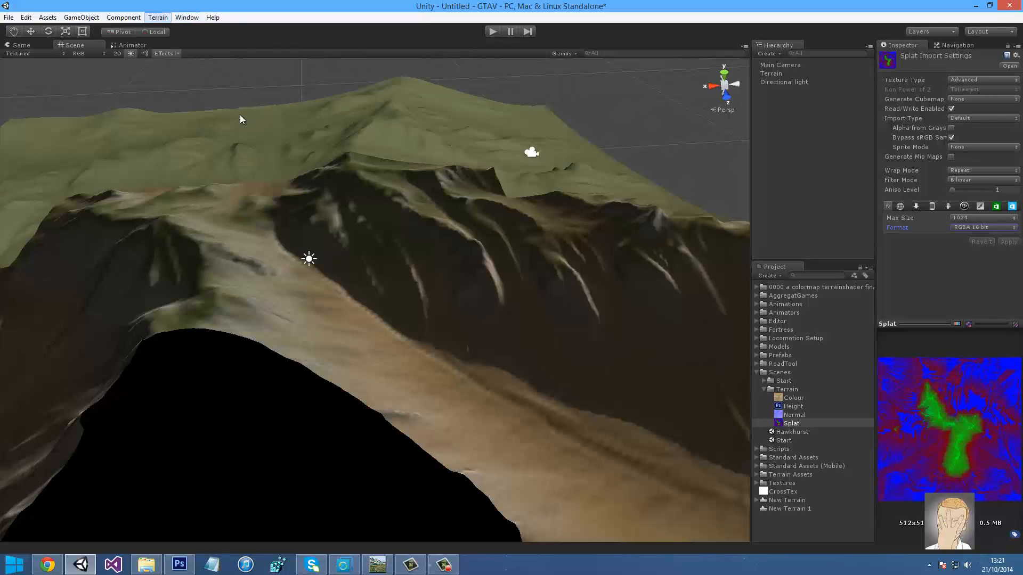
click(157, 17)
click(176, 30)
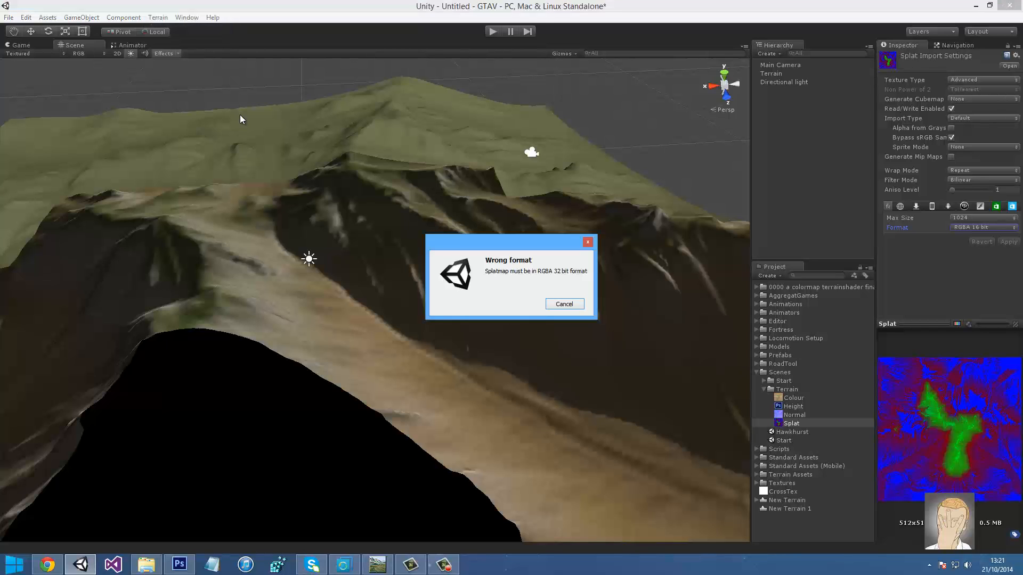
click(564, 304)
click(983, 227)
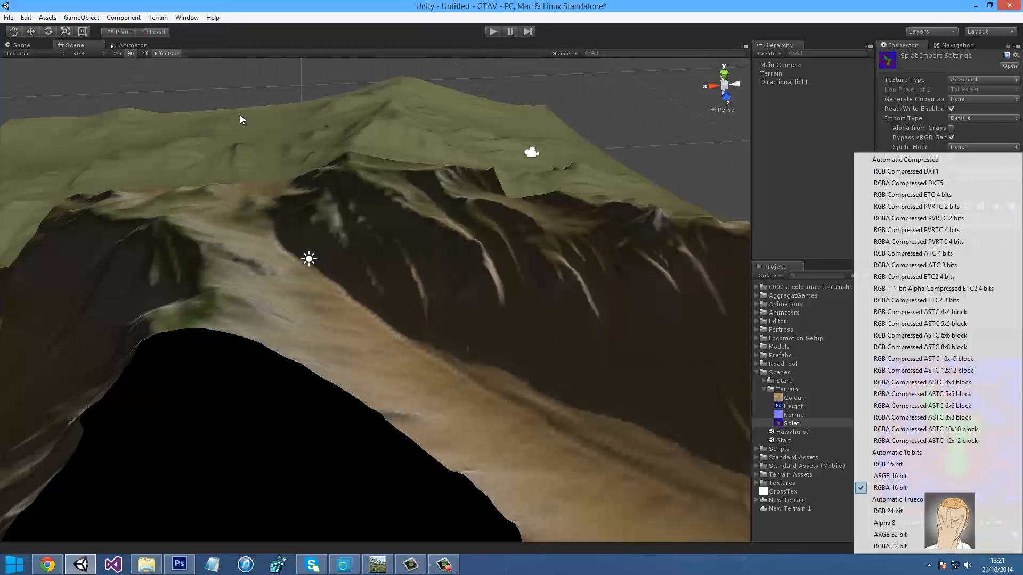
click(890, 547)
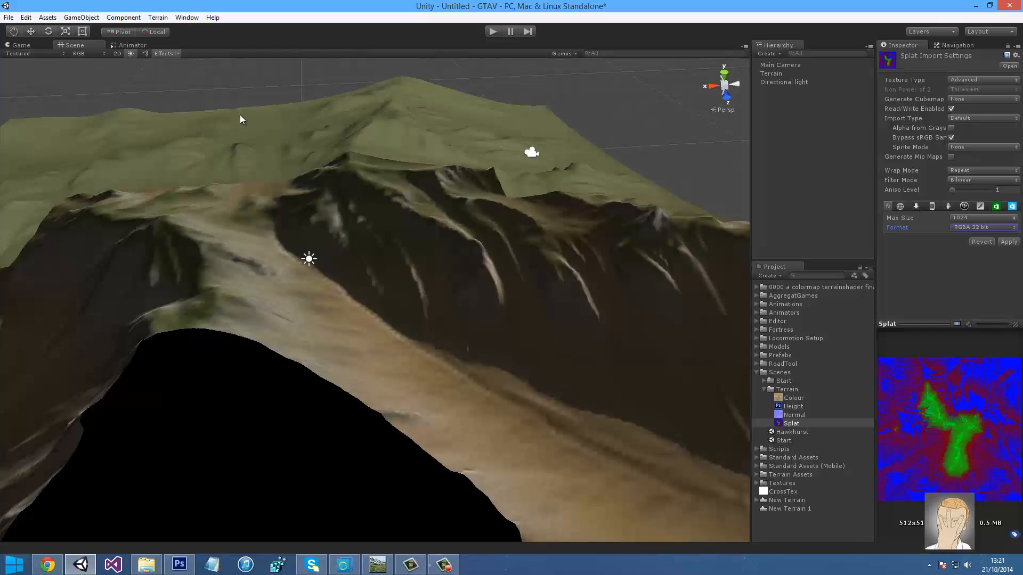
click(1008, 242)
After another wrong-format warning, reimport Splat as ARGB 32 bit
click(157, 17)
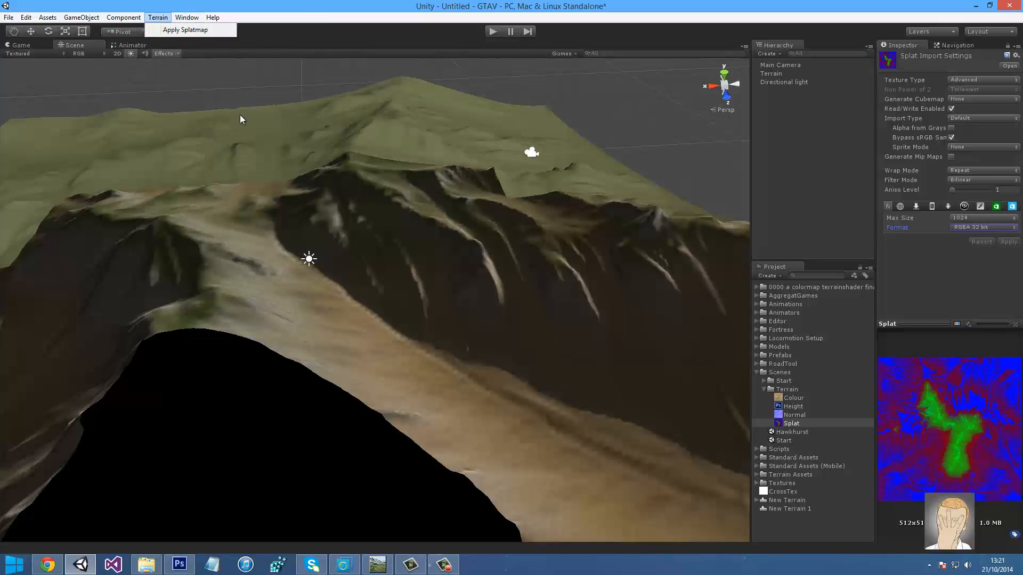
click(176, 30)
click(564, 304)
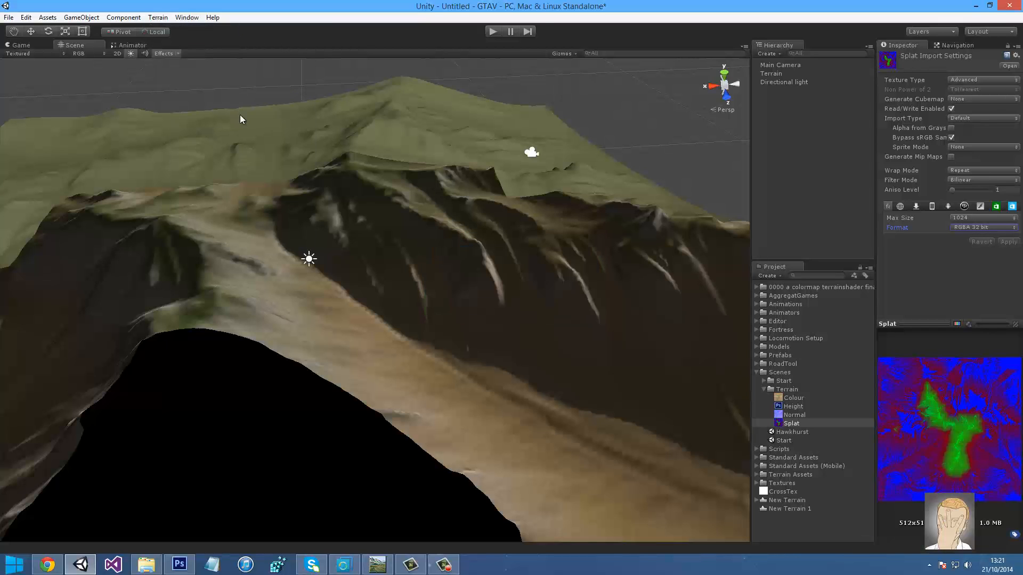
click(984, 227)
click(890, 534)
click(1008, 242)
Apply the splatmap again, dismiss the four-textures-required warning, and select the Terrain
click(186, 17)
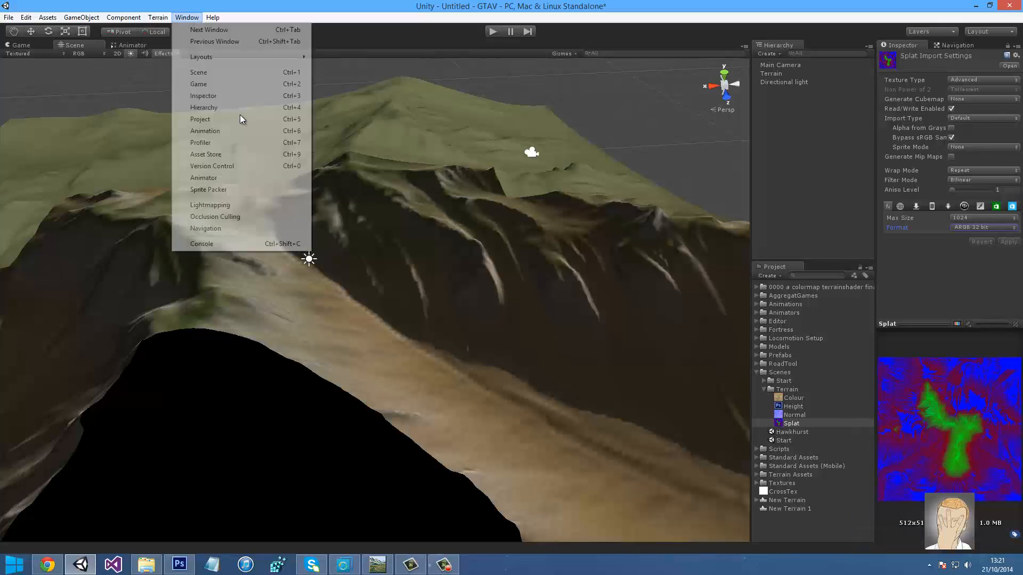
mouse_move(157, 17)
click(181, 31)
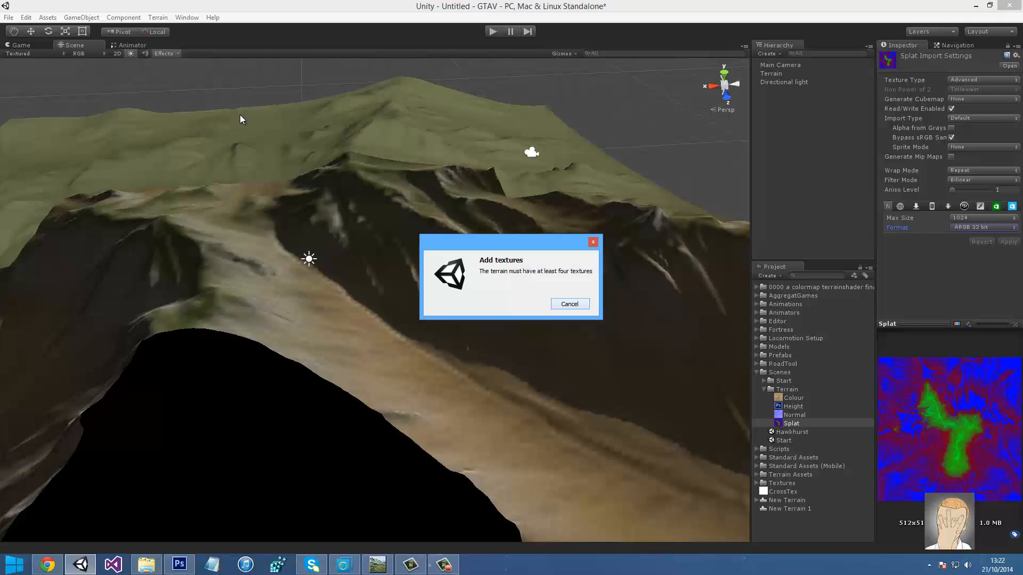
click(570, 304)
mouse_move(239, 115)
right_down()
mouse_move(234, 106)
mouse_move(241, 117)
right_up()
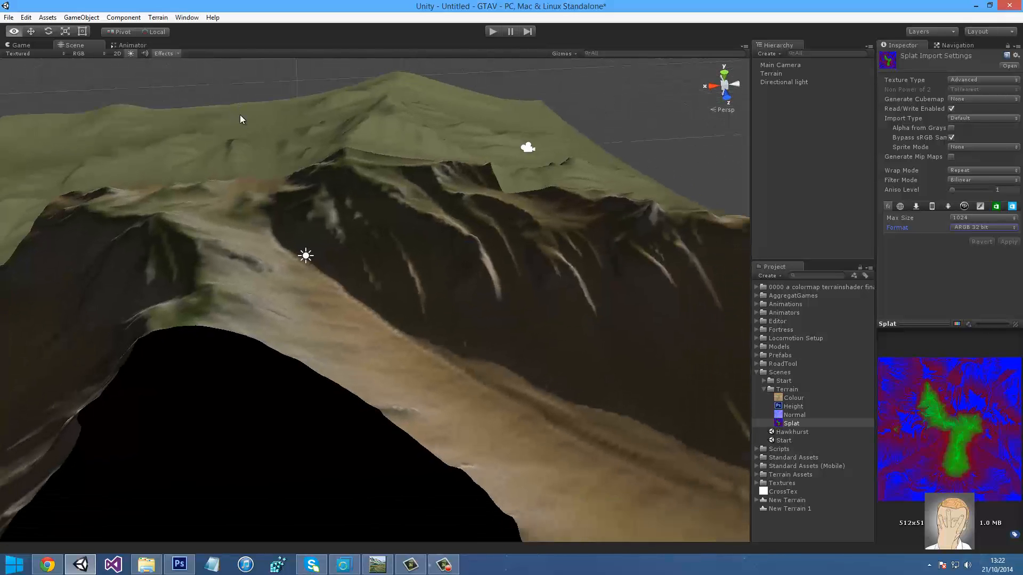
click(771, 73)
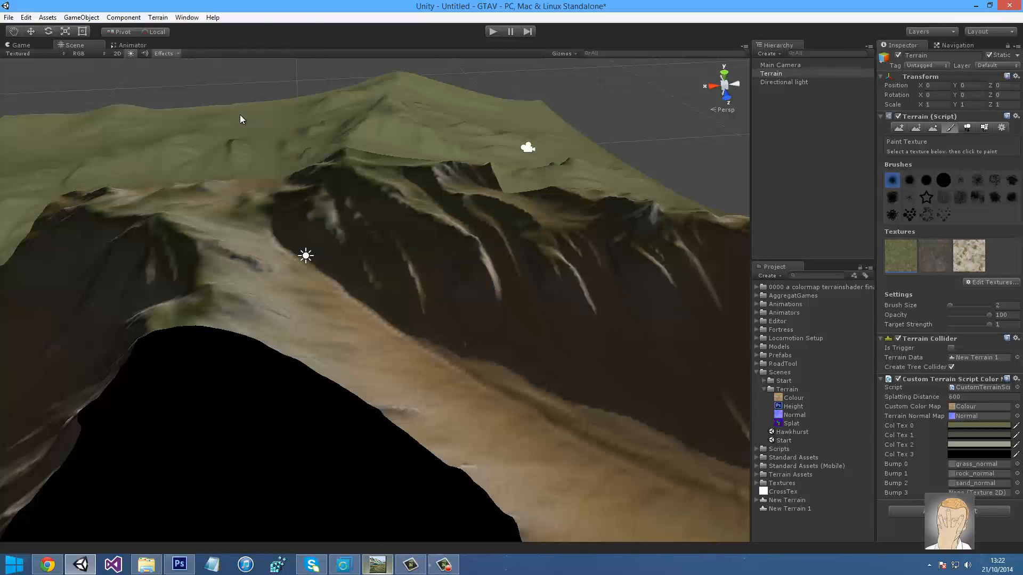
click(377, 565)
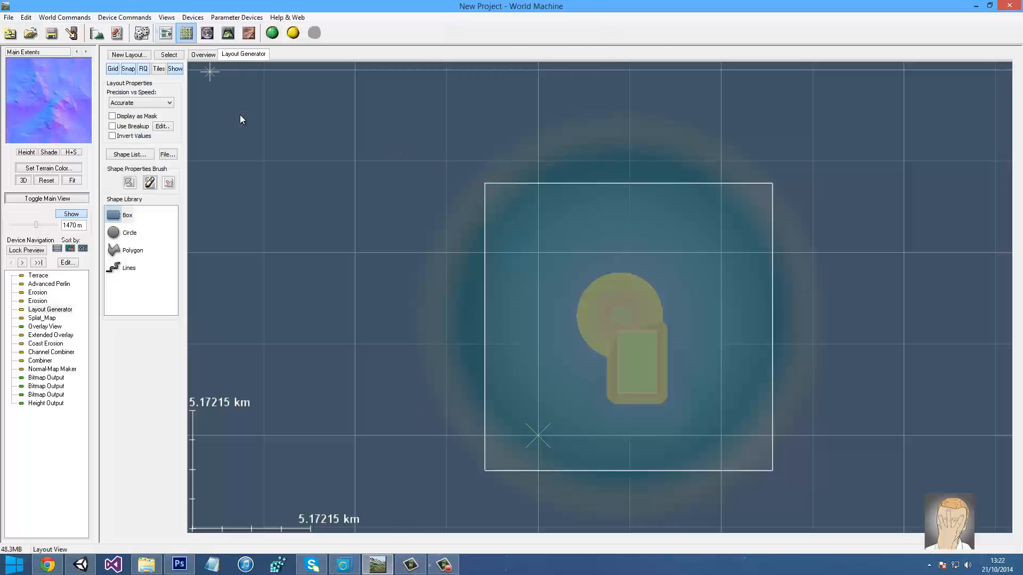
click(166, 33)
drag(613, 373, 306, 374)
drag(879, 330, 558, 334)
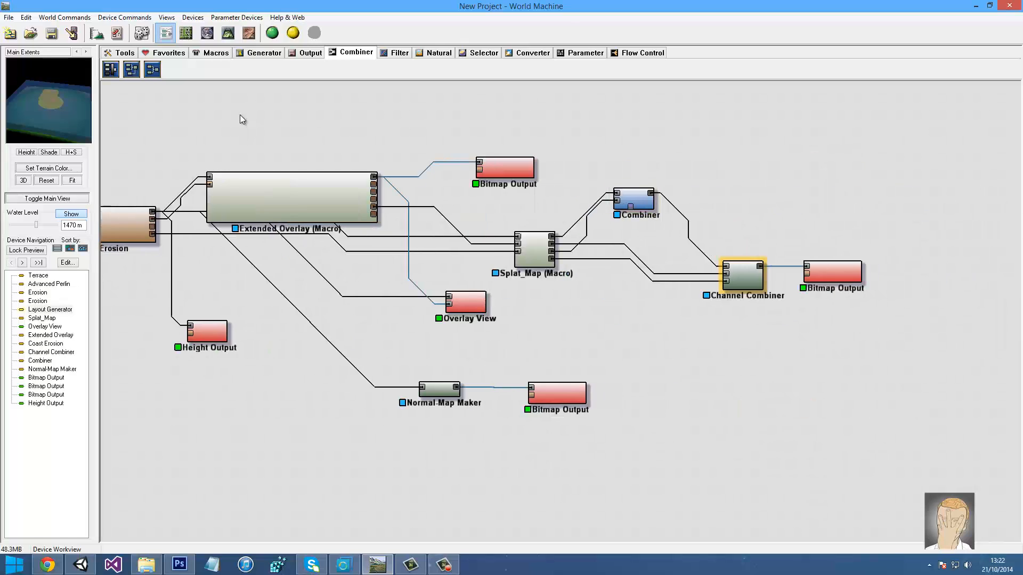
click(395, 53)
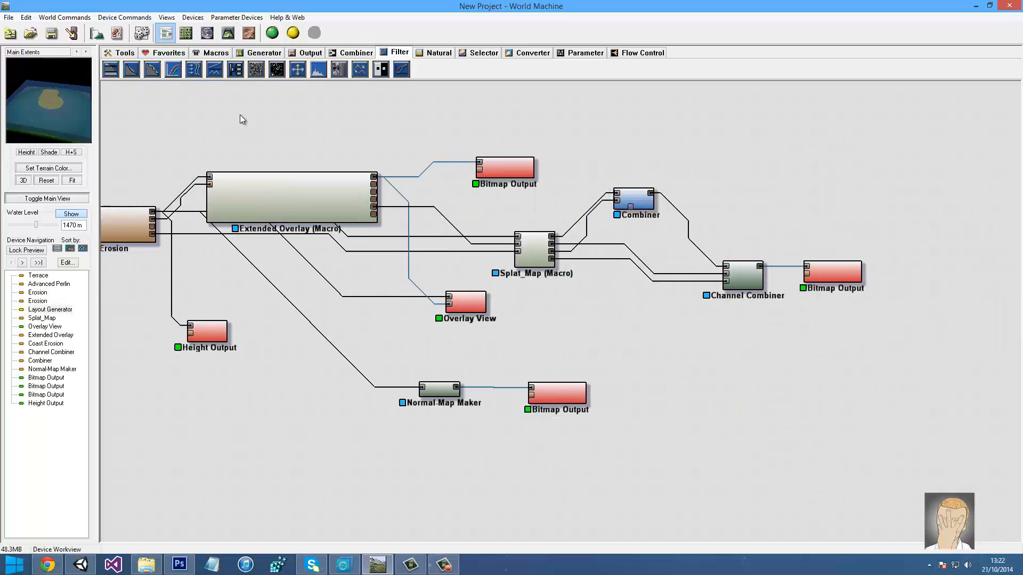
click(435, 53)
click(480, 53)
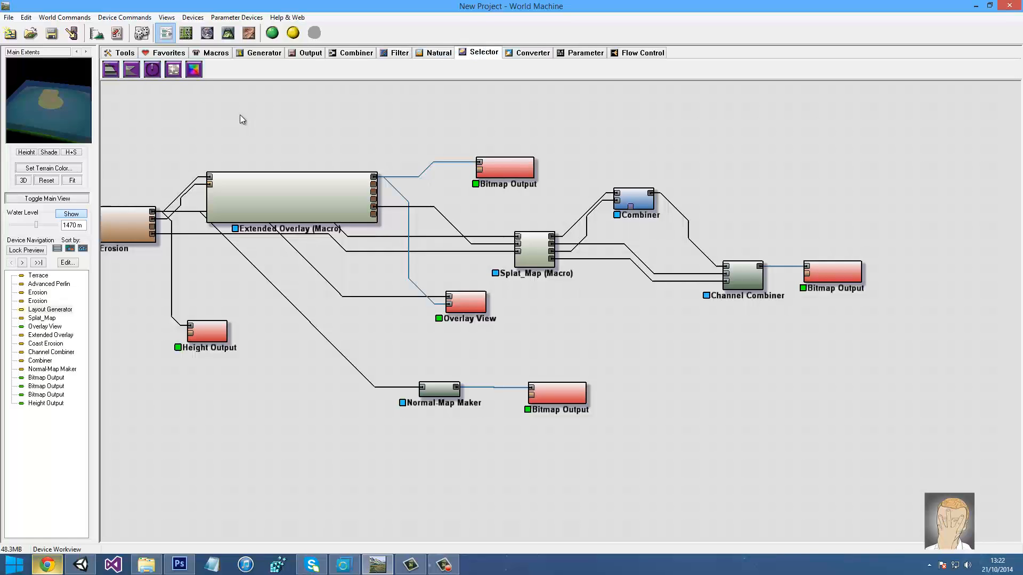
click(81, 565)
right_drag(203, 244, 186, 205)
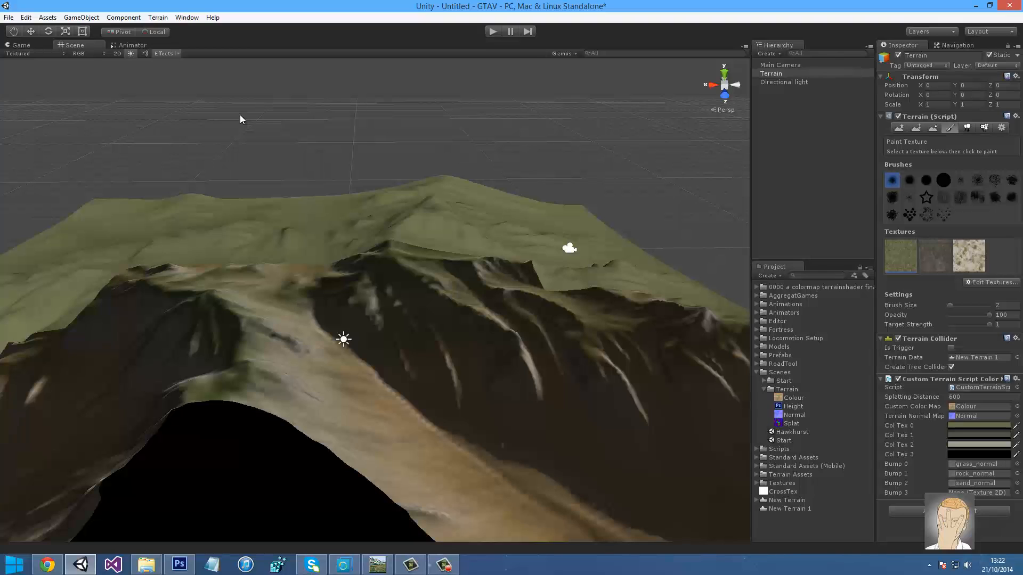
Add the sand texture as a fourth terrain texture with a 5×5 tile size
click(991, 283)
click(984, 284)
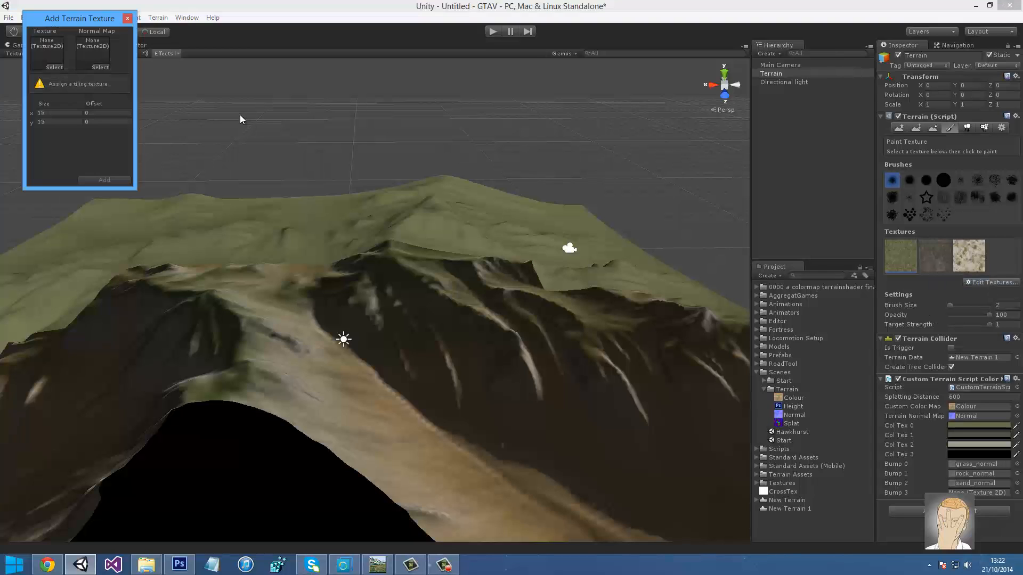
click(756, 287)
mouse_move(814, 373)
mouse_down()
mouse_move(267, 133)
mouse_move(46, 53)
mouse_up()
click(58, 89)
text(5)
key(Tab)
text(5)
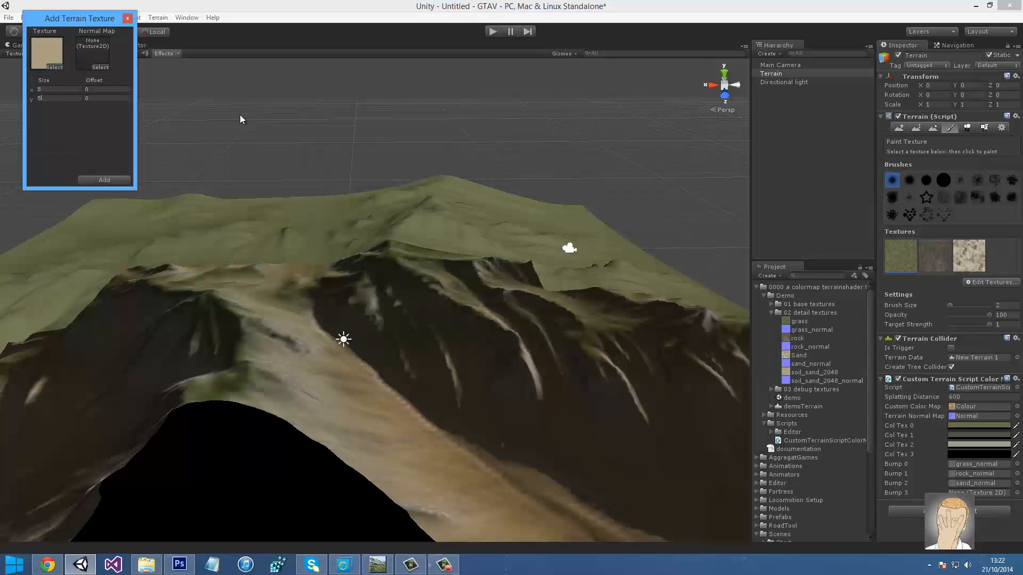
click(104, 180)
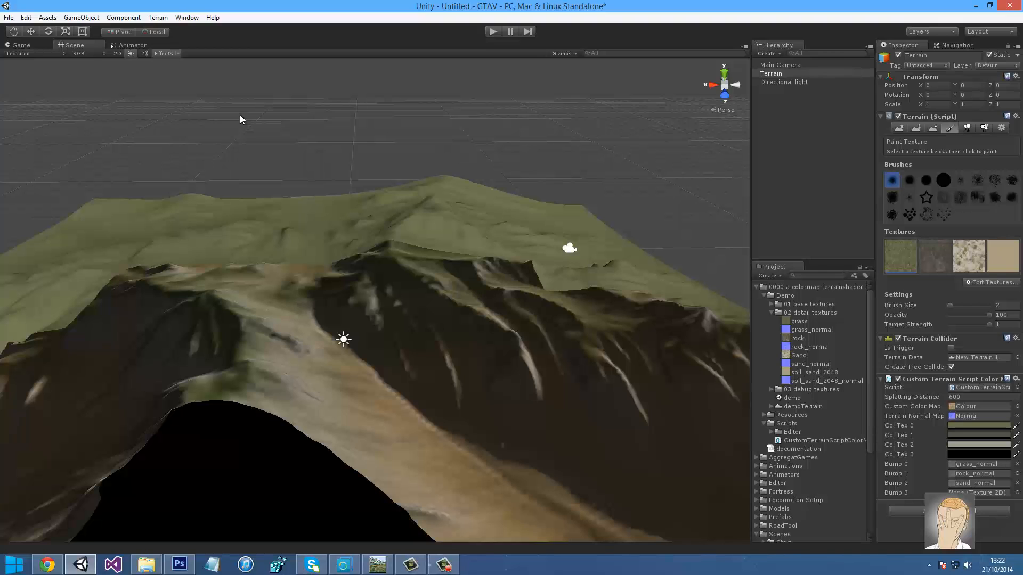
Set Col Tex 3 to sand and assign soil_sand_2048_normal to Bump 3
click(1016, 455)
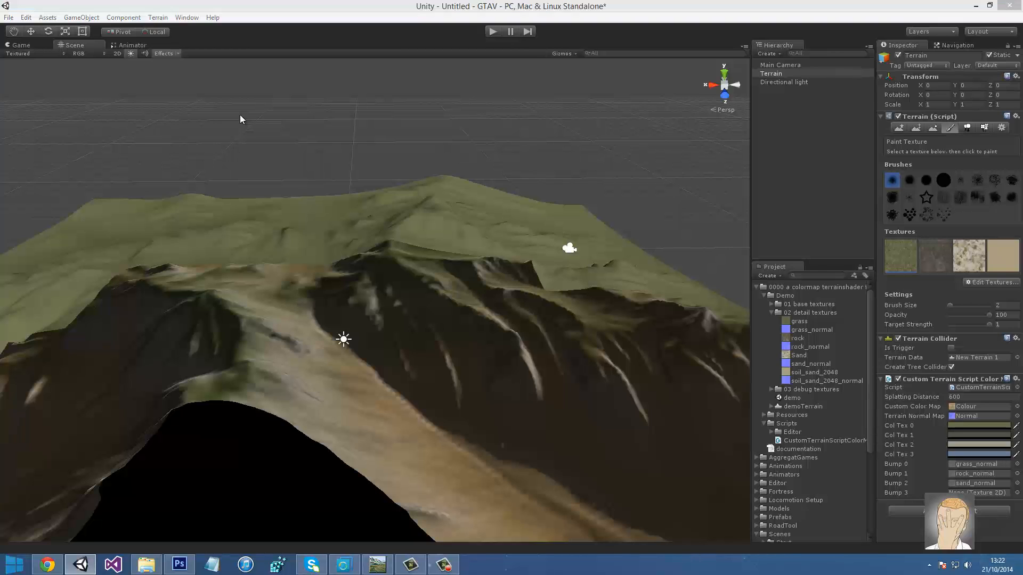
click(1003, 256)
drag(827, 381, 978, 493)
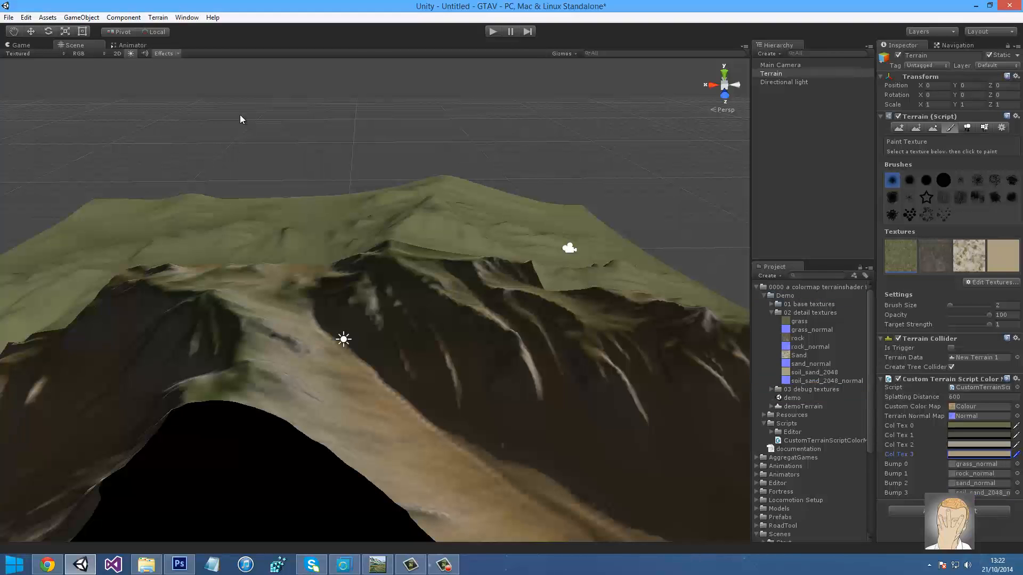
scroll(810, 411, down, 5)
Apply the Splat image to the terrain and fly over the blended sand, grass and rock in play mode
click(791, 451)
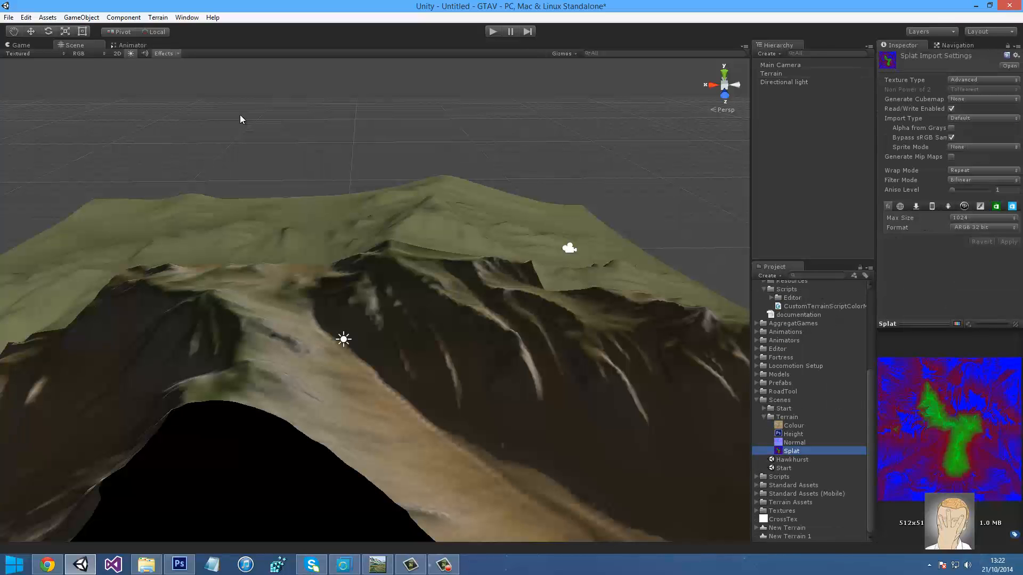
click(158, 17)
click(183, 29)
right_drag(240, 116, 240, 118)
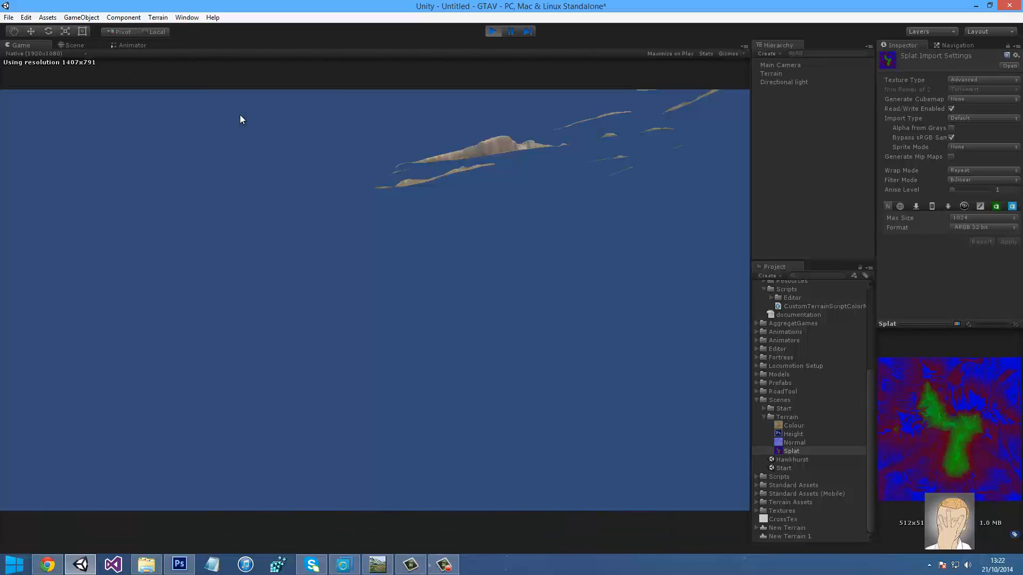
key(ctrl+1)
right_drag(240, 115, 241, 119)
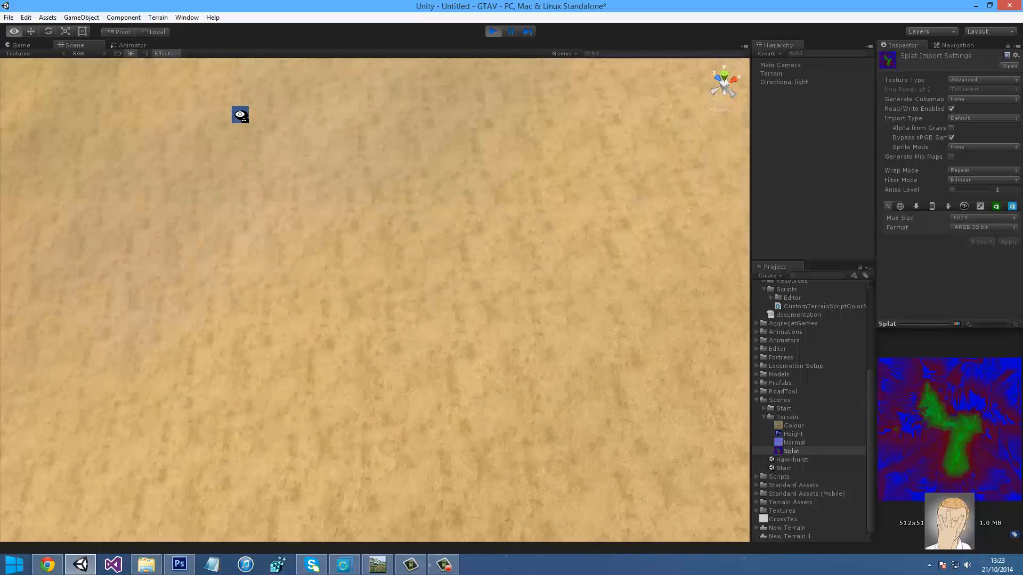
right_drag(240, 115, 240, 118)
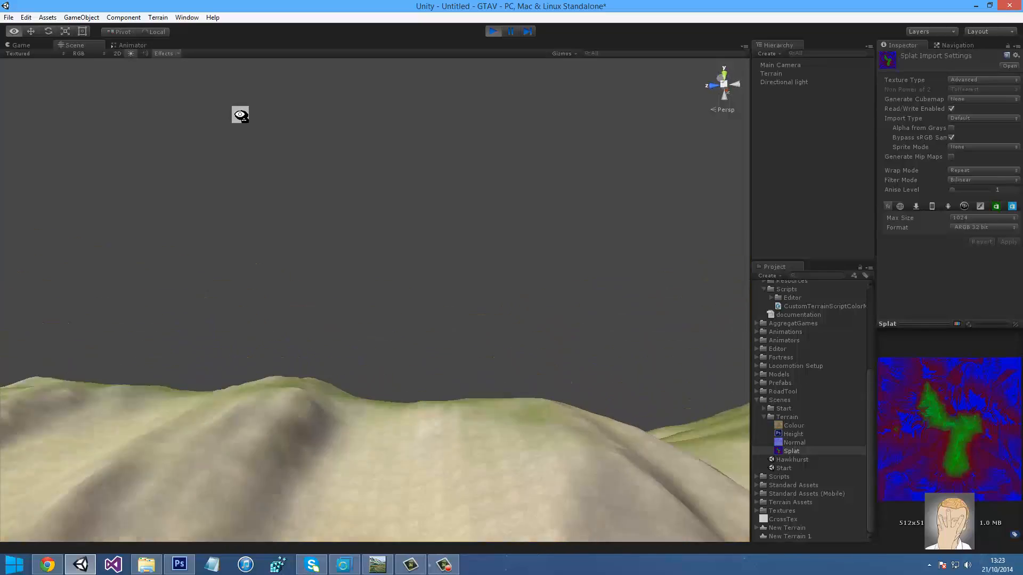
right_drag(241, 115, 240, 115)
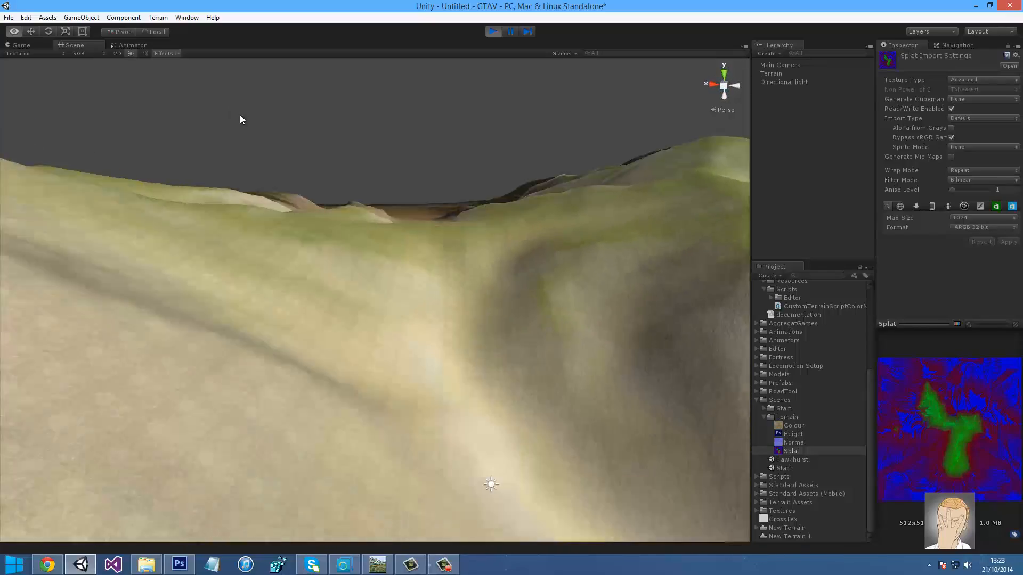
right_drag(241, 115, 240, 115)
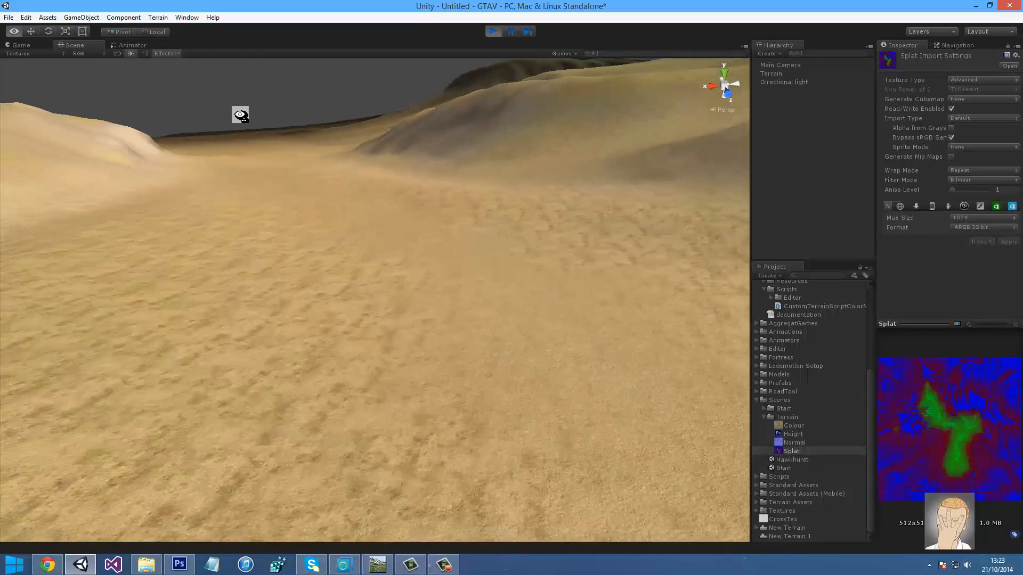
key(s)
right_drag(241, 114, 240, 115)
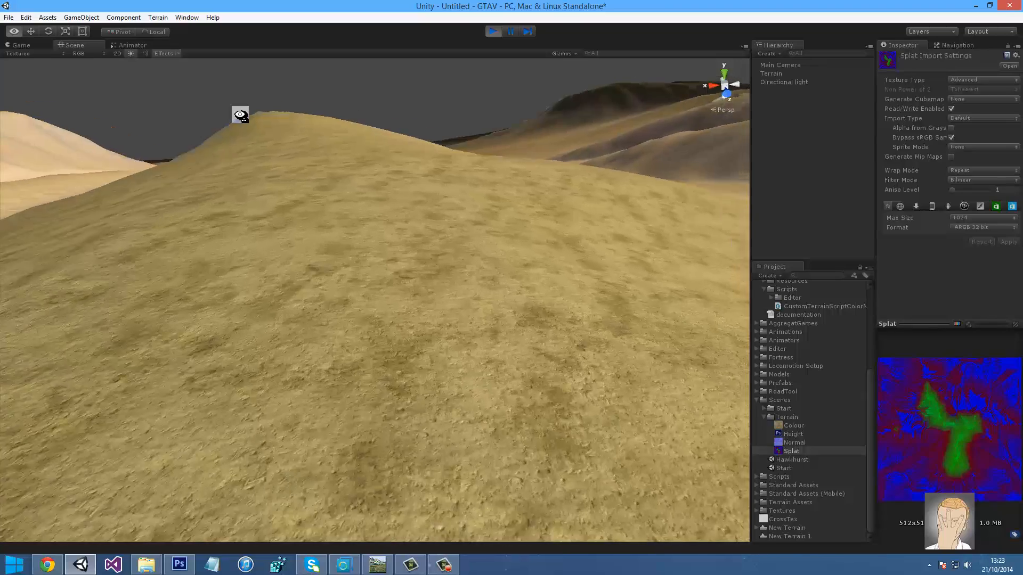
right_drag(240, 115, 240, 115)
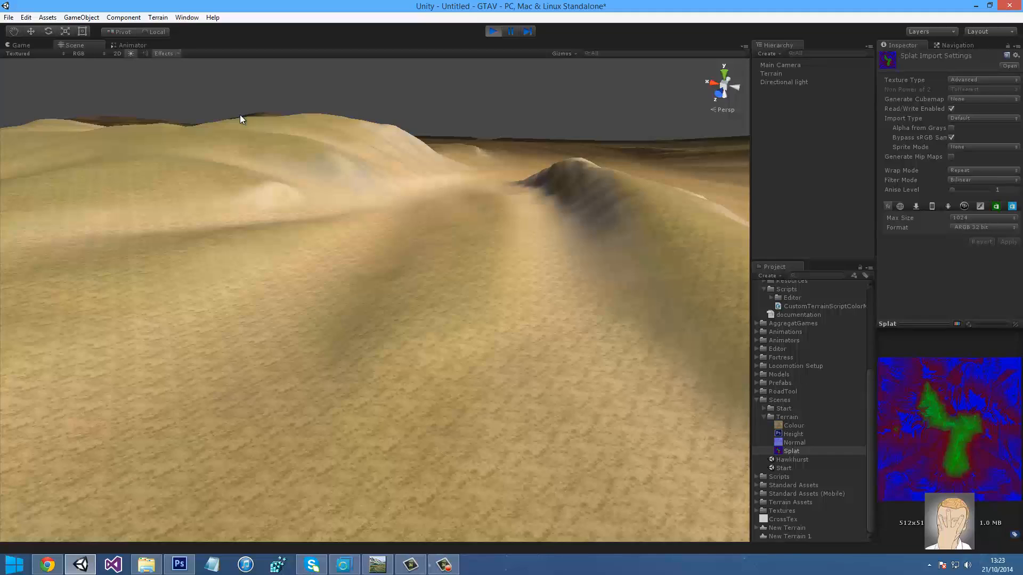
right_drag(240, 118, 240, 119)
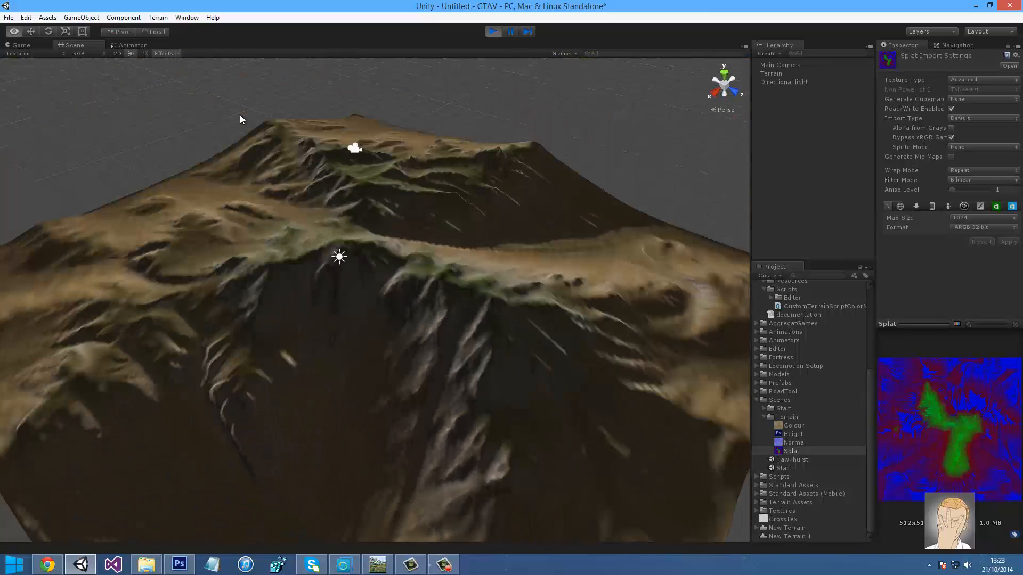
Rotate the directional light so the sand lowlands, green ridges and grey rocky slopes are brightly lit
click(784, 82)
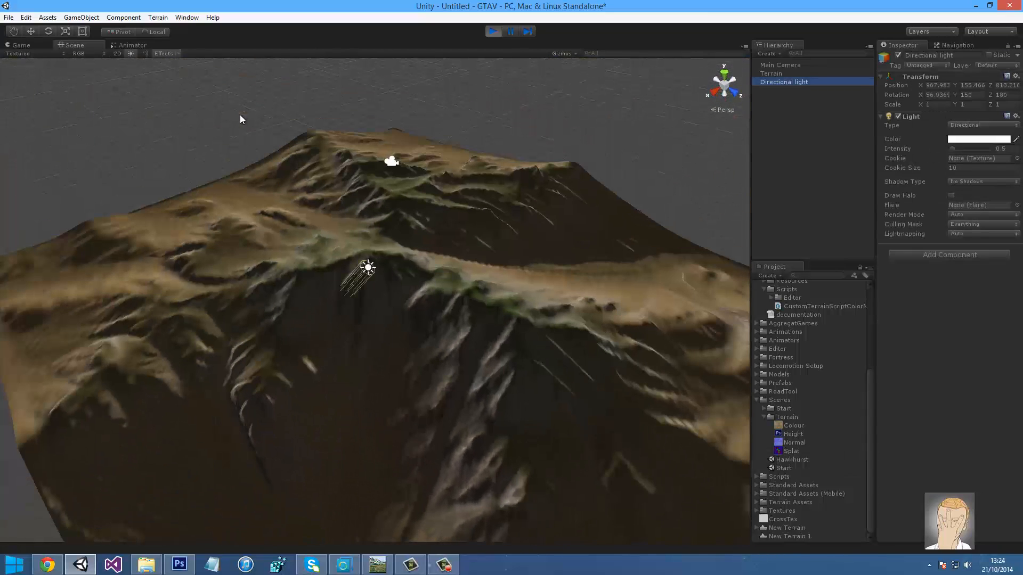
right_drag(240, 119, 240, 119)
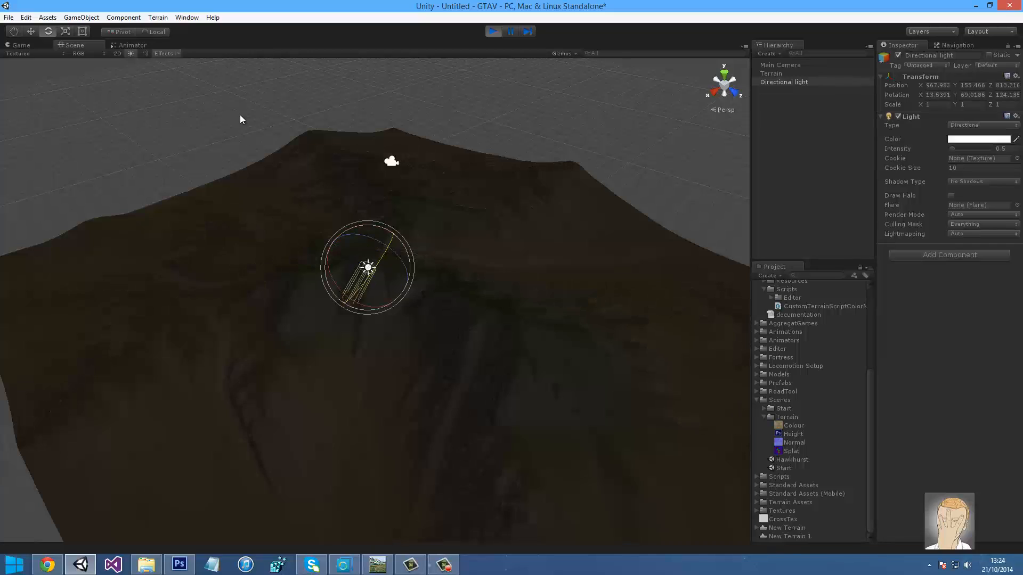
drag(240, 120, 240, 120)
click(240, 119)
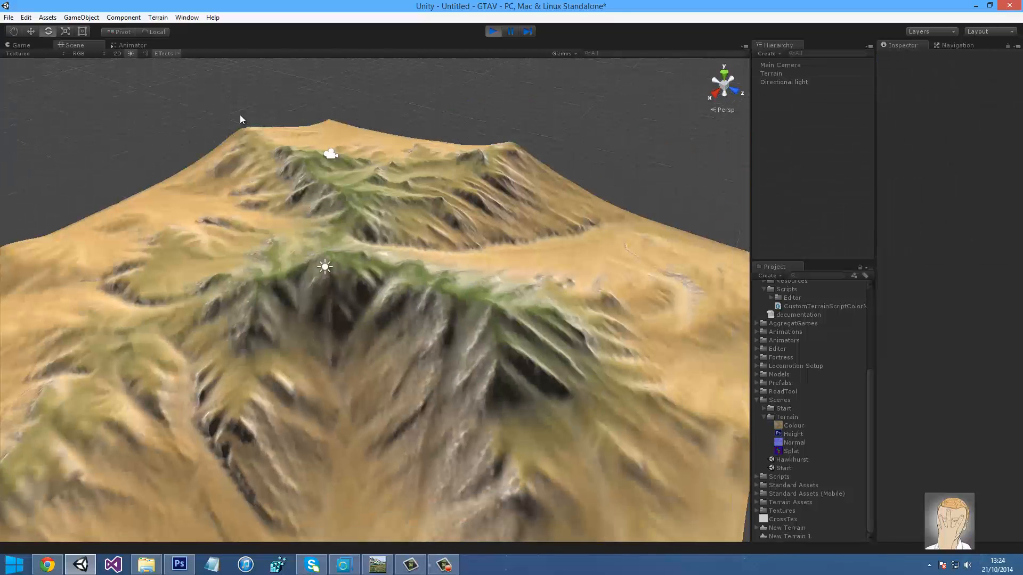